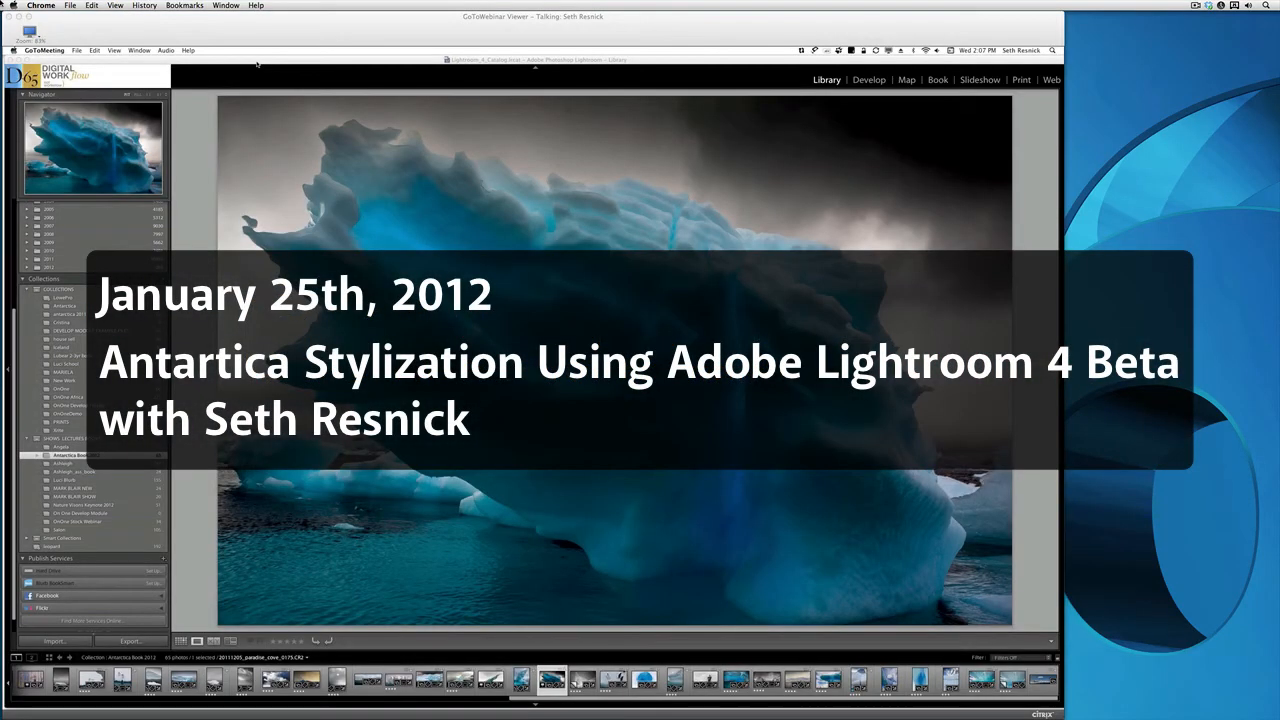
Switch the webinar viewer to full-screen display
{"action": "left_click", "coordinate": [64, 28]}
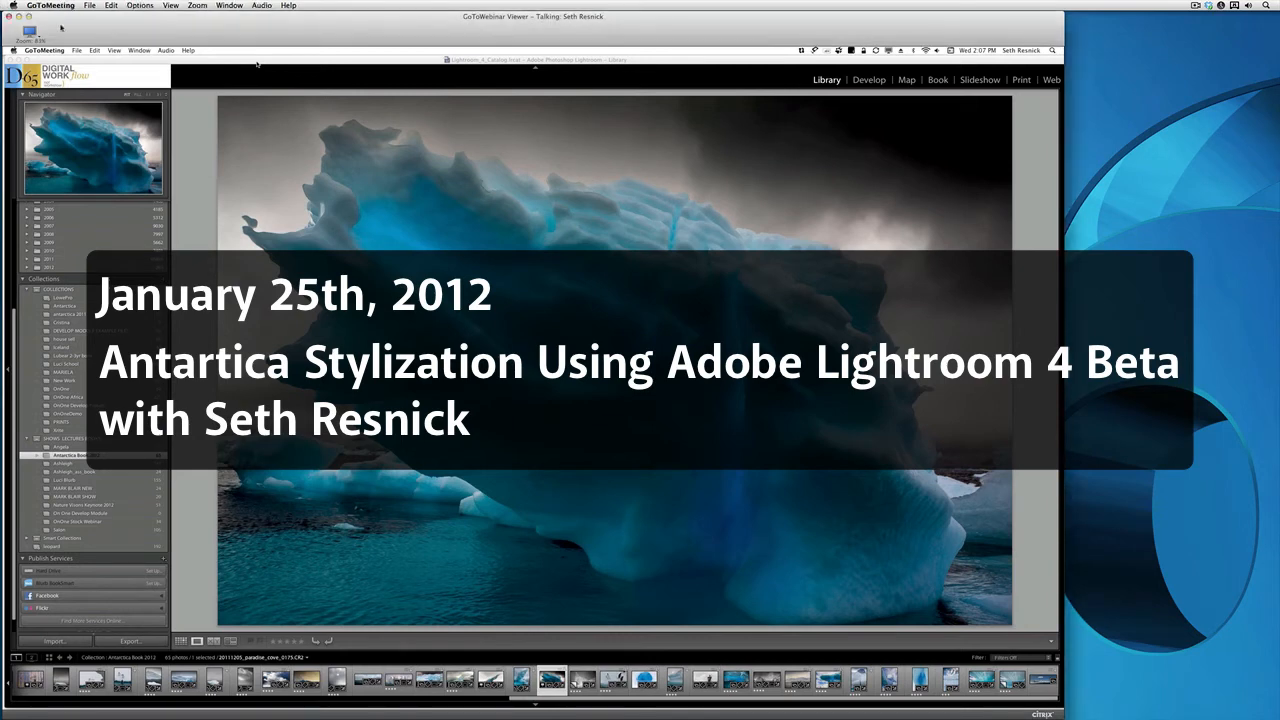
{"action": "left_click", "coordinate": [33, 34]}
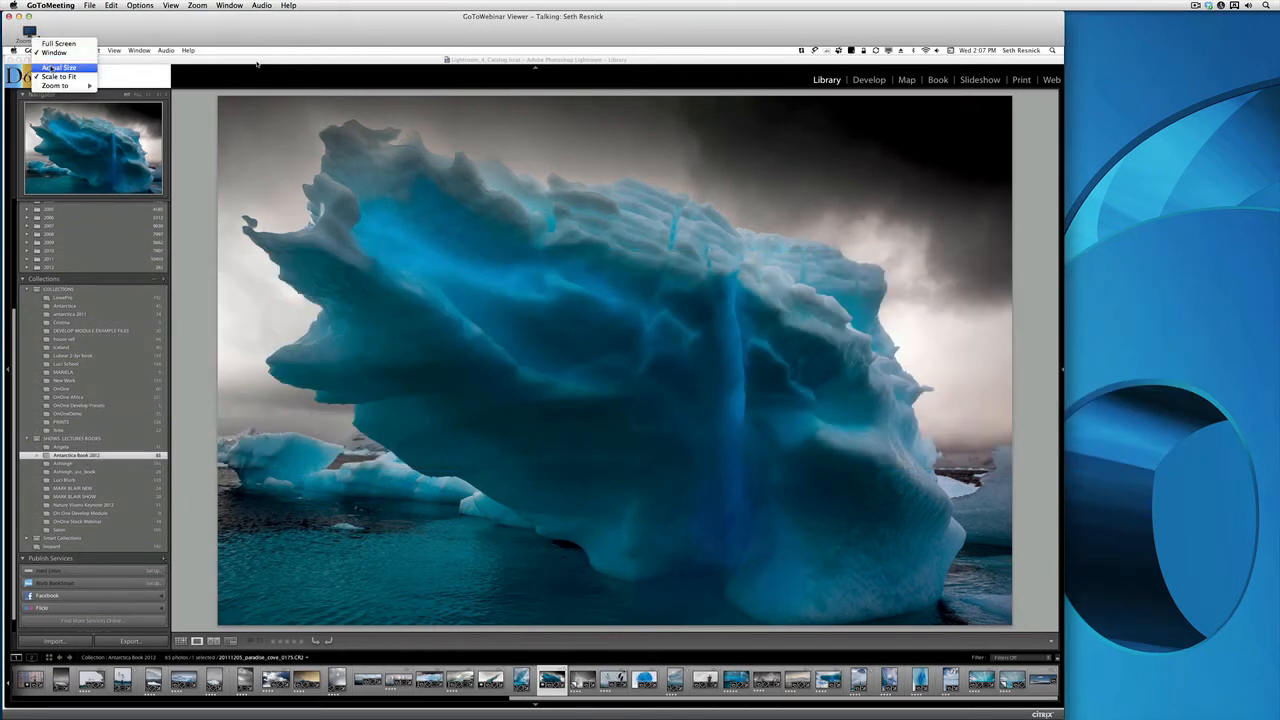
{"action": "left_click", "coordinate": [58, 43]}
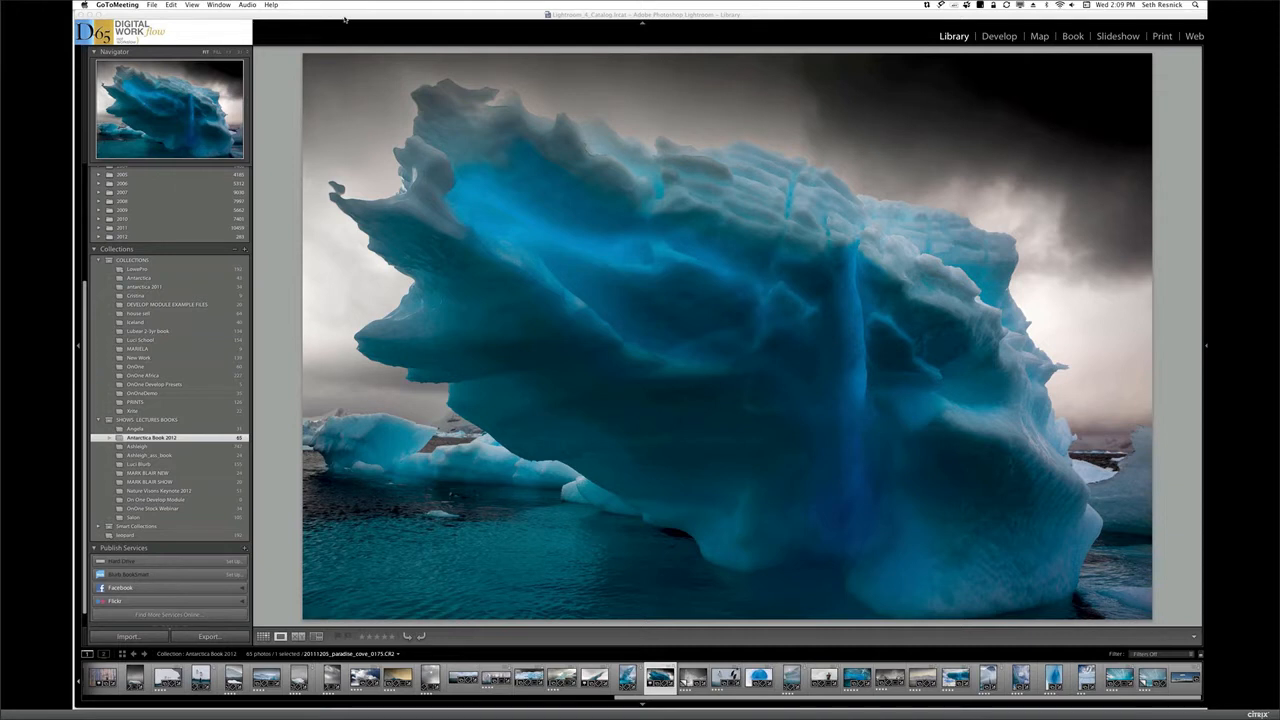
Browse the Antarctica Book 2012 collection as a grid and enlarge the pale blue ice cave photo 20111207_danko_island_0235.cr2 / Copy 2
{"action": "left_click", "coordinate": [268, 642]}
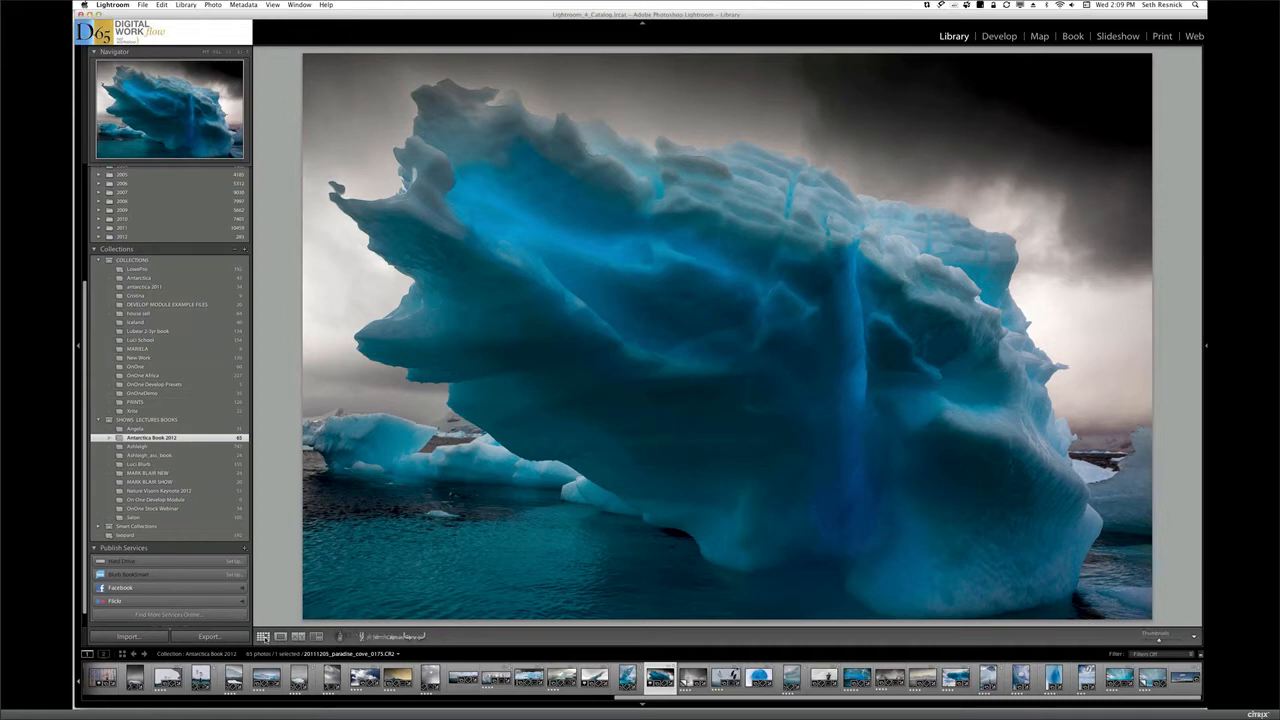
{"action": "key", "text": "g"}
{"action": "left_click", "coordinate": [531, 574]}
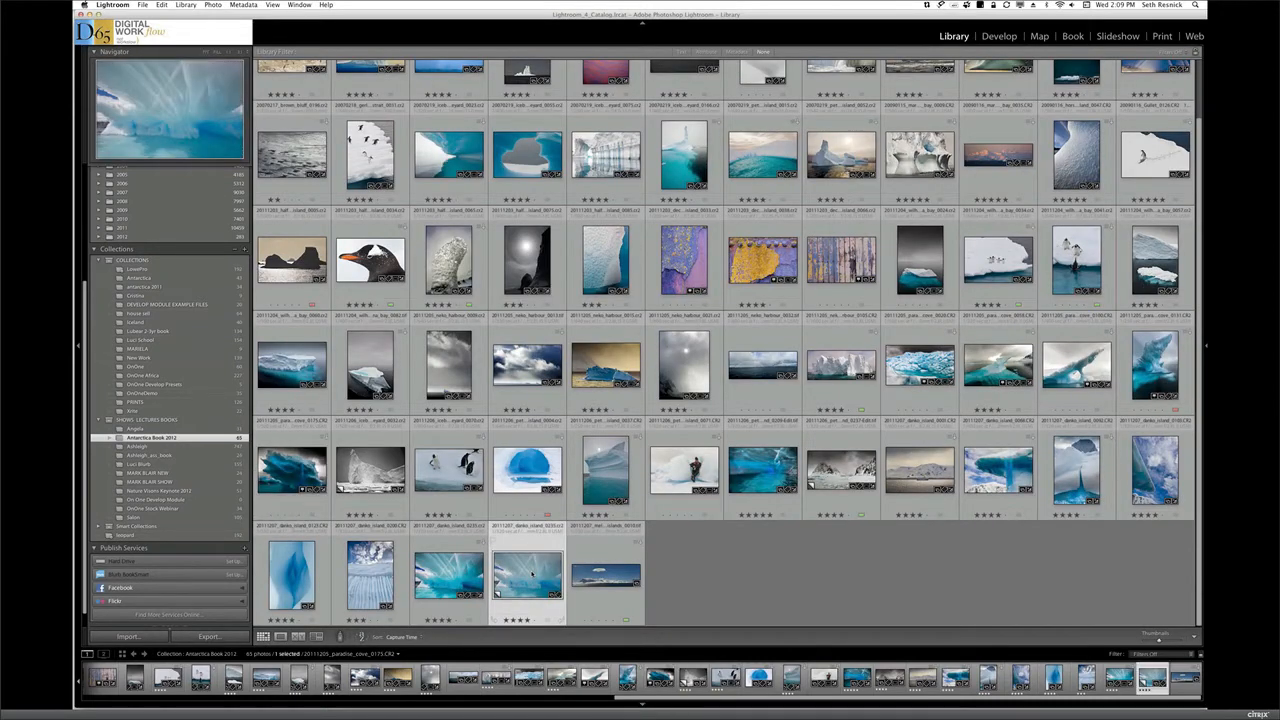
{"action": "double_click", "coordinate": [531, 574]}
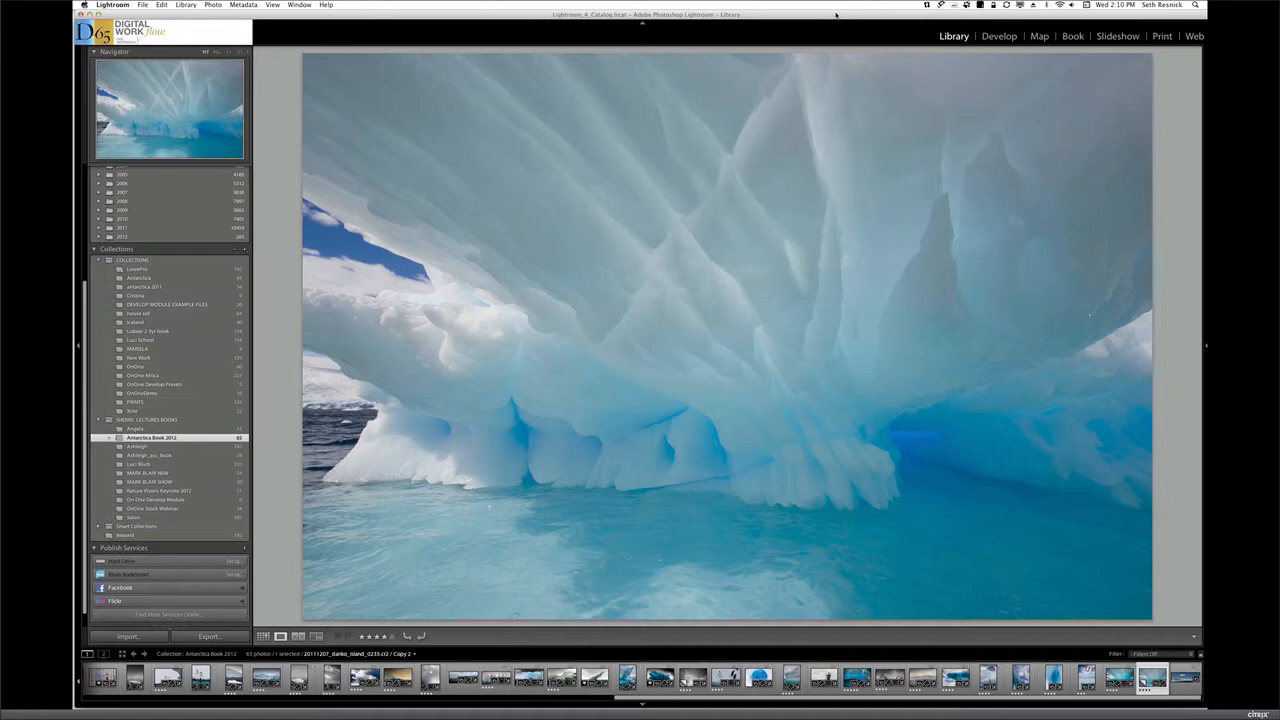
Bring the ice cave photo into the Develop module and choose the 20111205 Antarctica profile for camera calibration
{"action": "left_click", "coordinate": [999, 36]}
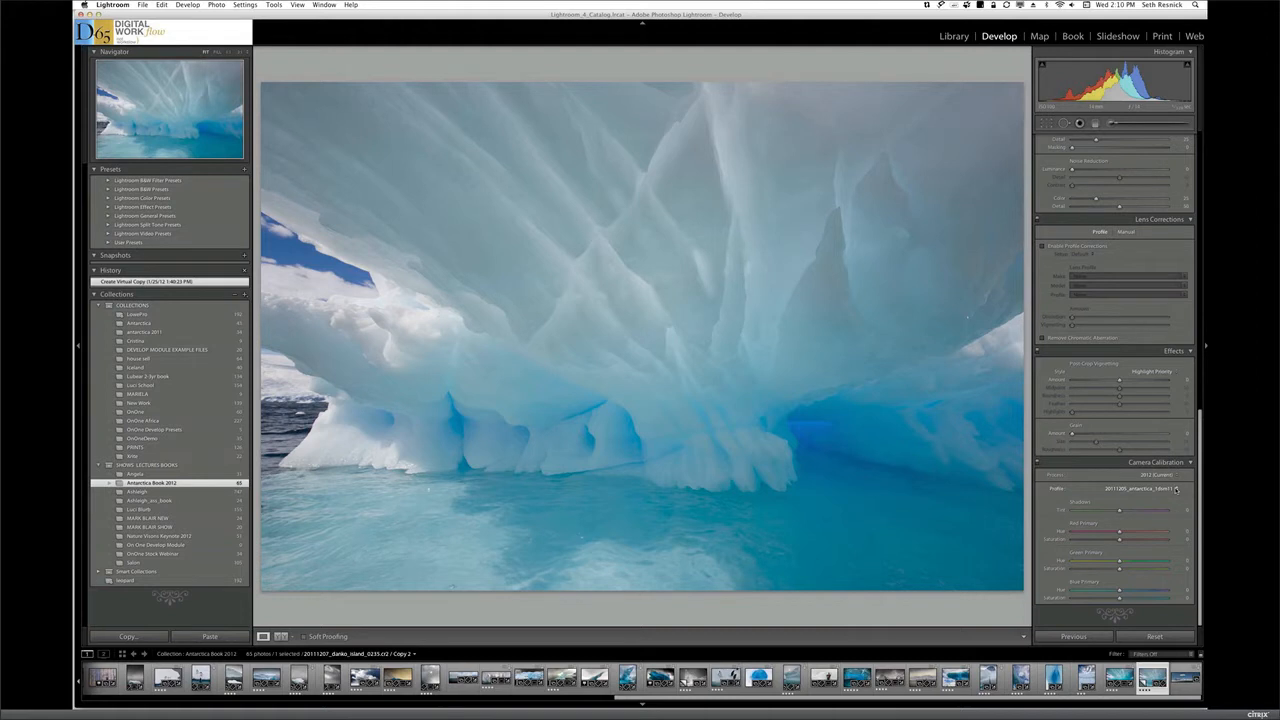
{"action": "left_click", "coordinate": [1177, 488]}
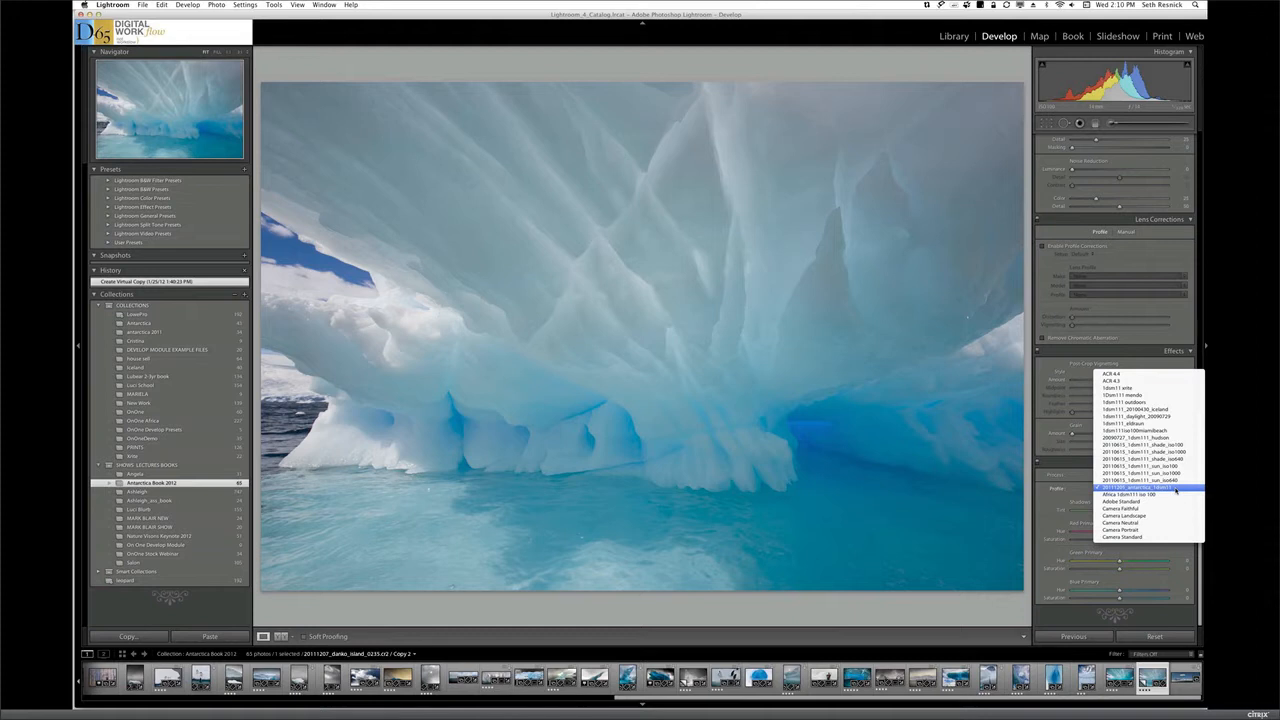
{"action": "left_click", "coordinate": [1176, 488]}
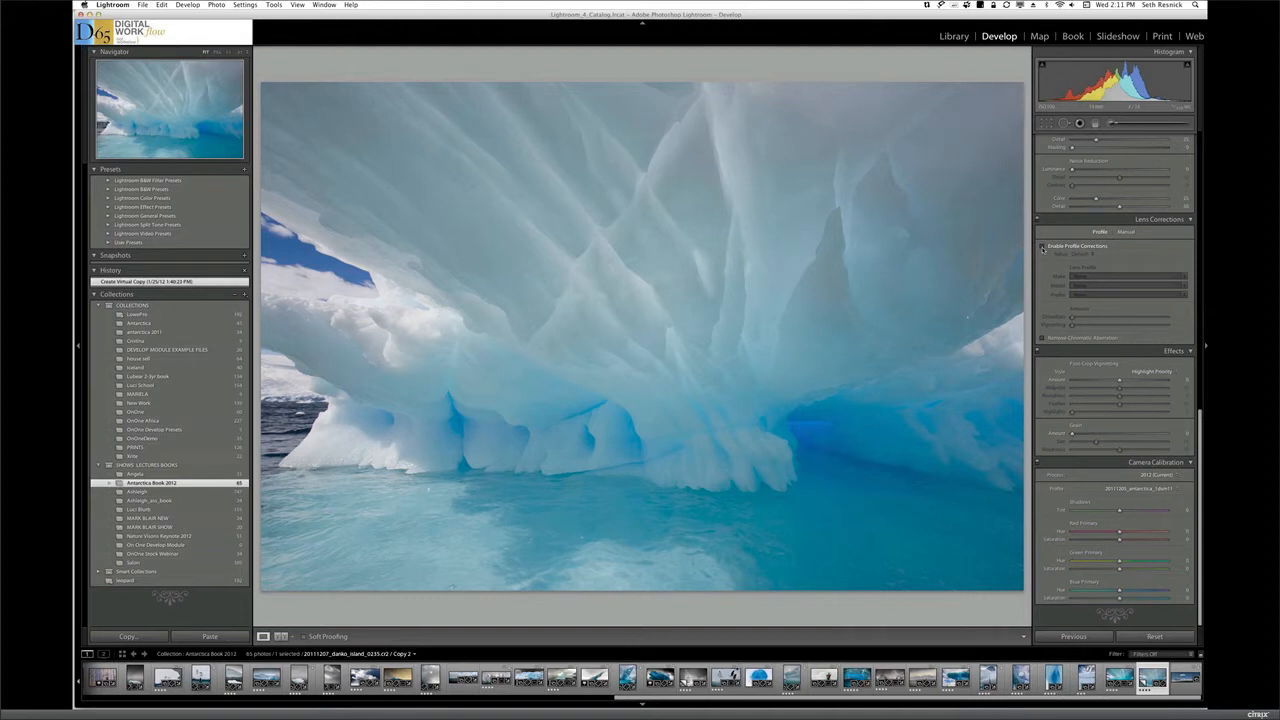
Enable lens profile corrections with the Auto setup and remove chromatic aberration
{"action": "left_click", "coordinate": [1042, 247]}
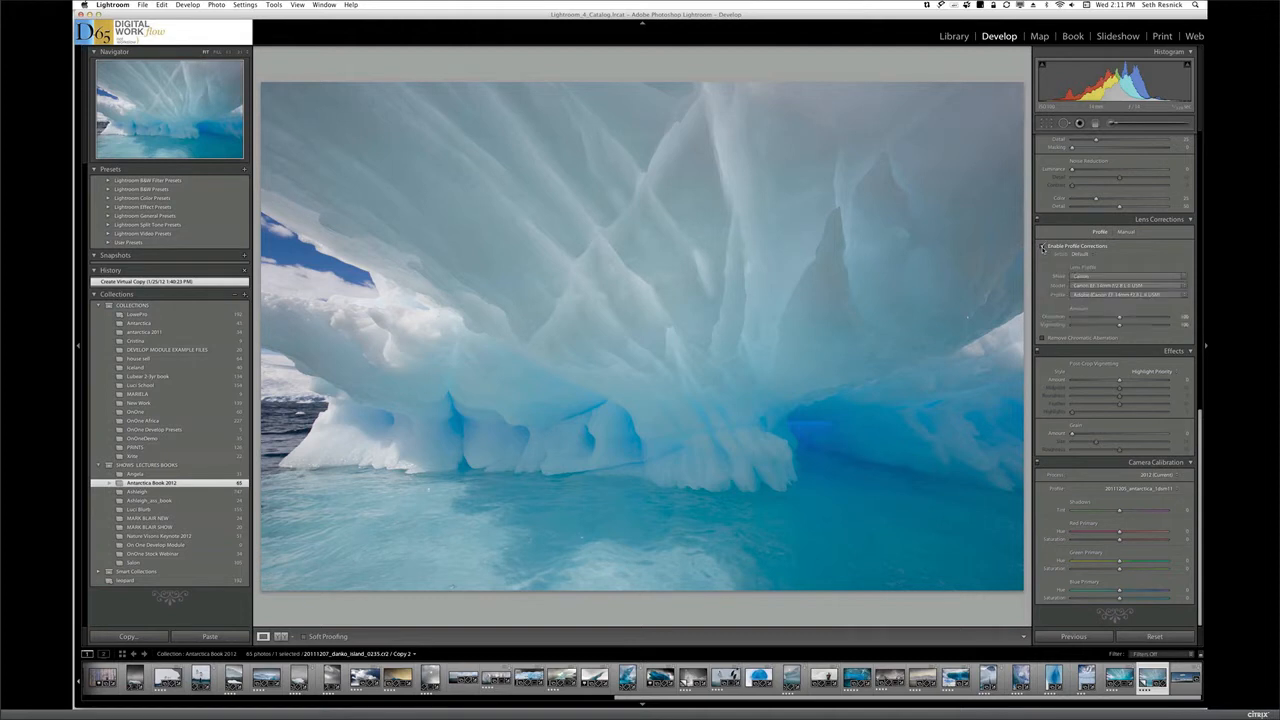
{"action": "left_click", "coordinate": [1094, 256]}
{"action": "left_click", "coordinate": [1167, 278]}
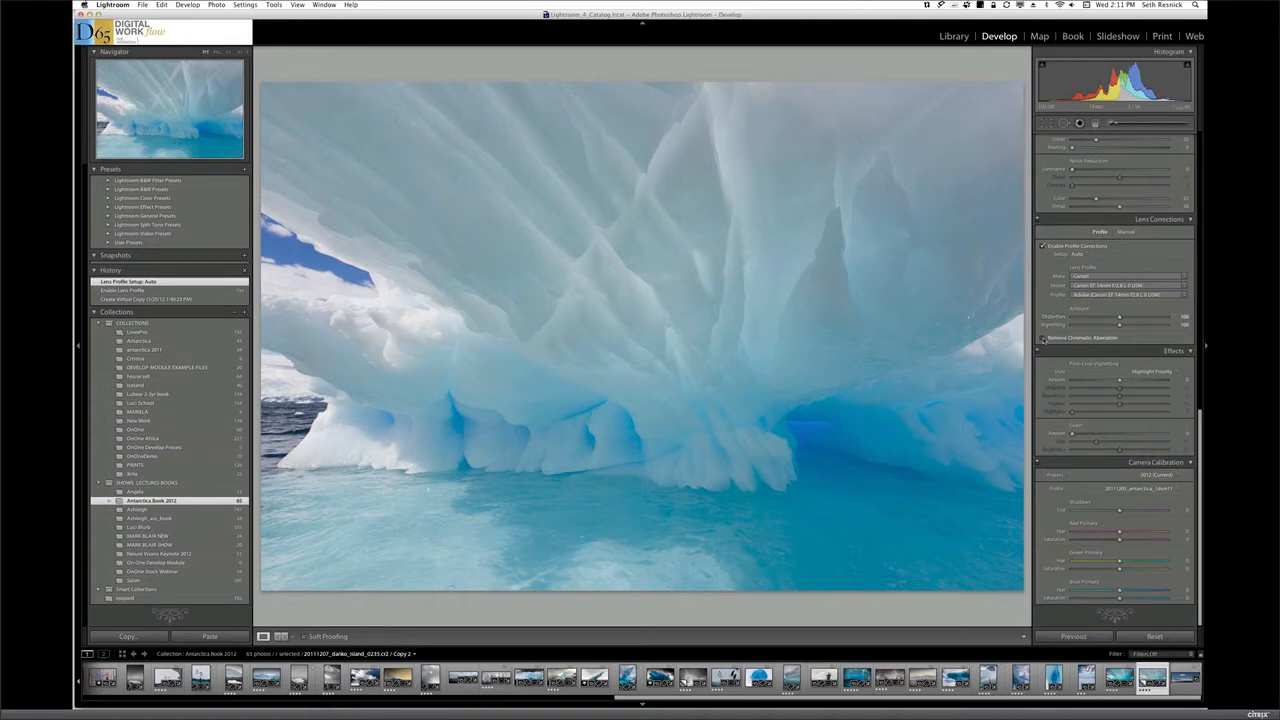
{"action": "left_click", "coordinate": [1043, 338]}
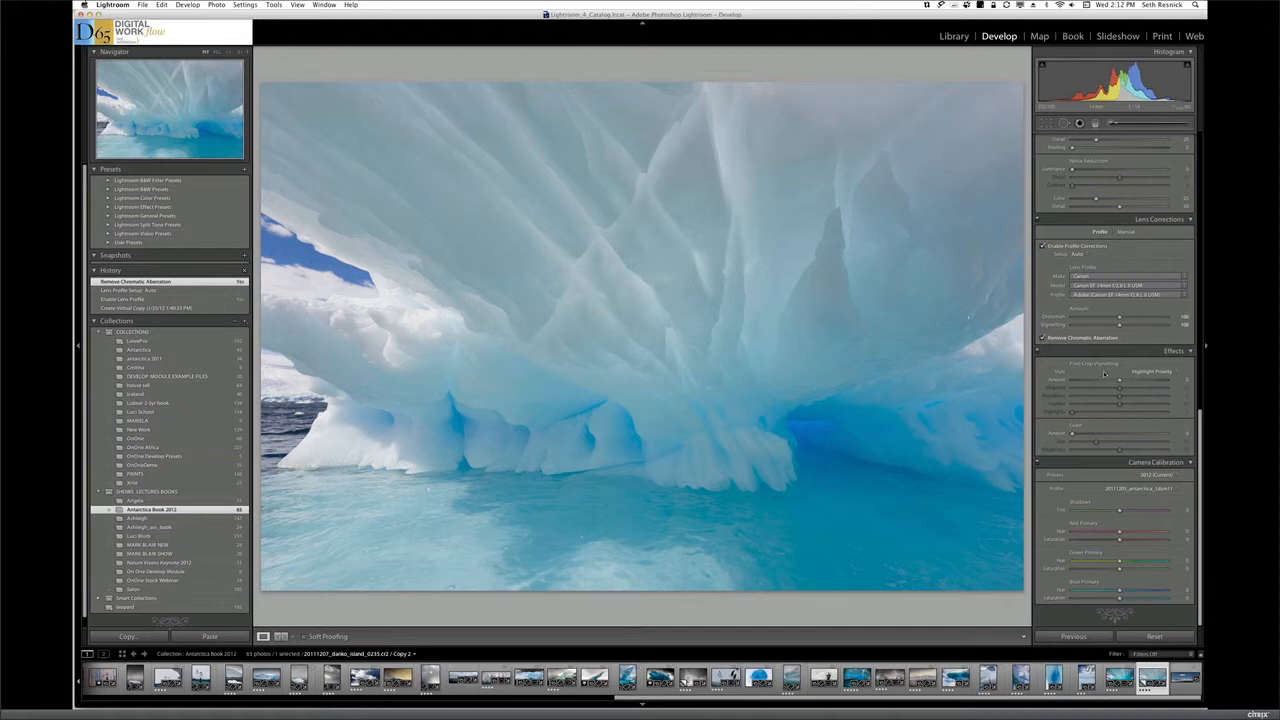
Inspect the ice ridges at 1:1 and set the sharpening amount to 40
{"action": "left_click_drag", "start_coordinate": [1197, 421], "coordinate": [1197, 346]}
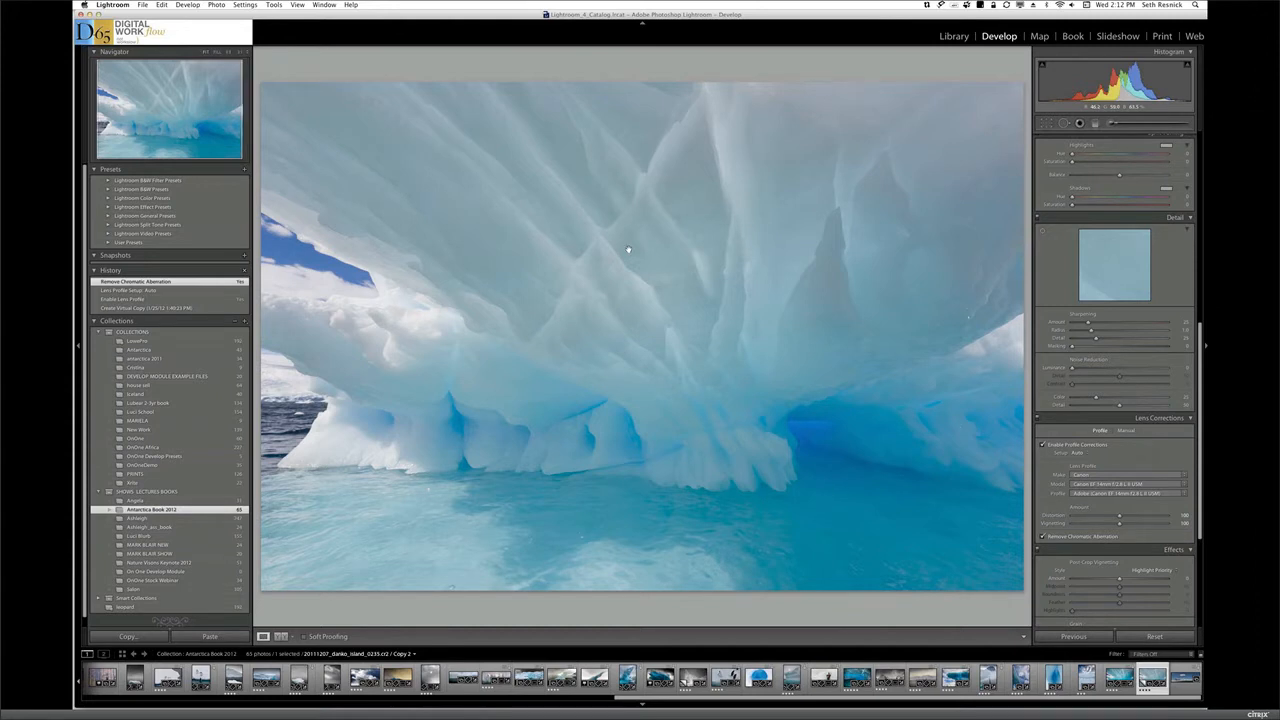
{"action": "left_click", "coordinate": [628, 249]}
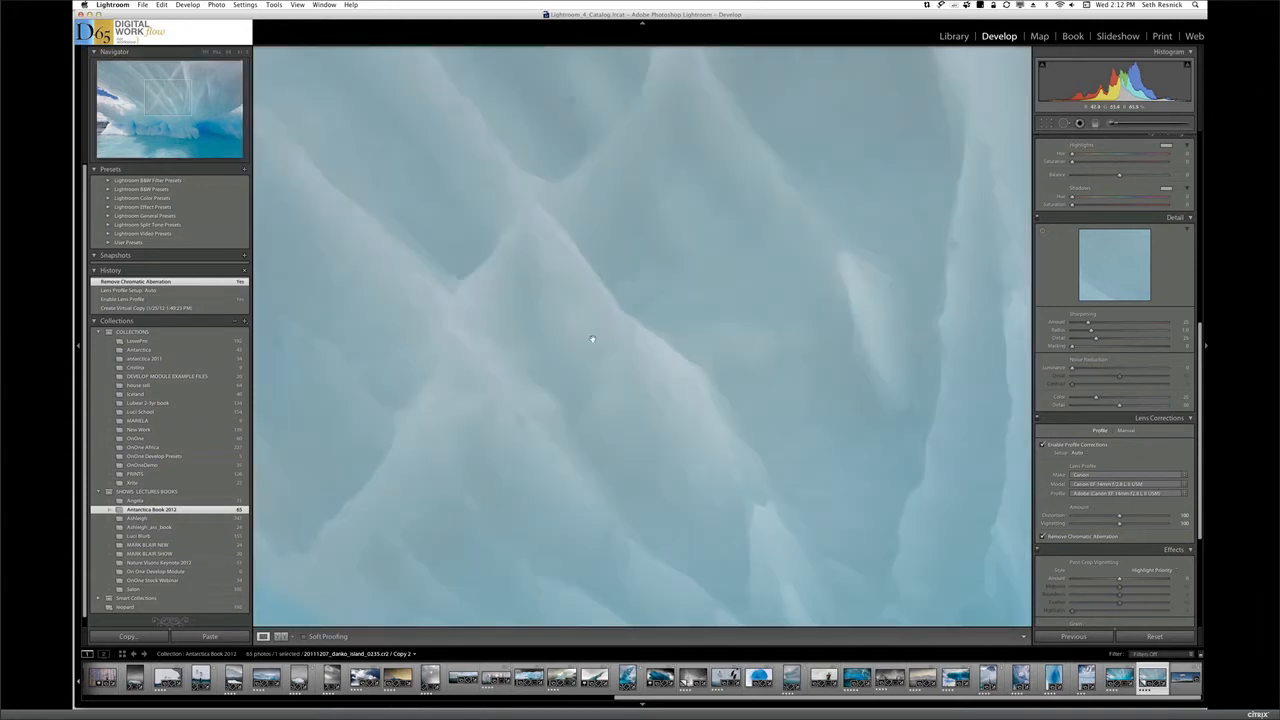
{"action": "key", "text": "alt"}
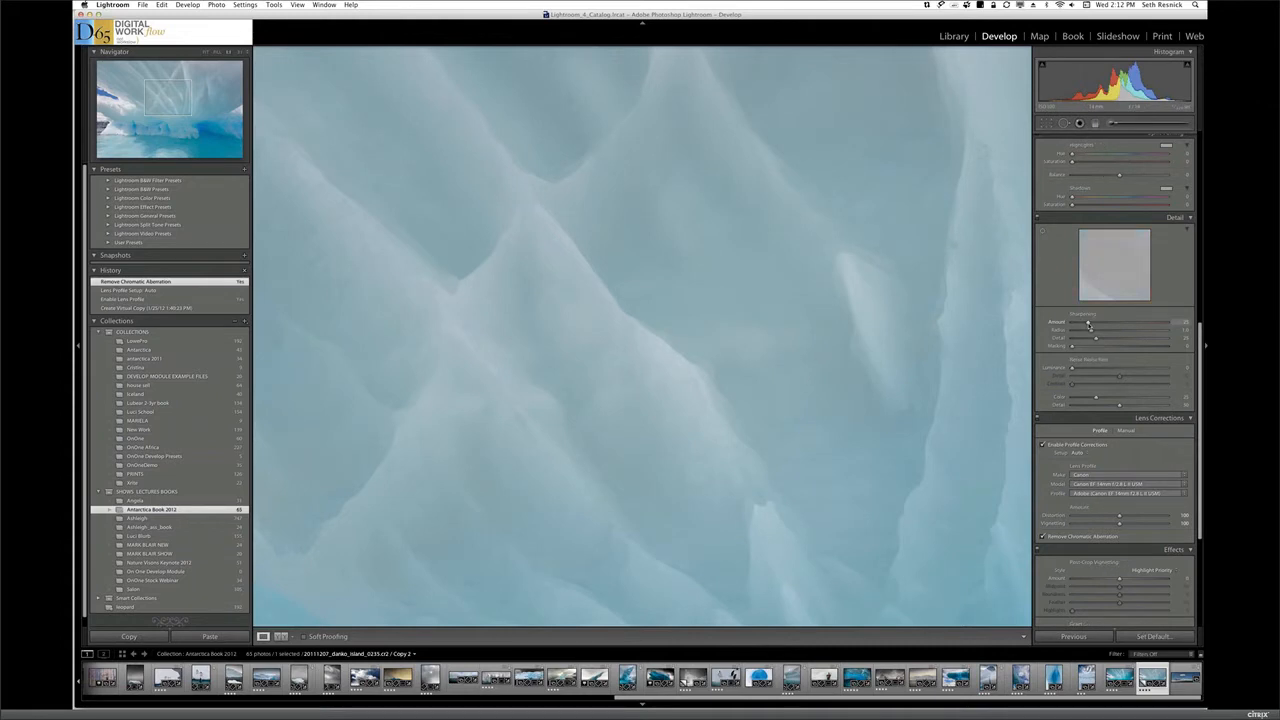
{"action": "left_click_drag", "start_coordinate": [1088, 323], "coordinate": [1071, 325]}
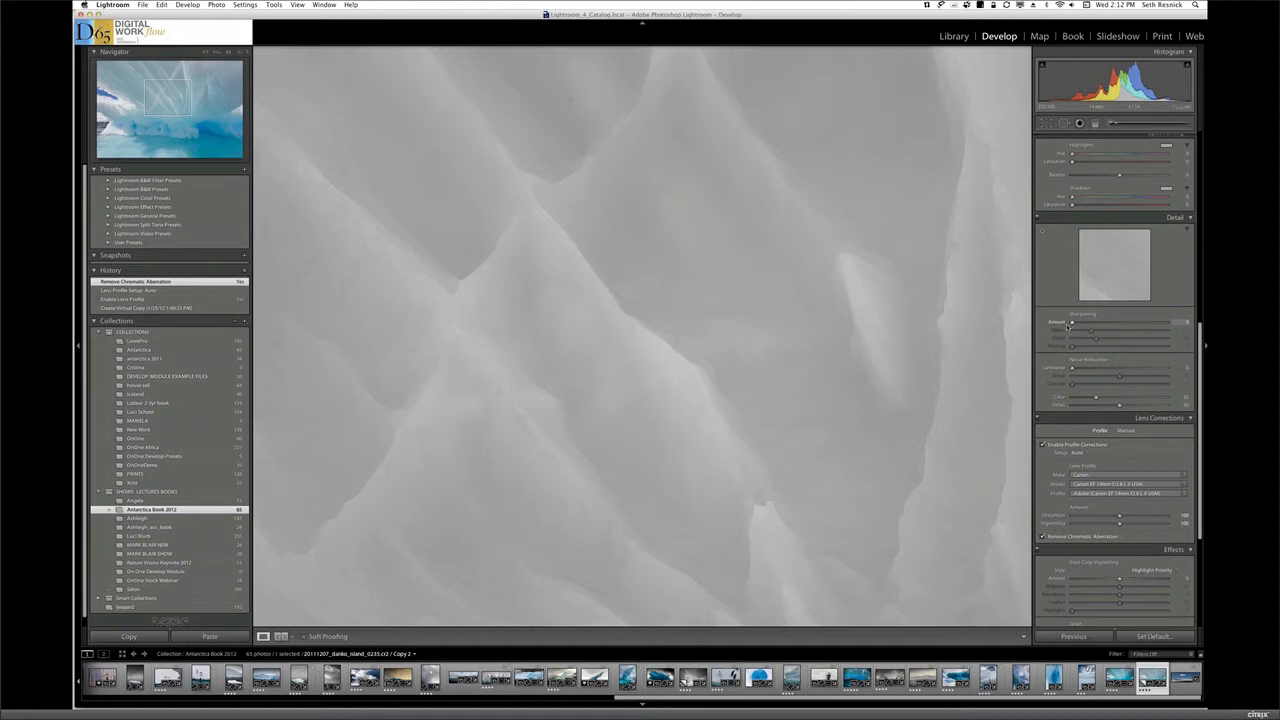
{"action": "left_click_drag", "start_coordinate": [1108, 329], "coordinate": [1199, 330]}
{"action": "left_click_drag", "start_coordinate": [1202, 331], "coordinate": [1113, 330]}
{"action": "left_click_drag", "start_coordinate": [1103, 330], "coordinate": [1098, 329]}
{"action": "left_click_drag", "start_coordinate": [1093, 336], "coordinate": [1090, 336]}
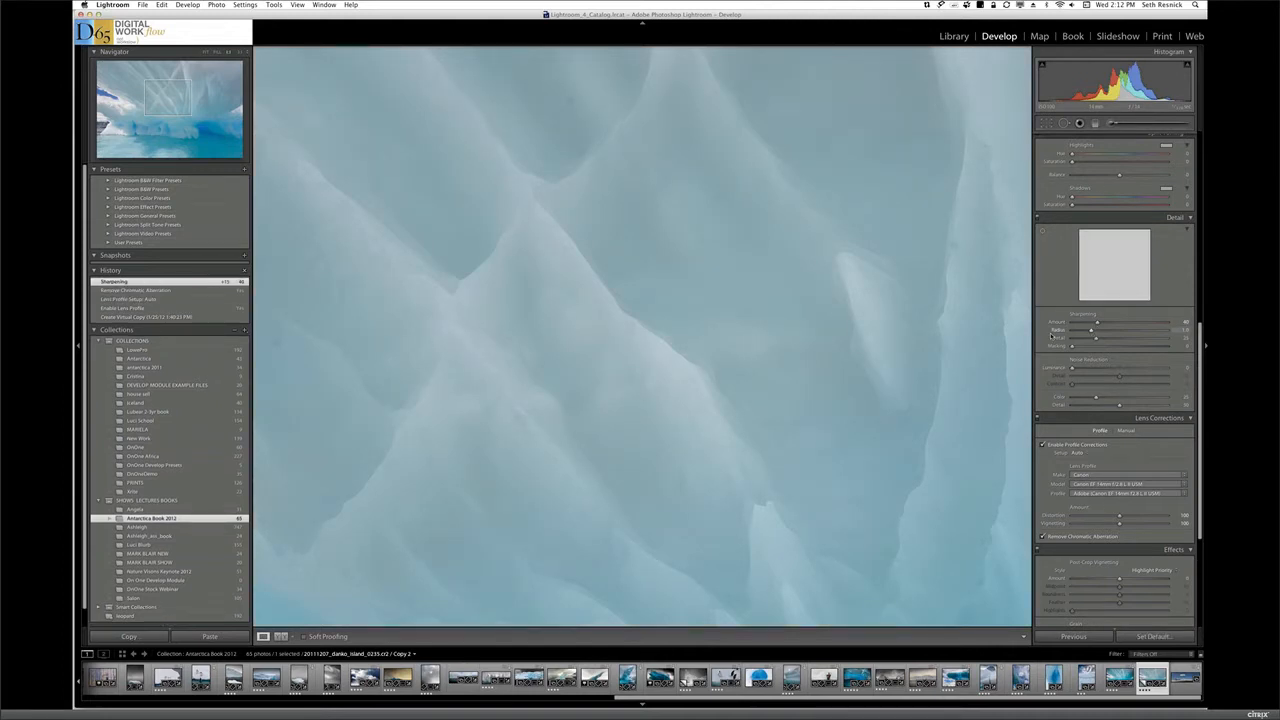
Set the sharpening radius to 1.6 and the detail to 29, using the grayscale preview
{"action": "left_click", "coordinate": [1051, 335], "text": "alt"}
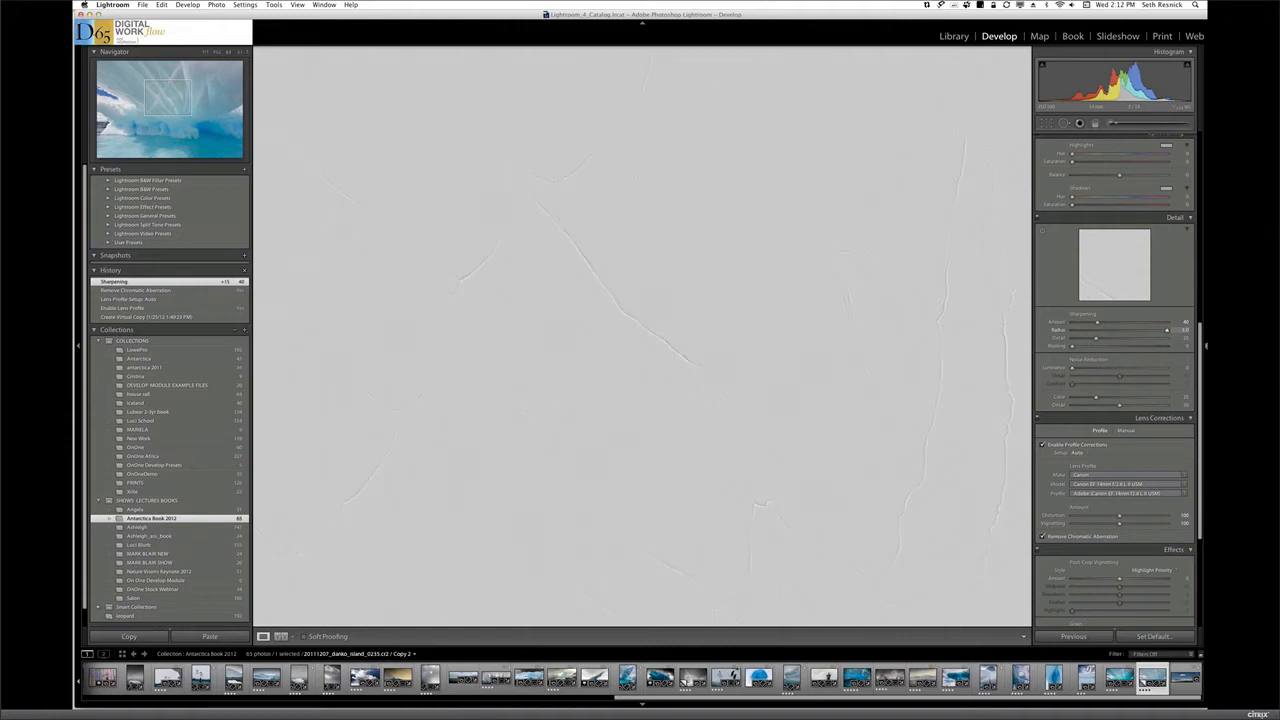
{"action": "left_click_drag", "start_coordinate": [1185, 337], "coordinate": [1130, 337]}
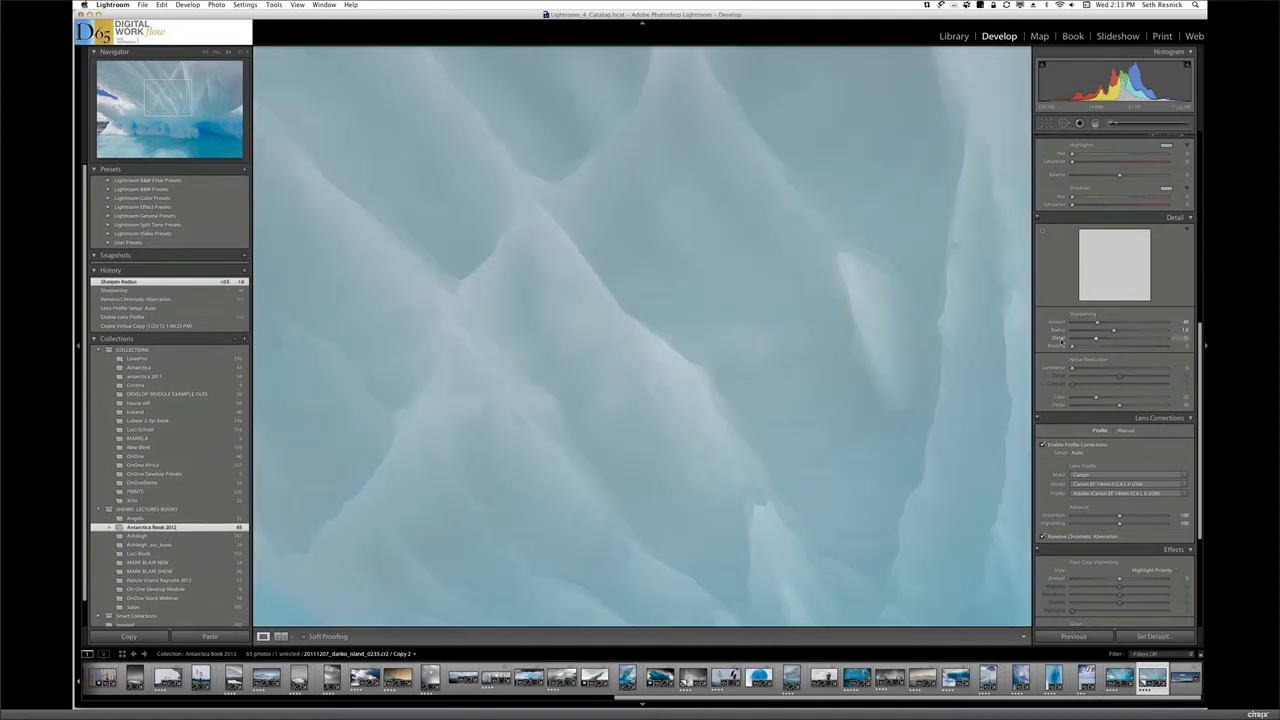
{"action": "left_click_drag", "start_coordinate": [1062, 341], "coordinate": [1197, 348]}
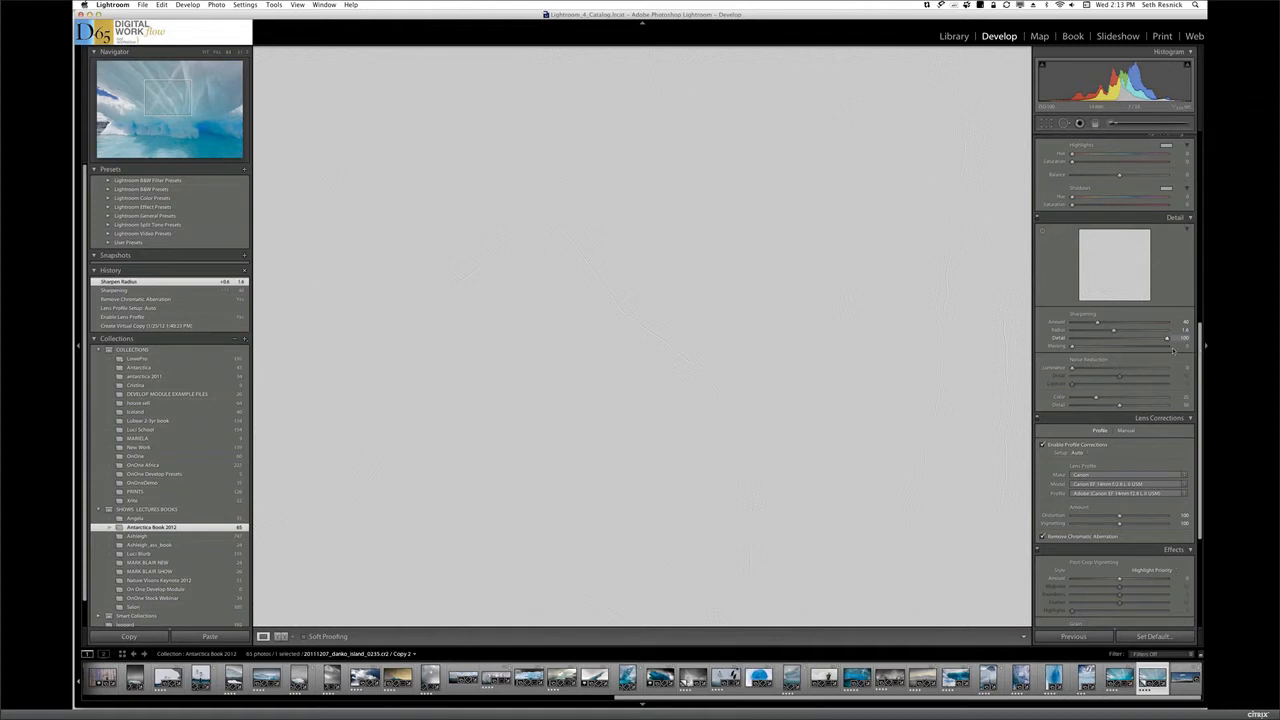
{"action": "left_click_drag", "start_coordinate": [1113, 347], "coordinate": [1100, 348]}
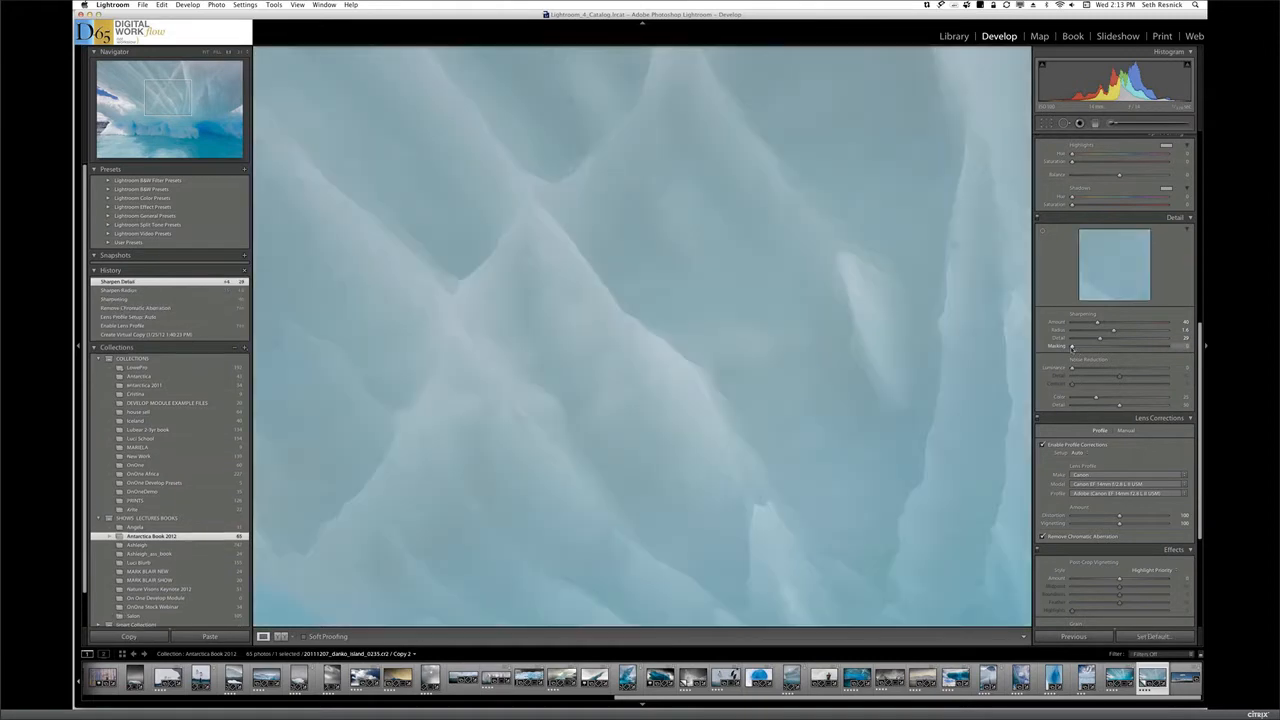
Set the sharpening masking to 12 using the mask preview, and return to the full photo view
{"action": "left_click_drag", "start_coordinate": [1072, 347], "coordinate": [1120, 354]}
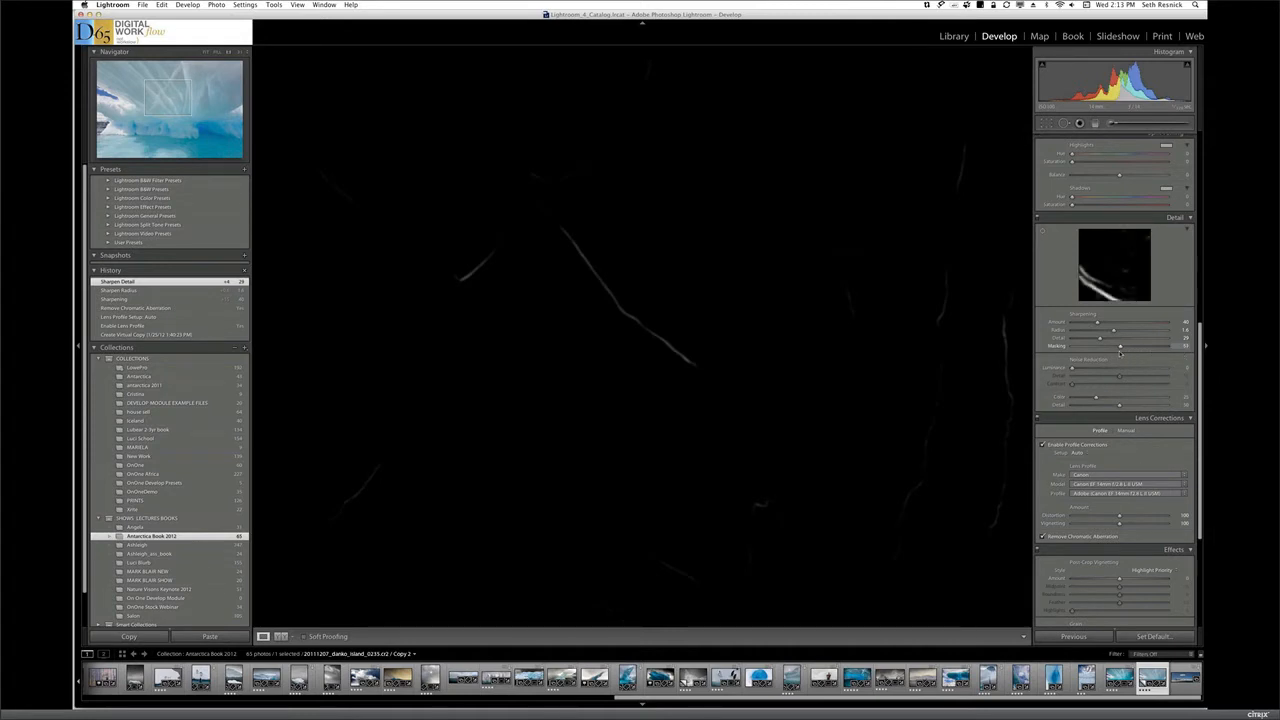
{"action": "left_click_drag", "start_coordinate": [1120, 354], "coordinate": [1076, 352]}
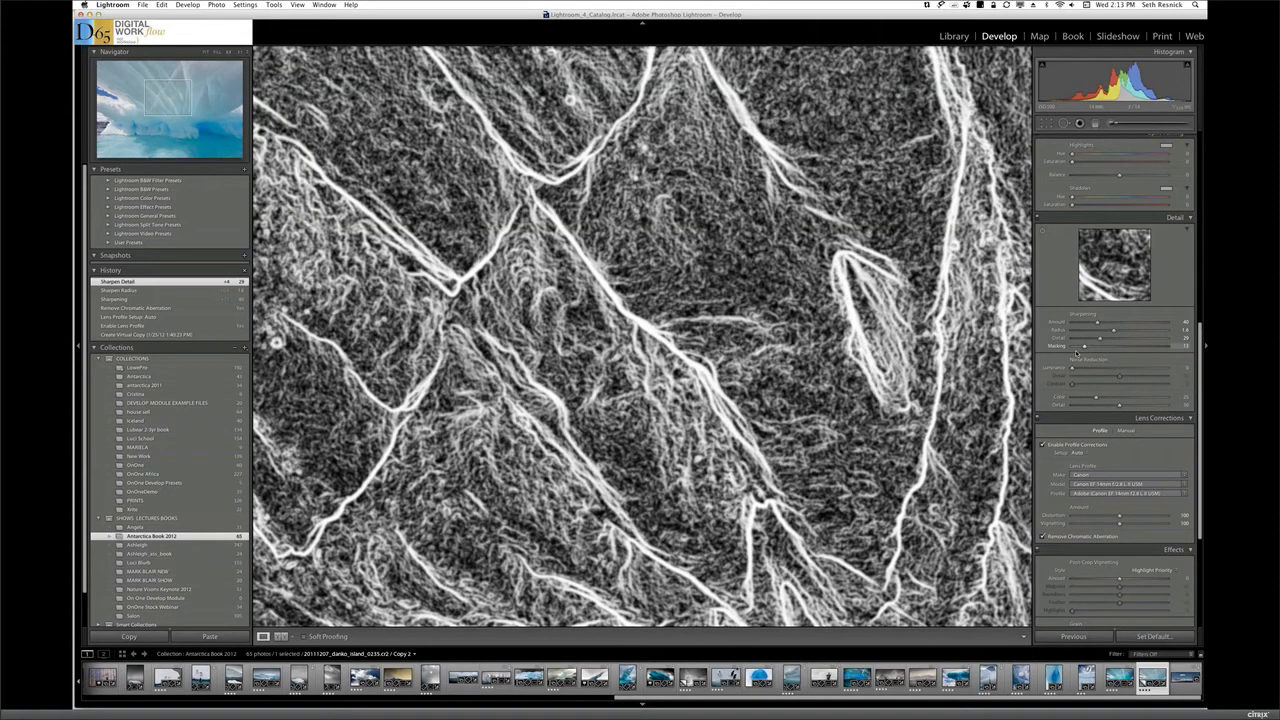
{"action": "left_click_drag", "start_coordinate": [1076, 352], "coordinate": [1078, 350]}
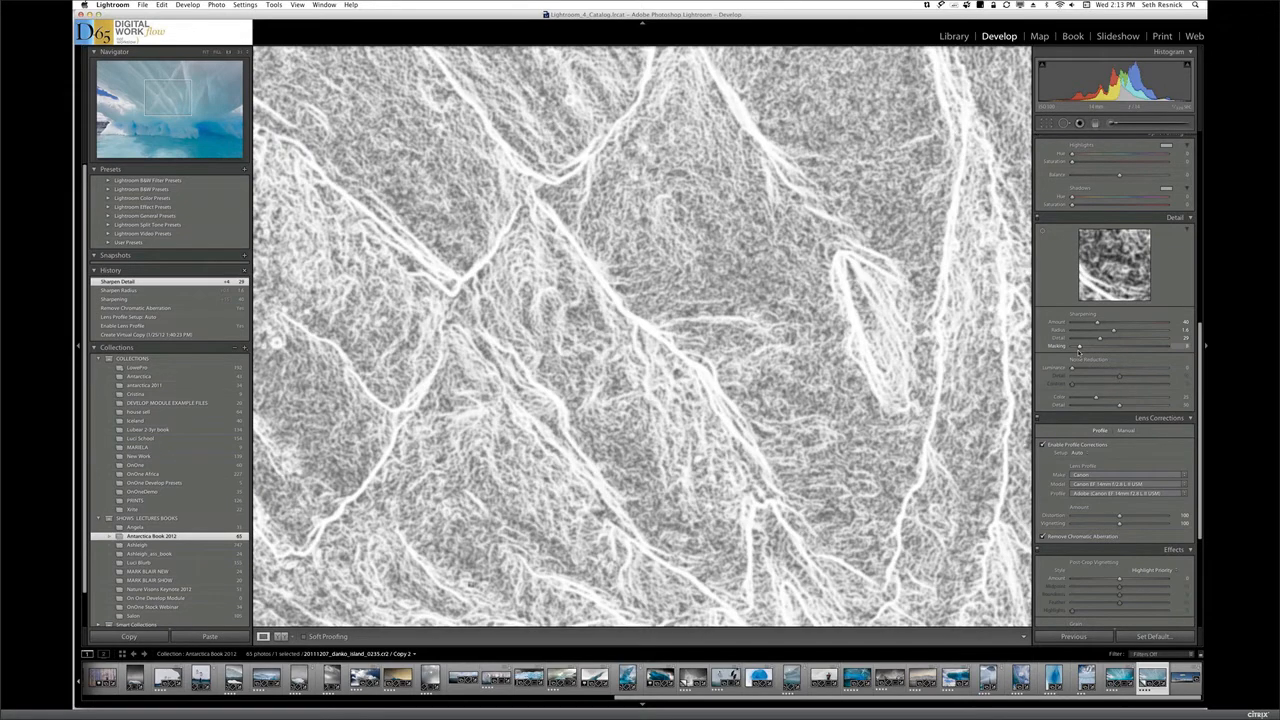
{"action": "left_click_drag", "start_coordinate": [1078, 350], "coordinate": [1082, 349]}
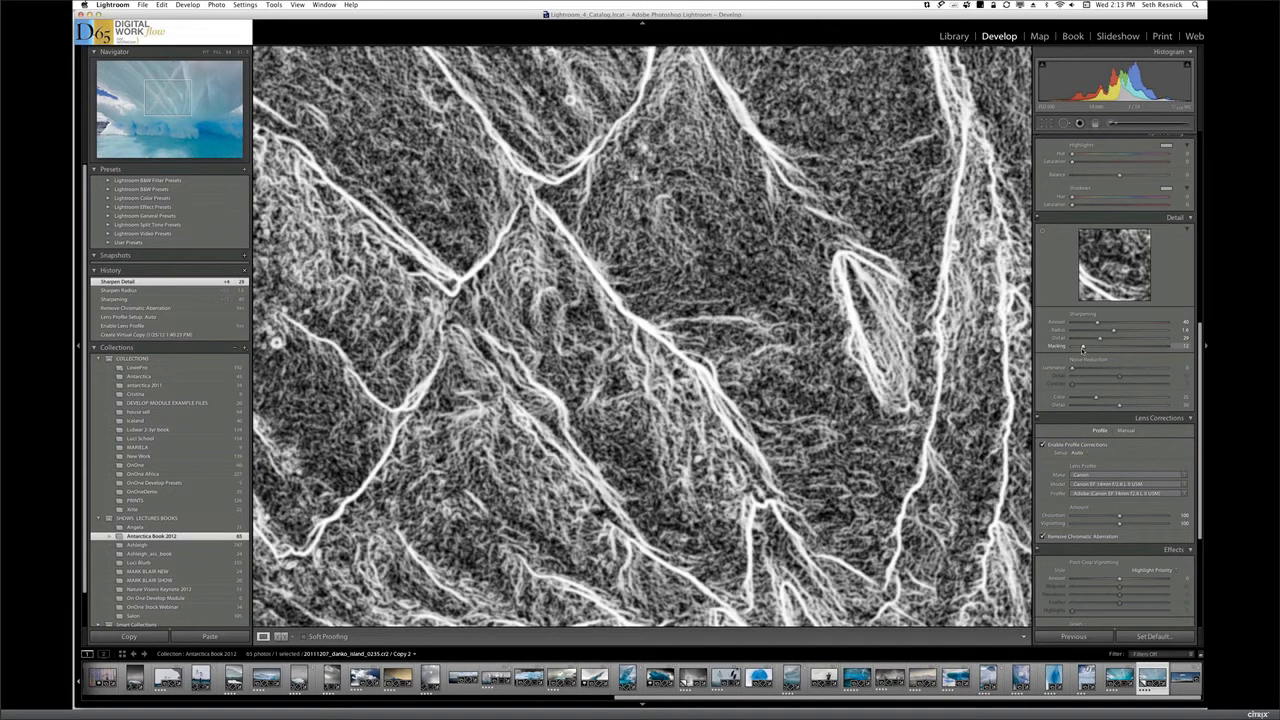
{"action": "left_click_drag", "start_coordinate": [1082, 347], "coordinate": [1083, 347]}
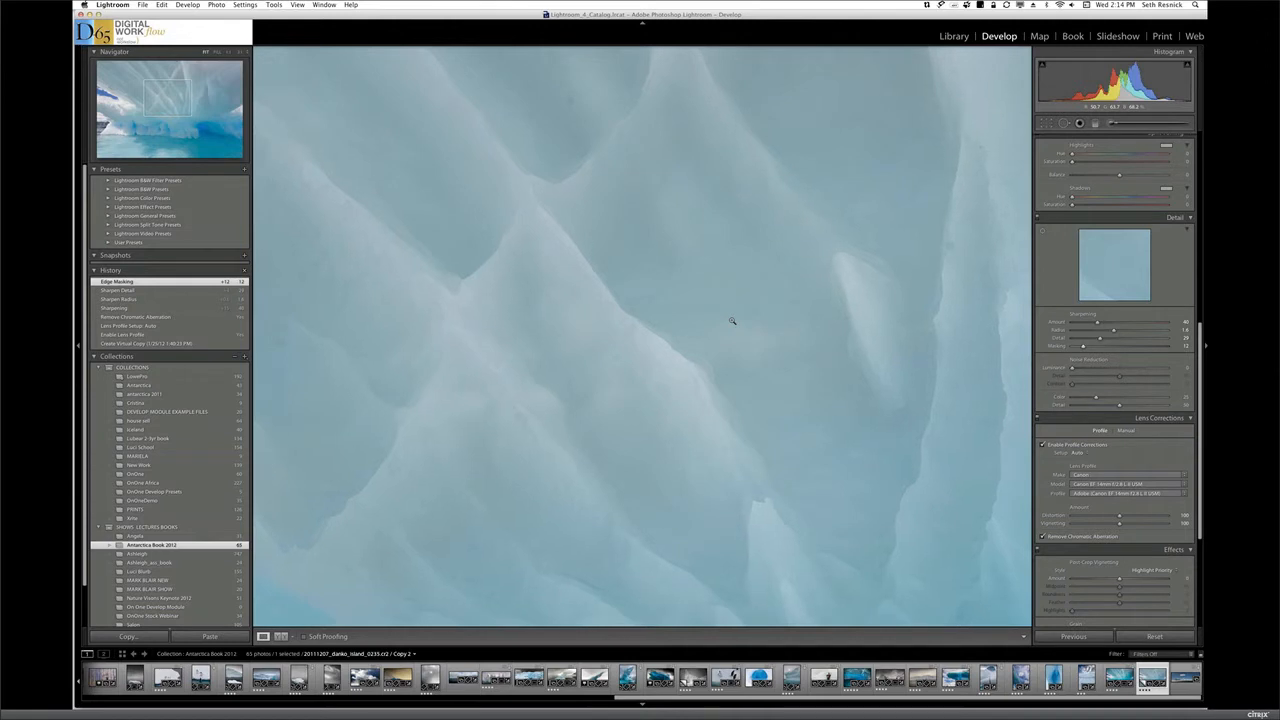
{"action": "left_click", "coordinate": [732, 320]}
Set the photo's exposure to +0.70 and its contrast to +49
{"action": "scroll", "coordinate": [1206, 268], "scroll_direction": "up", "scroll_amount": 3}
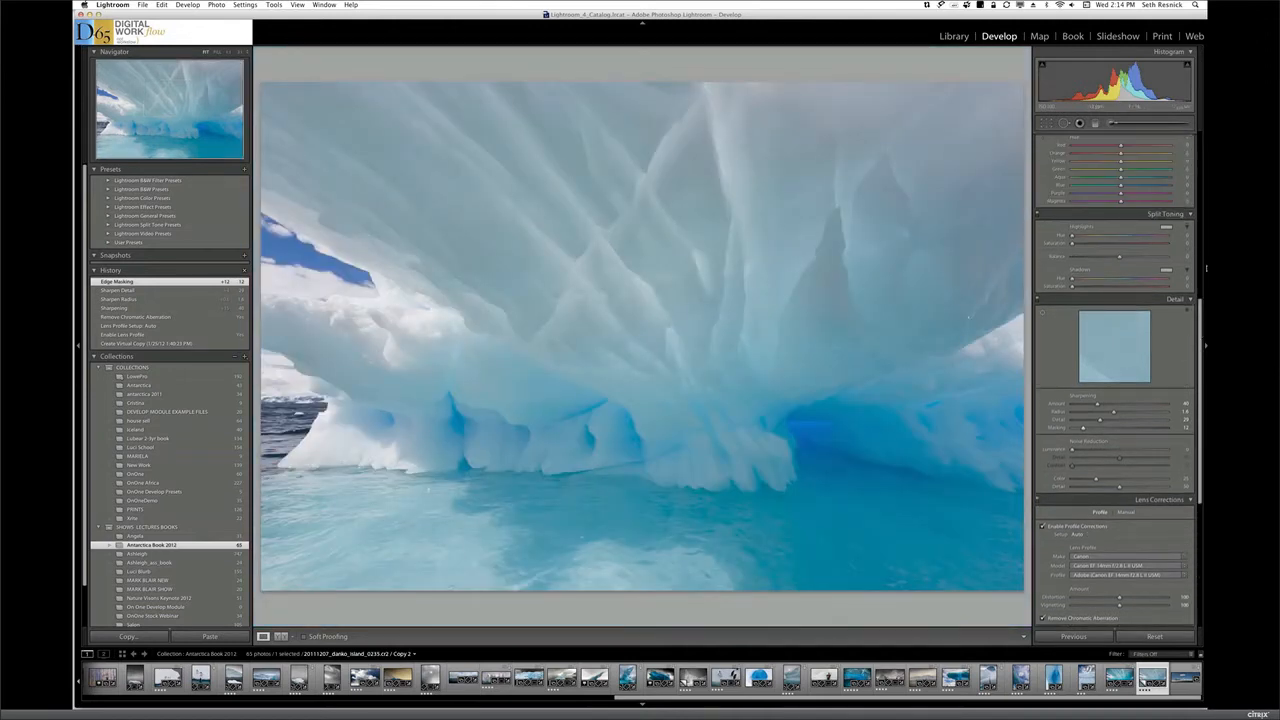
{"action": "scroll", "coordinate": [1206, 268], "scroll_direction": "up", "scroll_amount": 5}
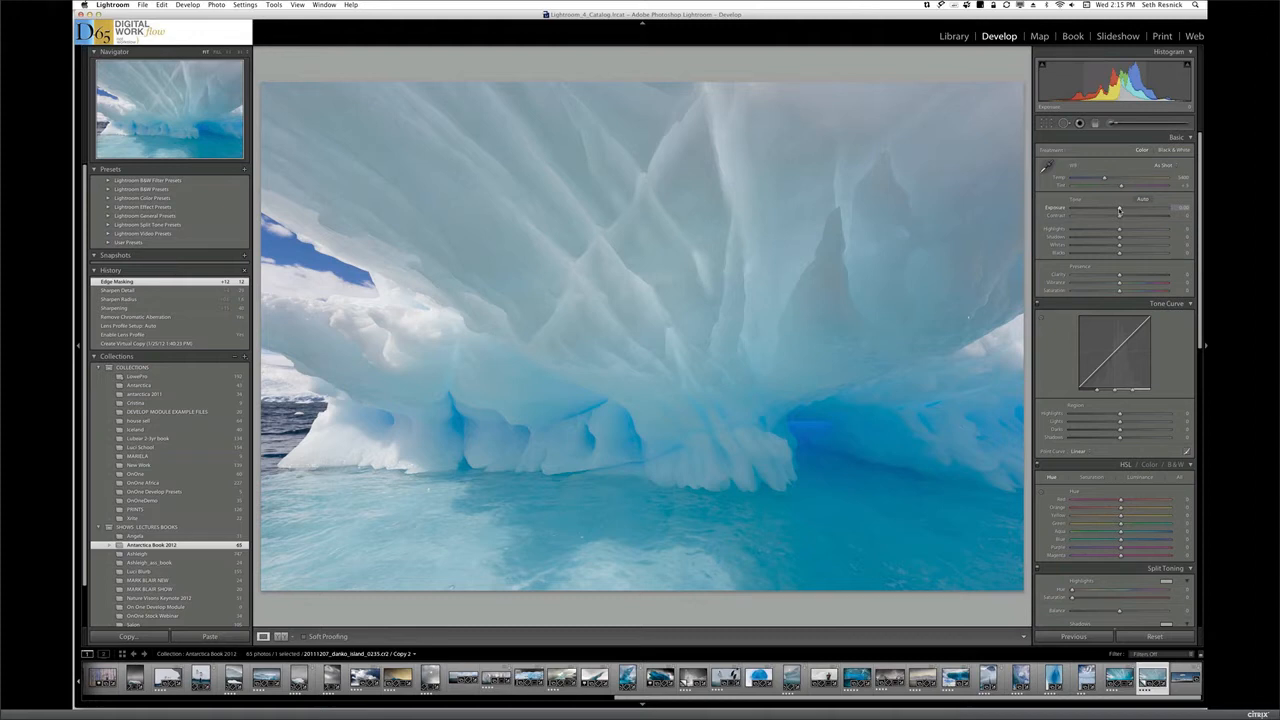
{"action": "left_click_drag", "start_coordinate": [1119, 211], "coordinate": [1081, 209]}
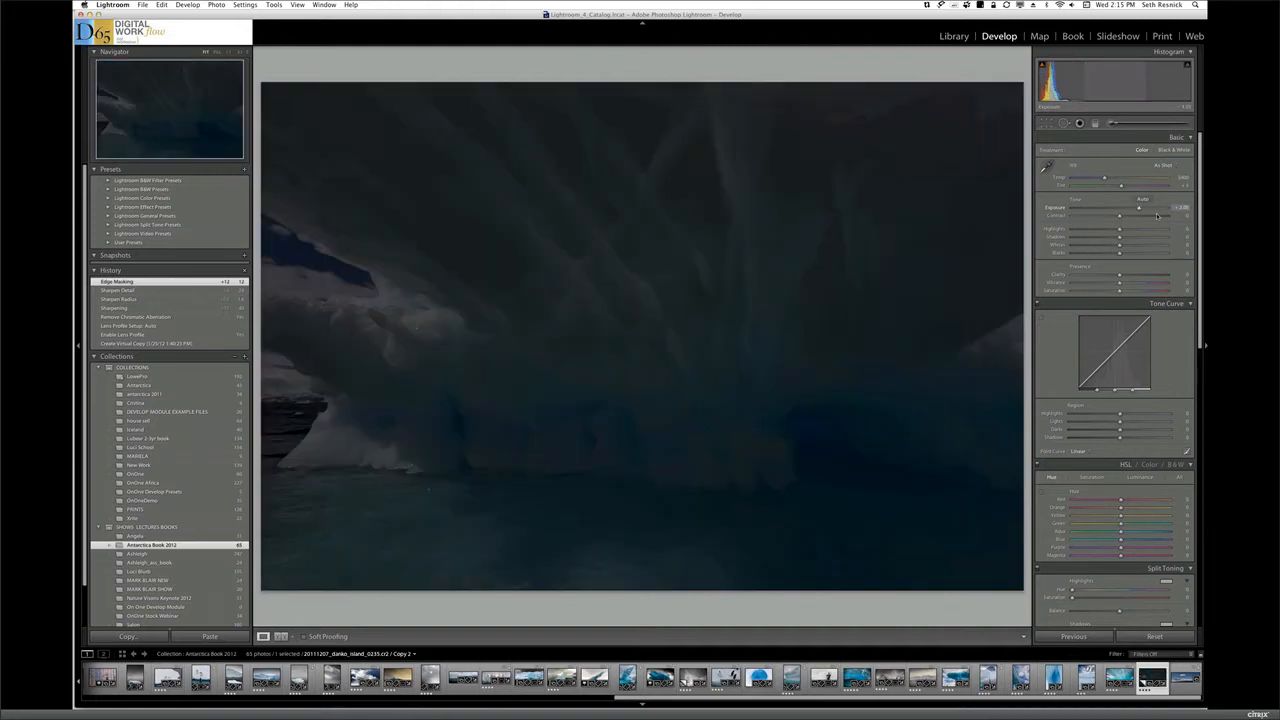
{"action": "left_click_drag", "start_coordinate": [1081, 209], "coordinate": [1161, 215]}
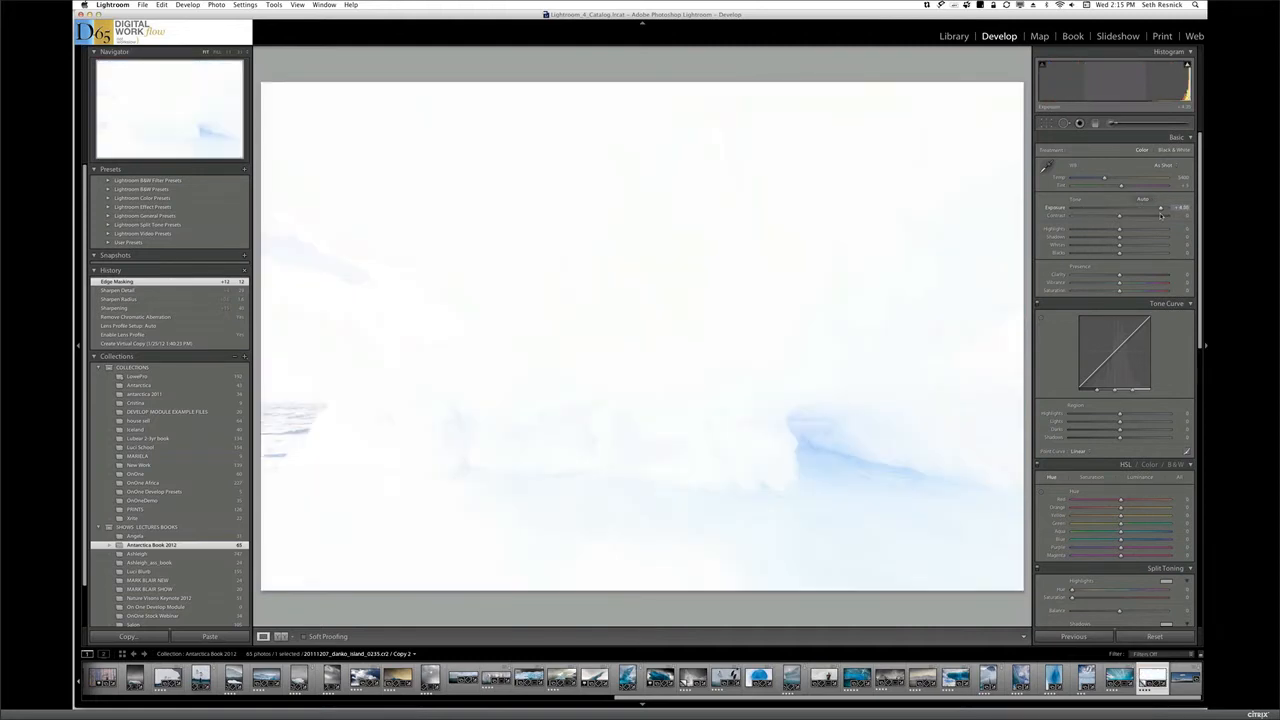
{"action": "left_click_drag", "start_coordinate": [1161, 215], "coordinate": [1127, 211]}
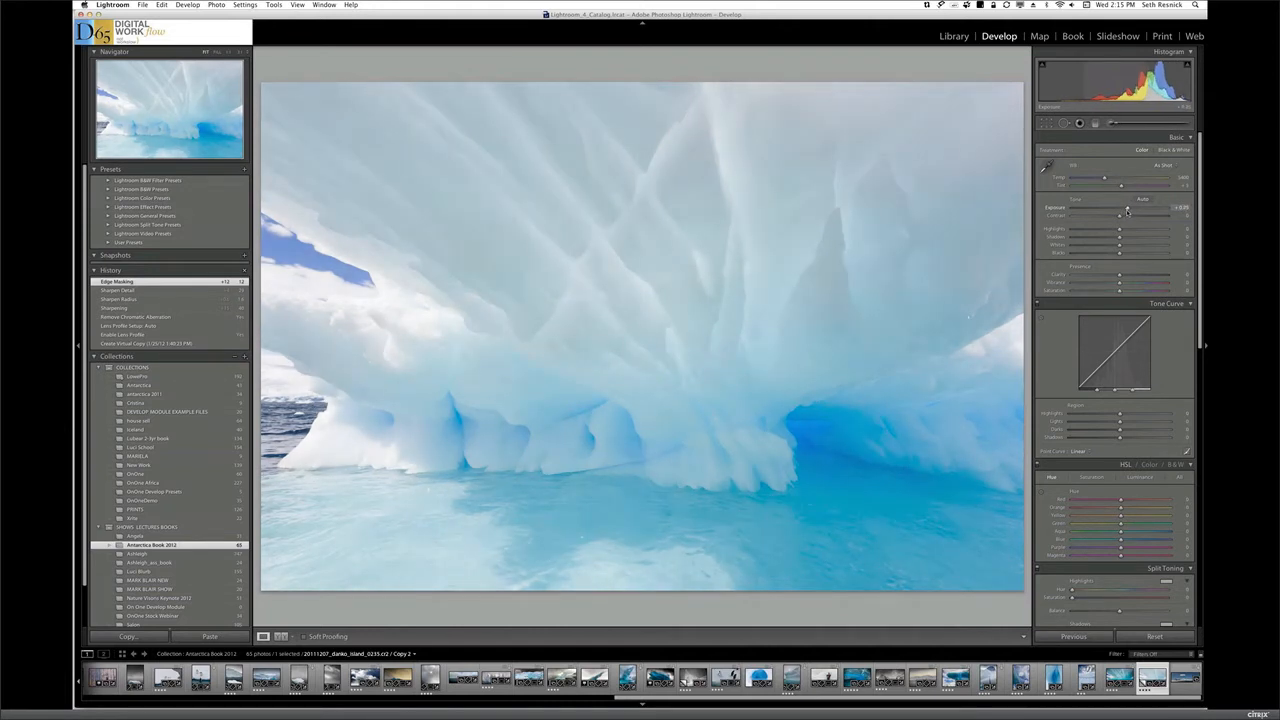
{"action": "left_click_drag", "start_coordinate": [1128, 211], "coordinate": [1126, 211]}
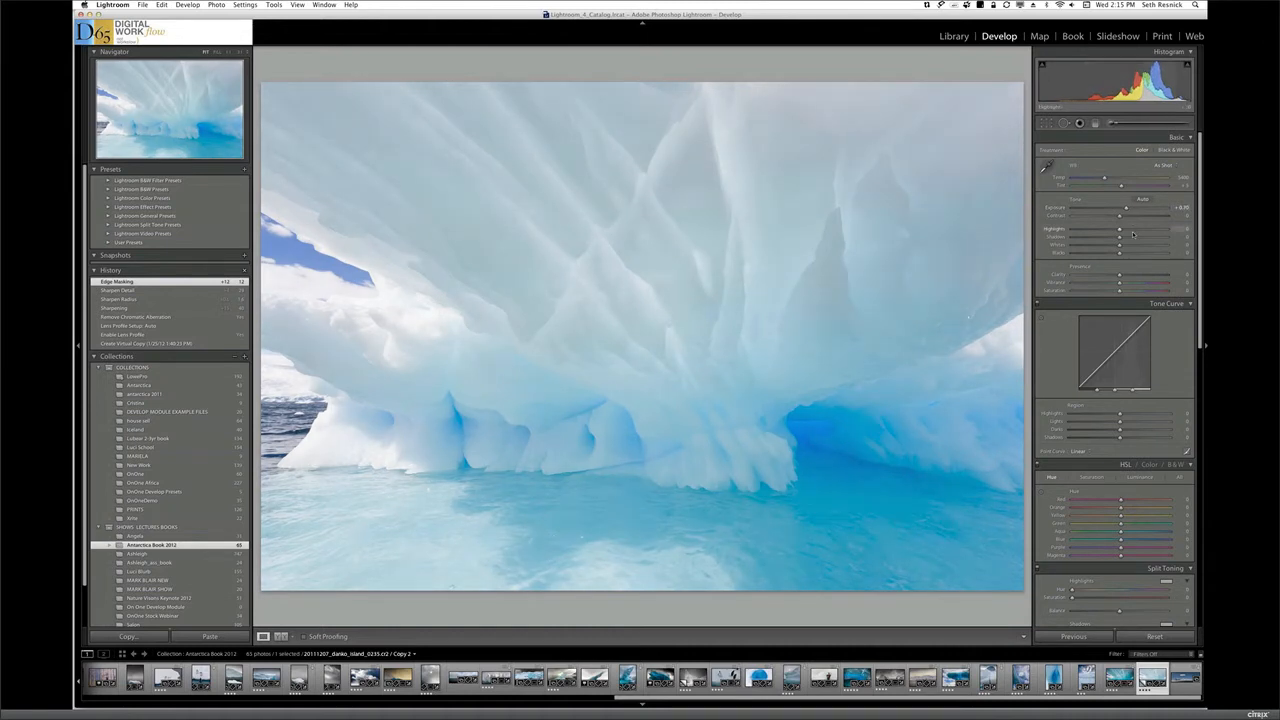
{"action": "left_click_drag", "start_coordinate": [1119, 217], "coordinate": [1131, 217]}
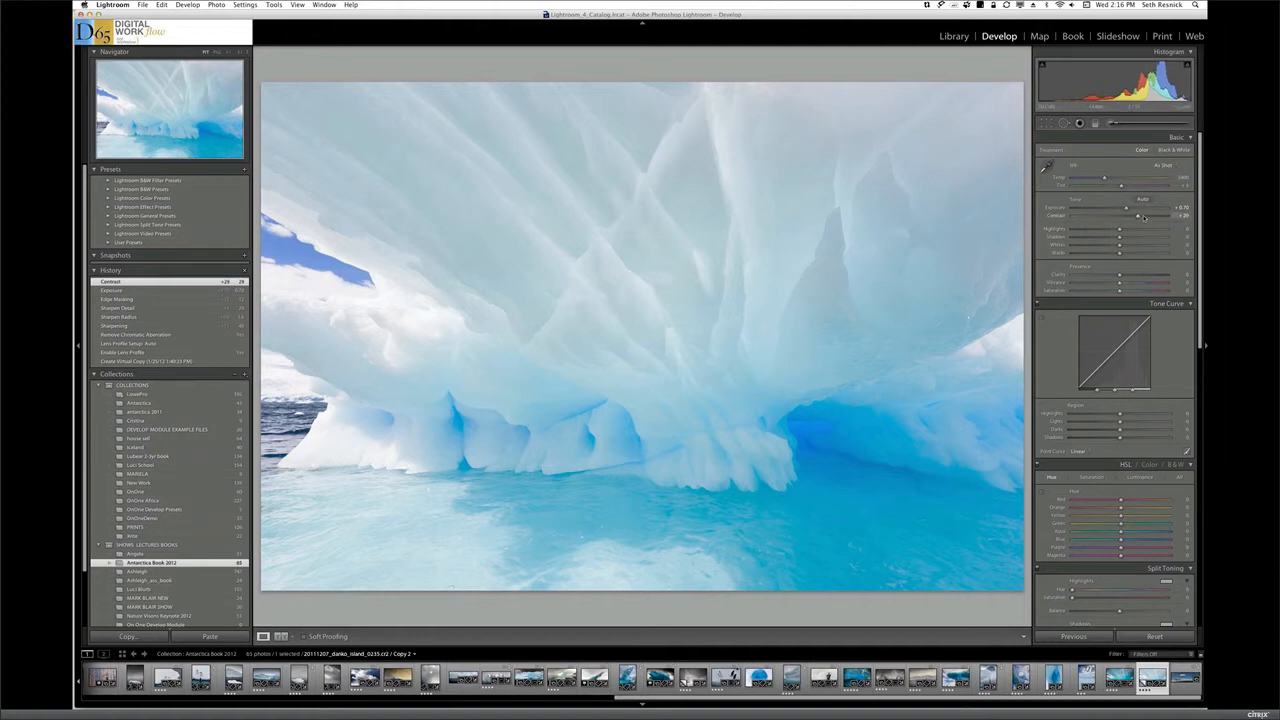
{"action": "left_click_drag", "start_coordinate": [1144, 217], "coordinate": [1149, 217]}
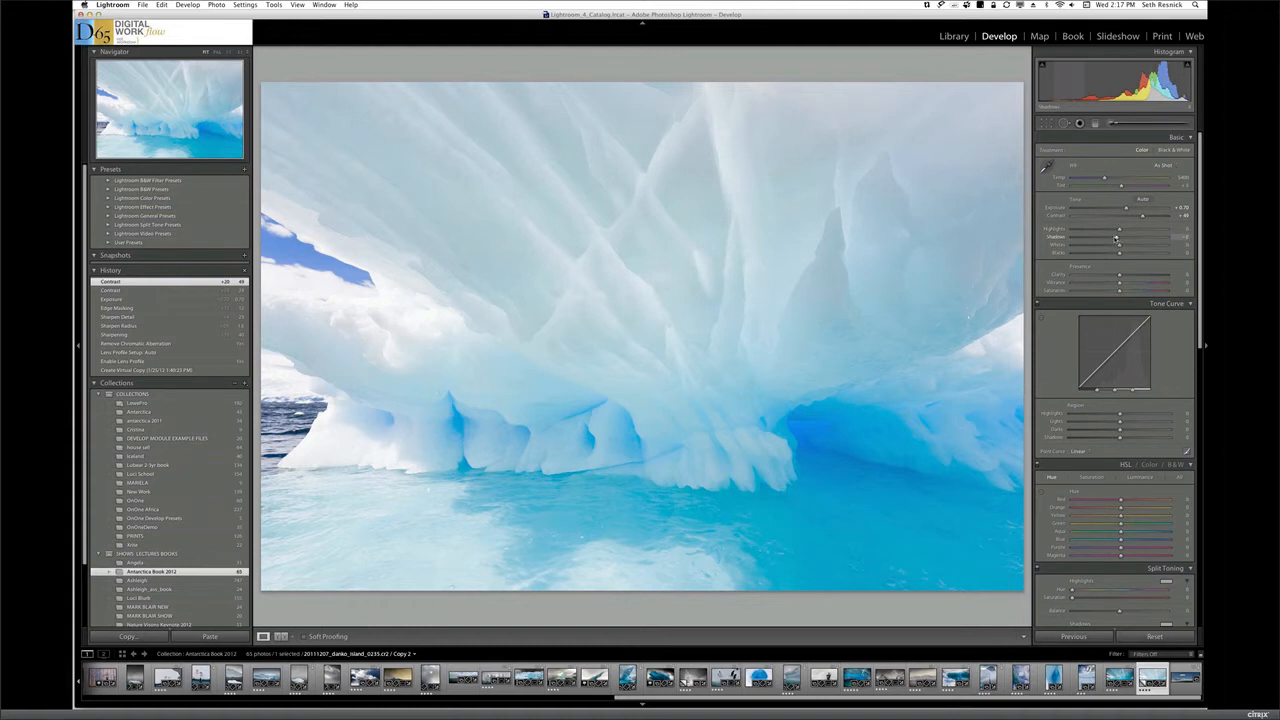
Refine the photo's basic tones with shadows at -50, blacks at -33, highlights at +45 and whites at +17
{"action": "left_click_drag", "start_coordinate": [1116, 238], "coordinate": [1099, 238]}
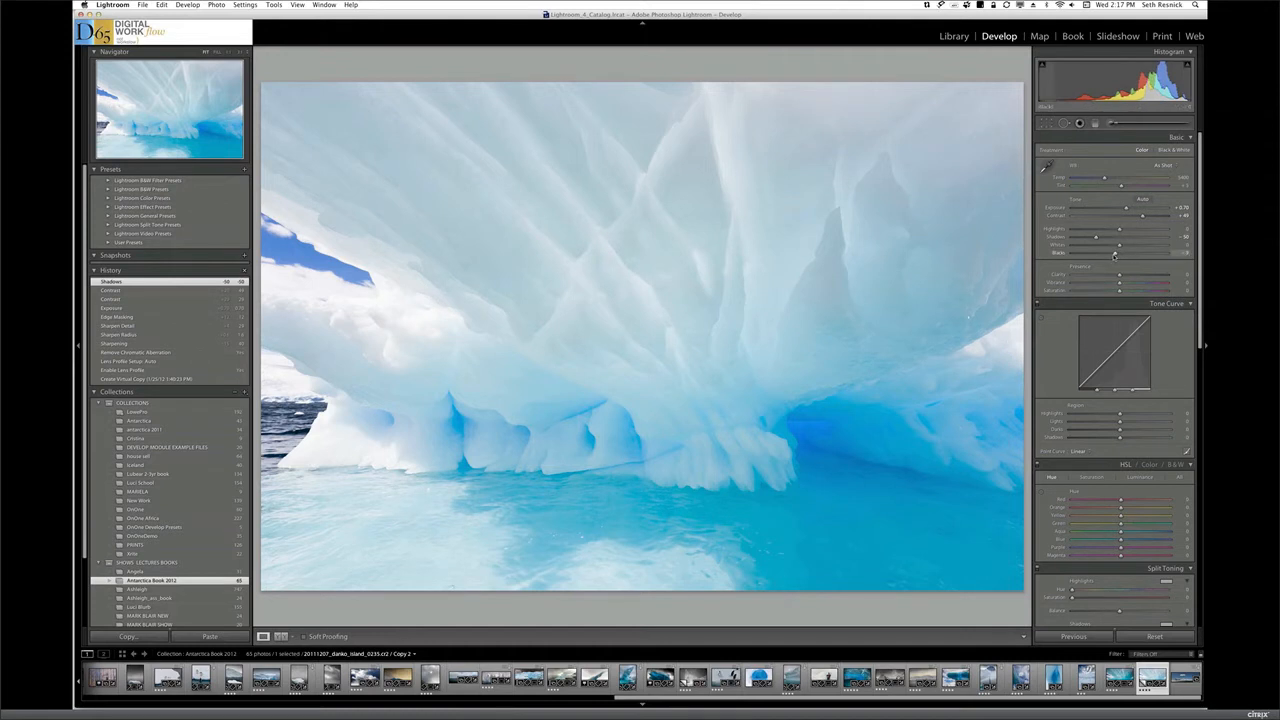
{"action": "left_click_drag", "start_coordinate": [1114, 255], "coordinate": [1104, 255]}
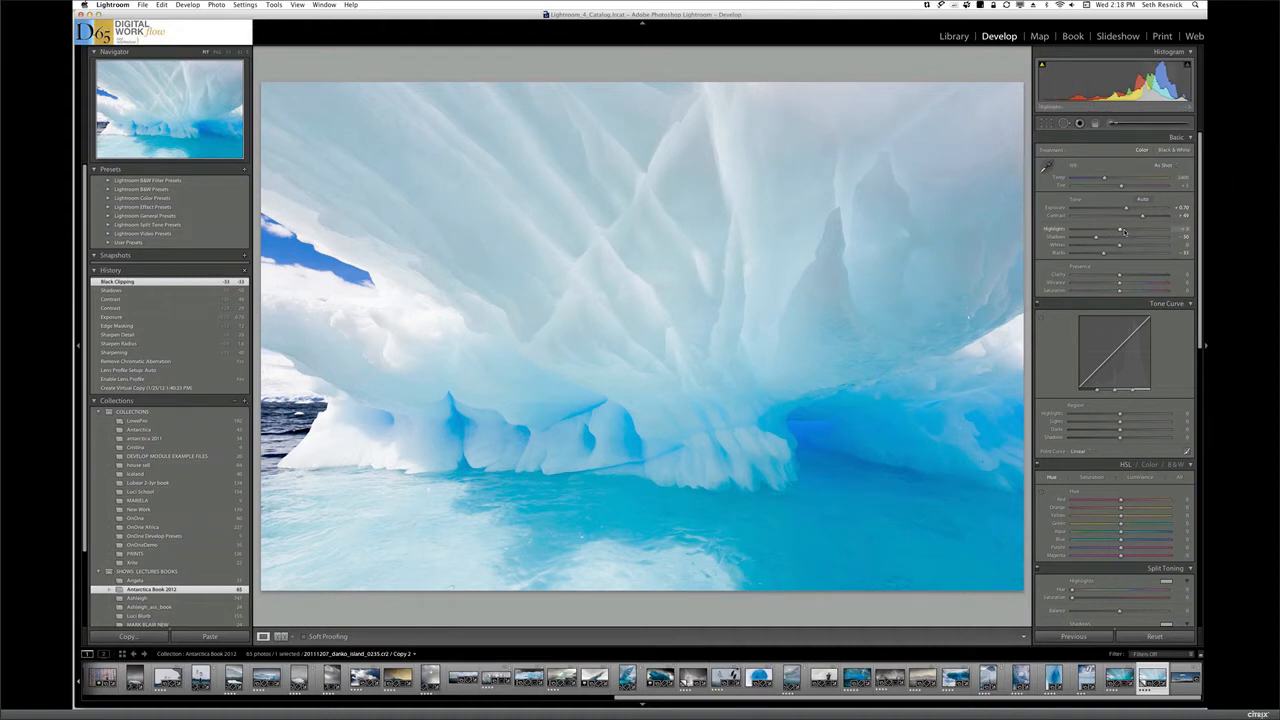
{"action": "left_click_drag", "start_coordinate": [1125, 232], "coordinate": [1132, 232]}
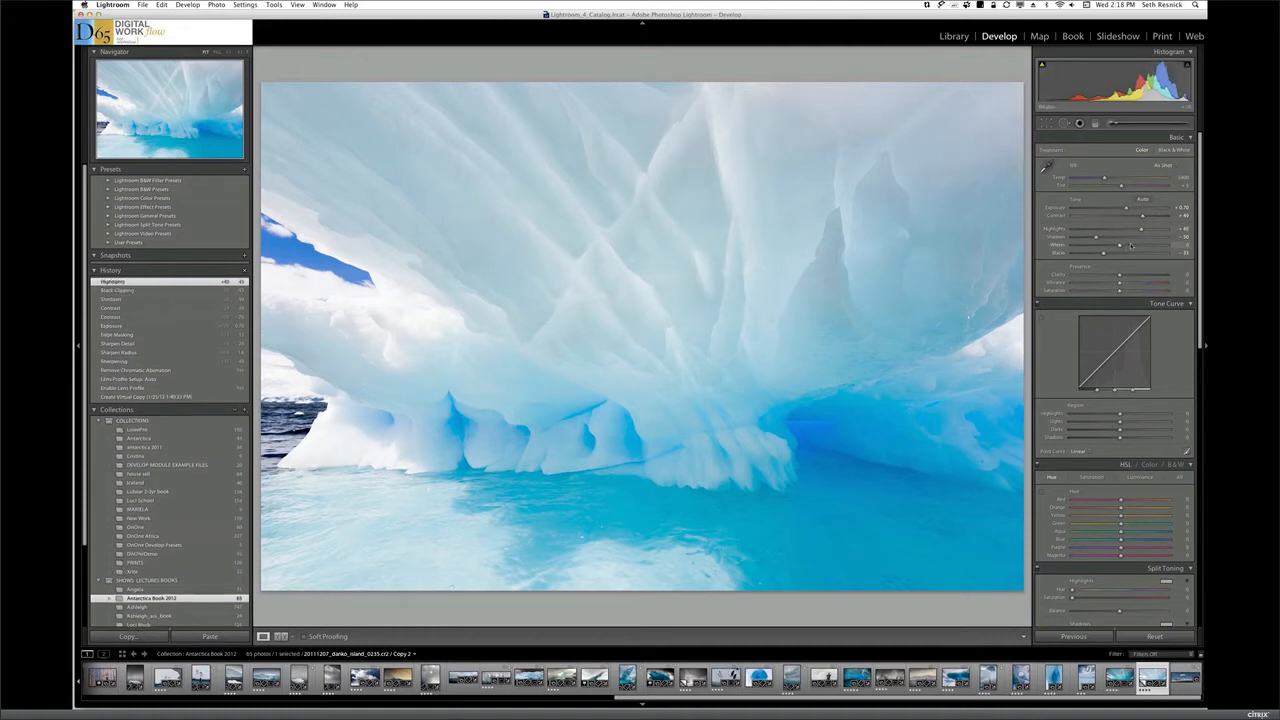
{"action": "left_click_drag", "start_coordinate": [1132, 246], "coordinate": [1133, 246]}
{"action": "left_click_drag", "start_coordinate": [1131, 245], "coordinate": [1127, 245]}
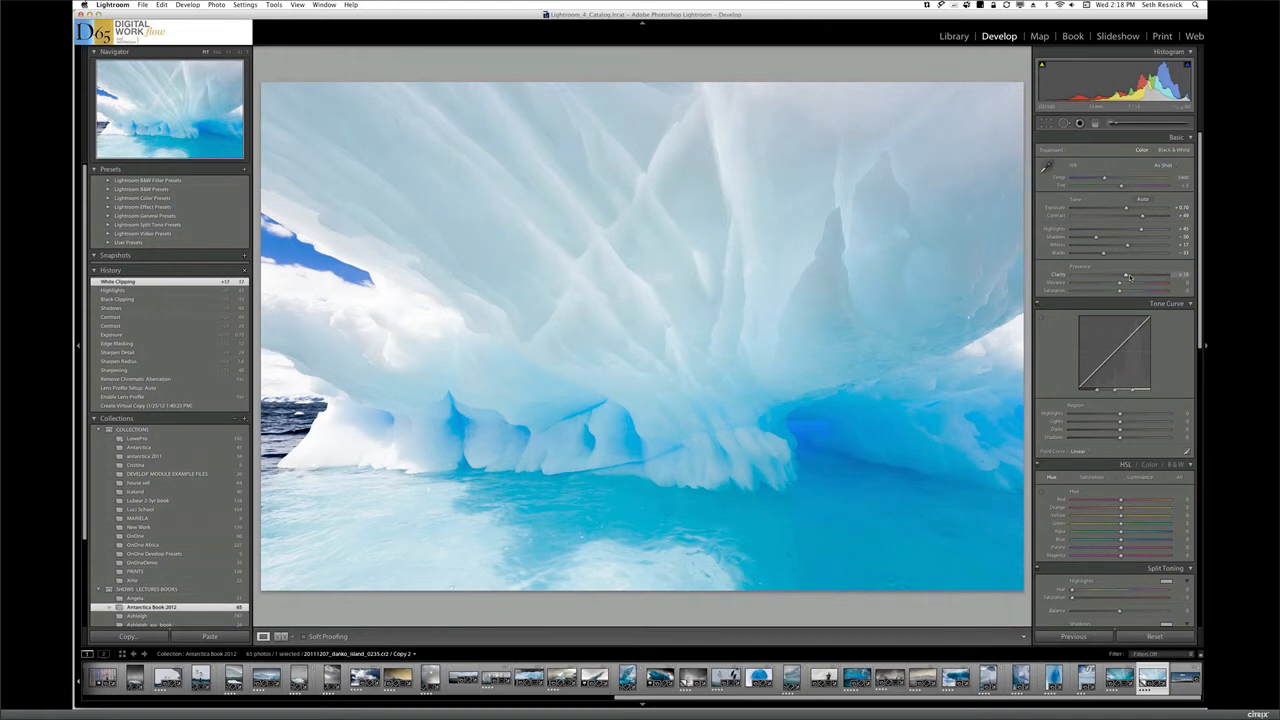
Set the photo's clarity to +46 and vibrance to +19, and compare the photo before and after the edits
{"action": "left_click_drag", "start_coordinate": [1131, 277], "coordinate": [1141, 280]}
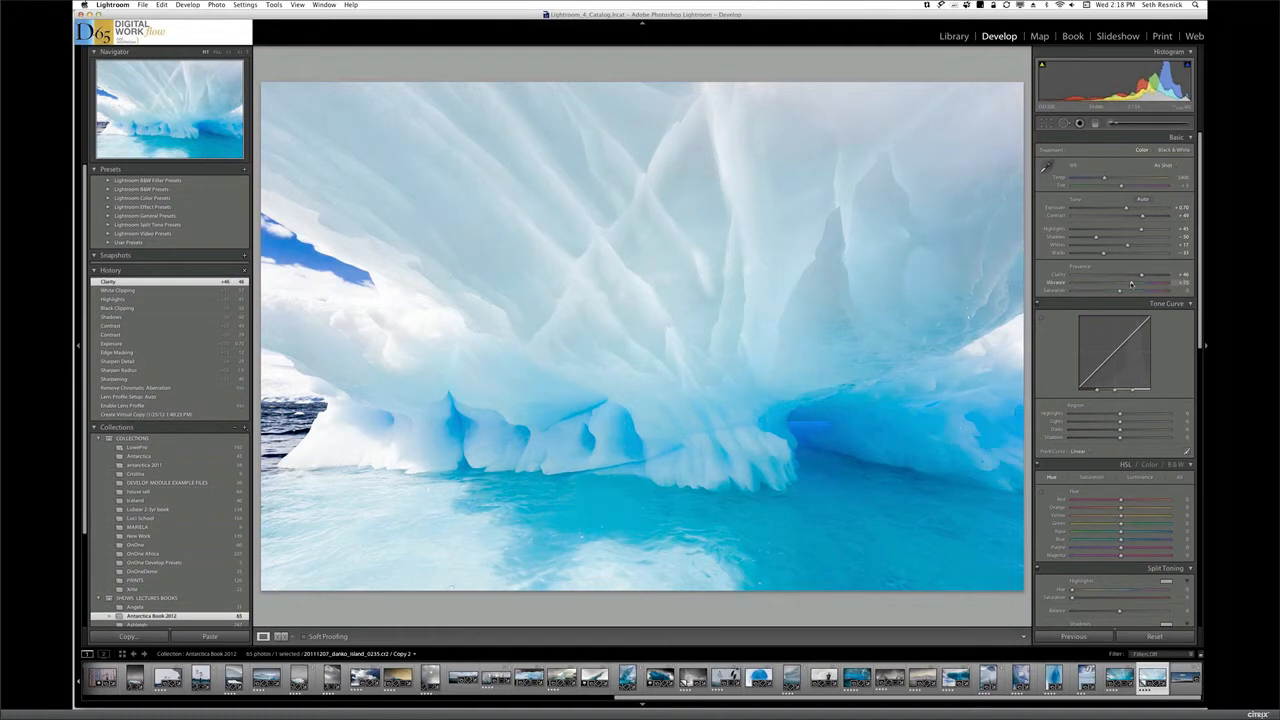
{"action": "left_click_drag", "start_coordinate": [1132, 284], "coordinate": [1129, 284]}
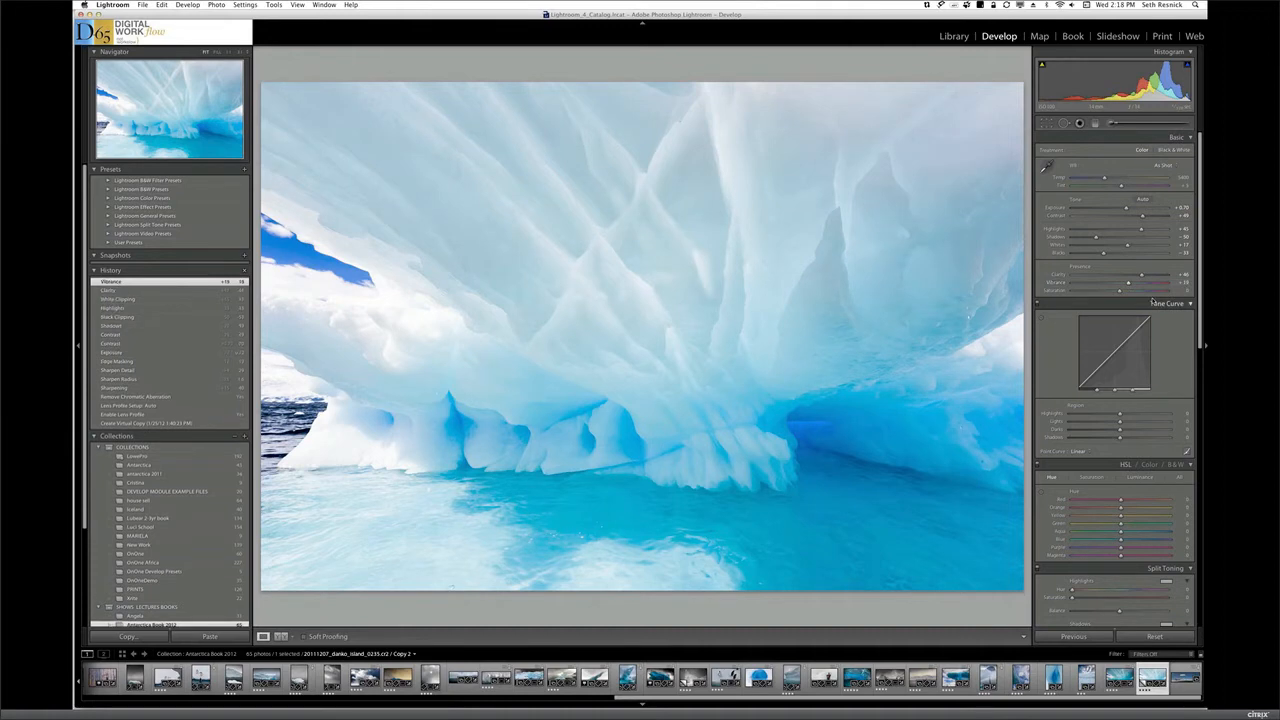
{"action": "key", "text": "backslash"}
{"action": "key", "text": "backslash"}
{"action": "key", "text": "backslash"}
{"action": "key", "text": "backslash"}
{"action": "key", "text": "backslash"}
{"action": "key", "text": "backslash"}
Set up a smaller Adjustment Brush with exposure -0.22, contrast 25 and darkened shadows, and hide the edit pins
{"action": "left_click", "coordinate": [1120, 125]}
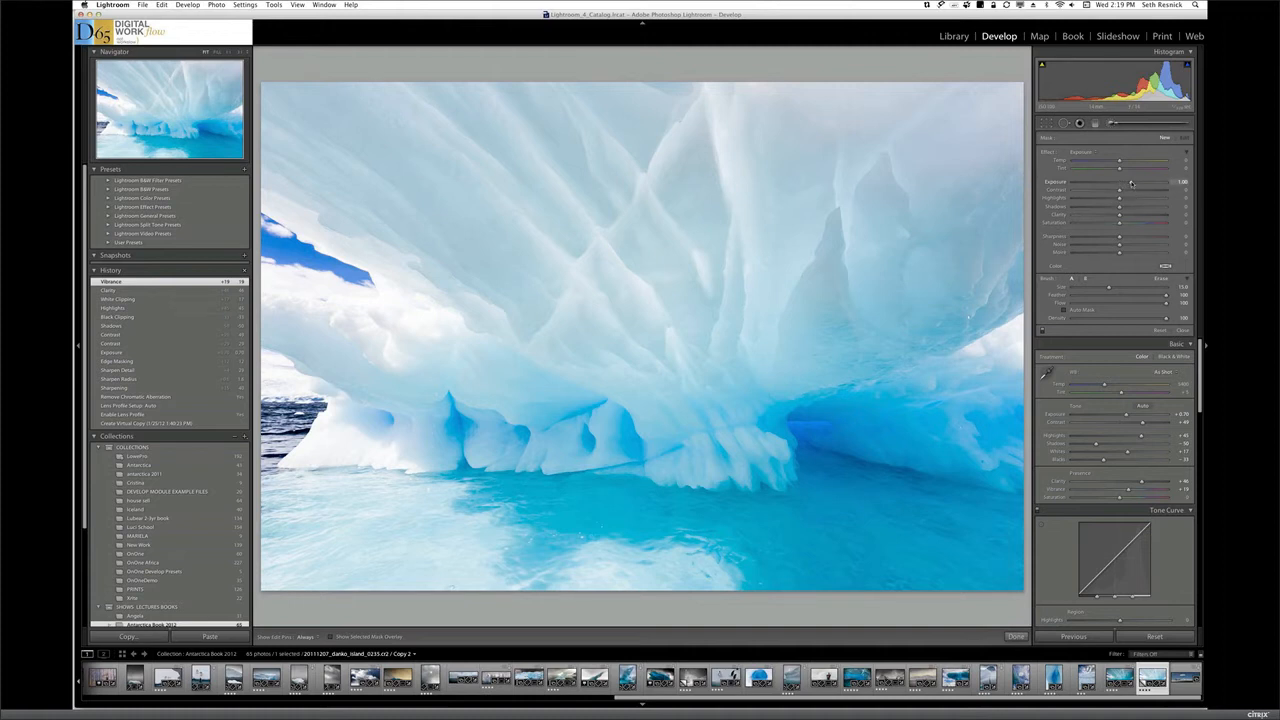
{"action": "left_click_drag", "start_coordinate": [1130, 183], "coordinate": [1118, 186]}
{"action": "left_click_drag", "start_coordinate": [1096, 208], "coordinate": [1087, 208]}
{"action": "left_click_drag", "start_coordinate": [1119, 190], "coordinate": [1132, 192]}
{"action": "key", "text": "bracketleft"}
{"action": "key", "text": "bracketleft"}
{"action": "key", "text": "bracketleft"}
{"action": "key", "text": "bracketleft"}
{"action": "key", "text": "bracketleft"}
{"action": "key", "text": "bracketleft"}
{"action": "key", "text": "h"}
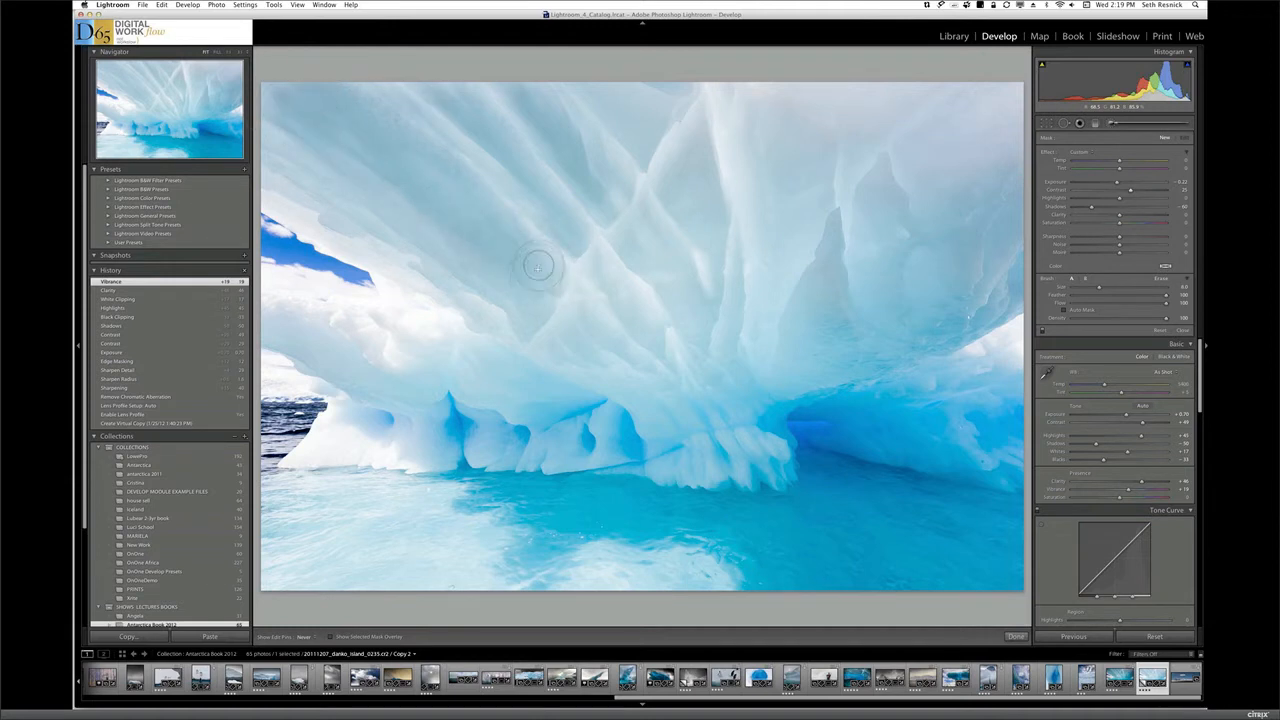
Paint the brush adjustment over the ice ceiling and the photo's right cave wall, enabling Auto Mask, and lighten the brush's shadows
{"action": "left_click_drag", "start_coordinate": [643, 184], "coordinate": [548, 64]}
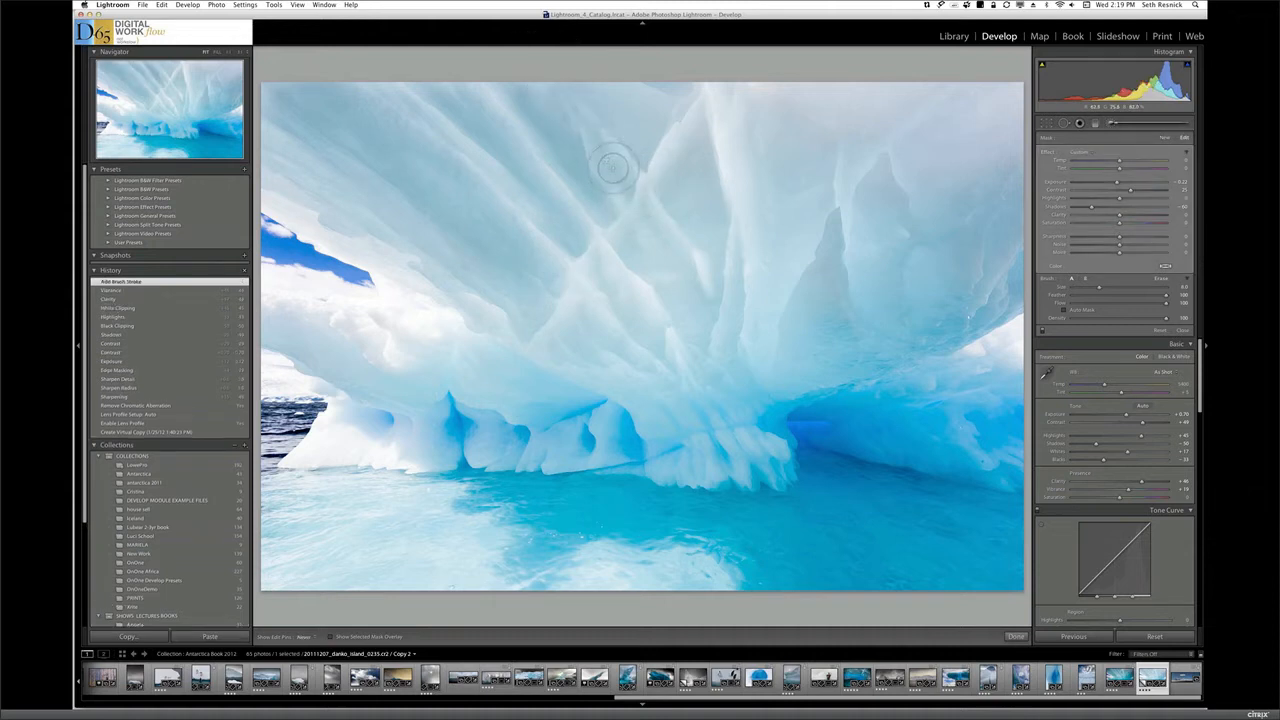
{"action": "left_click_drag", "start_coordinate": [613, 168], "coordinate": [613, 167]}
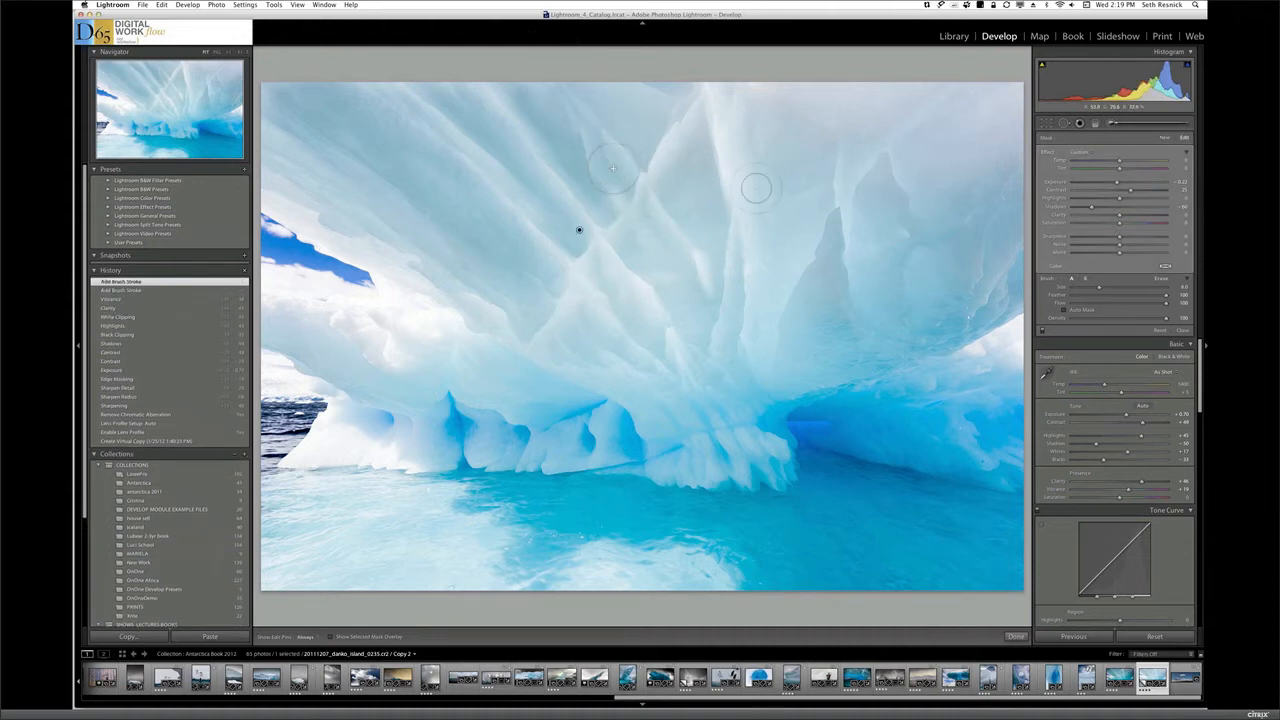
{"action": "left_click", "coordinate": [1065, 309]}
{"action": "mouse_move", "coordinate": [597, 98]}
{"action": "left_mouse_down"}
{"action": "mouse_move", "coordinate": [643, 129]}
{"action": "mouse_move", "coordinate": [694, 207]}
{"action": "mouse_move", "coordinate": [679, 164]}
{"action": "mouse_move", "coordinate": [700, 220]}
{"action": "left_mouse_up"}
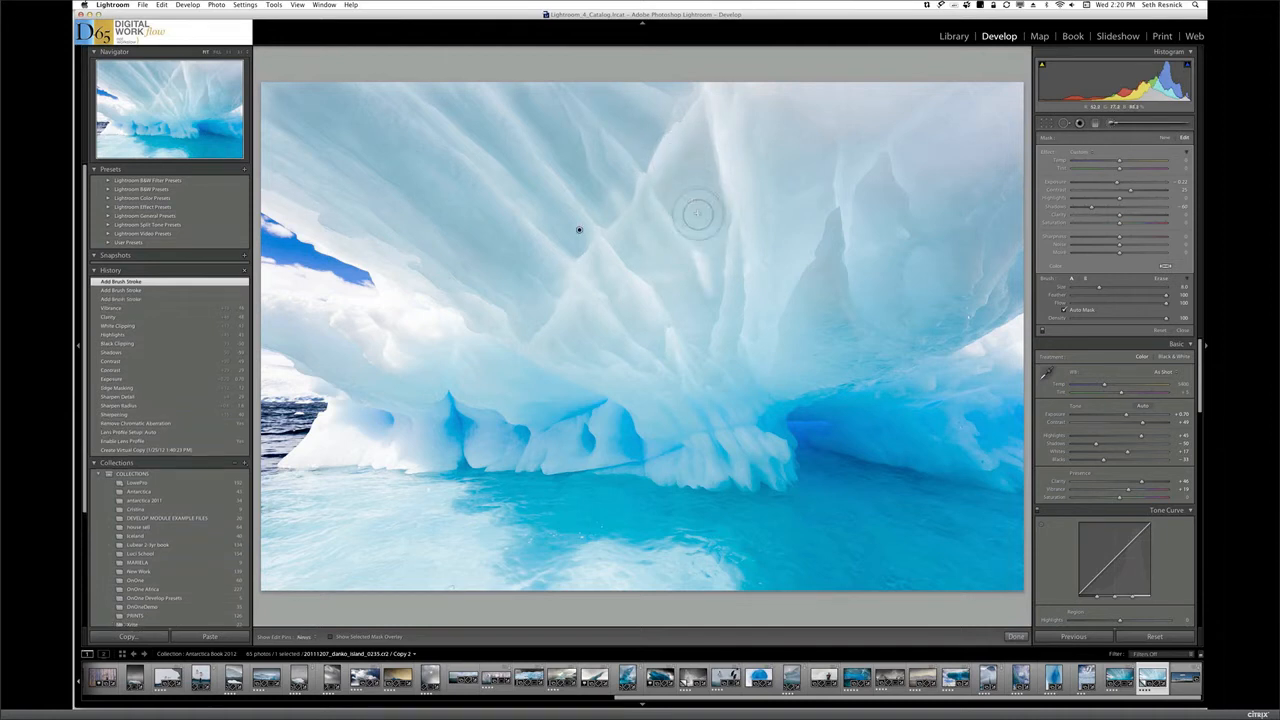
{"action": "mouse_move", "coordinate": [658, 275]}
{"action": "left_mouse_down"}
{"action": "mouse_move", "coordinate": [631, 220]}
{"action": "mouse_move", "coordinate": [663, 266]}
{"action": "mouse_move", "coordinate": [642, 330]}
{"action": "mouse_move", "coordinate": [609, 351]}
{"action": "mouse_move", "coordinate": [633, 362]}
{"action": "left_mouse_up"}
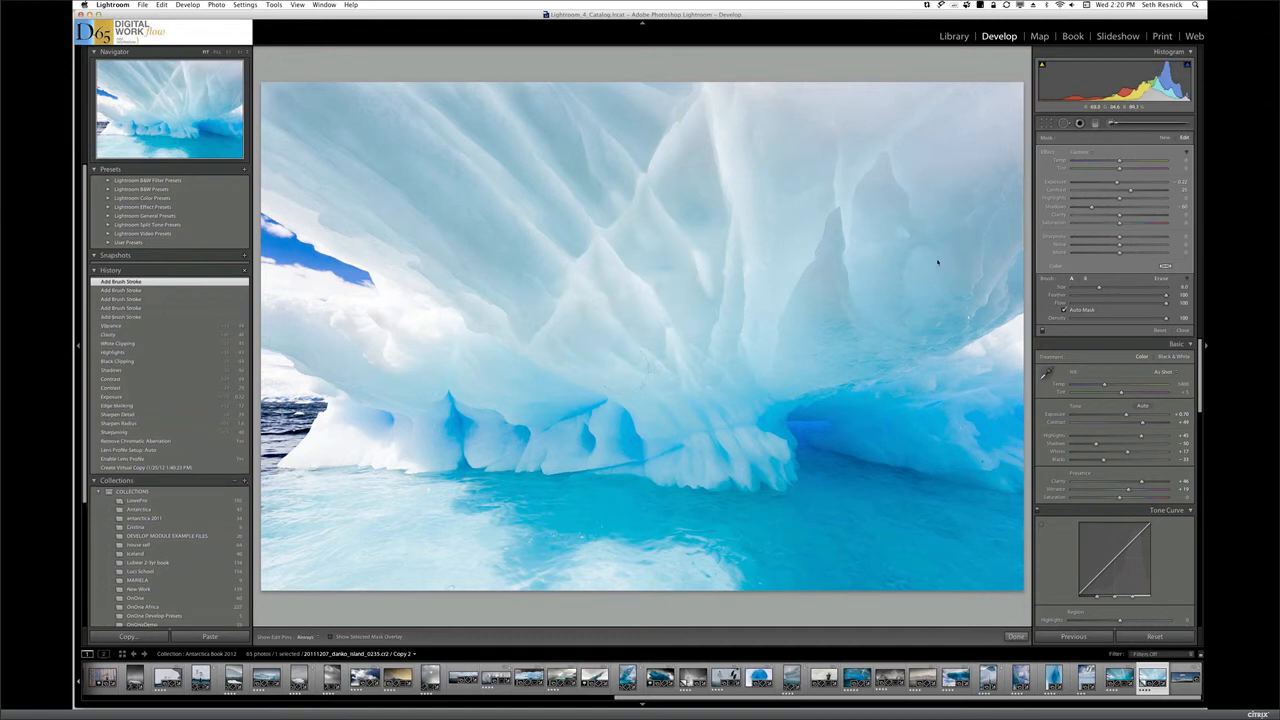
{"action": "mouse_move", "coordinate": [938, 262]}
{"action": "left_mouse_down"}
{"action": "mouse_move", "coordinate": [903, 235]}
{"action": "mouse_move", "coordinate": [963, 217]}
{"action": "mouse_move", "coordinate": [997, 276]}
{"action": "mouse_move", "coordinate": [912, 262]}
{"action": "mouse_move", "coordinate": [935, 290]}
{"action": "mouse_move", "coordinate": [887, 307]}
{"action": "mouse_move", "coordinate": [901, 337]}
{"action": "mouse_move", "coordinate": [836, 368]}
{"action": "mouse_move", "coordinate": [1019, 277]}
{"action": "mouse_move", "coordinate": [1040, 284]}
{"action": "mouse_move", "coordinate": [1016, 272]}
{"action": "left_mouse_up"}
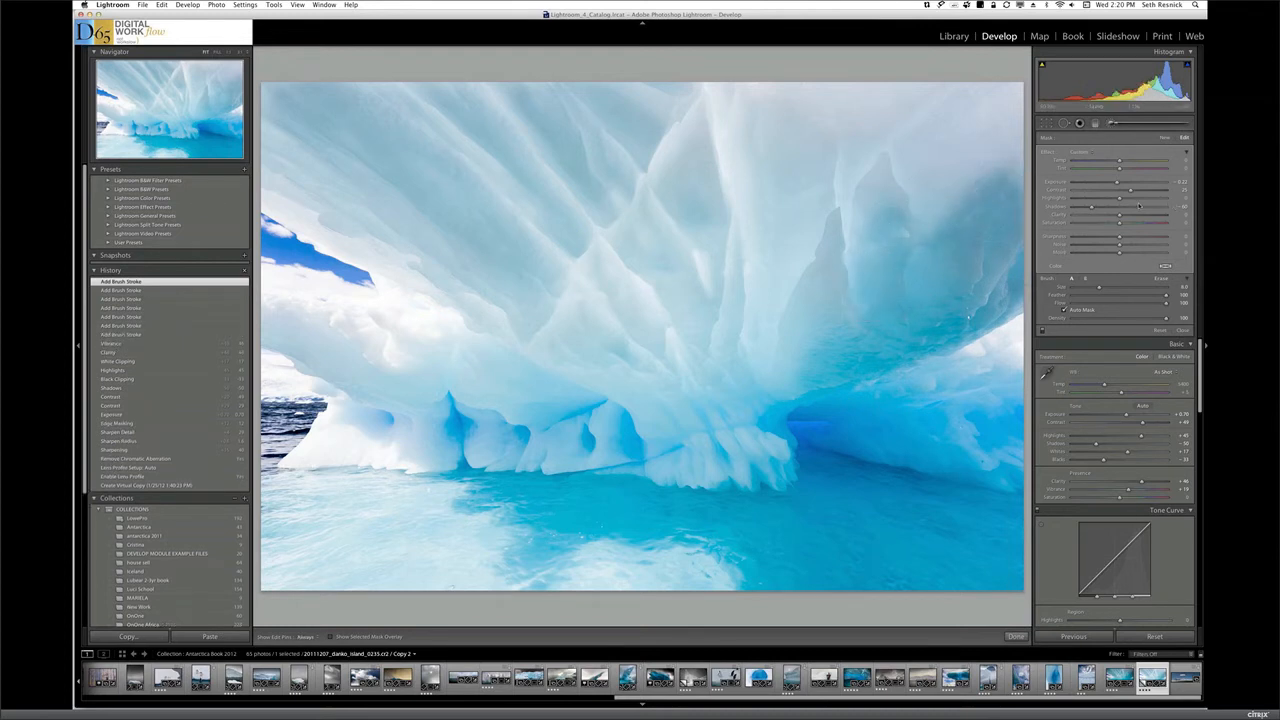
{"action": "left_click_drag", "start_coordinate": [1094, 209], "coordinate": [1106, 209]}
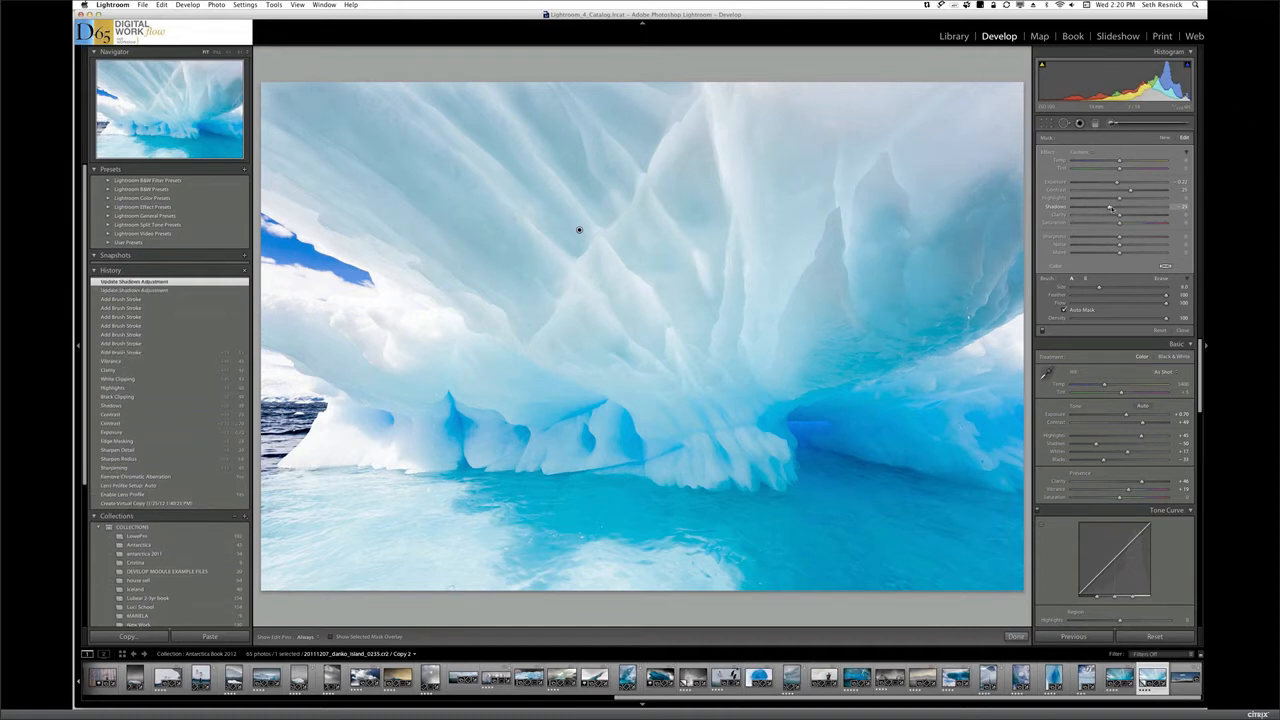
{"action": "key", "text": "Return"}
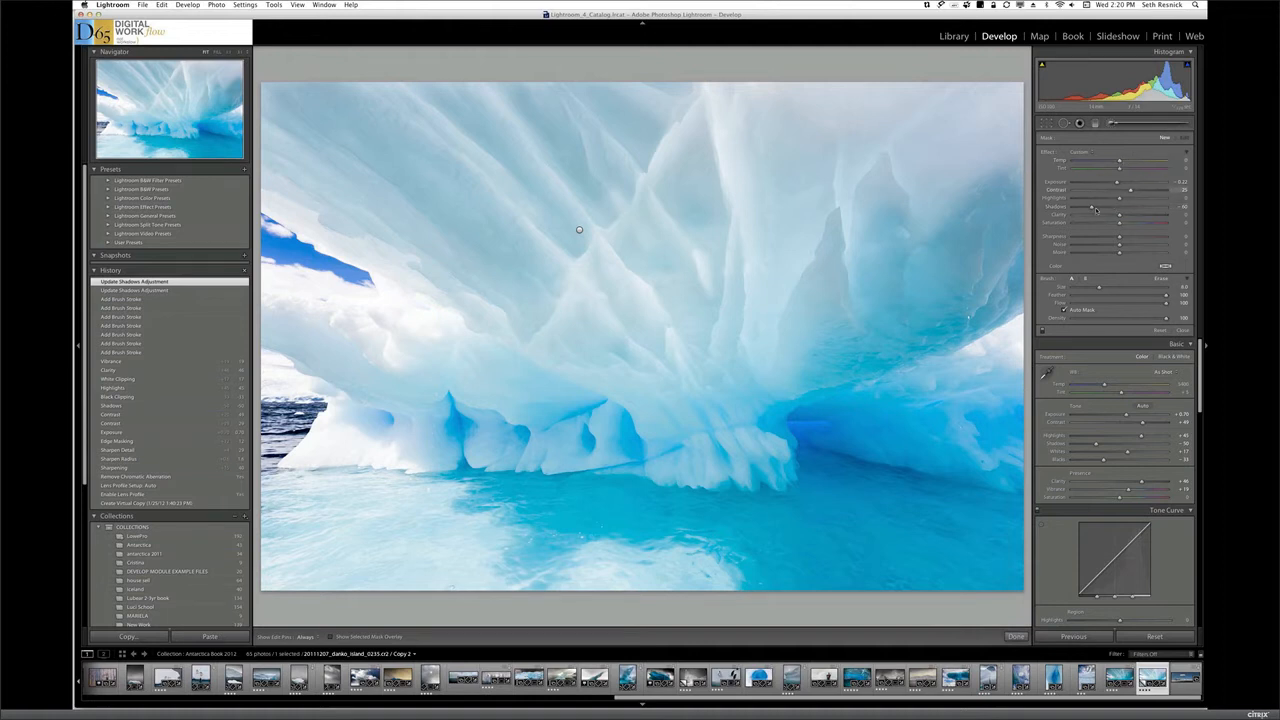
Paint the photo's right cave wall with a new brush adjustment, try warmer and cooler tints, and set its temperature to about -20
{"action": "left_click_drag", "start_coordinate": [1096, 210], "coordinate": [1120, 212]}
{"action": "left_click_drag", "start_coordinate": [1128, 191], "coordinate": [1103, 162]}
{"action": "mouse_move", "coordinate": [852, 337]}
{"action": "left_mouse_down"}
{"action": "mouse_move", "coordinate": [959, 264]}
{"action": "mouse_move", "coordinate": [886, 321]}
{"action": "mouse_move", "coordinate": [959, 305]}
{"action": "mouse_move", "coordinate": [924, 308]}
{"action": "mouse_move", "coordinate": [956, 230]}
{"action": "mouse_move", "coordinate": [998, 202]}
{"action": "mouse_move", "coordinate": [972, 273]}
{"action": "mouse_move", "coordinate": [1006, 198]}
{"action": "mouse_move", "coordinate": [972, 312]}
{"action": "mouse_move", "coordinate": [953, 317]}
{"action": "mouse_move", "coordinate": [1025, 267]}
{"action": "mouse_move", "coordinate": [821, 369]}
{"action": "mouse_move", "coordinate": [917, 339]}
{"action": "mouse_move", "coordinate": [829, 372]}
{"action": "left_mouse_up"}
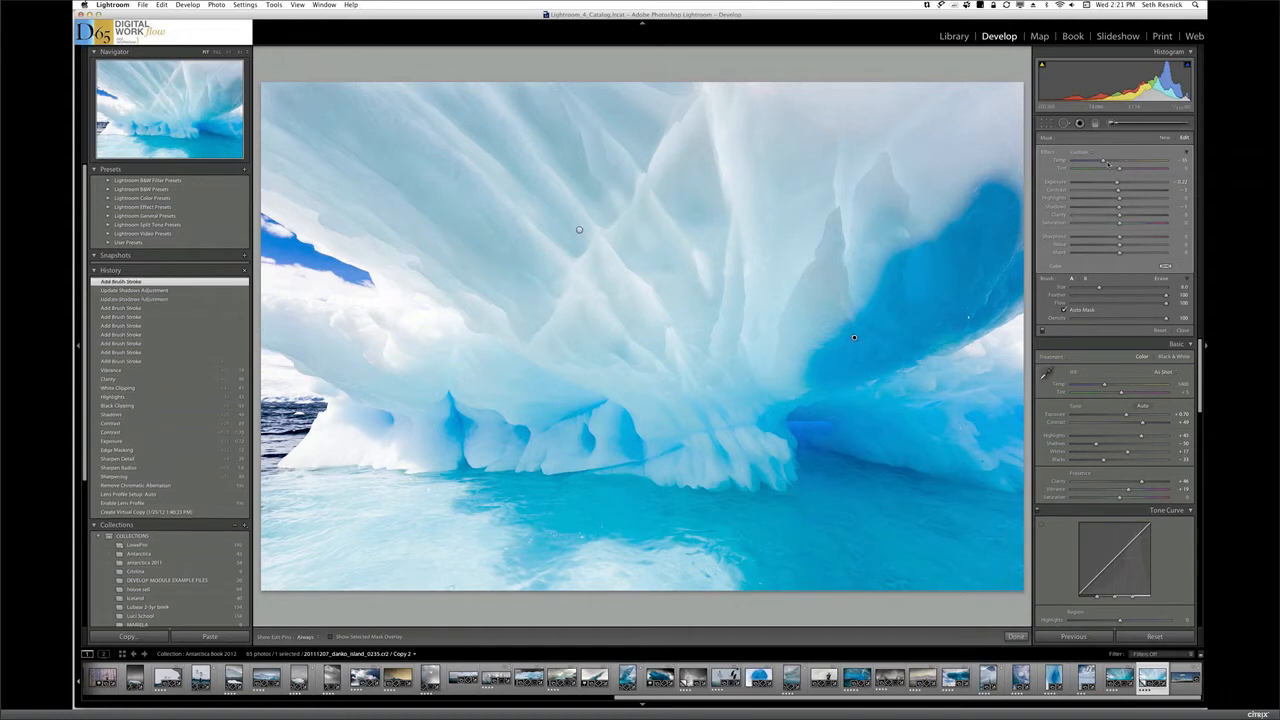
{"action": "left_click_drag", "start_coordinate": [1104, 161], "coordinate": [1153, 165]}
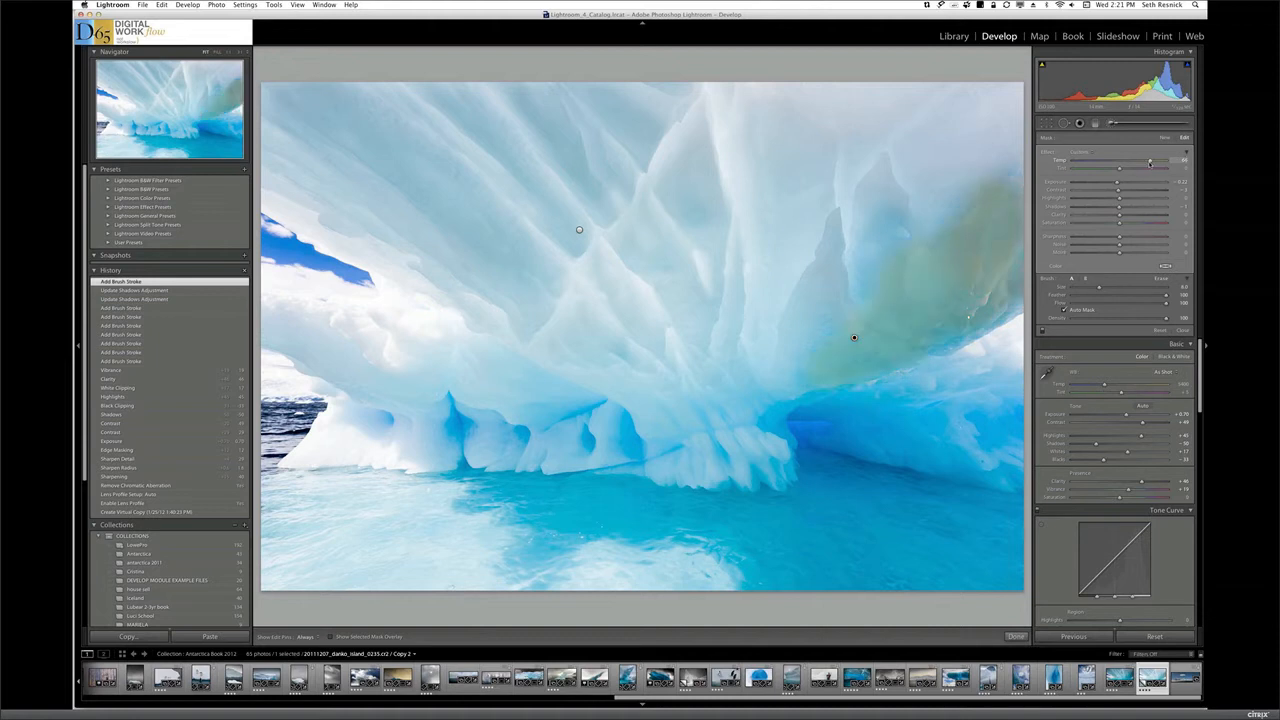
{"action": "left_click_drag", "start_coordinate": [1139, 162], "coordinate": [1126, 161]}
{"action": "left_click_drag", "start_coordinate": [1114, 160], "coordinate": [1110, 160]}
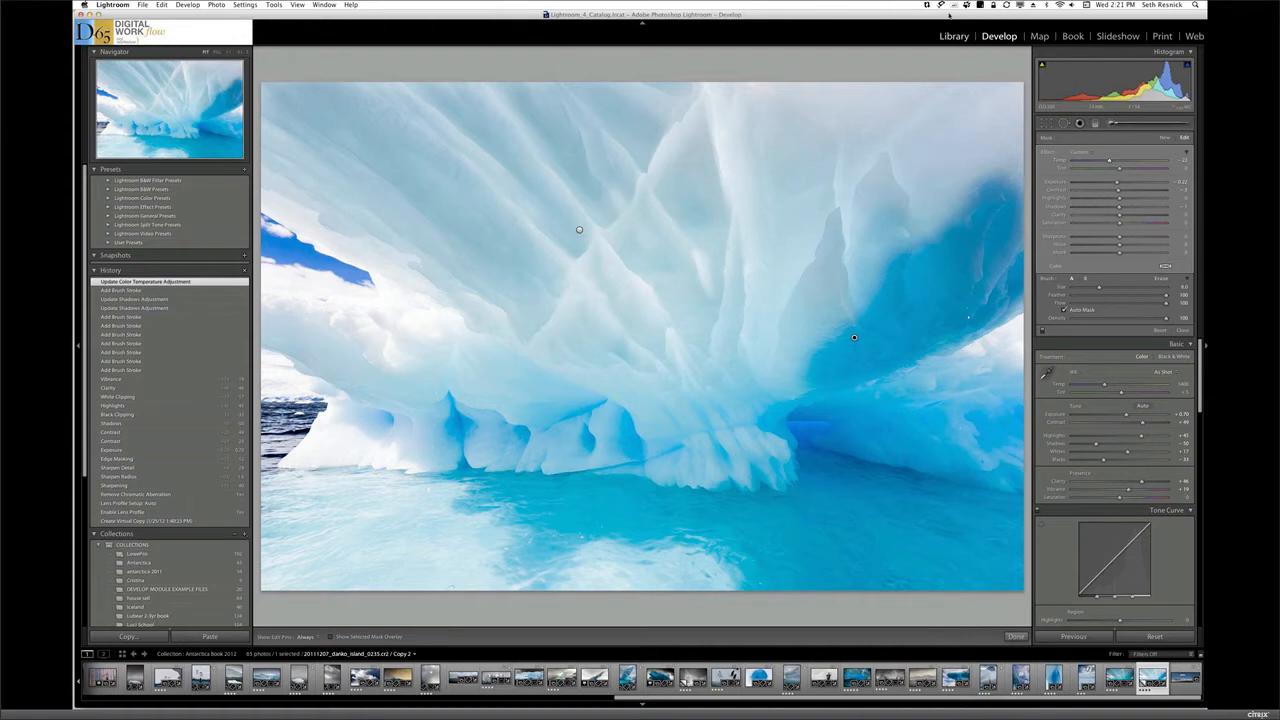
Find the already finished original of the ice cave photo in the library grid and open it in the Develop module
{"action": "left_click", "coordinate": [954, 36]}
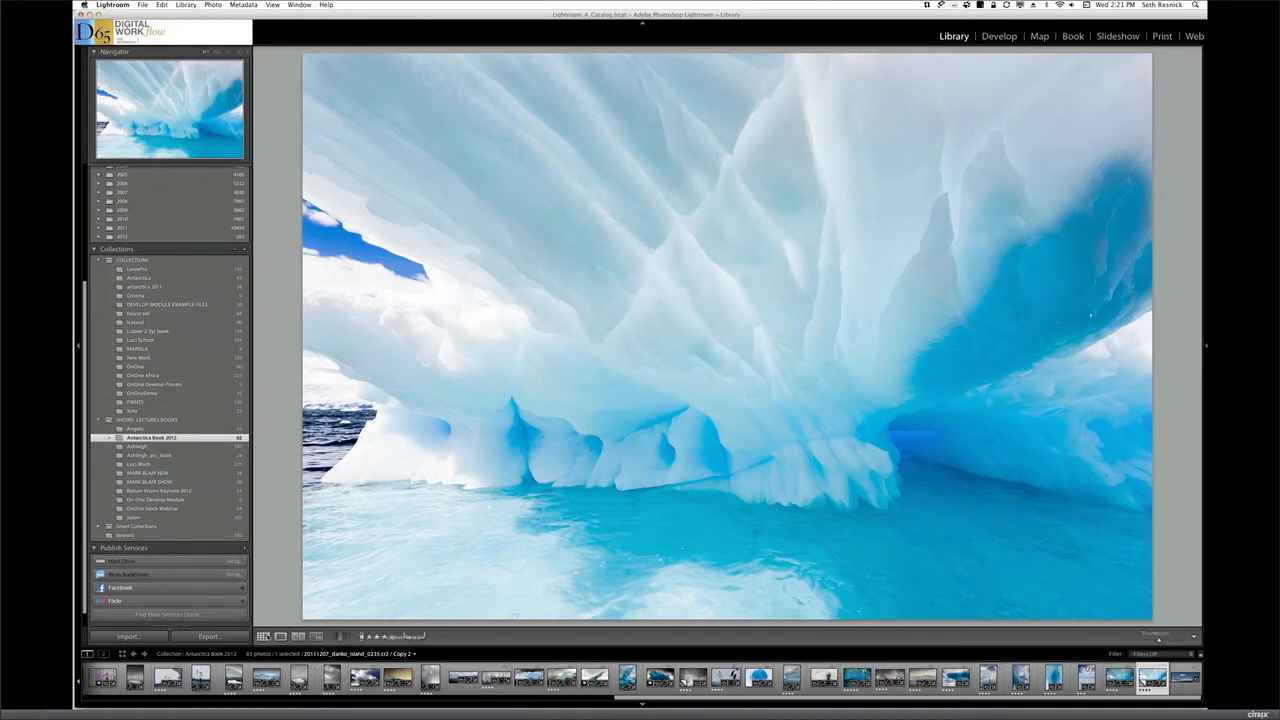
{"action": "key", "text": "g"}
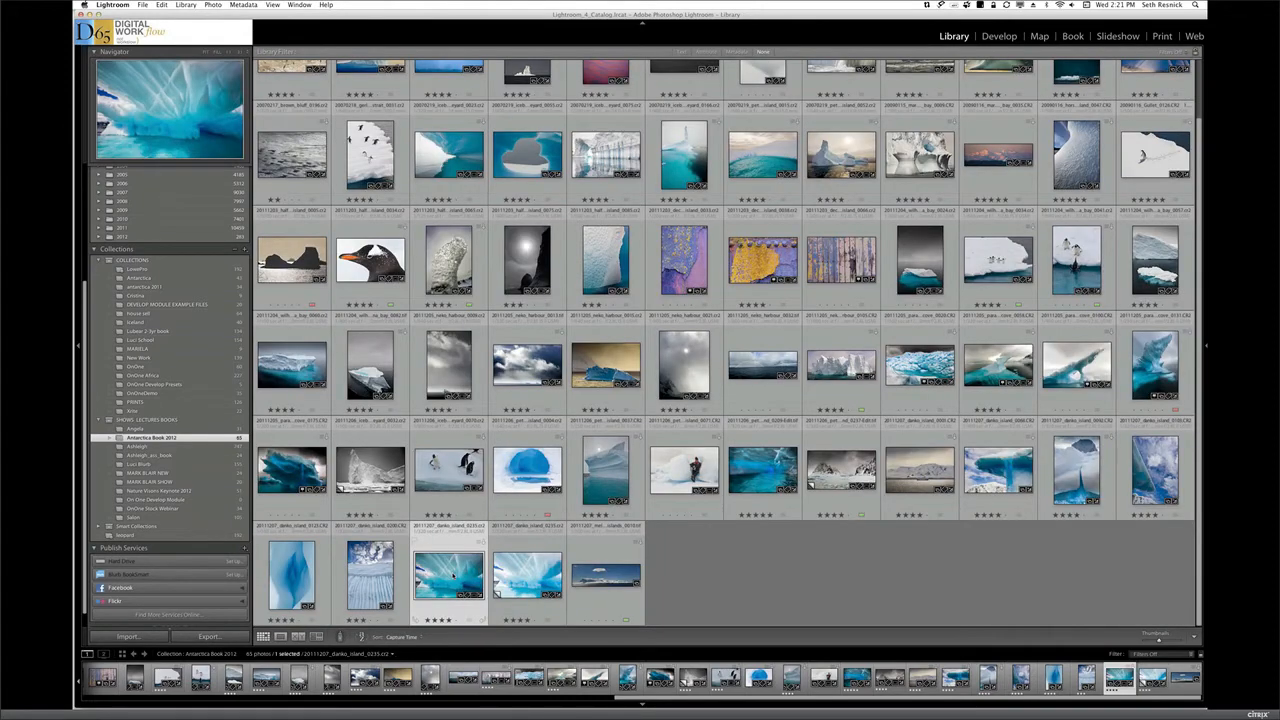
{"action": "double_click", "coordinate": [452, 573]}
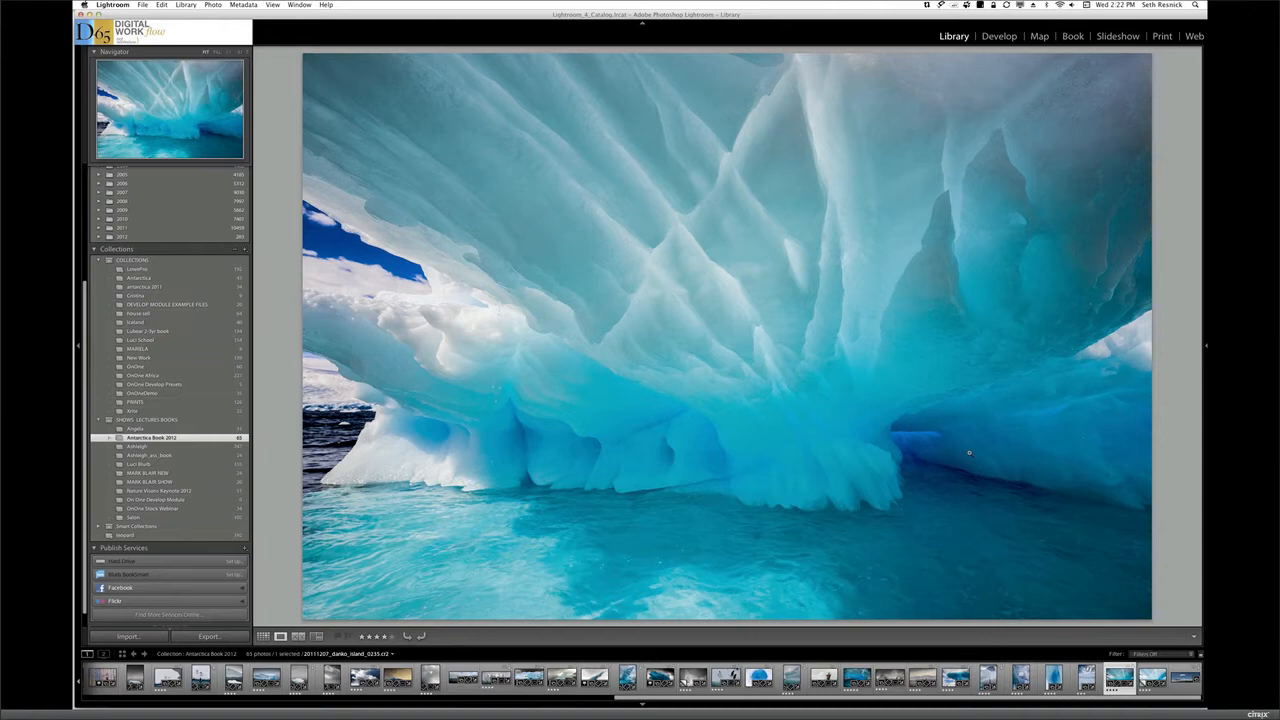
{"action": "key", "text": "g"}
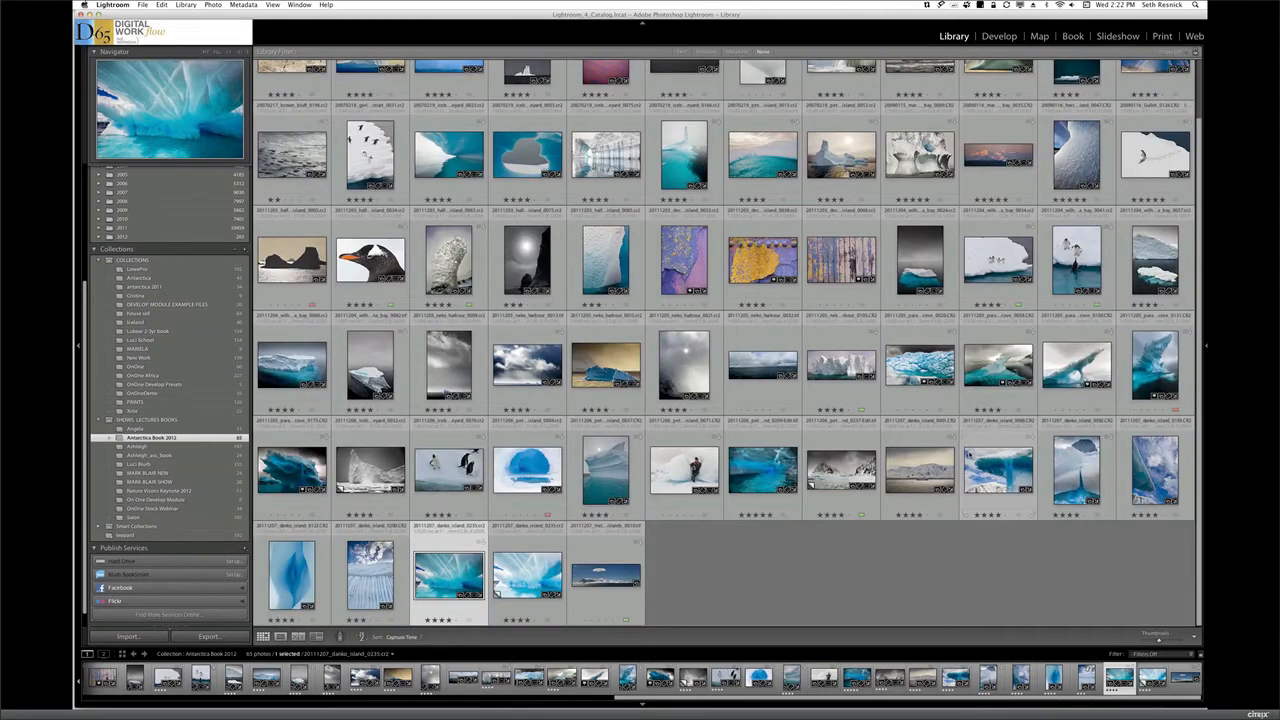
{"action": "double_click", "coordinate": [460, 580]}
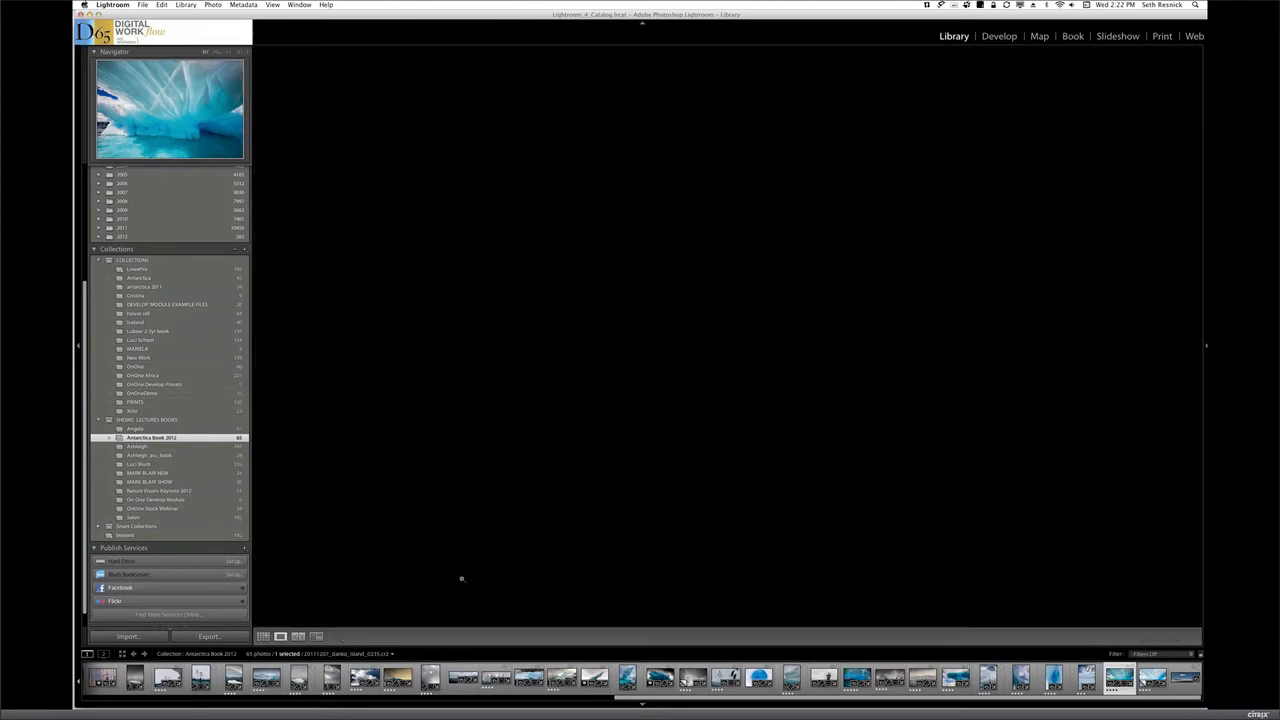
{"action": "left_click", "coordinate": [1000, 37]}
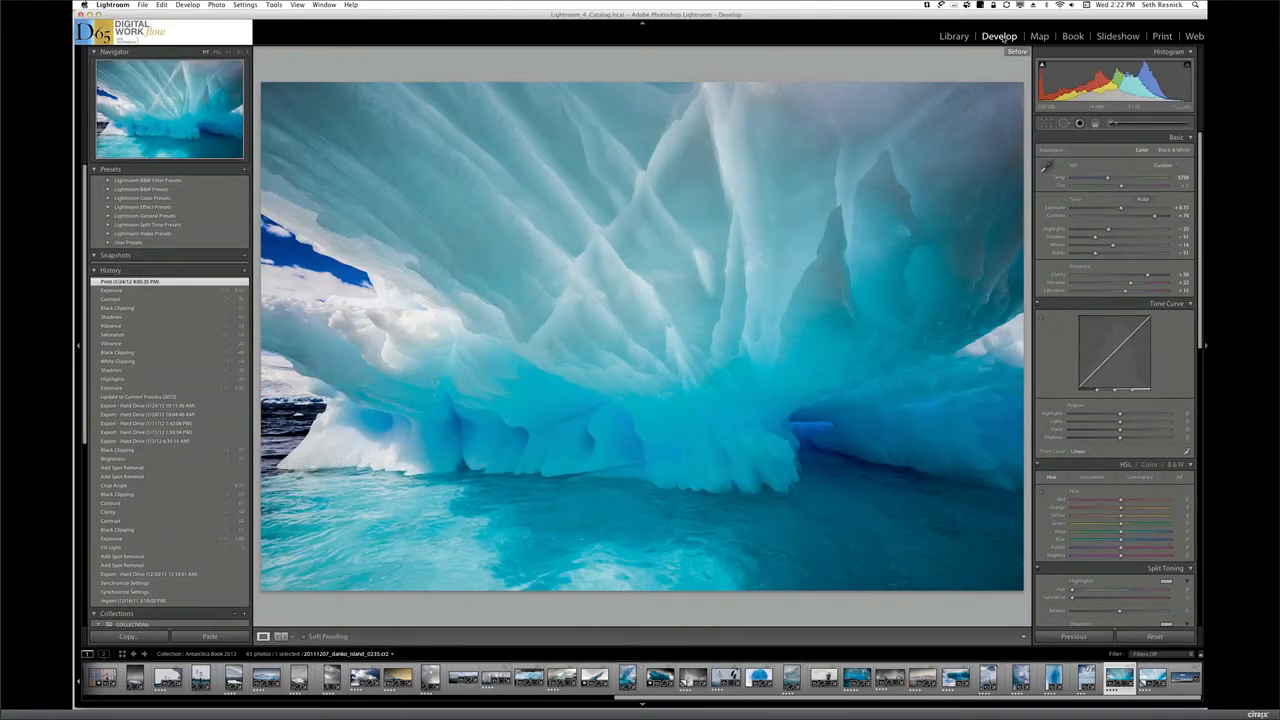
Compare the finished ice cave photo with its before version, switching between the two several times
{"action": "key", "text": "backslash"}
{"action": "key", "text": "backslash"}
{"action": "key", "text": "backslash"}
{"action": "key", "text": "backslash"}
{"action": "key", "text": "backslash"}
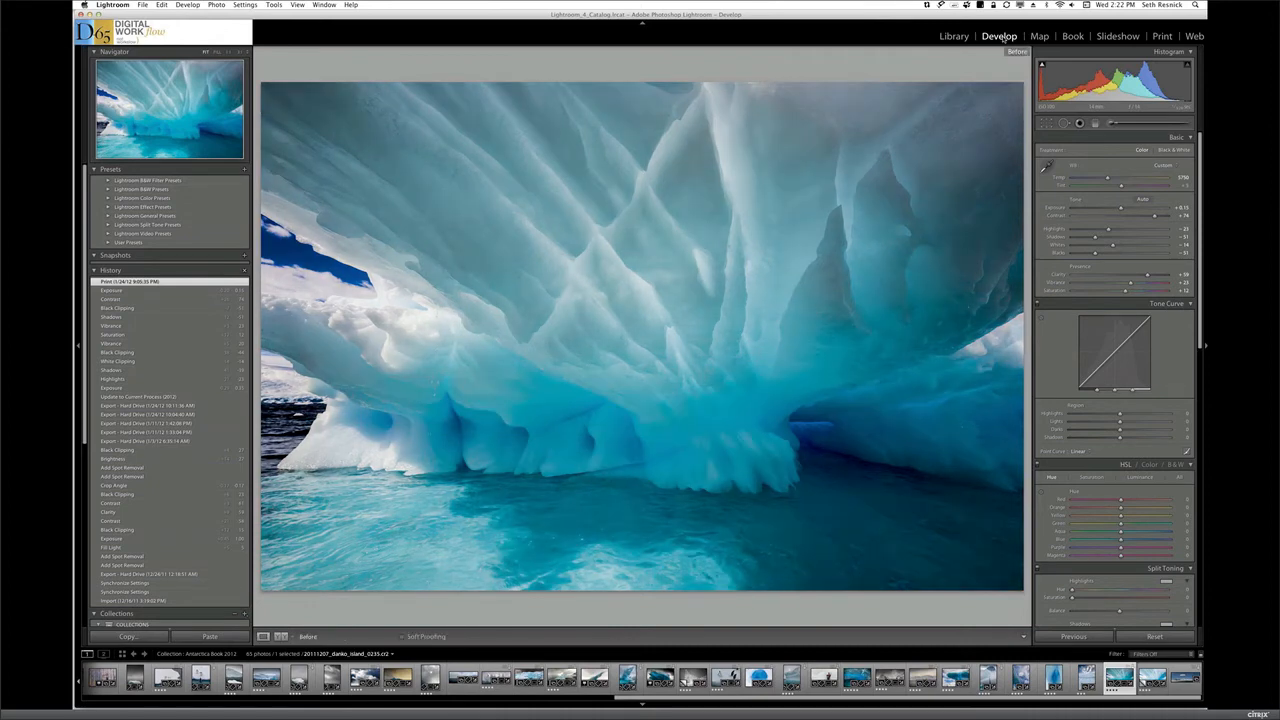
{"action": "key", "text": "backslash"}
{"action": "key", "text": "backslash"}
{"action": "key", "text": "backslash"}
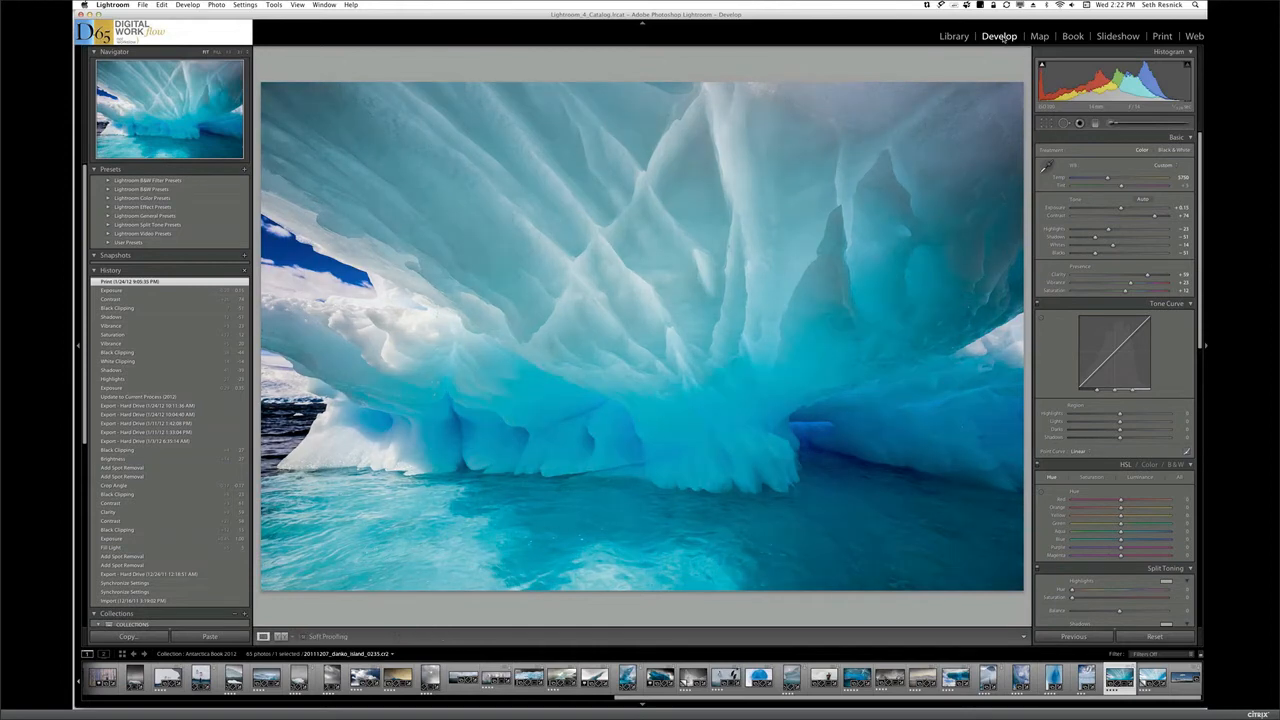
Return to the ice cave photo's virtual copy, Copy 2, in the Develop module and reset all its settings
{"action": "left_click", "coordinate": [1146, 684]}
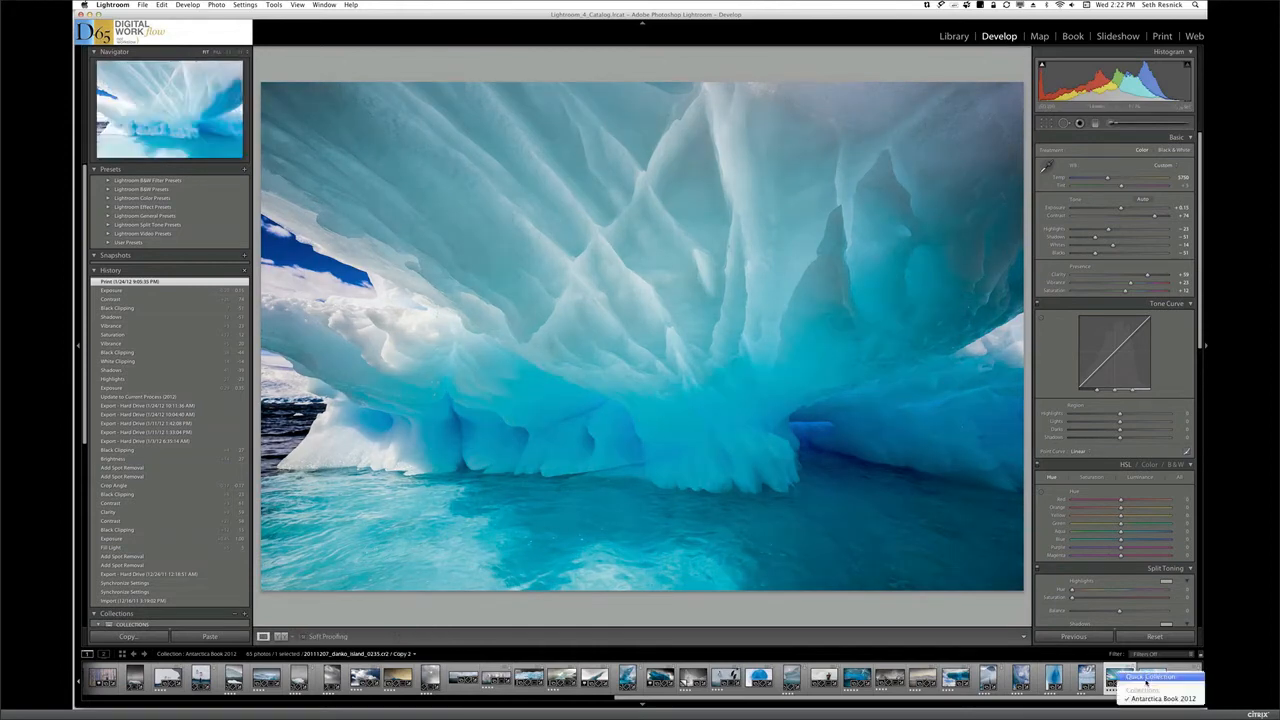
{"action": "left_click", "coordinate": [1157, 657]}
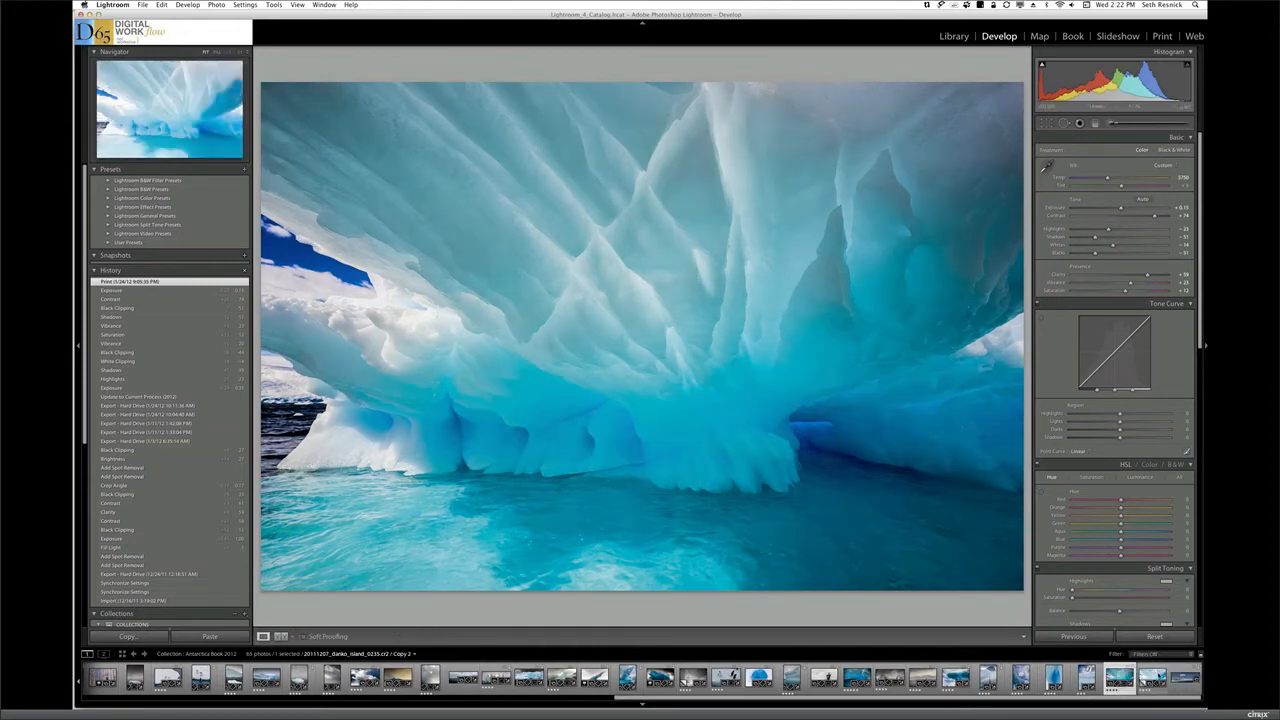
{"action": "left_click", "coordinate": [1152, 680]}
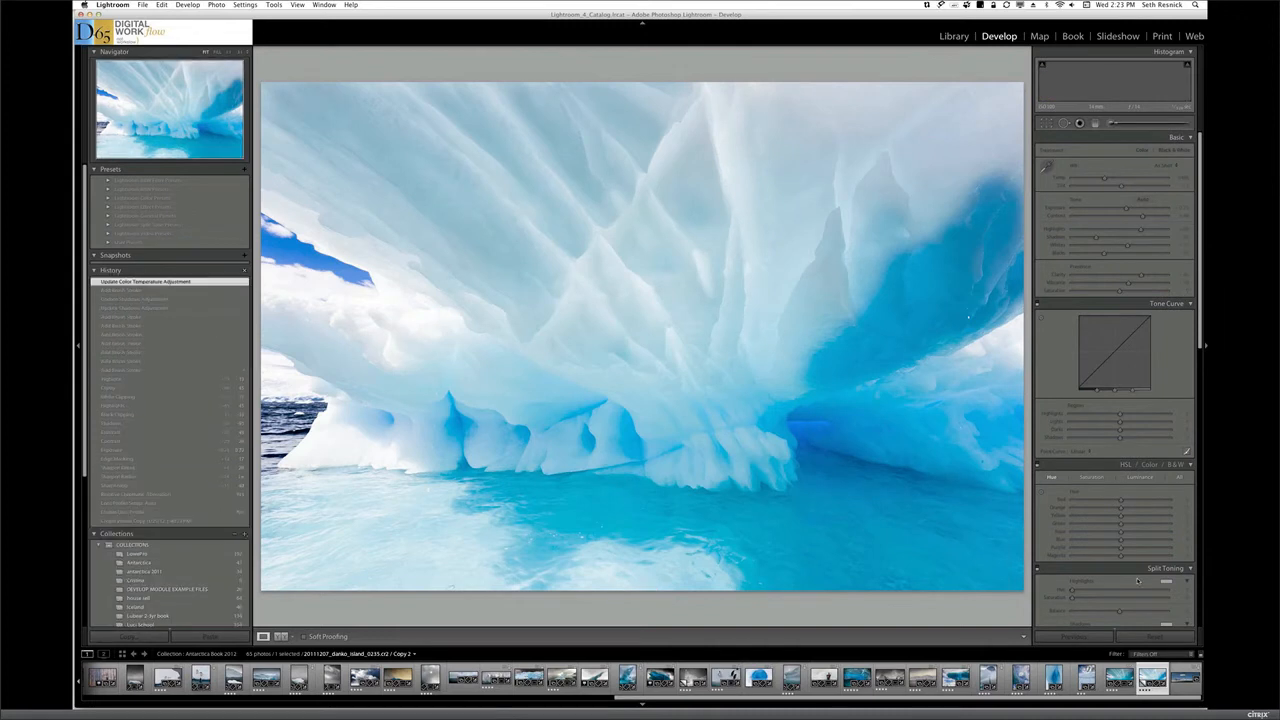
{"action": "key", "text": "e"}
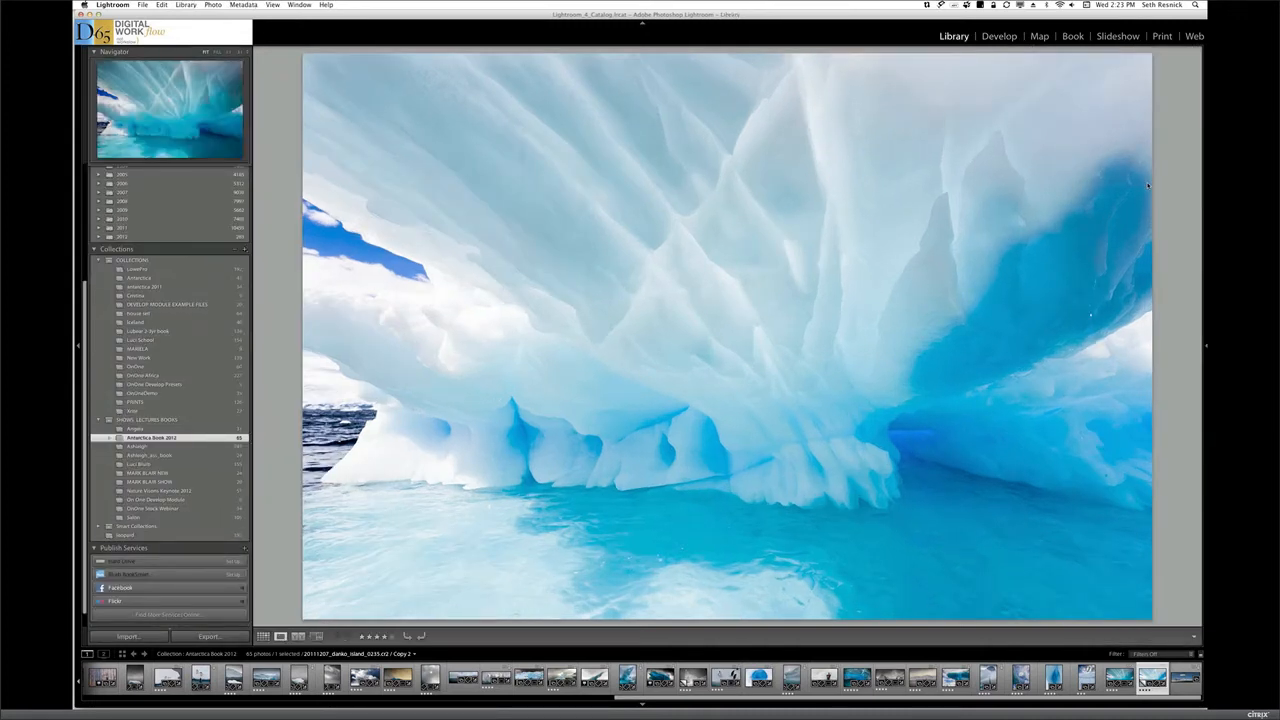
{"action": "key", "text": "g"}
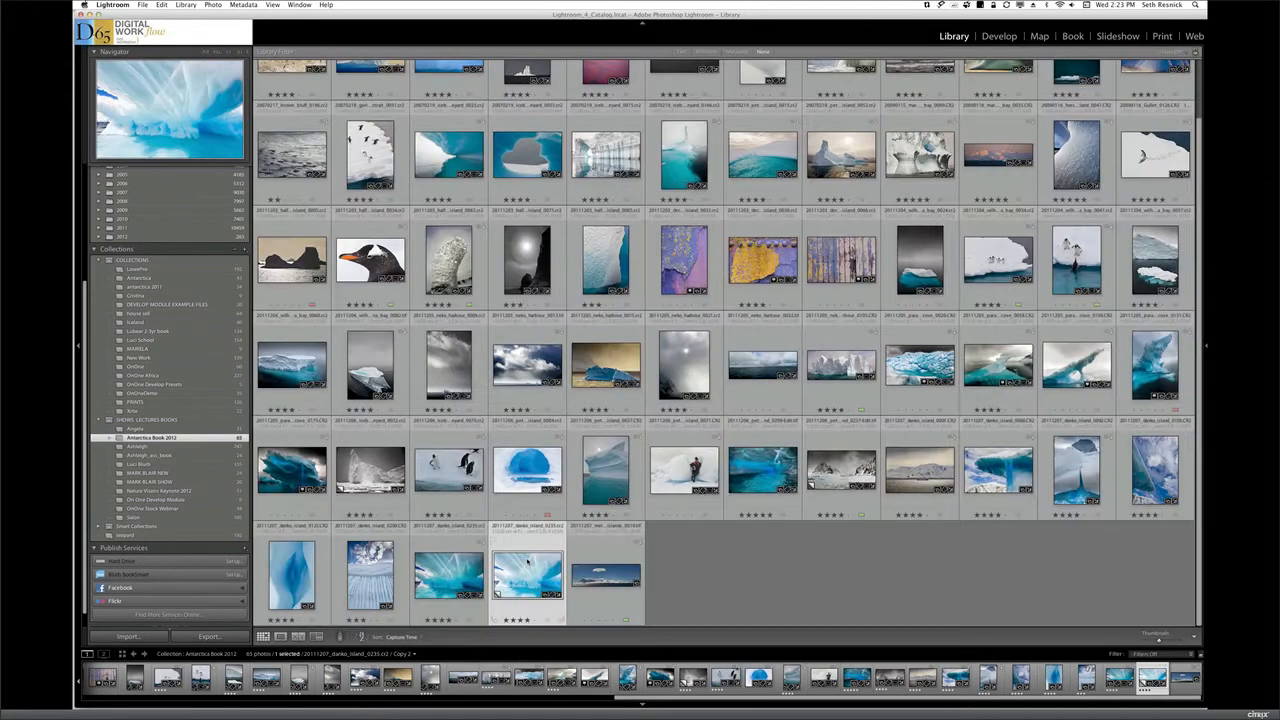
{"action": "double_click", "coordinate": [529, 562]}
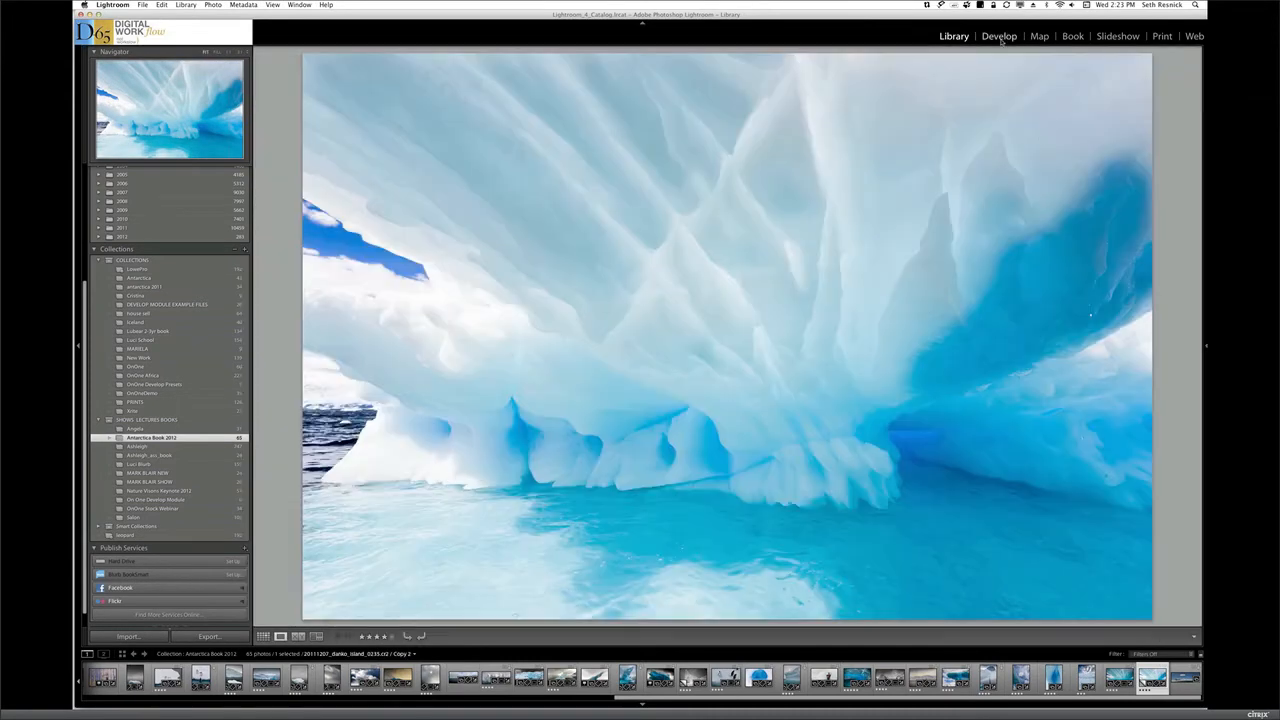
{"action": "left_click", "coordinate": [1000, 38]}
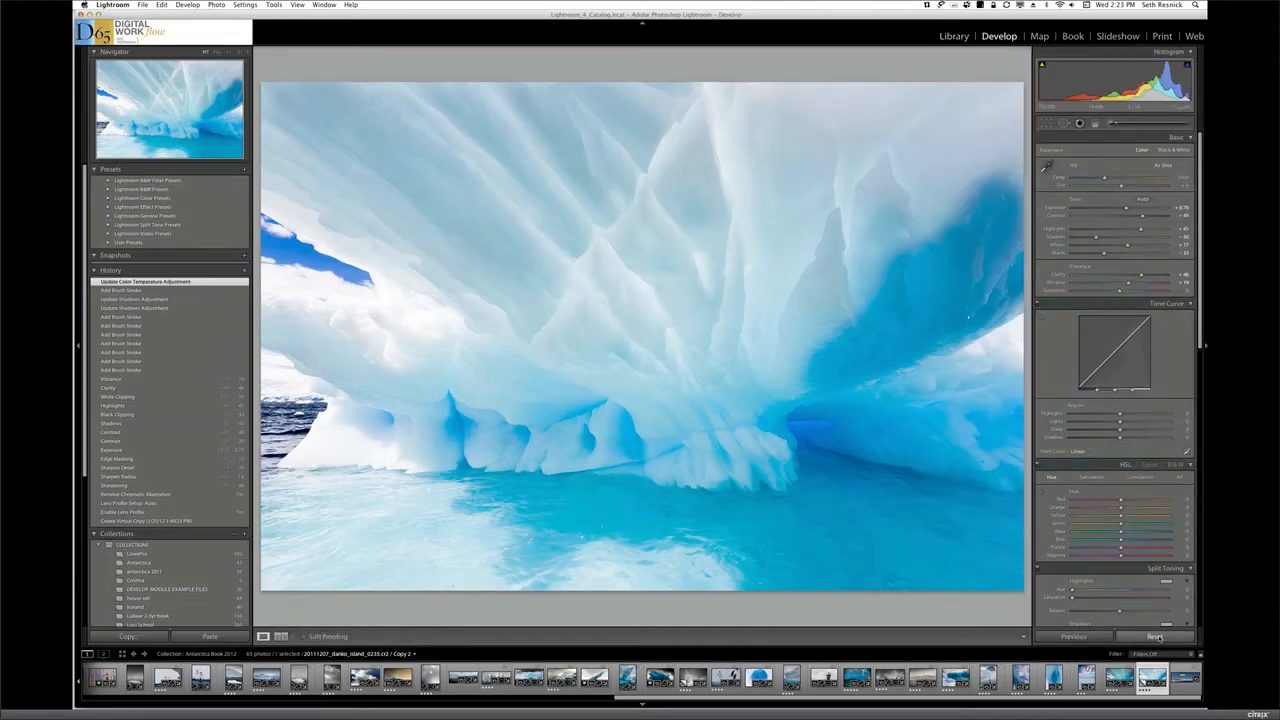
{"action": "left_click", "coordinate": [1155, 637]}
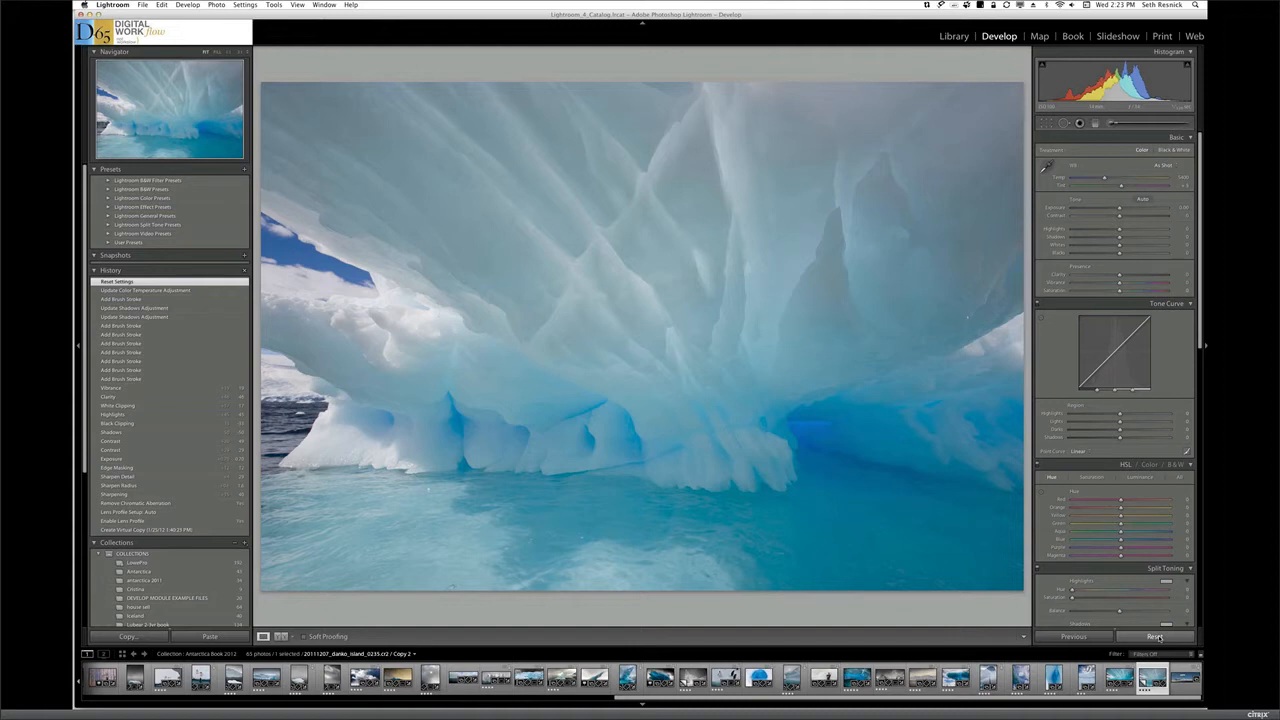
View the finished ice cave photo once more and return to the Library module's grid of photos
{"action": "left_click", "coordinate": [1120, 680]}
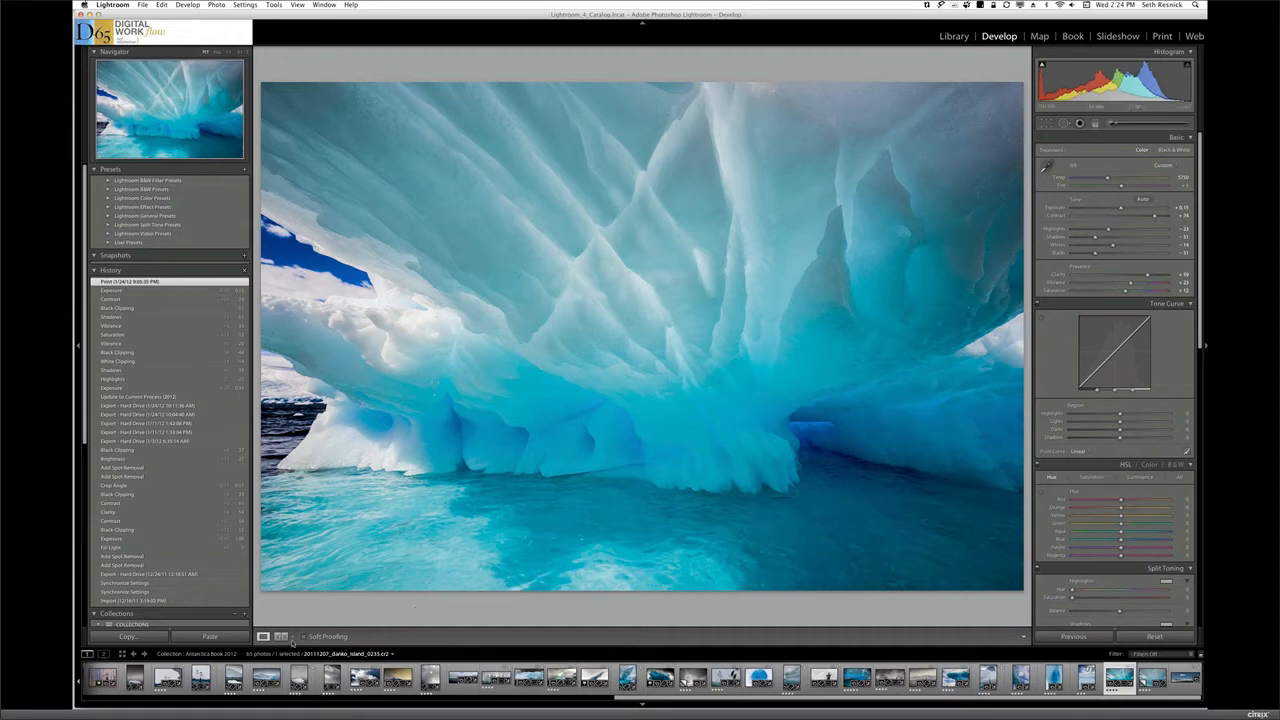
{"action": "left_click", "coordinate": [954, 37]}
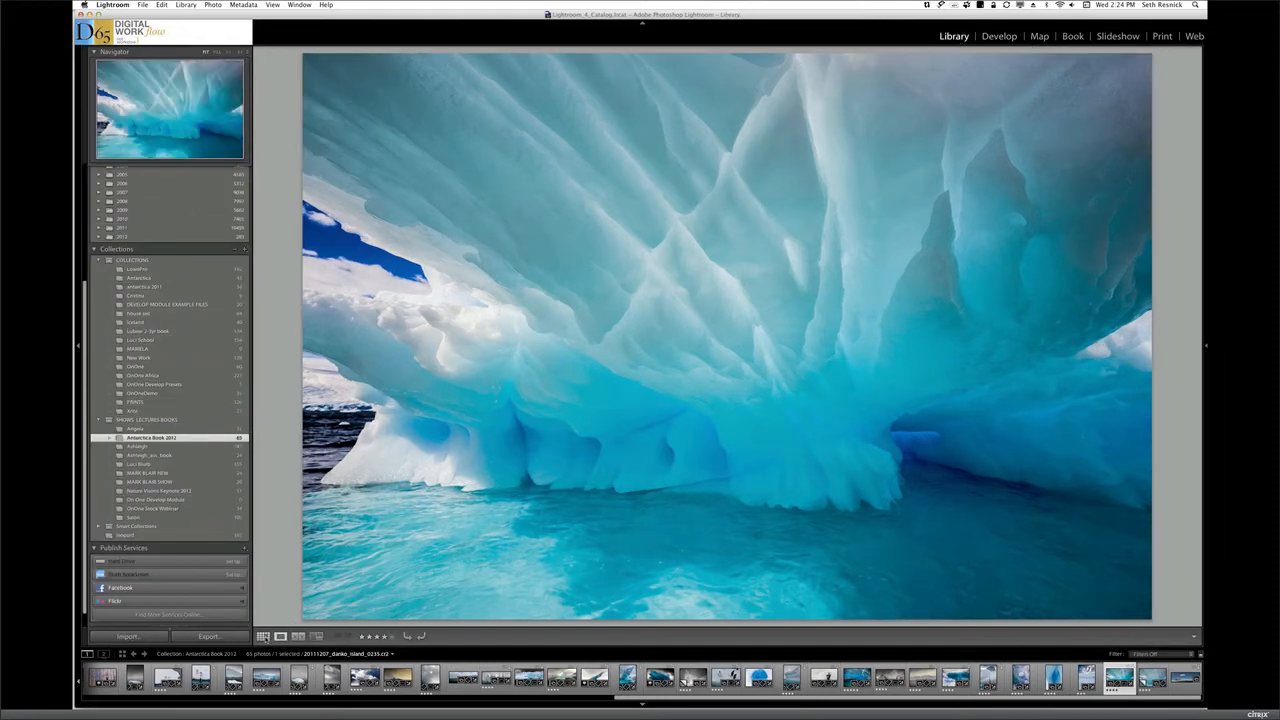
{"action": "key", "text": "g"}
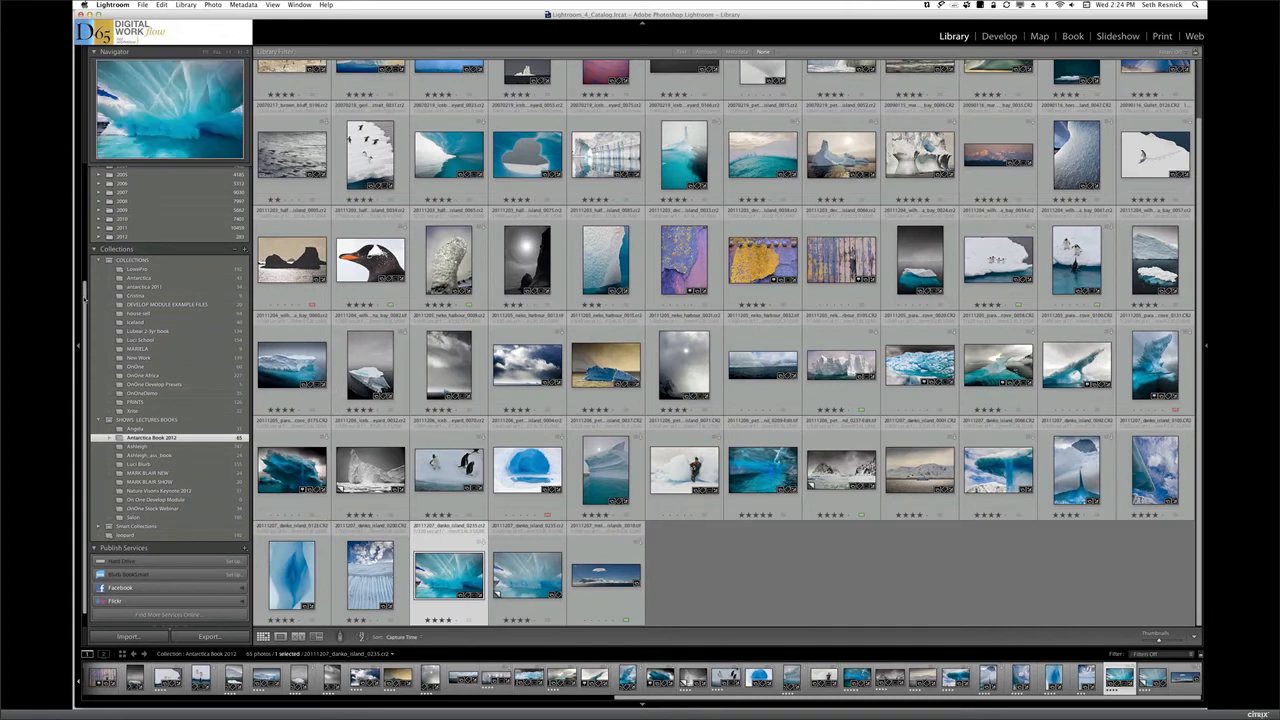
Find the 20111206_petermann_island folder inside the 2011 folder of the library and show its photos
{"action": "left_click_drag", "start_coordinate": [85, 295], "coordinate": [87, 241]}
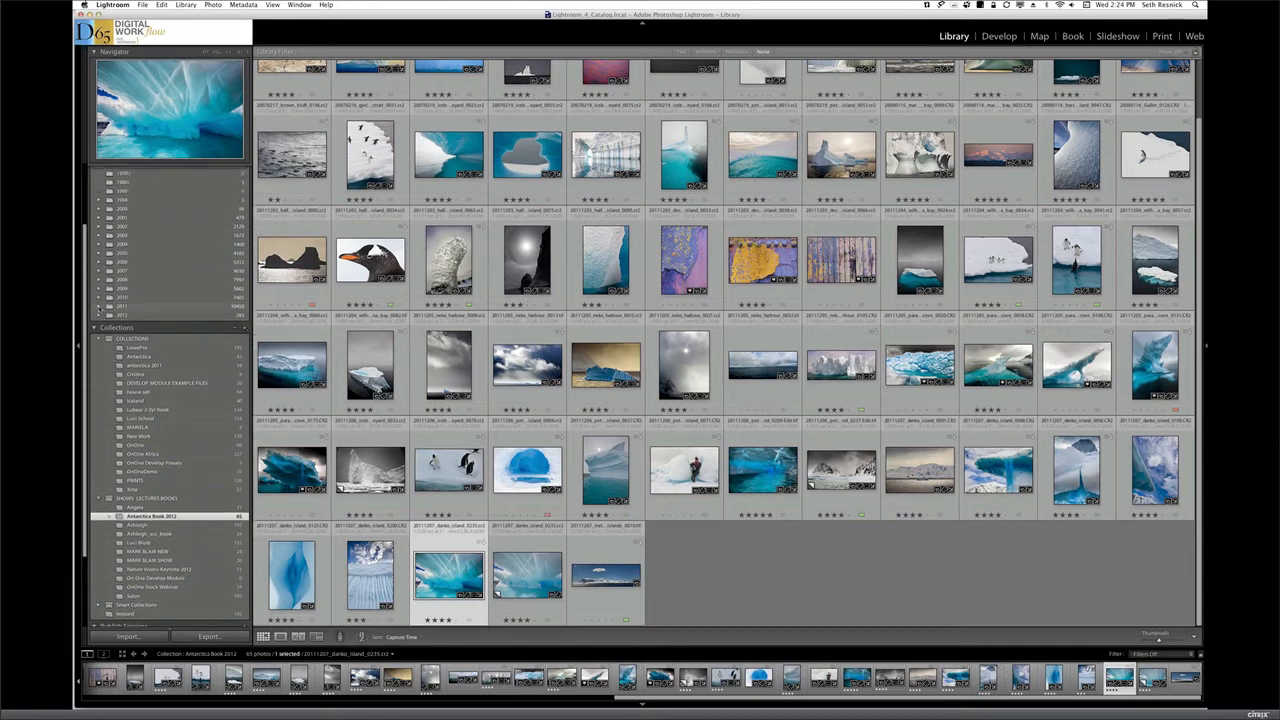
{"action": "left_click", "coordinate": [99, 306]}
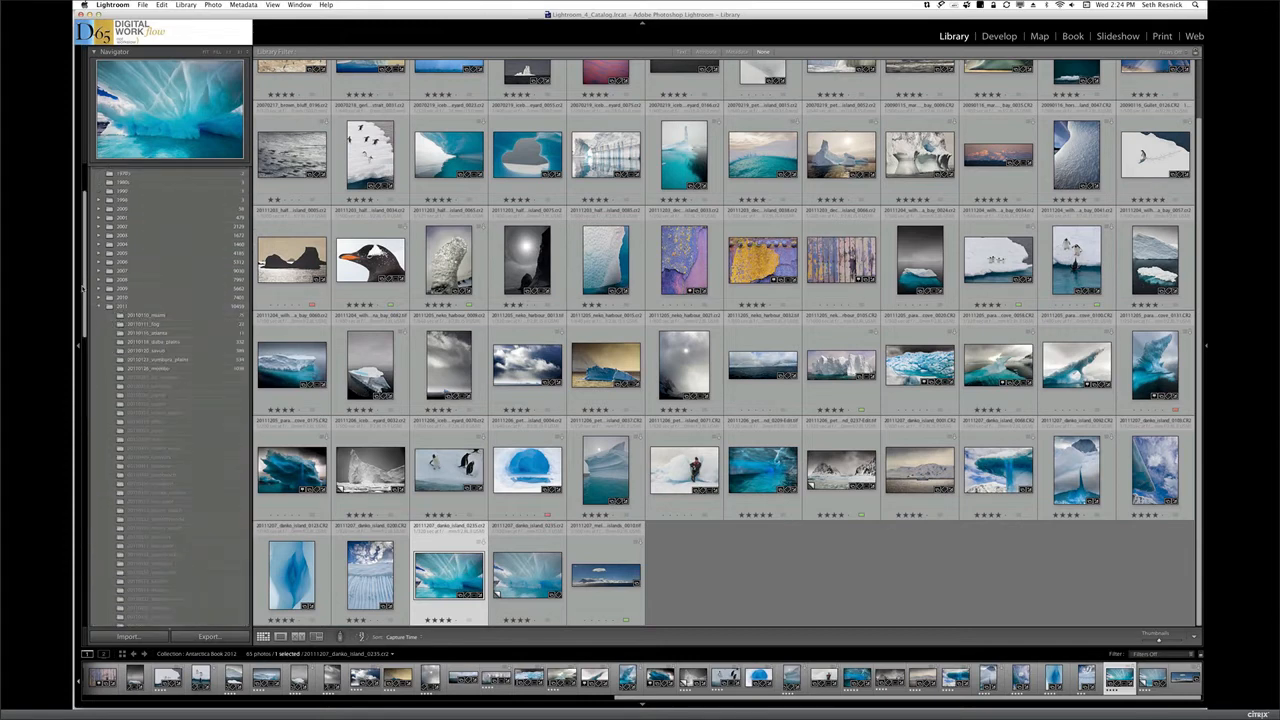
{"action": "left_click_drag", "start_coordinate": [85, 297], "coordinate": [81, 385]}
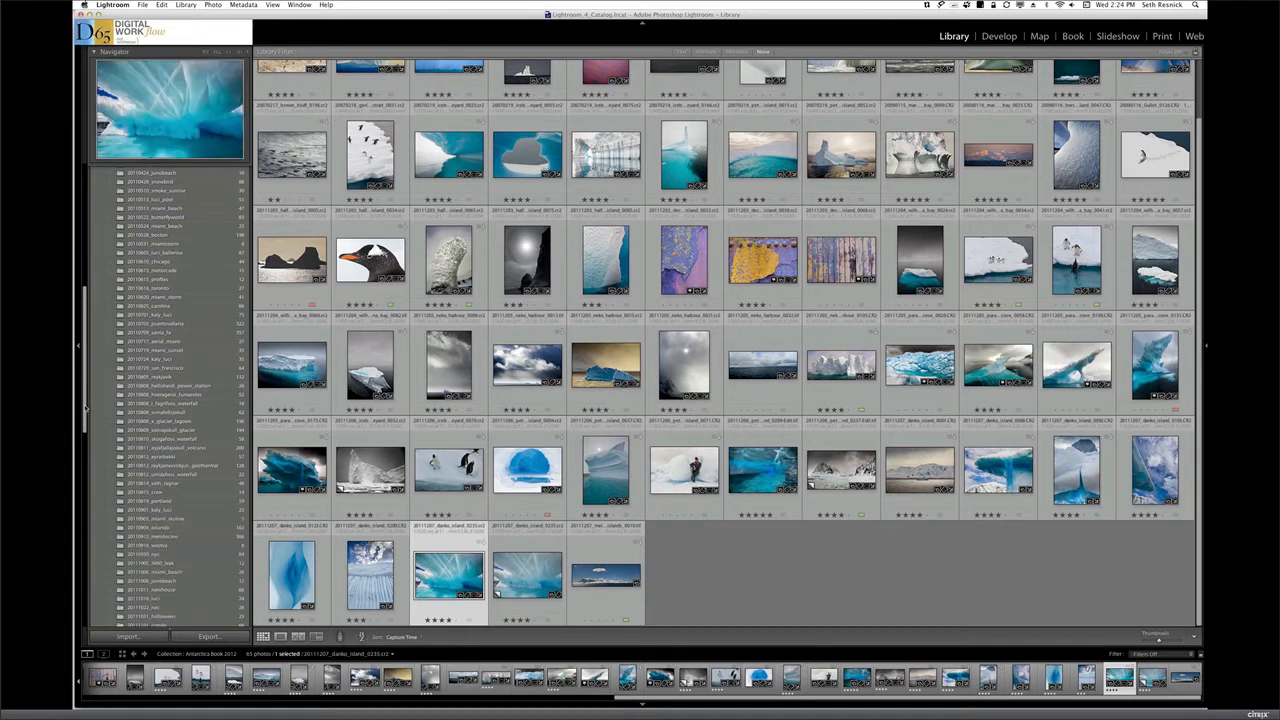
{"action": "left_click_drag", "start_coordinate": [85, 409], "coordinate": [85, 461]}
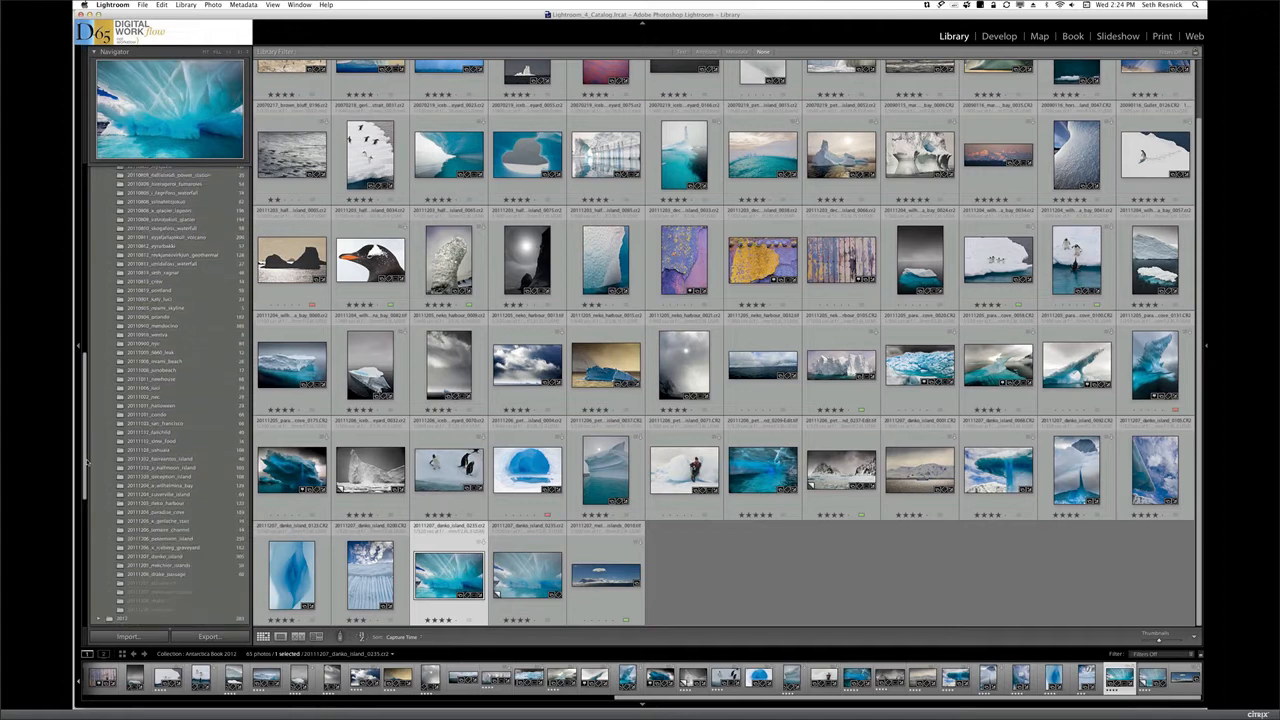
{"action": "left_click", "coordinate": [176, 541]}
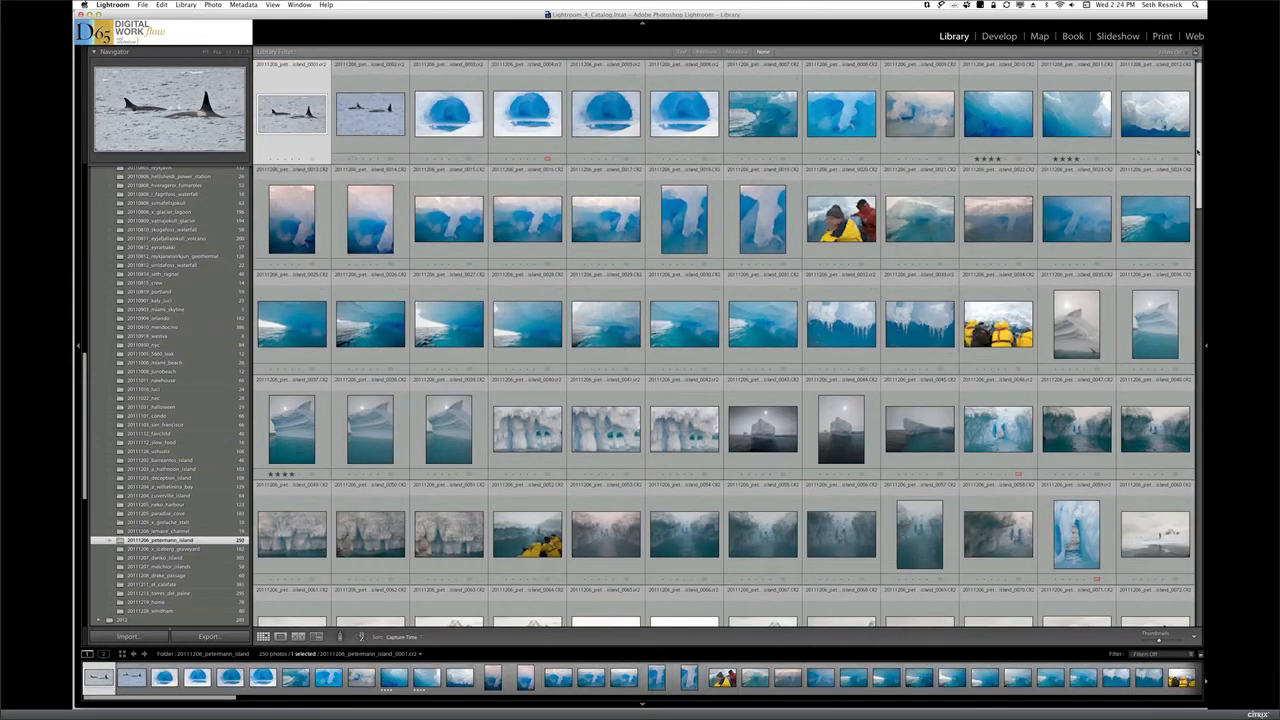
Look through the Petermann Island folder's thumbnails down to its last photos
{"action": "scroll", "coordinate": [1197, 174], "scroll_direction": "down", "scroll_amount": 1}
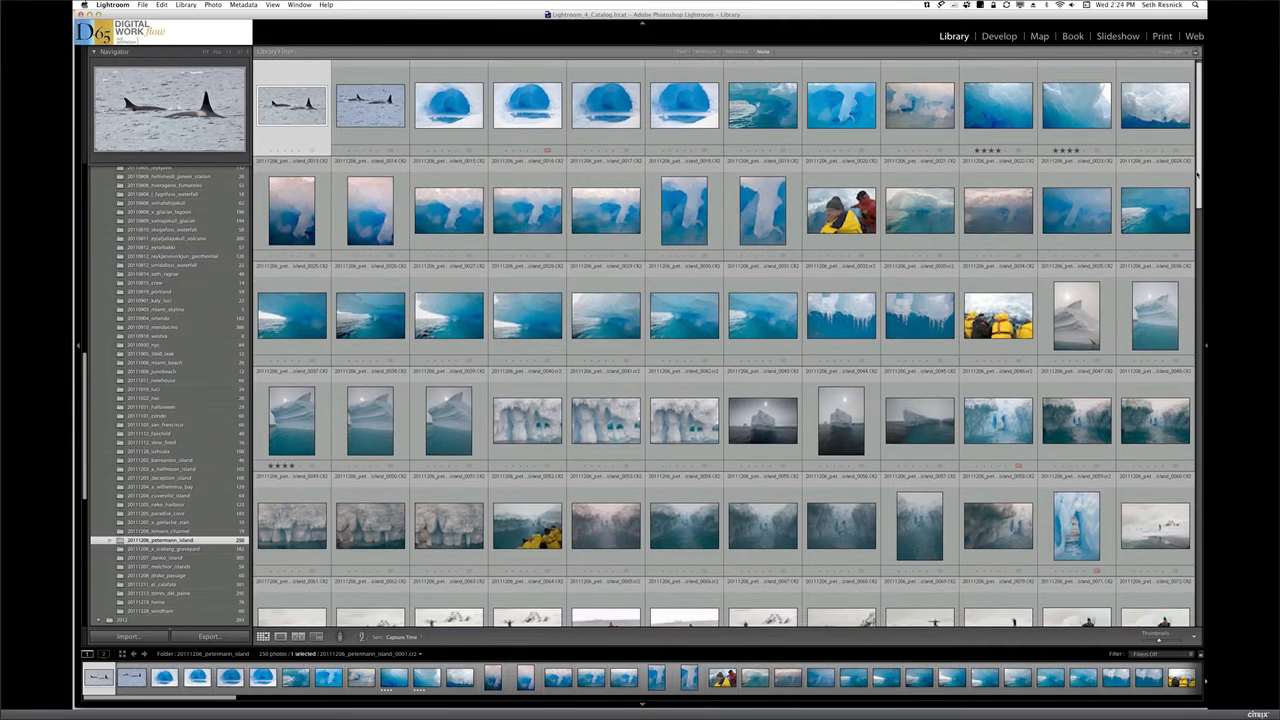
{"action": "scroll", "coordinate": [1194, 236], "scroll_direction": "down", "scroll_amount": 5}
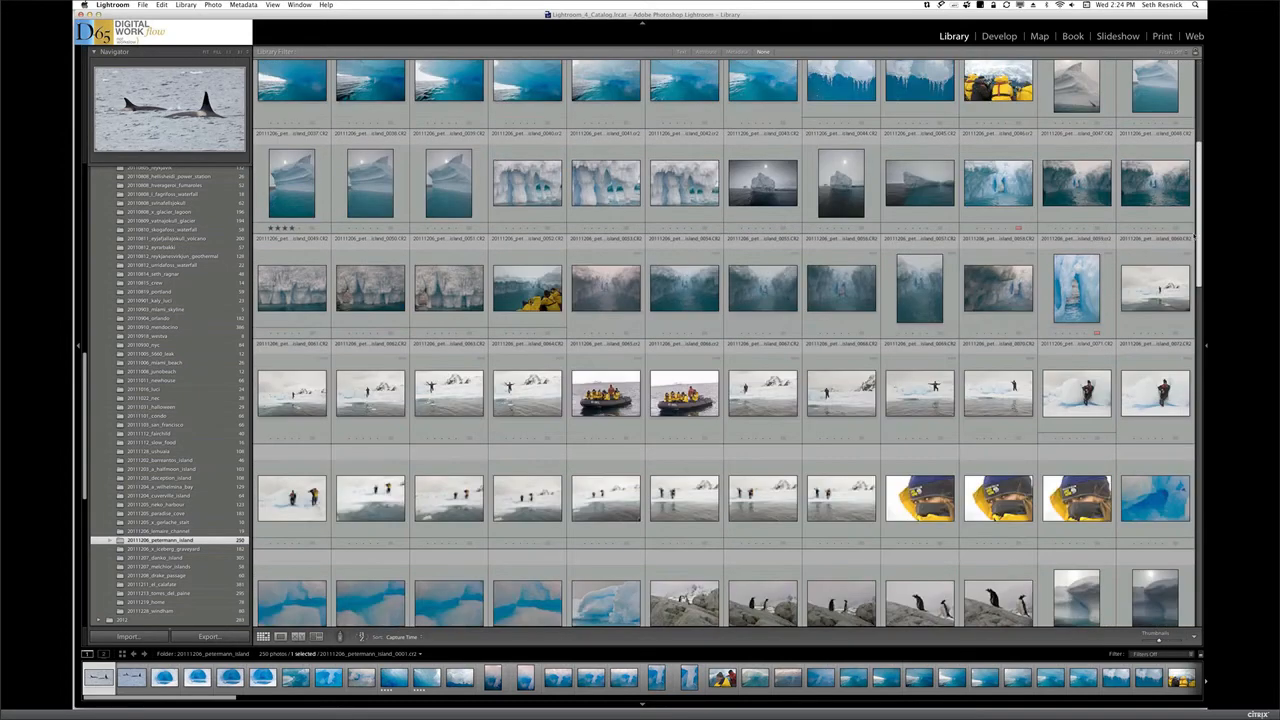
{"action": "scroll", "coordinate": [1187, 326], "scroll_direction": "down", "scroll_amount": 7}
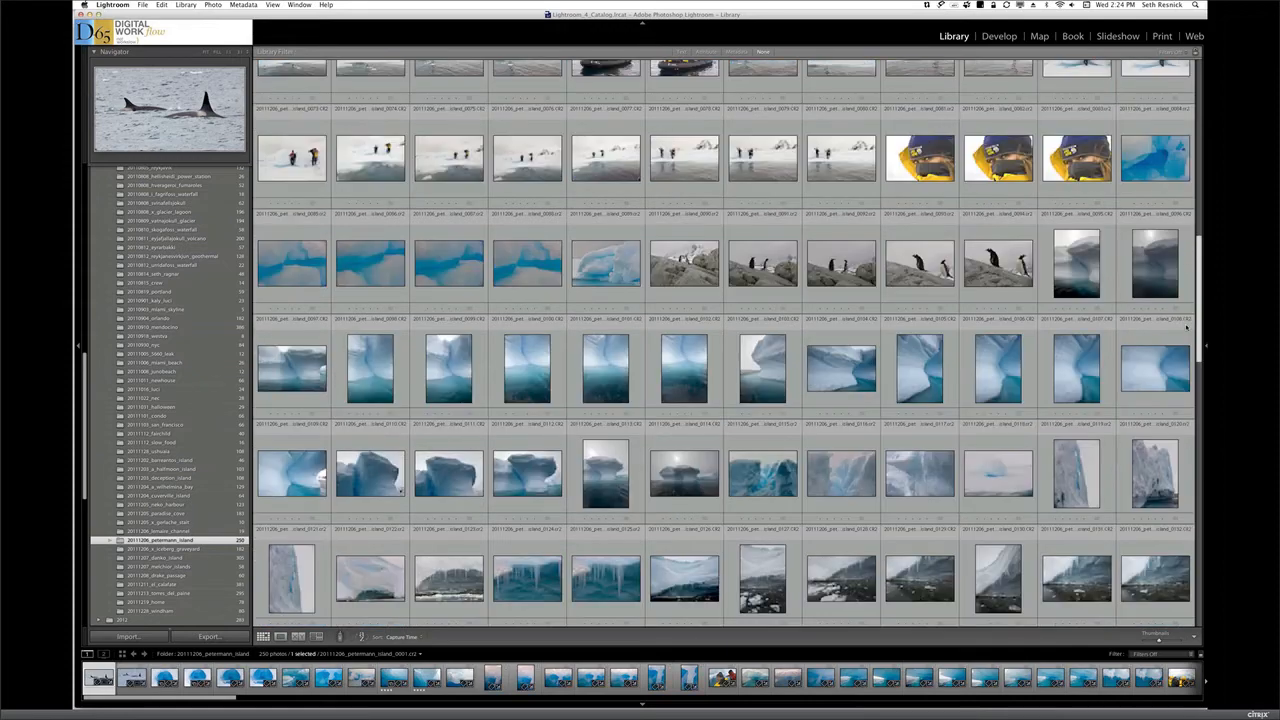
{"action": "scroll", "coordinate": [1182, 447], "scroll_direction": "down", "scroll_amount": 7}
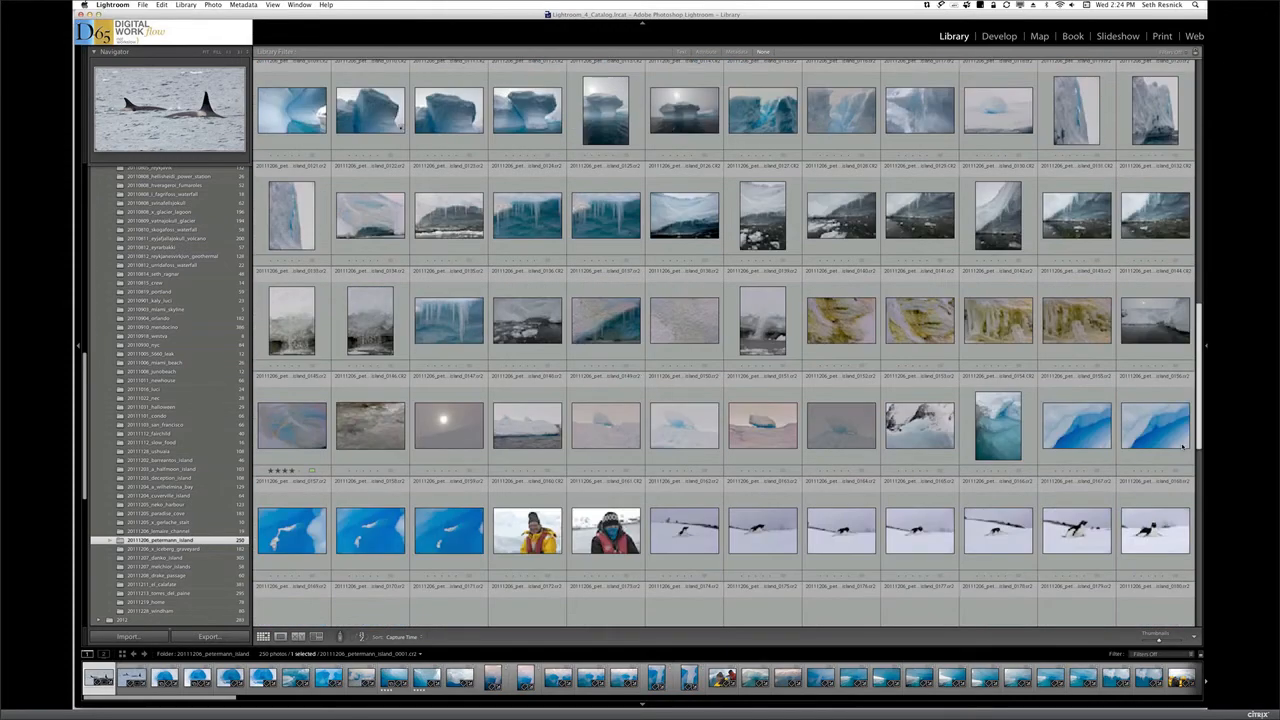
{"action": "scroll", "coordinate": [1200, 531], "scroll_direction": "down", "scroll_amount": 5}
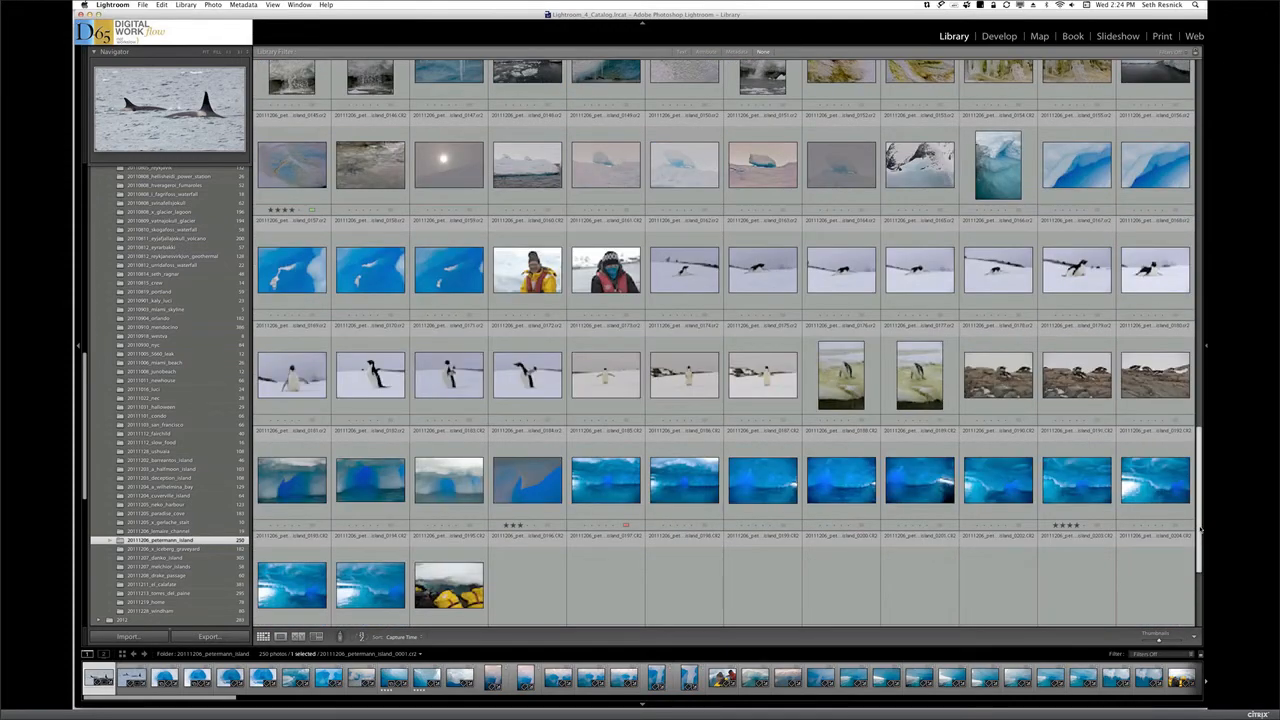
{"action": "scroll", "coordinate": [1199, 548], "scroll_direction": "down", "scroll_amount": 4}
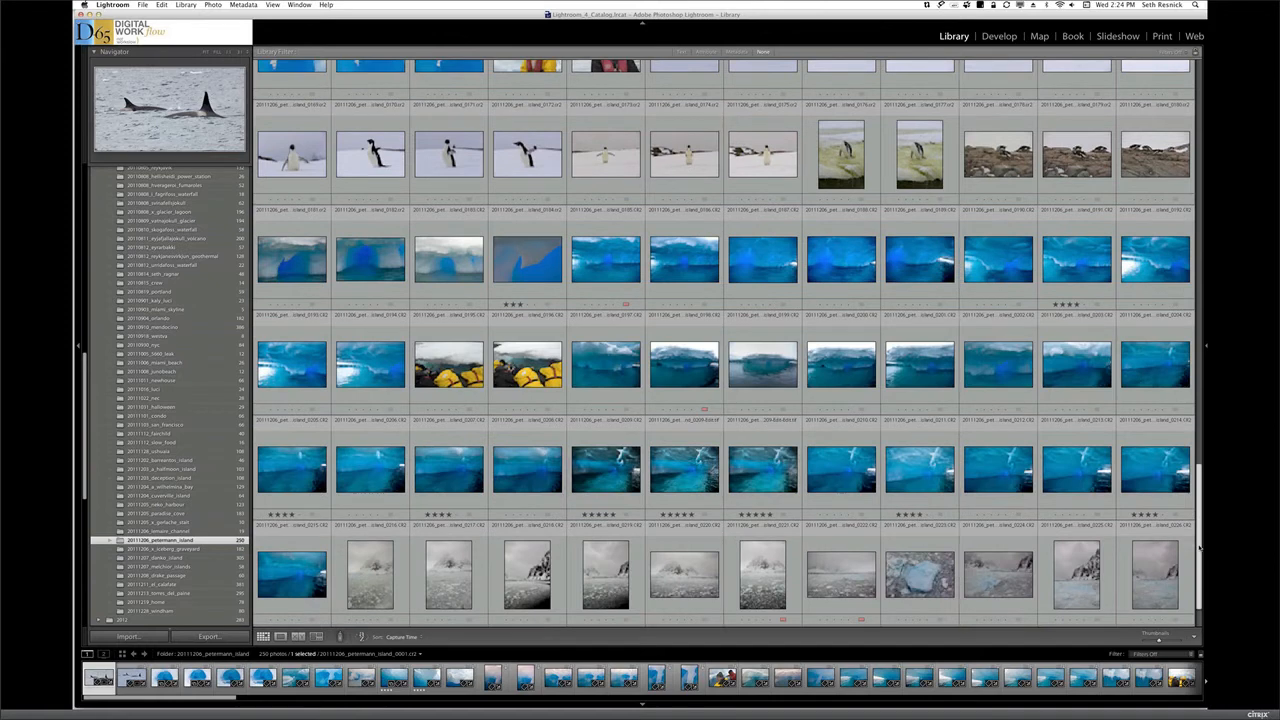
{"action": "scroll", "coordinate": [1200, 548], "scroll_direction": "down", "scroll_amount": 3}
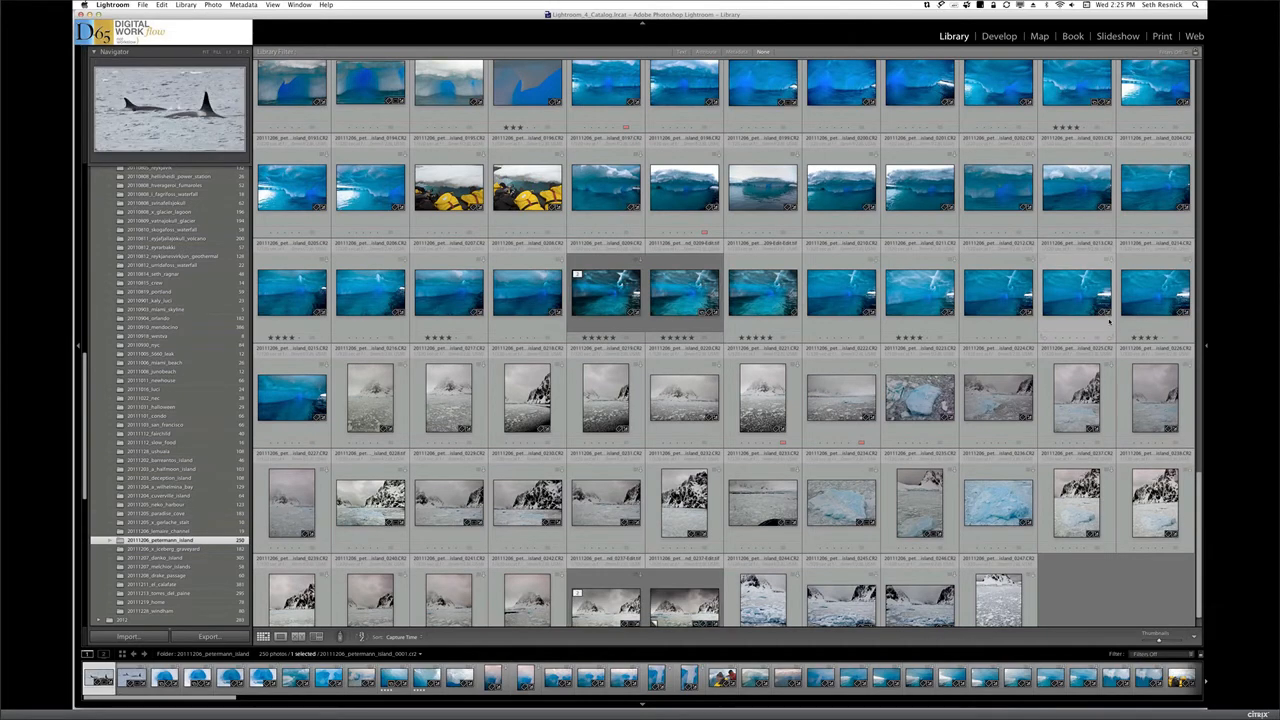
Filter the catalog by the Xrite keyword, found under Assignment in the Private Metadata keywords
{"action": "left_click", "coordinate": [1205, 349]}
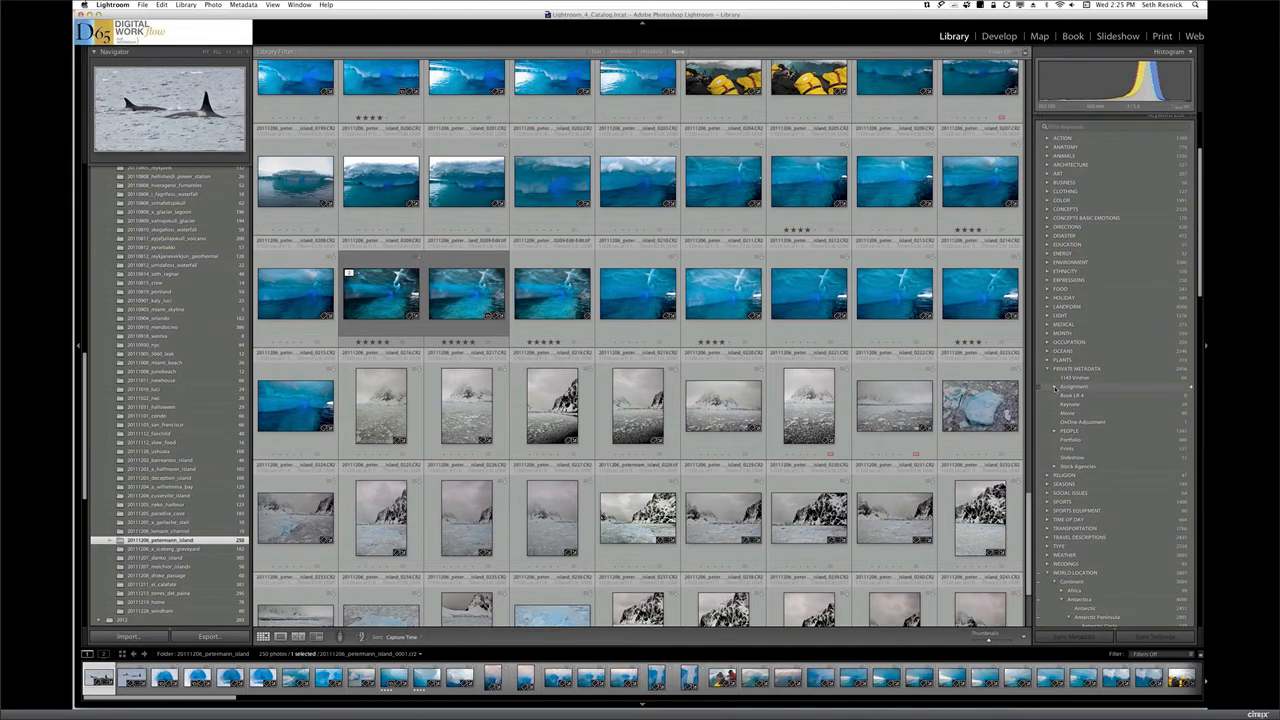
{"action": "left_click", "coordinate": [1053, 387]}
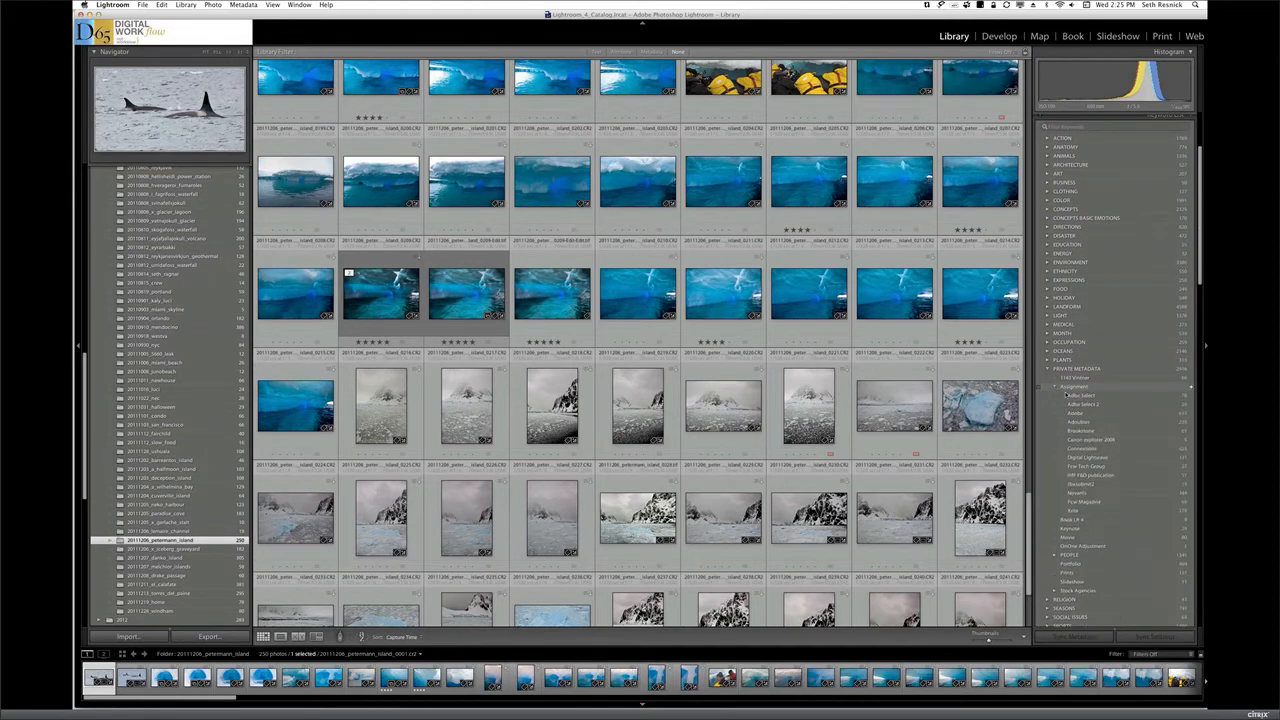
{"action": "left_click", "coordinate": [1185, 514]}
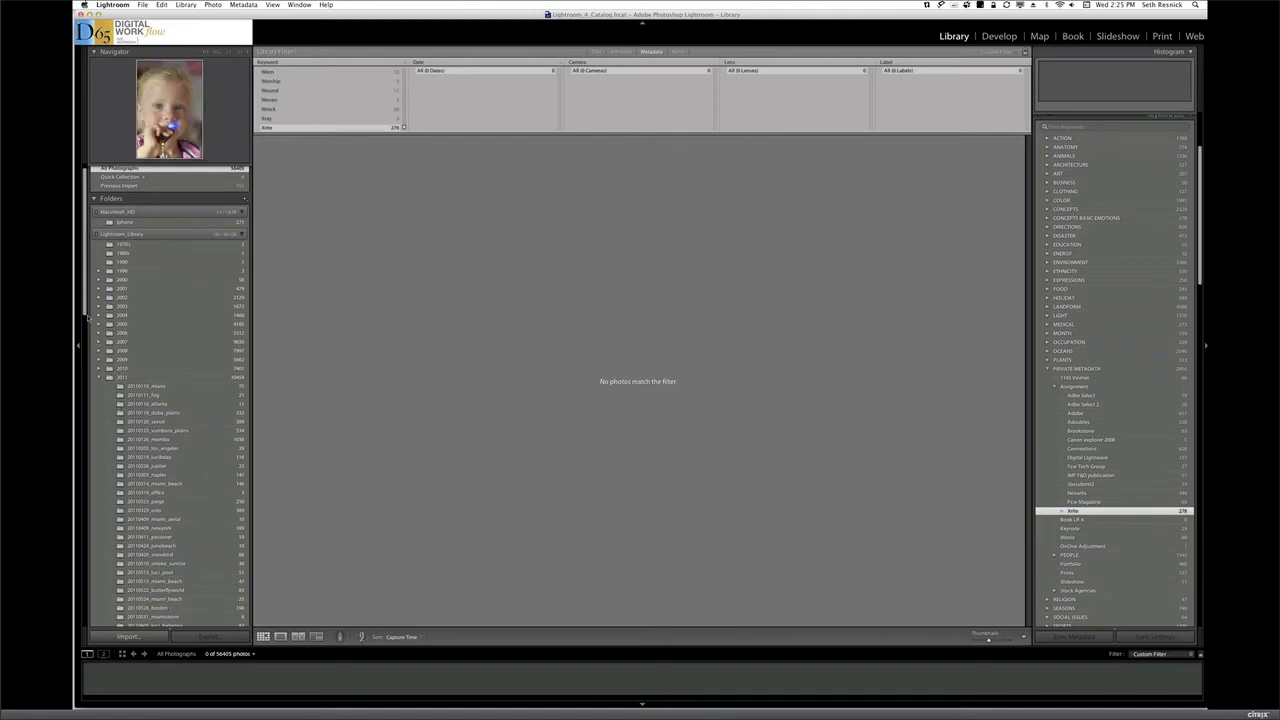
Show the 20111205_paradise_cove folder and enlarge its photo of the handheld color checker in front of the iceberg
{"action": "left_click_drag", "start_coordinate": [86, 318], "coordinate": [89, 461]}
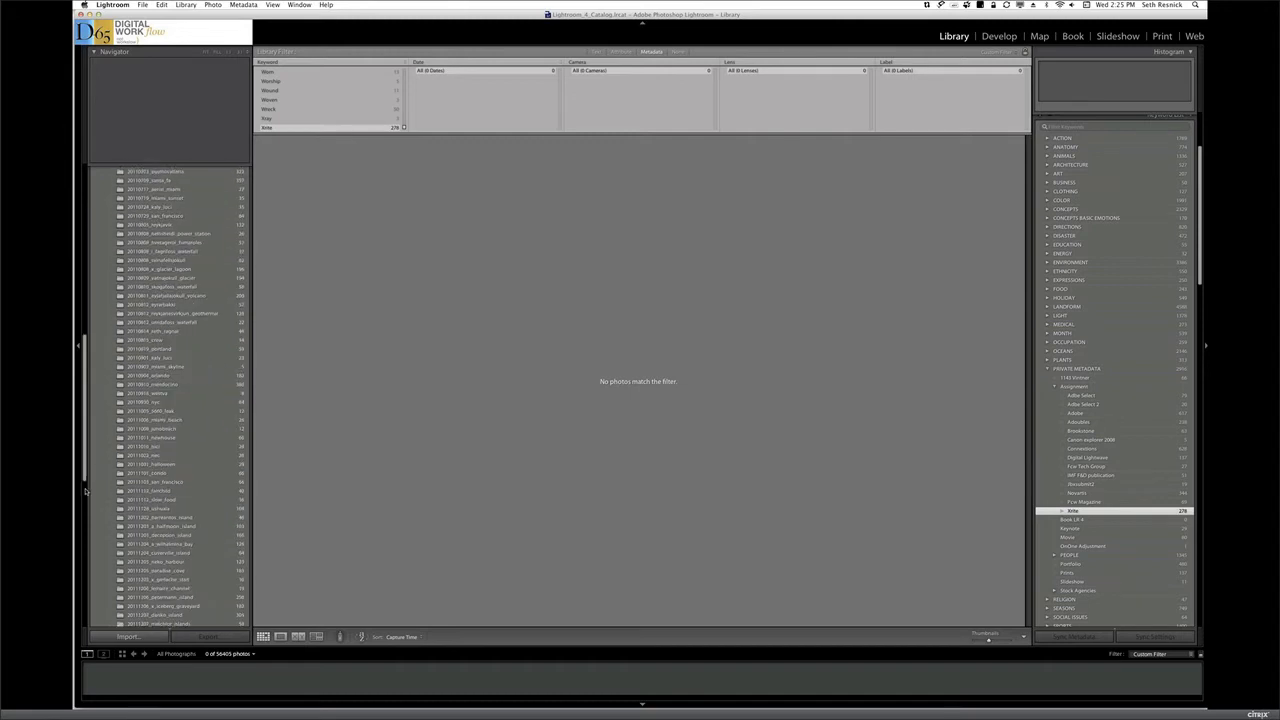
{"action": "scroll", "coordinate": [170, 485], "scroll_direction": "down", "scroll_amount": 5}
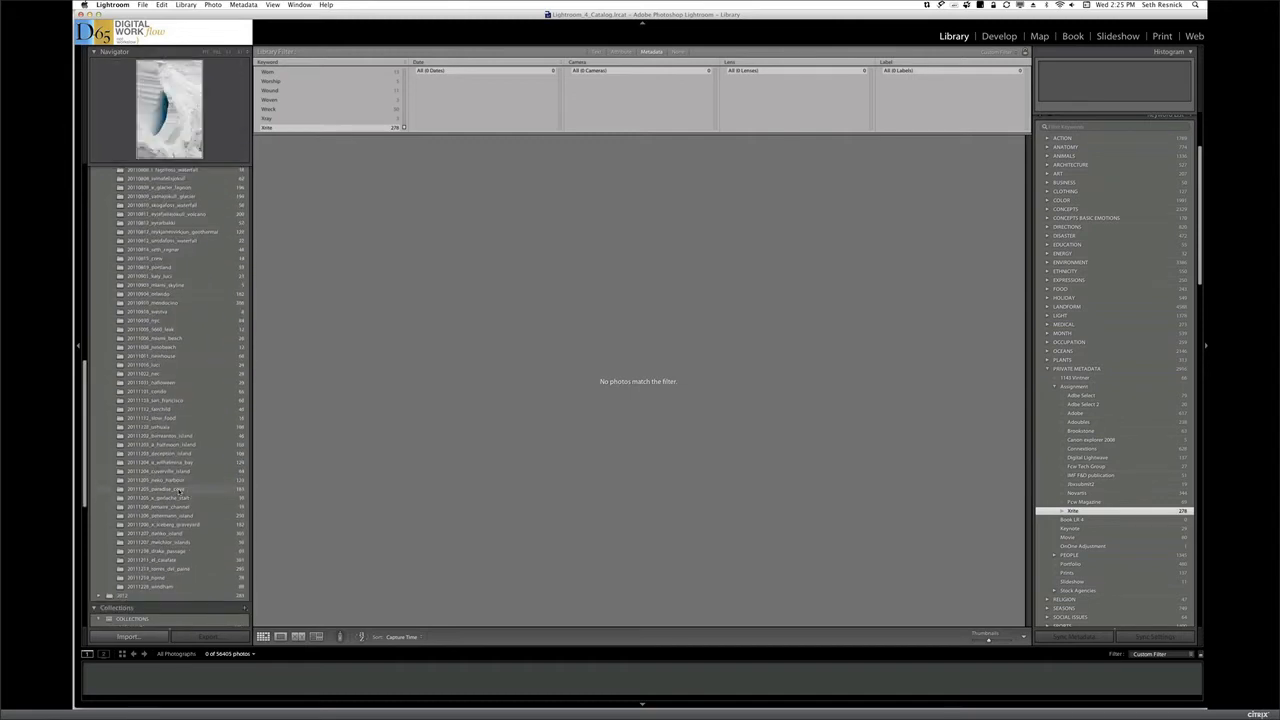
{"action": "left_click", "coordinate": [179, 489]}
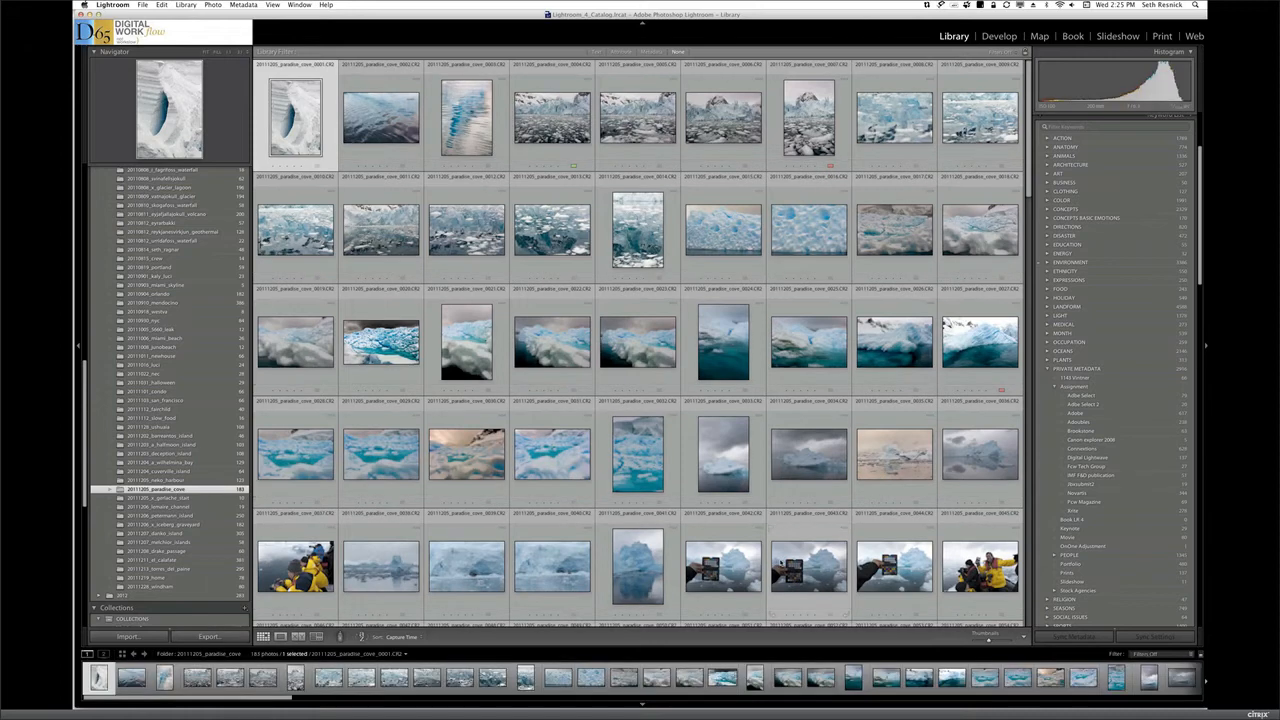
{"action": "left_click", "coordinate": [729, 566]}
{"action": "double_click", "coordinate": [729, 566]}
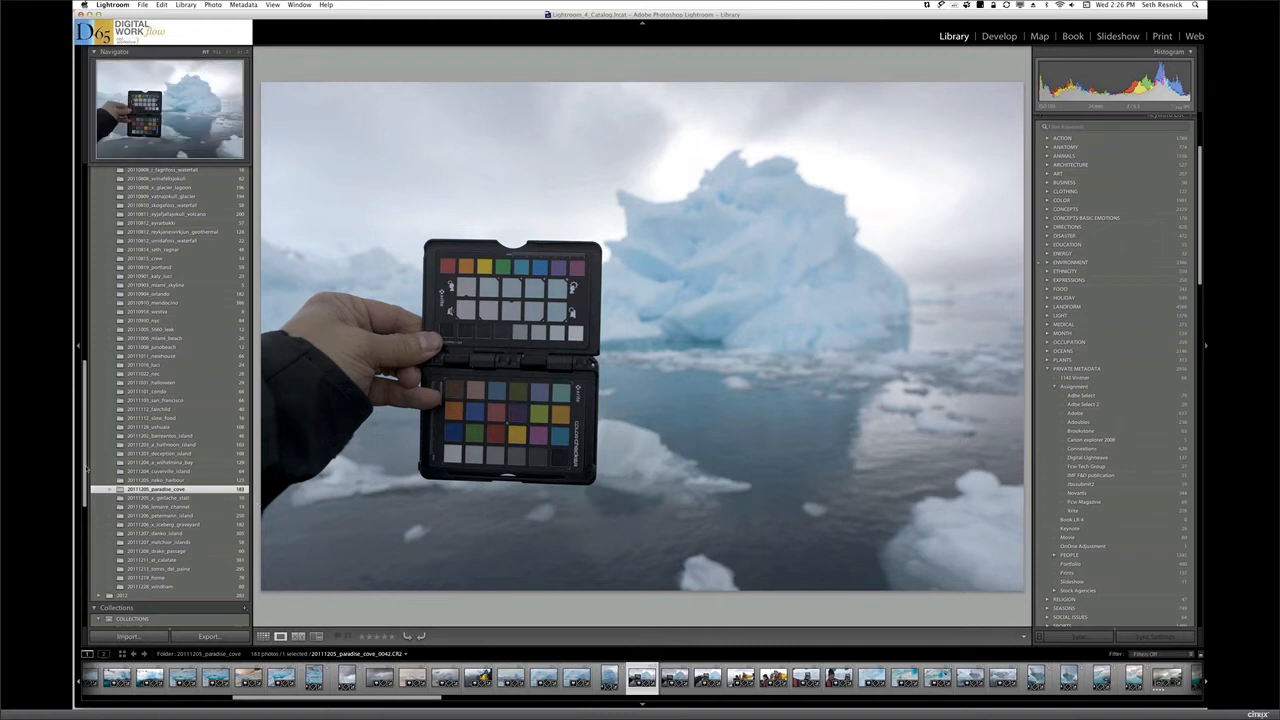
Return to the Antarctica Book 2012 collection in grid view and look through its photos to the end
{"action": "left_click_drag", "start_coordinate": [86, 468], "coordinate": [87, 547]}
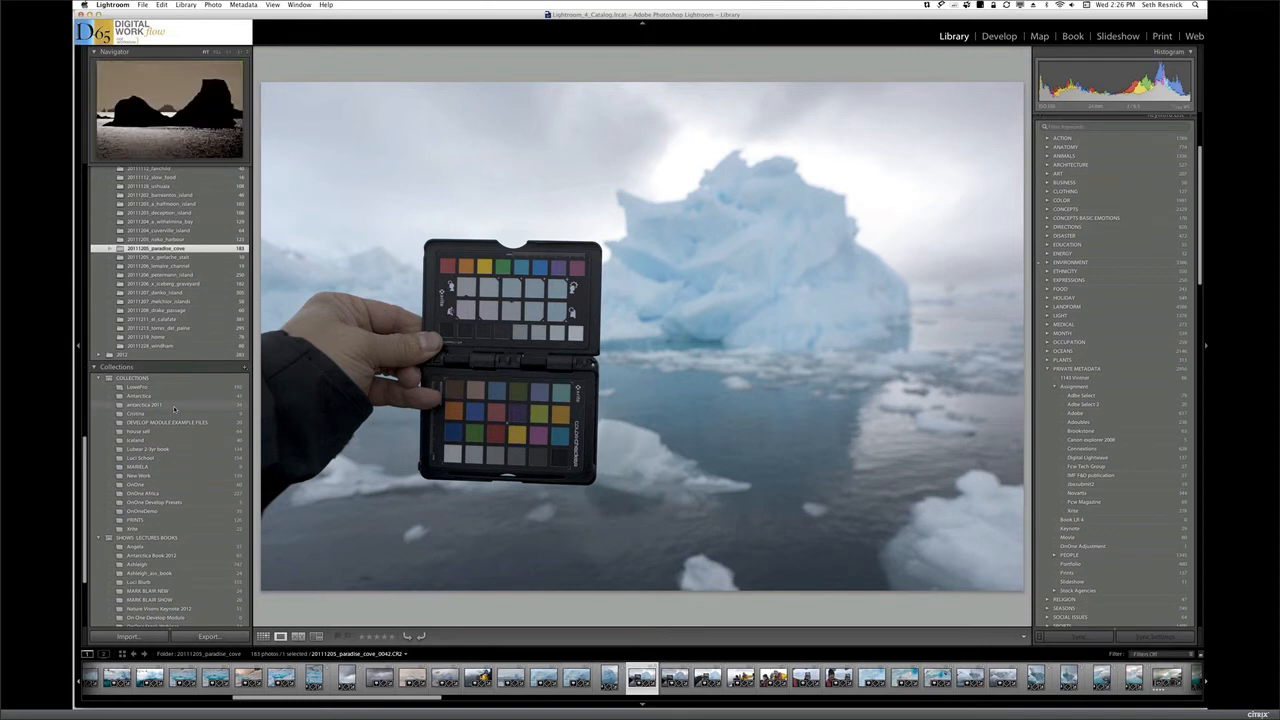
{"action": "left_click", "coordinate": [192, 557]}
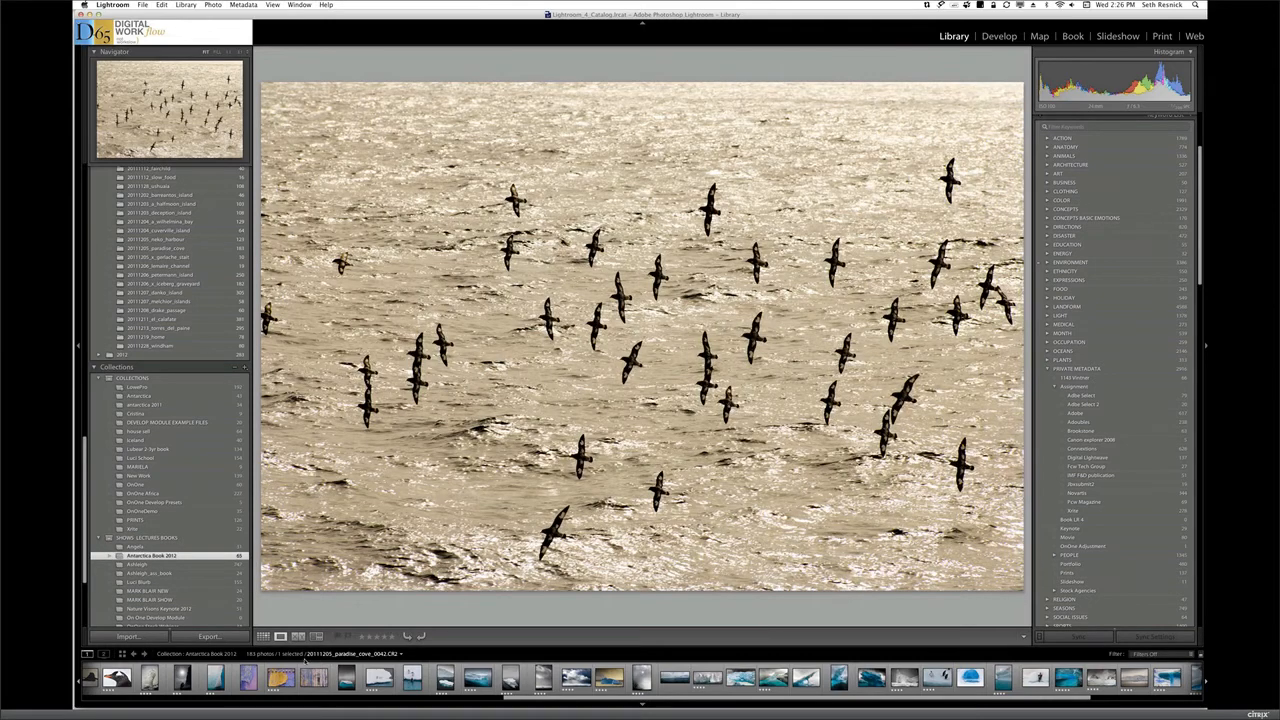
{"action": "key", "text": "g"}
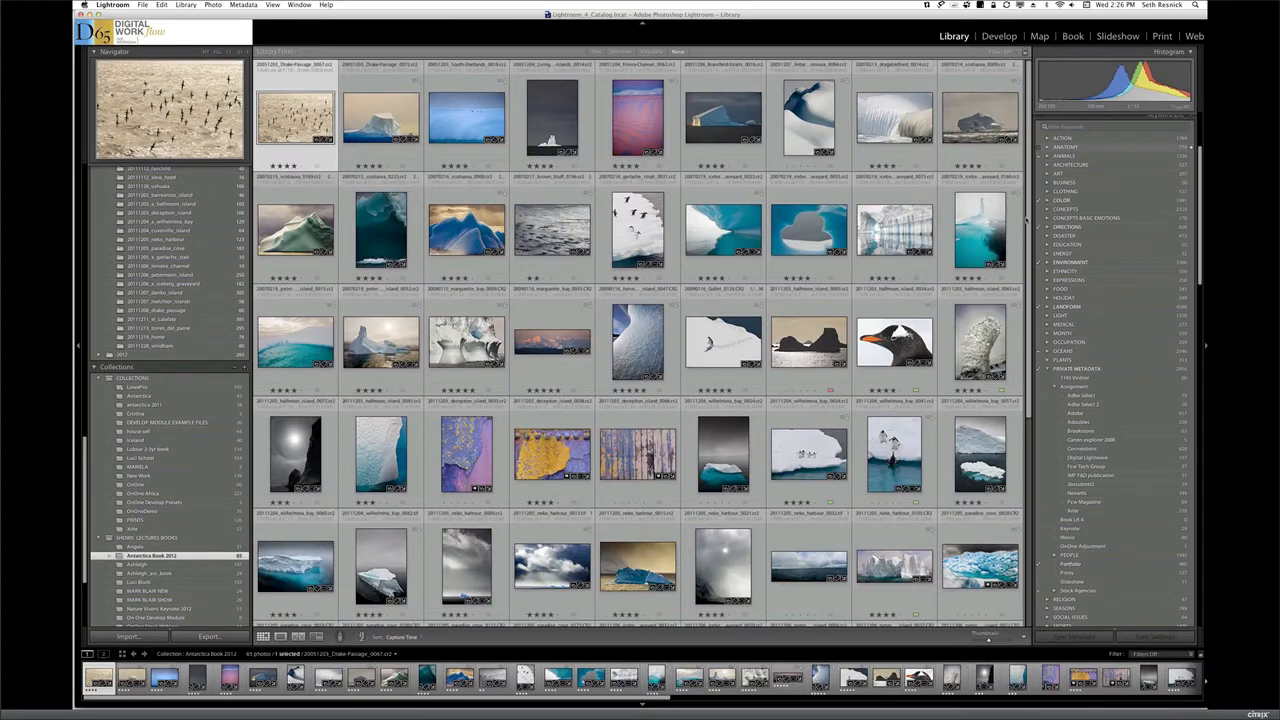
{"action": "scroll", "coordinate": [1025, 218], "scroll_direction": "down", "scroll_amount": 3}
{"action": "scroll", "coordinate": [1023, 279], "scroll_direction": "down", "scroll_amount": 3}
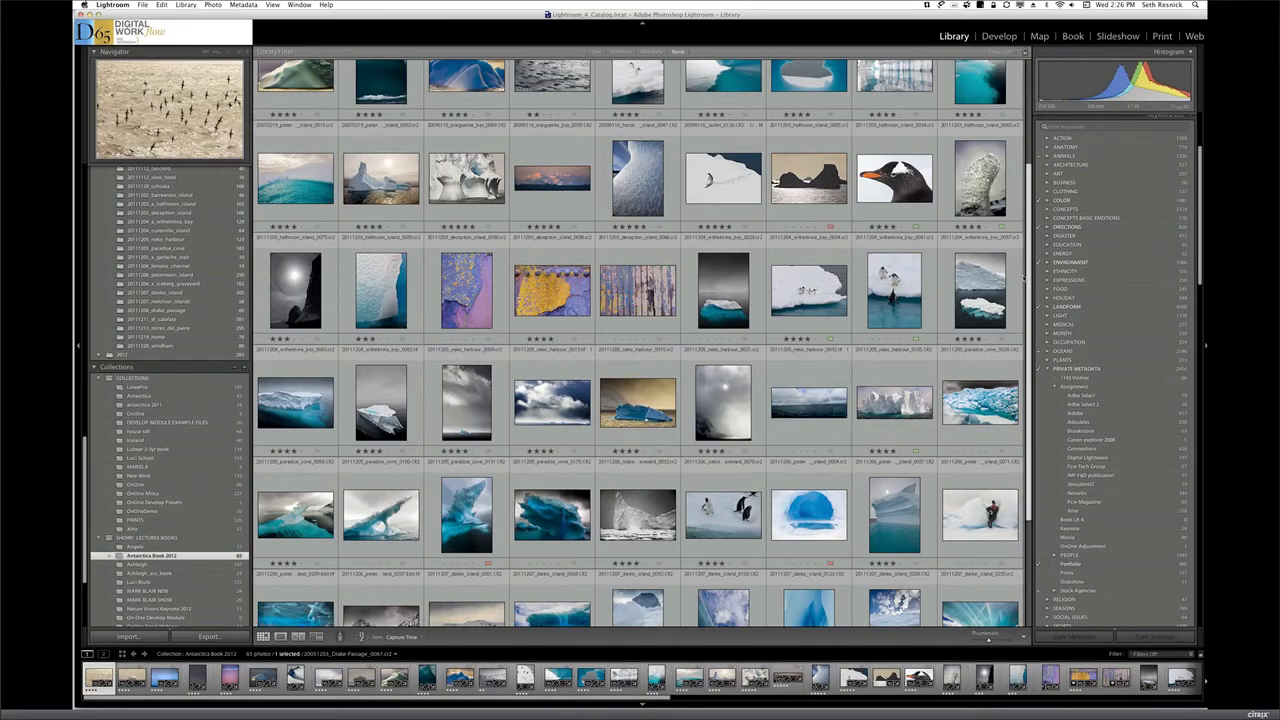
{"action": "scroll", "coordinate": [1024, 280], "scroll_direction": "down", "scroll_amount": 3}
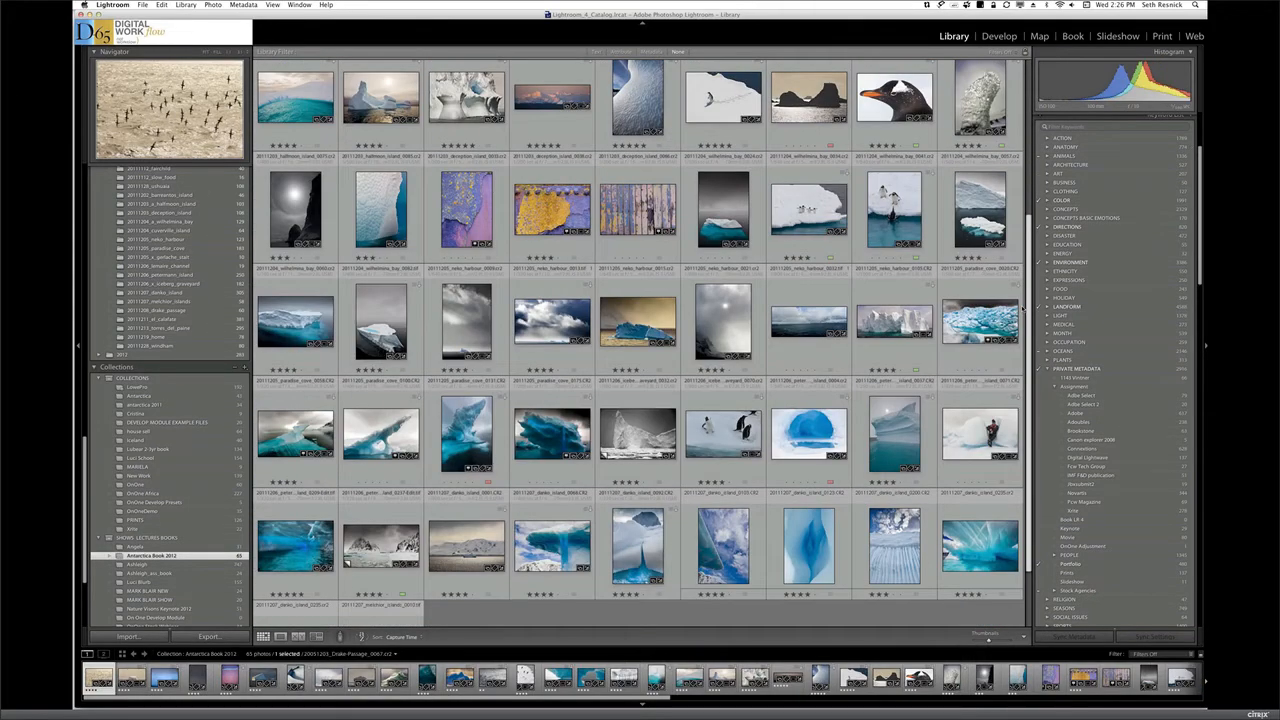
{"action": "scroll", "coordinate": [1025, 362], "scroll_direction": "down", "scroll_amount": 3}
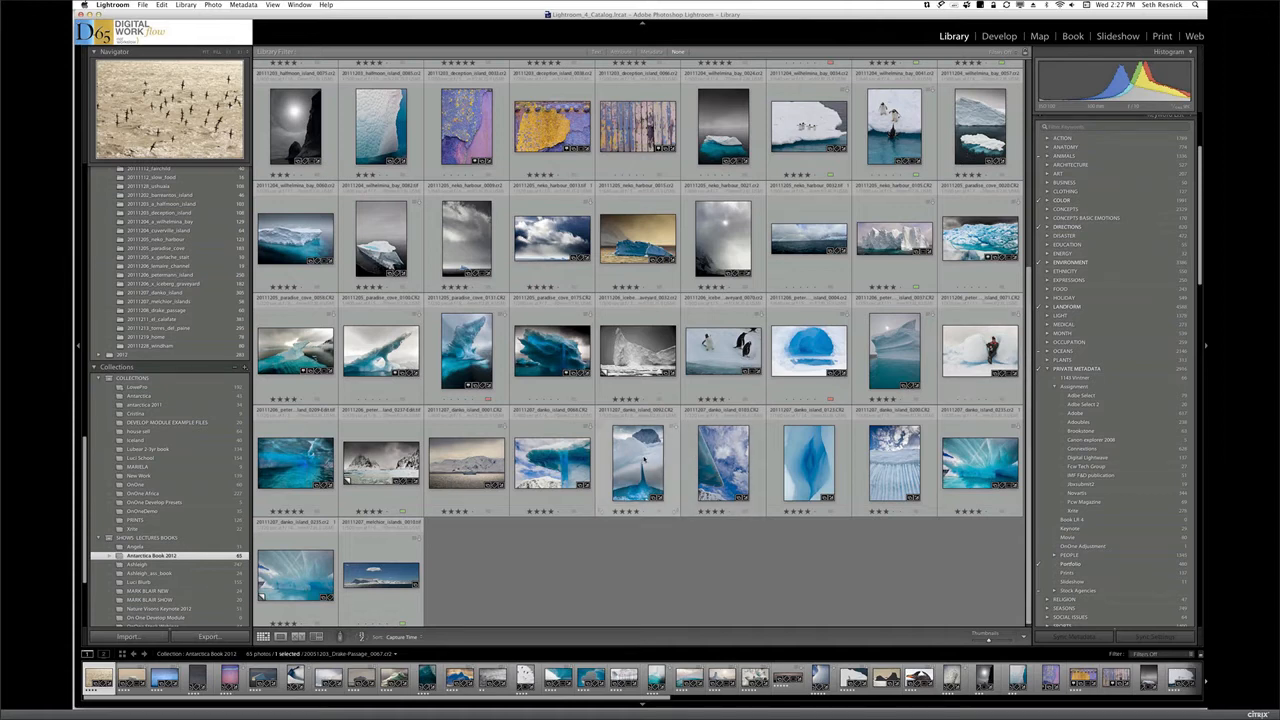
Open the vertical iceberg photo 20111207_danko_island_0092.CR2 from the collection in the Develop module
{"action": "left_click", "coordinate": [644, 459]}
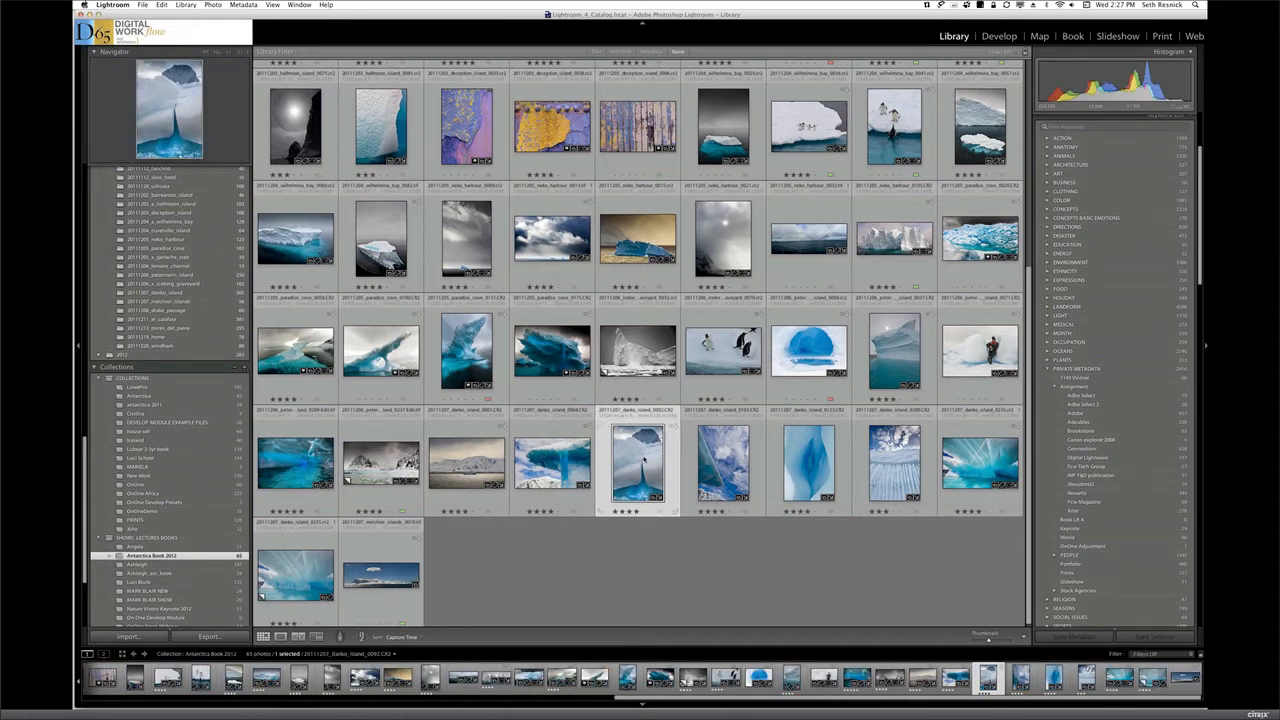
{"action": "double_click", "coordinate": [644, 459]}
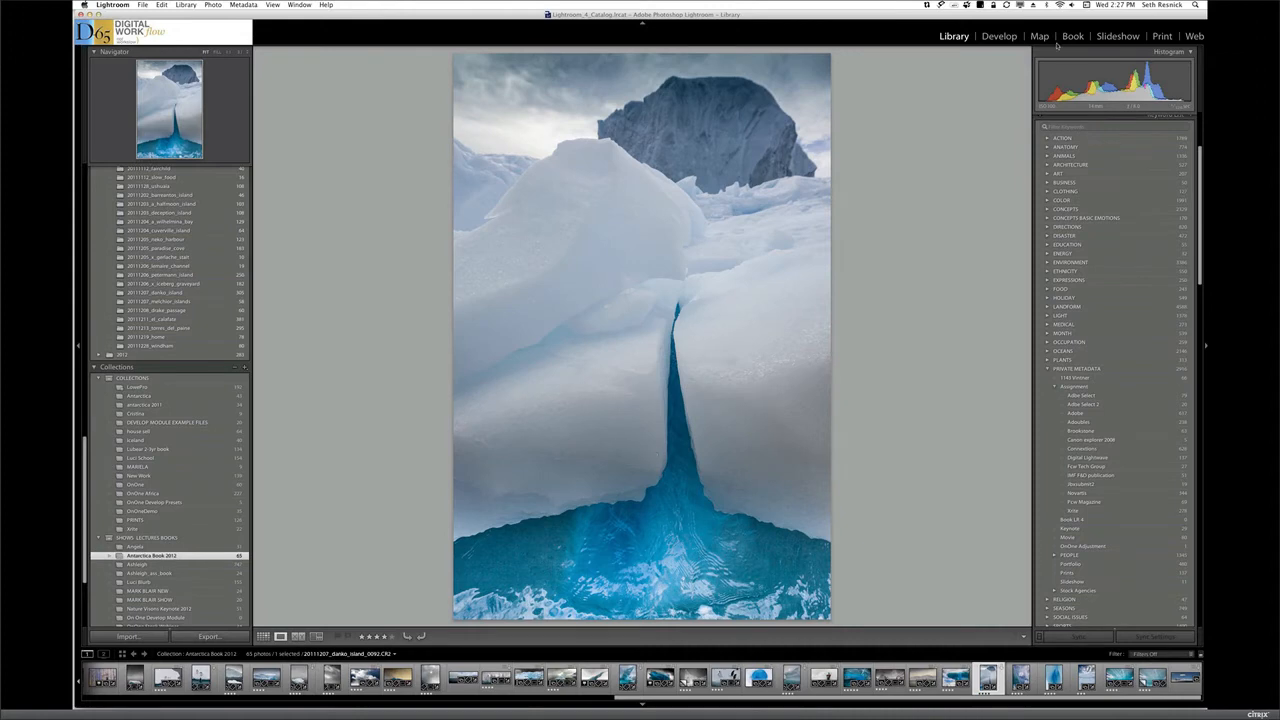
{"action": "left_click", "coordinate": [1000, 36]}
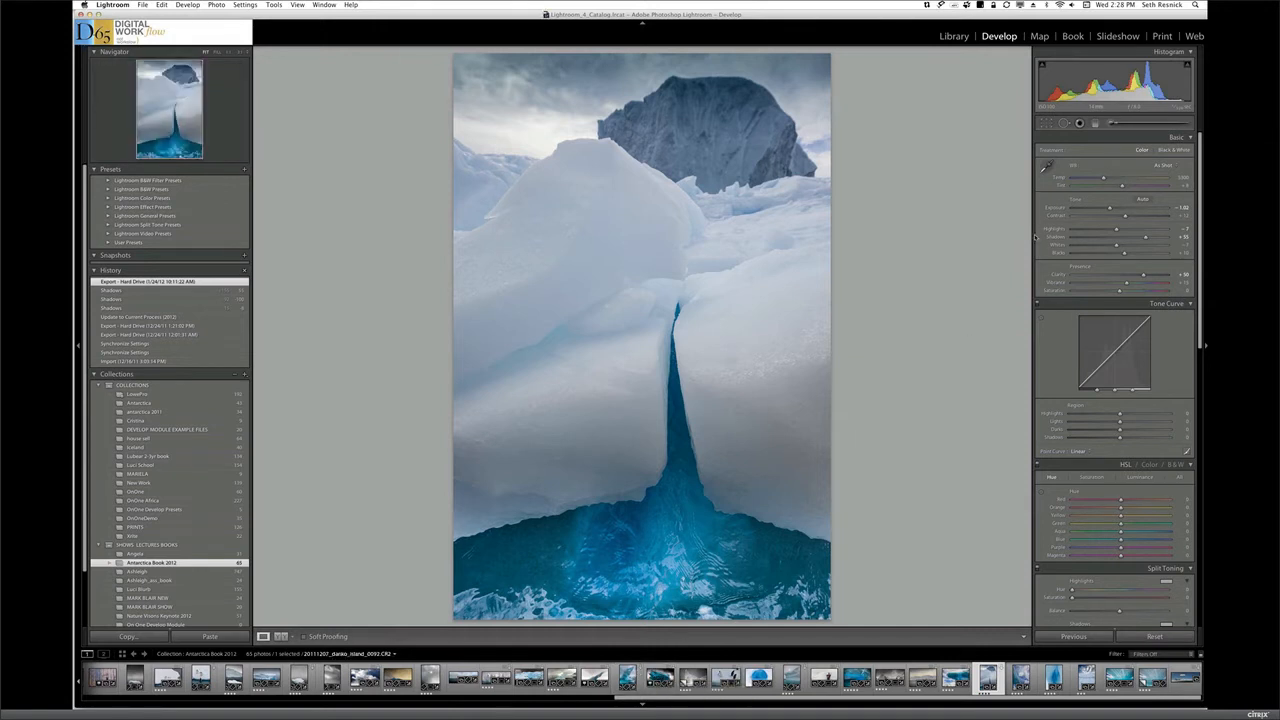
Create a virtual copy of the vertical iceberg photo and reset all the copy's settings
{"action": "left_click", "coordinate": [211, 5]}
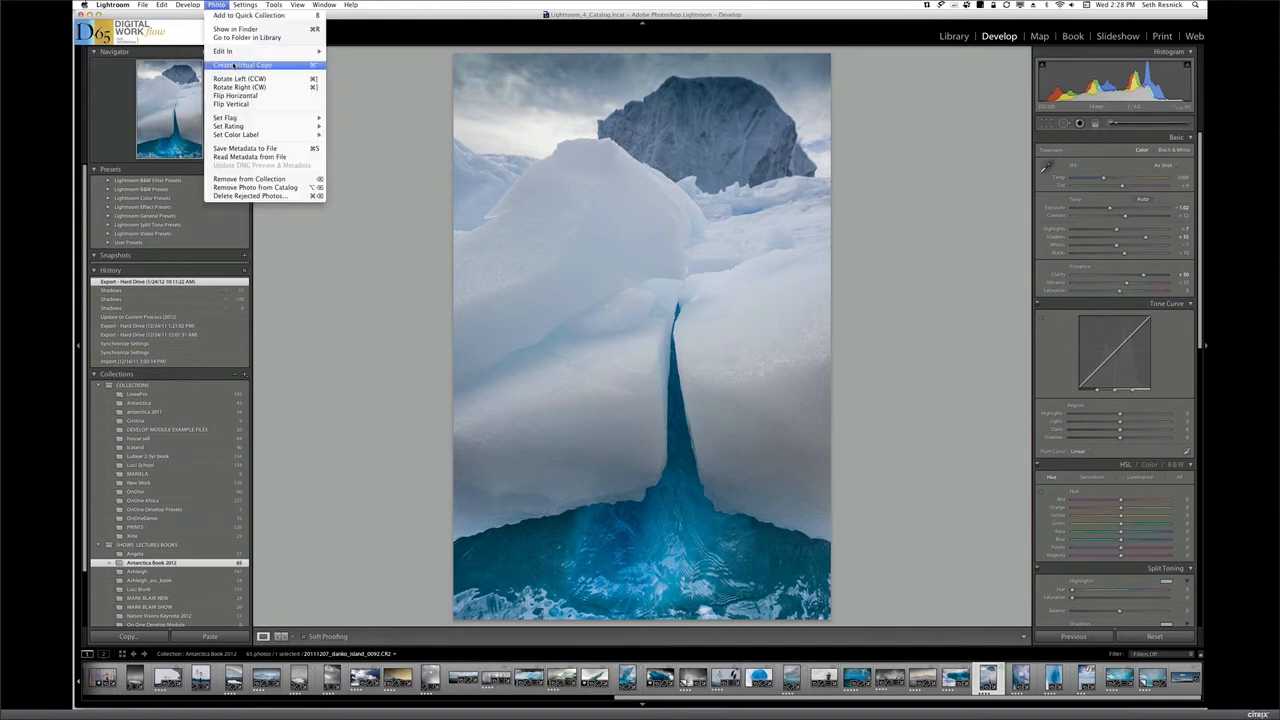
{"action": "left_click", "coordinate": [233, 65]}
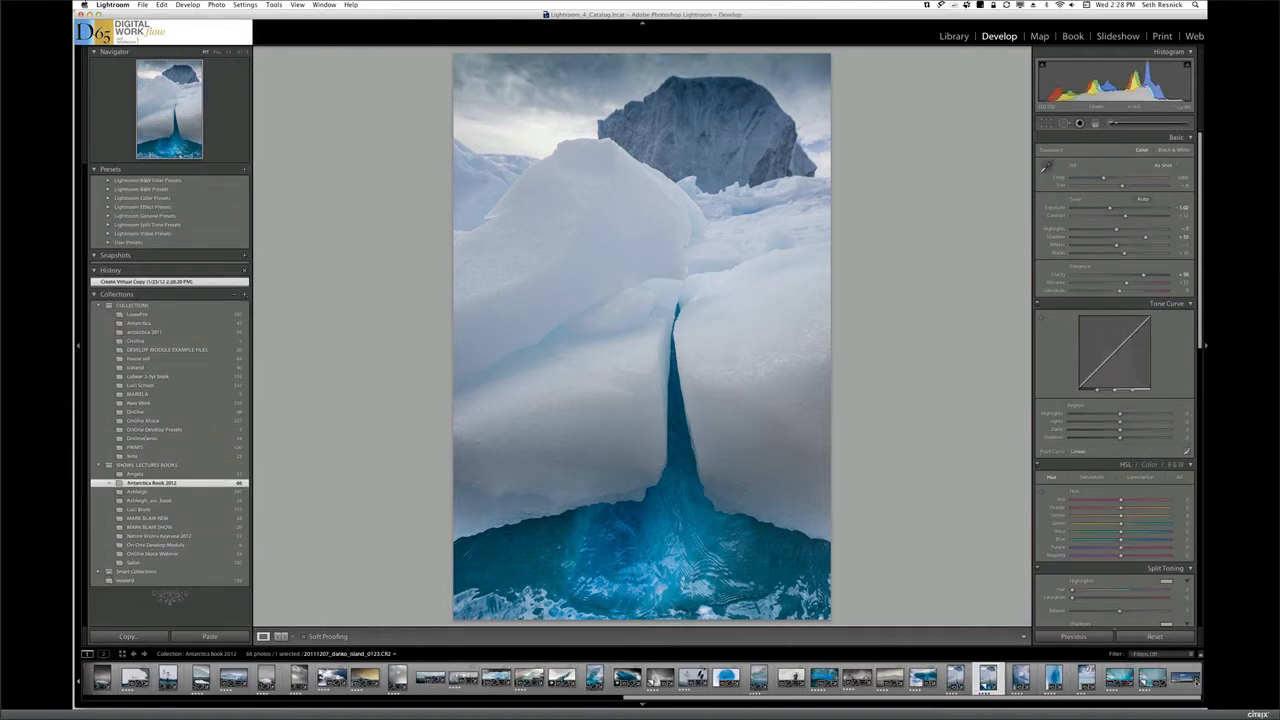
{"action": "left_click", "coordinate": [1154, 637]}
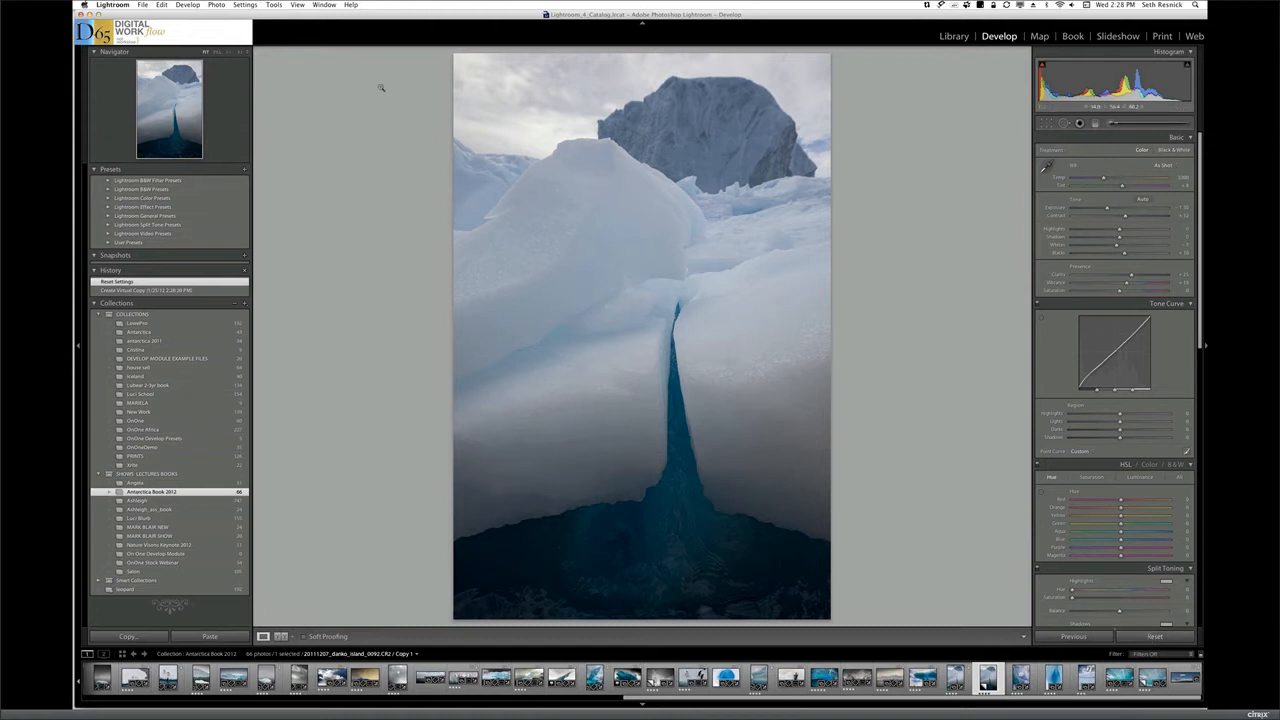
Create a second virtual copy of the vertical iceberg photo and remove the first virtual copy from the collection
{"action": "left_click", "coordinate": [216, 5]}
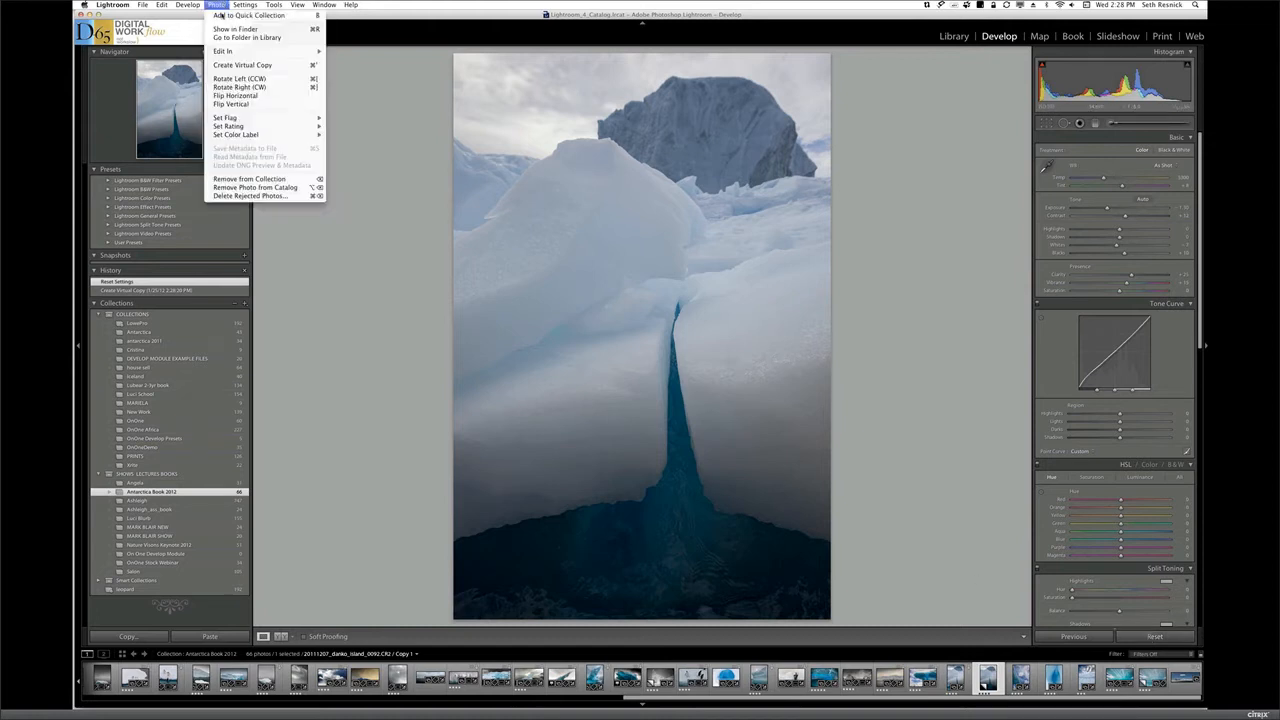
{"action": "left_click", "coordinate": [242, 65]}
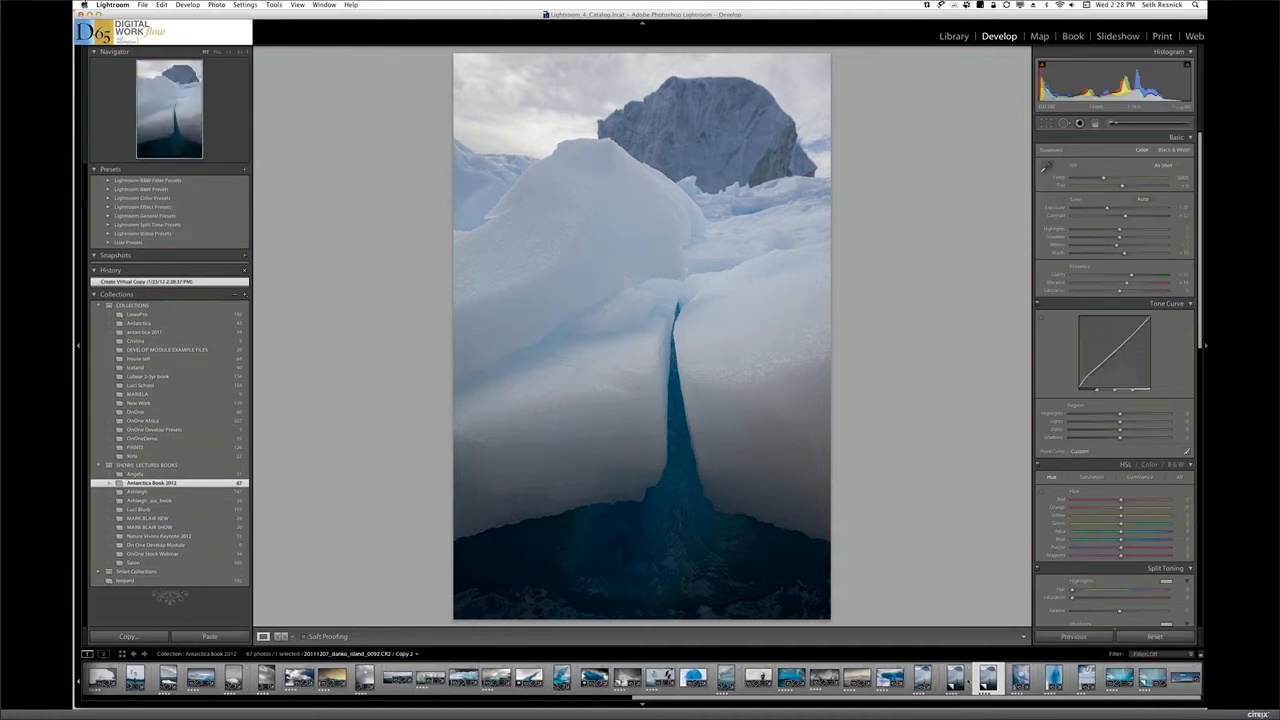
{"action": "left_click", "coordinate": [955, 678]}
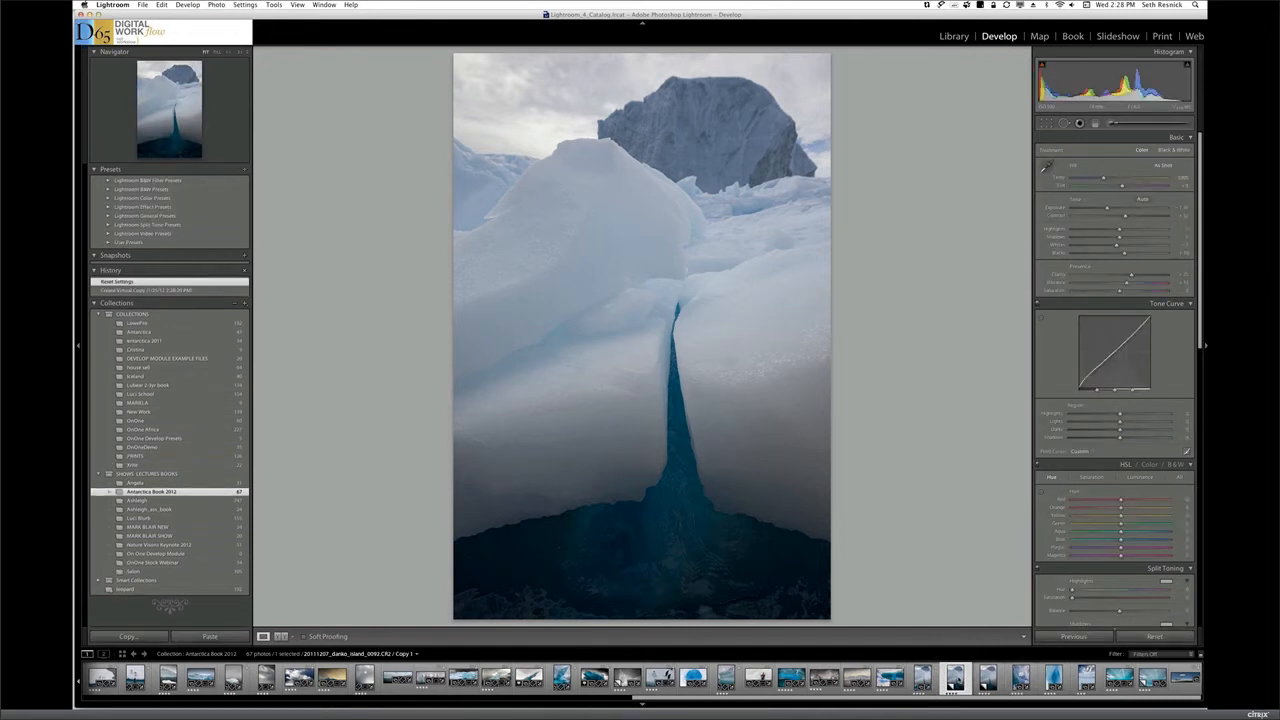
{"action": "key", "text": "BackSpace"}
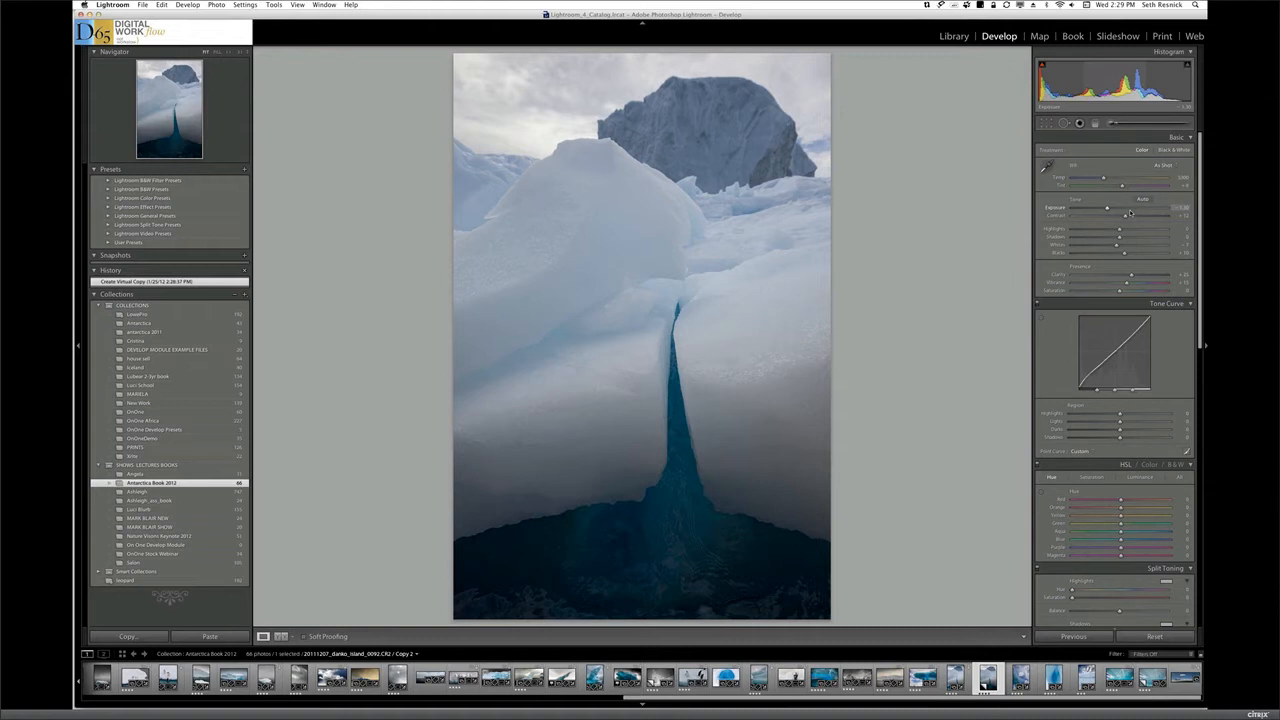
Paint the dark blue water and the crevice with an auto-masked adjustment brush at about +0.93 exposure
{"action": "left_click", "coordinate": [1116, 123]}
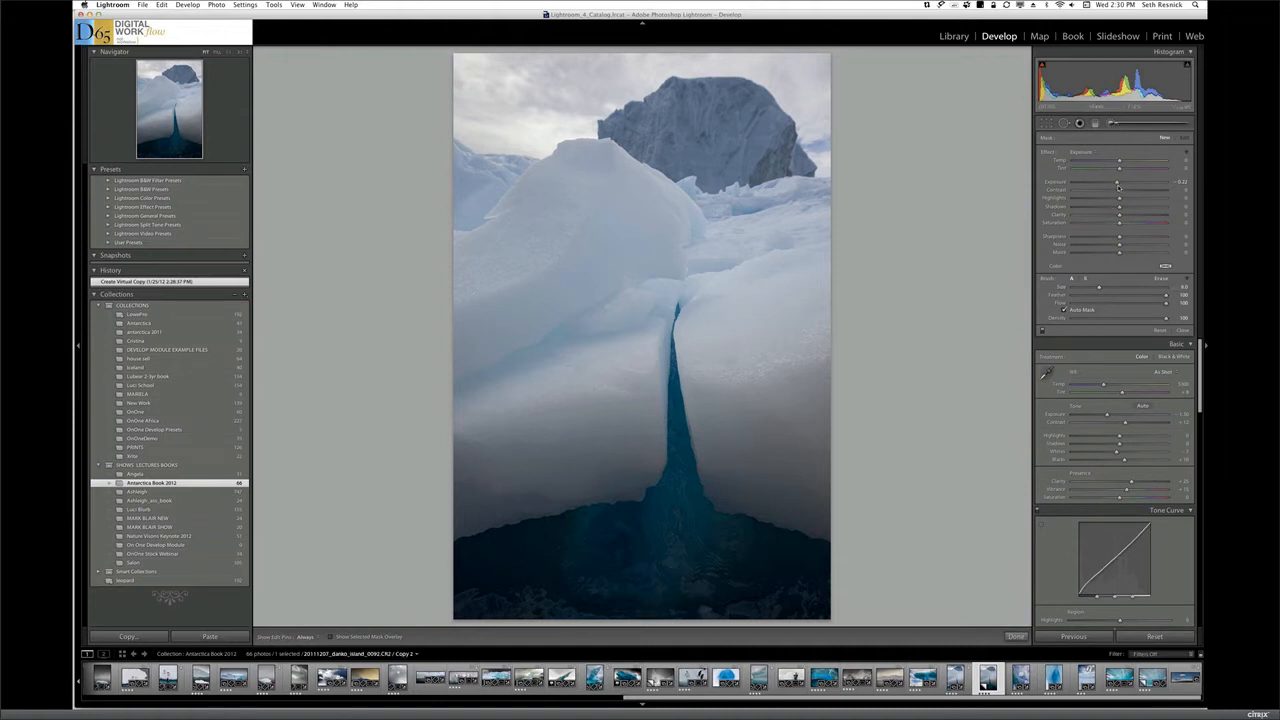
{"action": "left_click_drag", "start_coordinate": [1120, 182], "coordinate": [1131, 183]}
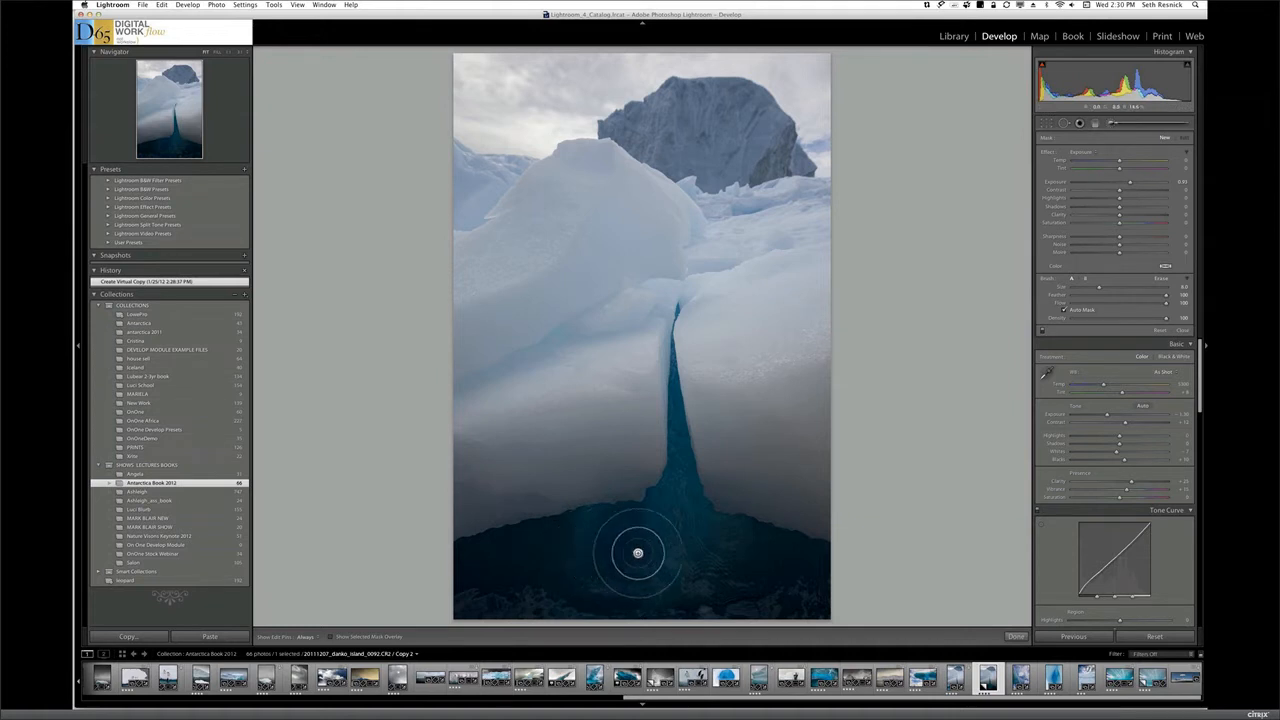
{"action": "mouse_move", "coordinate": [573, 565]}
{"action": "left_mouse_down"}
{"action": "mouse_move", "coordinate": [662, 556]}
{"action": "mouse_move", "coordinate": [576, 546]}
{"action": "mouse_move", "coordinate": [635, 571]}
{"action": "mouse_move", "coordinate": [569, 564]}
{"action": "mouse_move", "coordinate": [653, 543]}
{"action": "mouse_move", "coordinate": [661, 527]}
{"action": "mouse_move", "coordinate": [570, 558]}
{"action": "mouse_move", "coordinate": [634, 559]}
{"action": "mouse_move", "coordinate": [555, 526]}
{"action": "mouse_move", "coordinate": [628, 522]}
{"action": "mouse_move", "coordinate": [439, 559]}
{"action": "mouse_move", "coordinate": [566, 539]}
{"action": "mouse_move", "coordinate": [456, 554]}
{"action": "mouse_move", "coordinate": [540, 539]}
{"action": "mouse_move", "coordinate": [514, 572]}
{"action": "mouse_move", "coordinate": [581, 581]}
{"action": "mouse_move", "coordinate": [512, 589]}
{"action": "mouse_move", "coordinate": [595, 588]}
{"action": "mouse_move", "coordinate": [508, 578]}
{"action": "mouse_move", "coordinate": [551, 578]}
{"action": "mouse_move", "coordinate": [551, 538]}
{"action": "mouse_move", "coordinate": [517, 545]}
{"action": "mouse_move", "coordinate": [585, 531]}
{"action": "mouse_move", "coordinate": [503, 552]}
{"action": "mouse_move", "coordinate": [517, 583]}
{"action": "mouse_move", "coordinate": [764, 593]}
{"action": "mouse_move", "coordinate": [659, 554]}
{"action": "mouse_move", "coordinate": [756, 568]}
{"action": "mouse_move", "coordinate": [692, 527]}
{"action": "mouse_move", "coordinate": [675, 384]}
{"action": "mouse_move", "coordinate": [704, 526]}
{"action": "mouse_move", "coordinate": [826, 568]}
{"action": "mouse_move", "coordinate": [795, 602]}
{"action": "mouse_move", "coordinate": [768, 583]}
{"action": "mouse_move", "coordinate": [787, 592]}
{"action": "mouse_move", "coordinate": [675, 588]}
{"action": "left_mouse_up"}
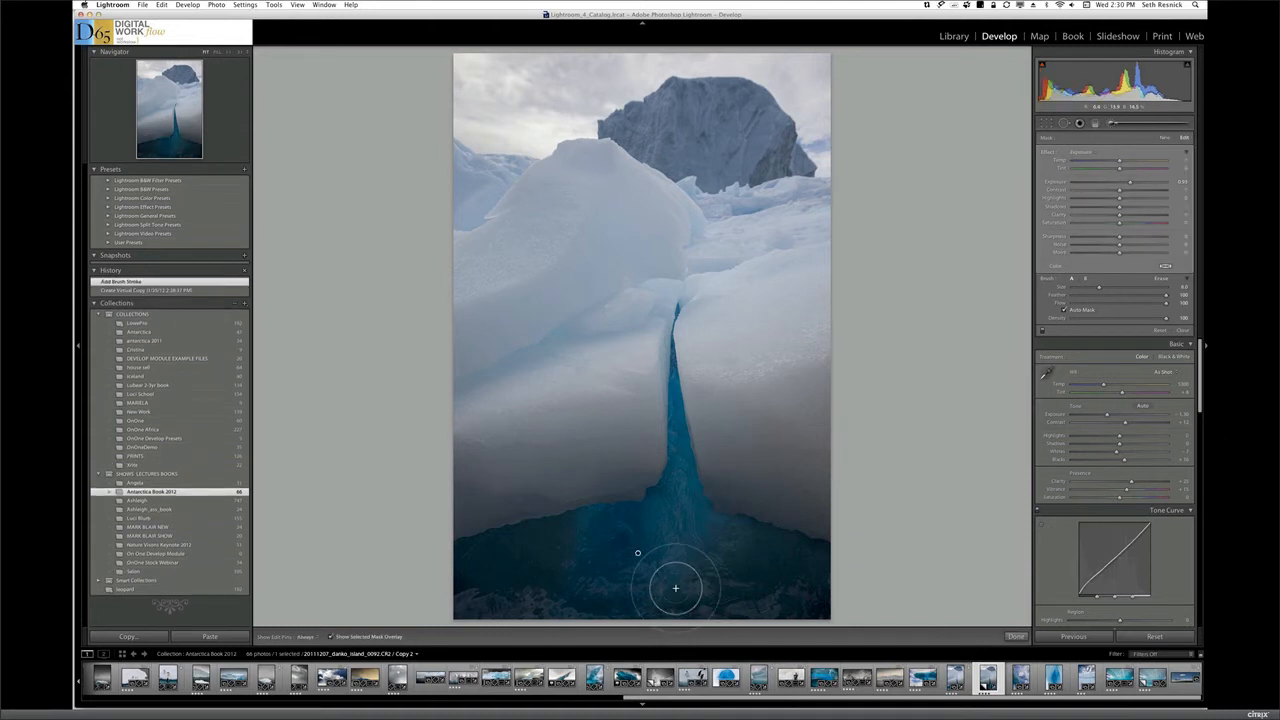
Fill the missed water areas with the mask overlay shown, and set that brush's exposure to 1.15 and shadows to about 50
{"action": "key", "text": "o"}
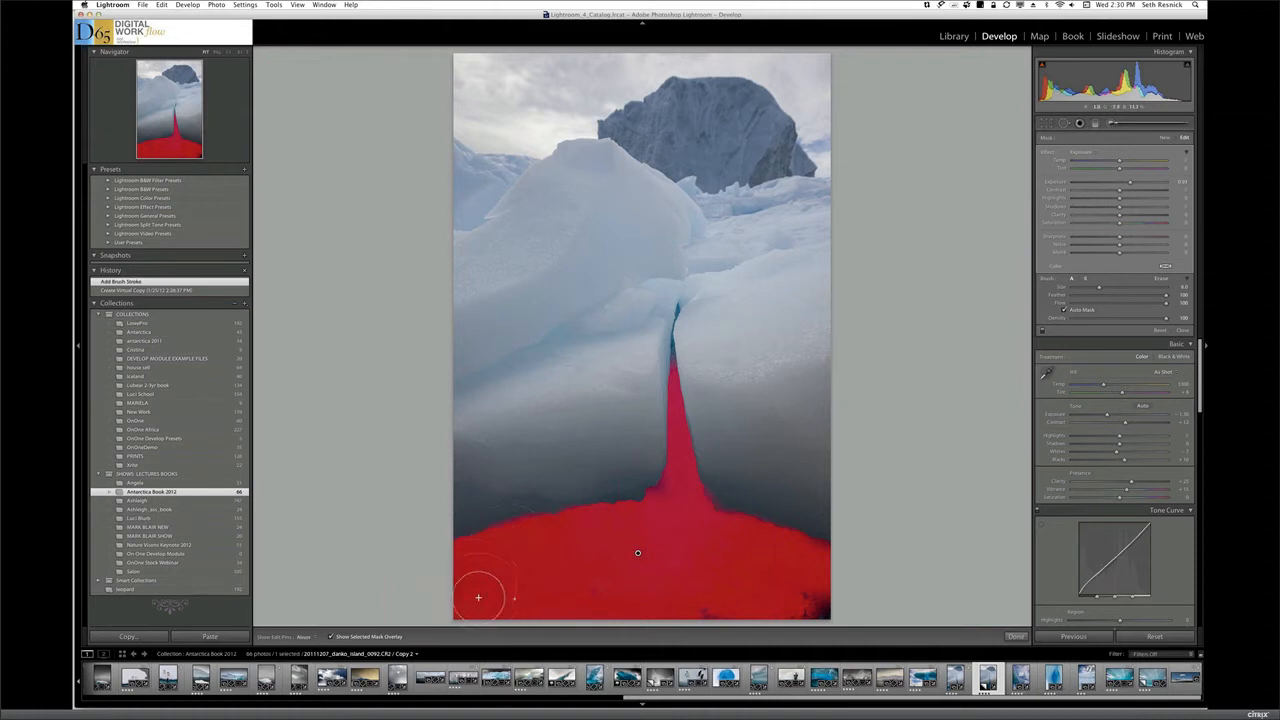
{"action": "mouse_move", "coordinate": [478, 598]}
{"action": "left_mouse_down"}
{"action": "mouse_move", "coordinate": [818, 590]}
{"action": "mouse_move", "coordinate": [813, 620]}
{"action": "mouse_move", "coordinate": [827, 599]}
{"action": "mouse_move", "coordinate": [771, 616]}
{"action": "mouse_move", "coordinate": [800, 617]}
{"action": "mouse_move", "coordinate": [614, 624]}
{"action": "mouse_move", "coordinate": [703, 611]}
{"action": "left_mouse_up"}
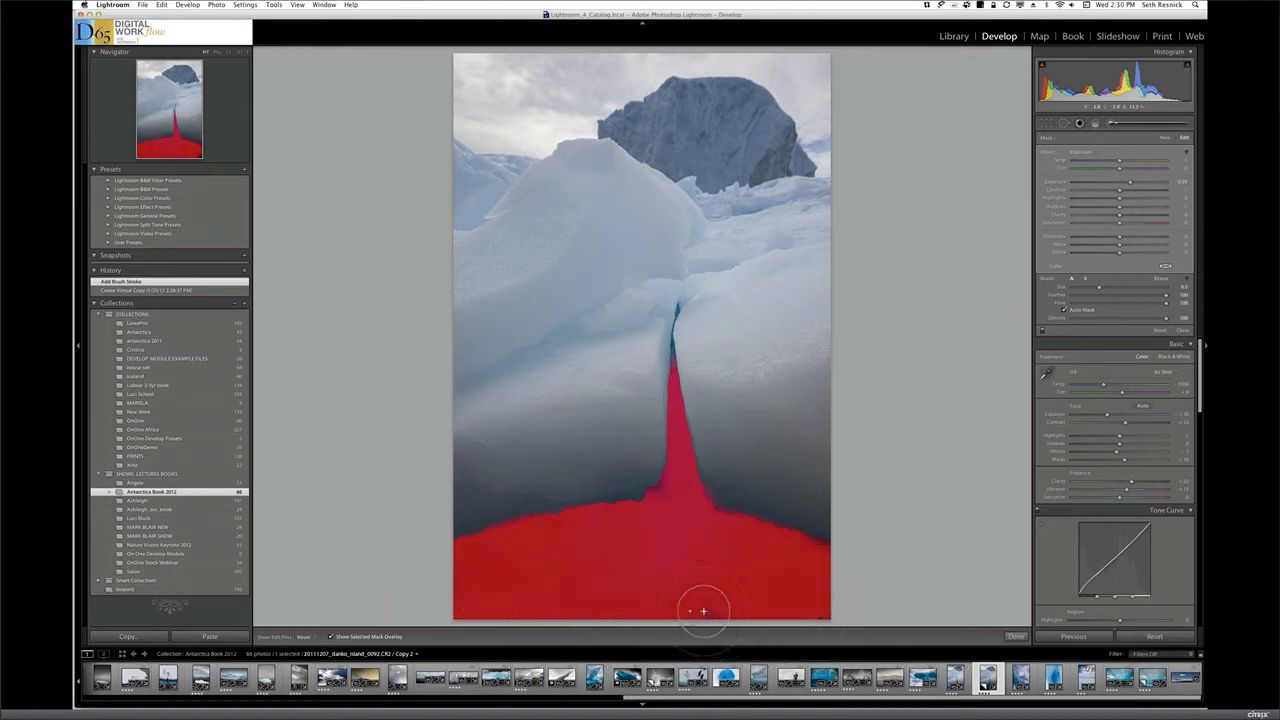
{"action": "left_click", "coordinate": [802, 604]}
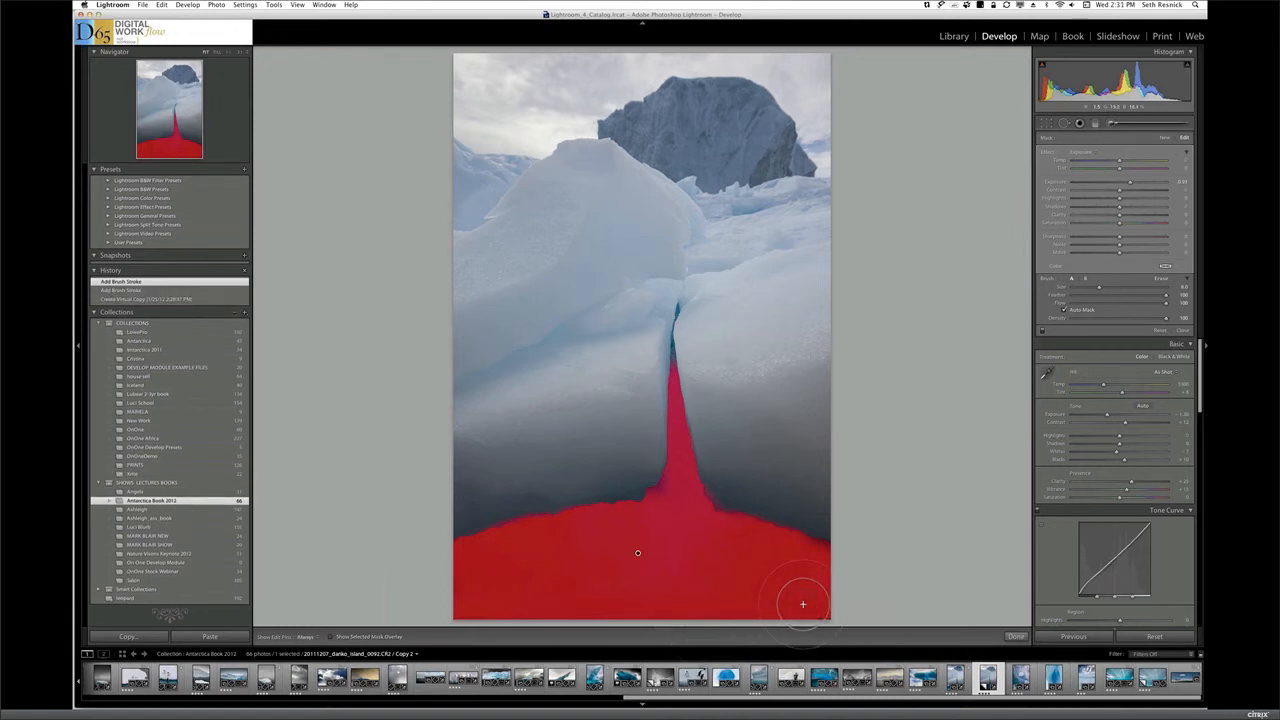
{"action": "key", "text": "o"}
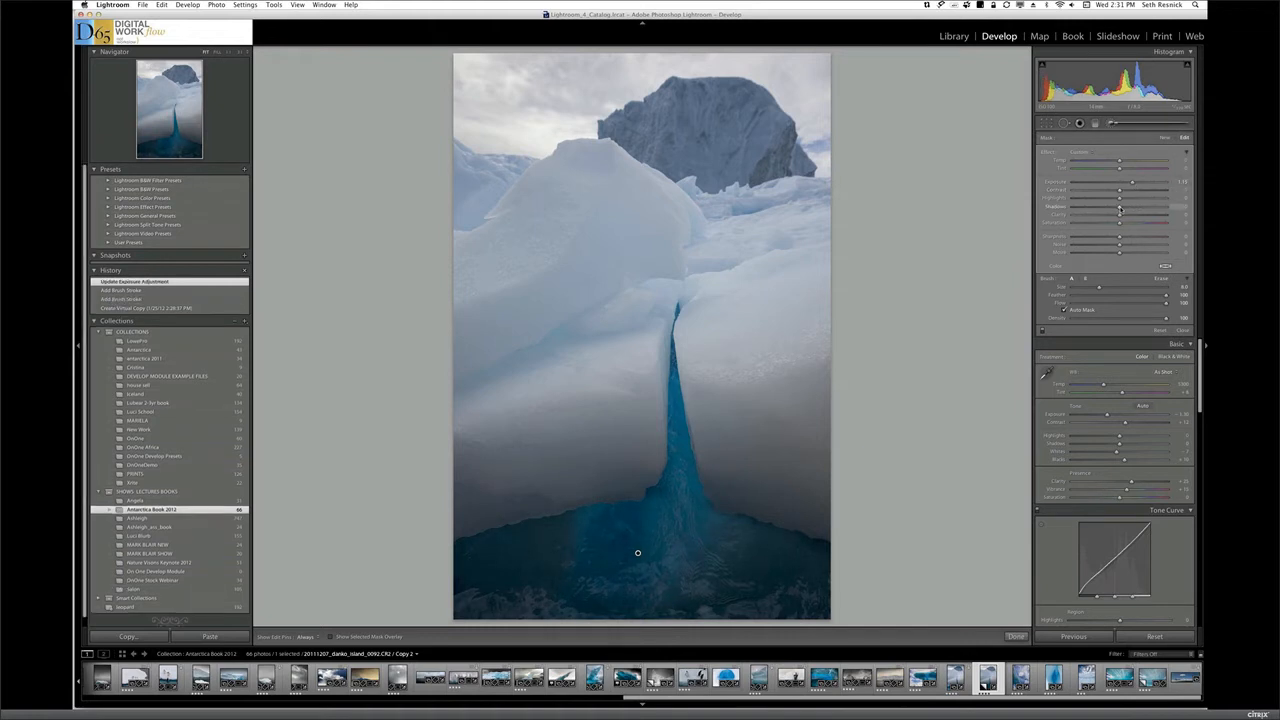
{"action": "left_click_drag", "start_coordinate": [1127, 208], "coordinate": [1146, 208]}
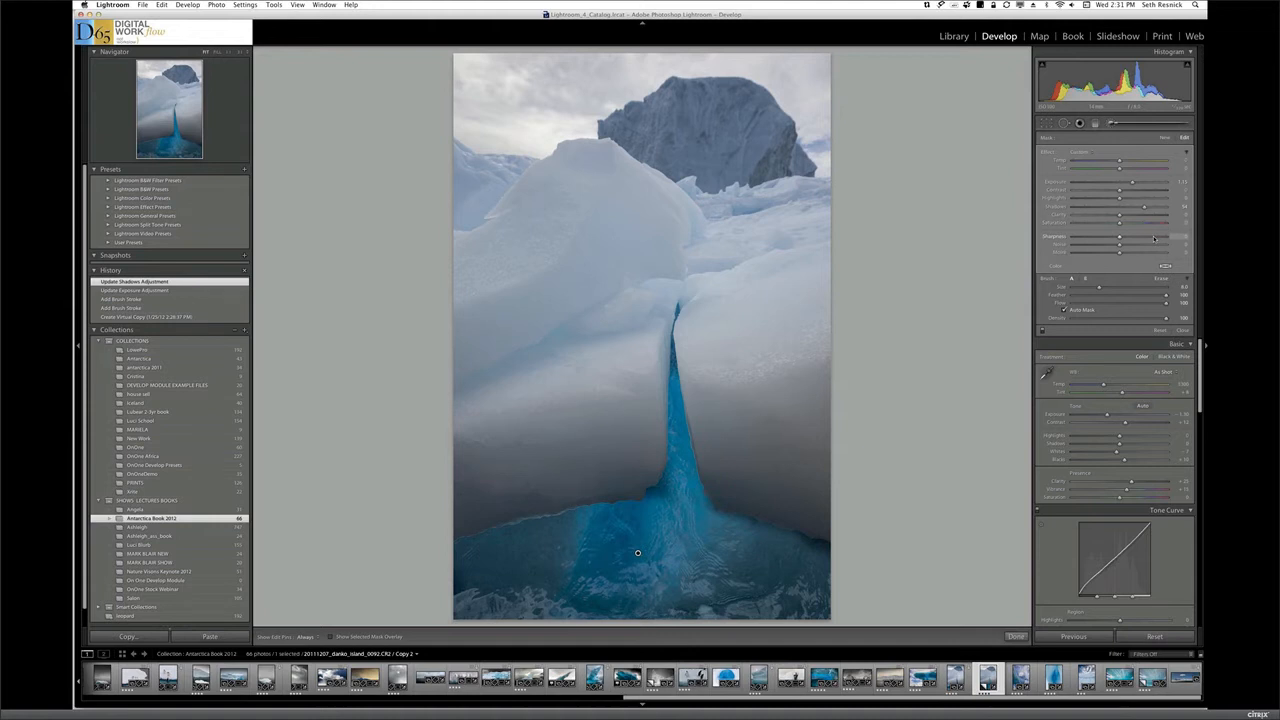
{"action": "key", "text": "Return"}
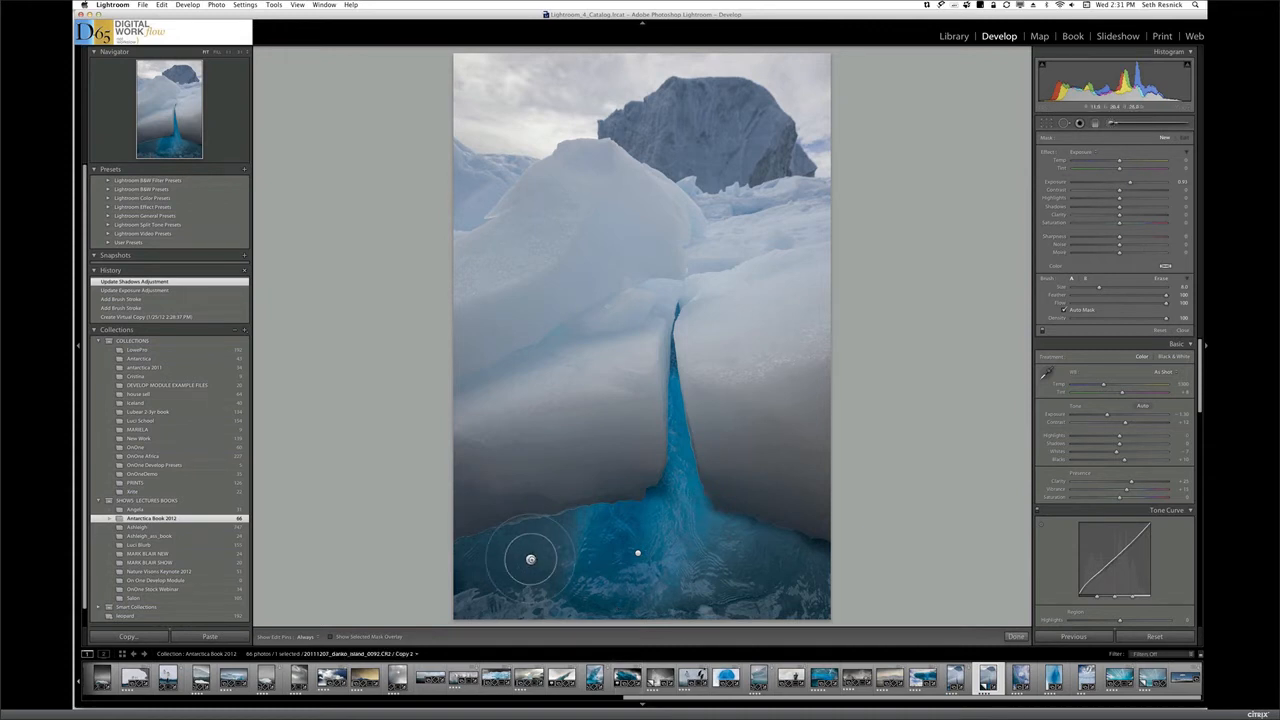
Paint a second exposure brush adjustment over the foreground water with the pins hidden and raise its saturation to about 37
{"action": "key", "text": "h"}
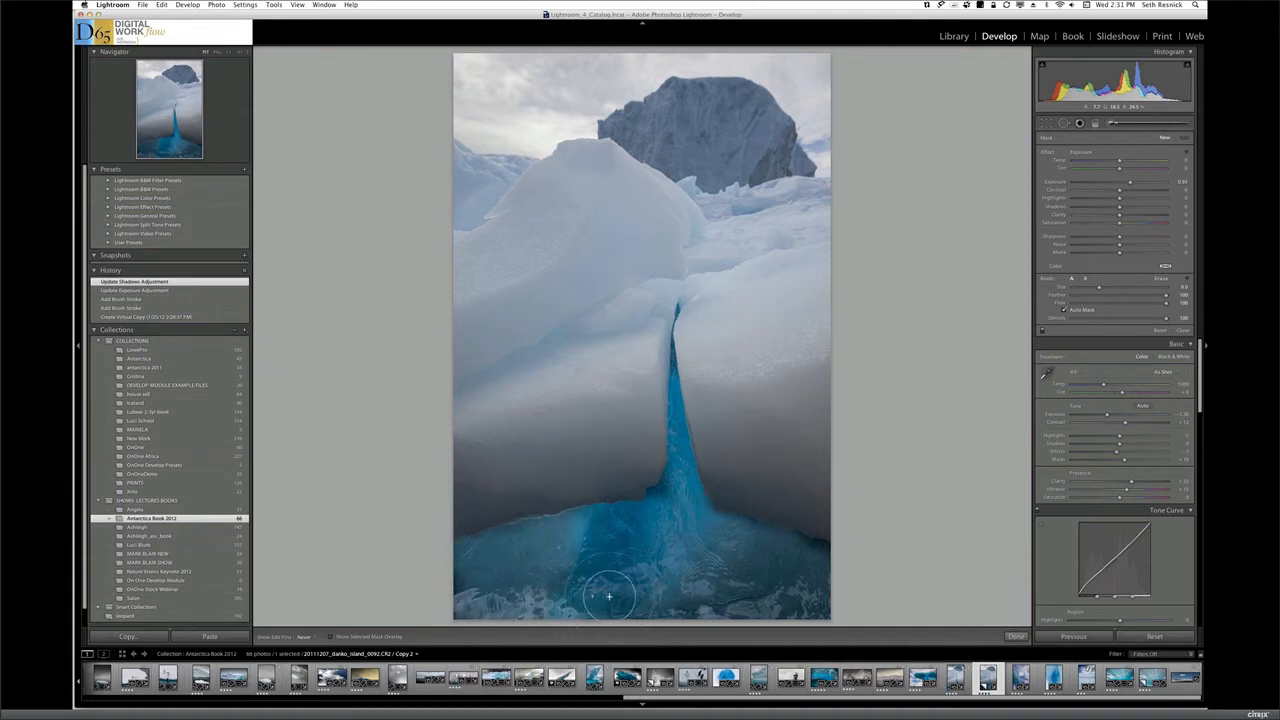
{"action": "mouse_move", "coordinate": [806, 578]}
{"action": "left_mouse_down"}
{"action": "mouse_move", "coordinate": [765, 561]}
{"action": "mouse_move", "coordinate": [765, 584]}
{"action": "mouse_move", "coordinate": [812, 589]}
{"action": "mouse_move", "coordinate": [749, 569]}
{"action": "mouse_move", "coordinate": [792, 581]}
{"action": "mouse_move", "coordinate": [755, 572]}
{"action": "mouse_move", "coordinate": [767, 576]}
{"action": "mouse_move", "coordinate": [750, 555]}
{"action": "mouse_move", "coordinate": [798, 561]}
{"action": "mouse_move", "coordinate": [754, 545]}
{"action": "mouse_move", "coordinate": [813, 561]}
{"action": "mouse_move", "coordinate": [784, 568]}
{"action": "mouse_move", "coordinate": [761, 601]}
{"action": "mouse_move", "coordinate": [664, 606]}
{"action": "mouse_move", "coordinate": [745, 603]}
{"action": "mouse_move", "coordinate": [788, 589]}
{"action": "mouse_move", "coordinate": [787, 573]}
{"action": "mouse_move", "coordinate": [785, 592]}
{"action": "mouse_move", "coordinate": [767, 572]}
{"action": "mouse_move", "coordinate": [805, 564]}
{"action": "mouse_move", "coordinate": [785, 555]}
{"action": "mouse_move", "coordinate": [764, 568]}
{"action": "mouse_move", "coordinate": [752, 606]}
{"action": "left_mouse_up"}
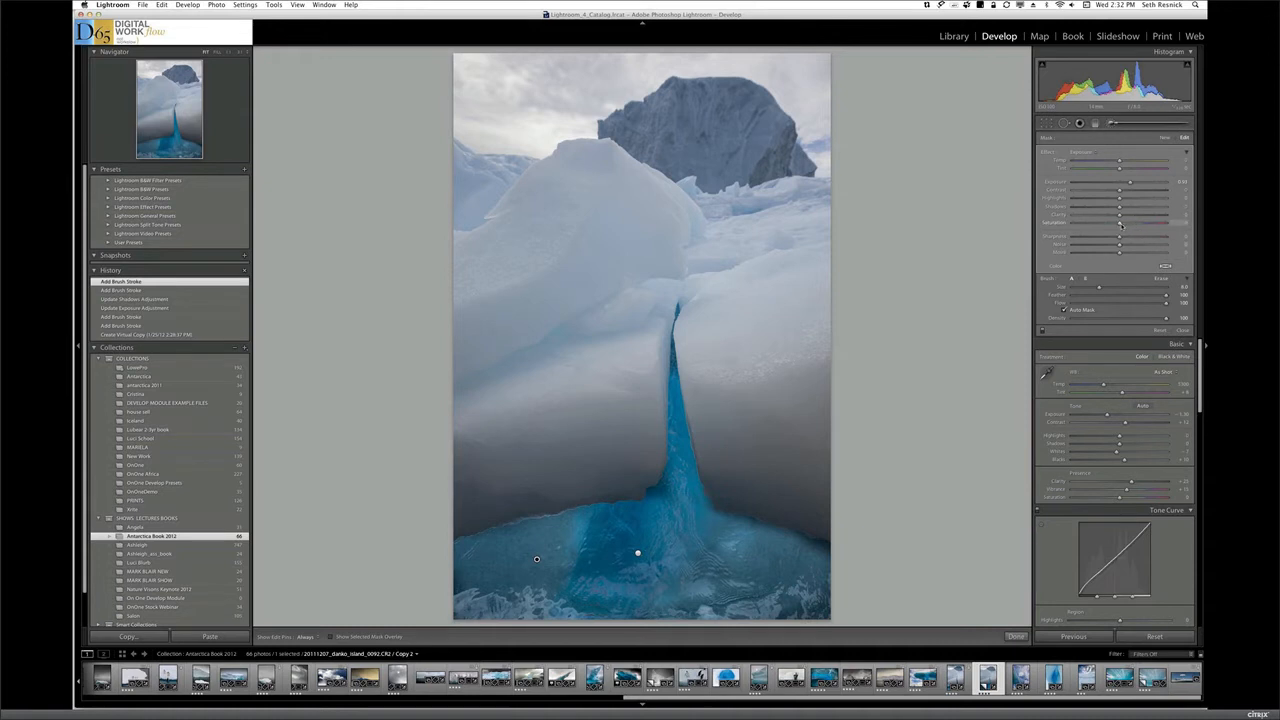
{"action": "left_click_drag", "start_coordinate": [1120, 225], "coordinate": [1137, 226]}
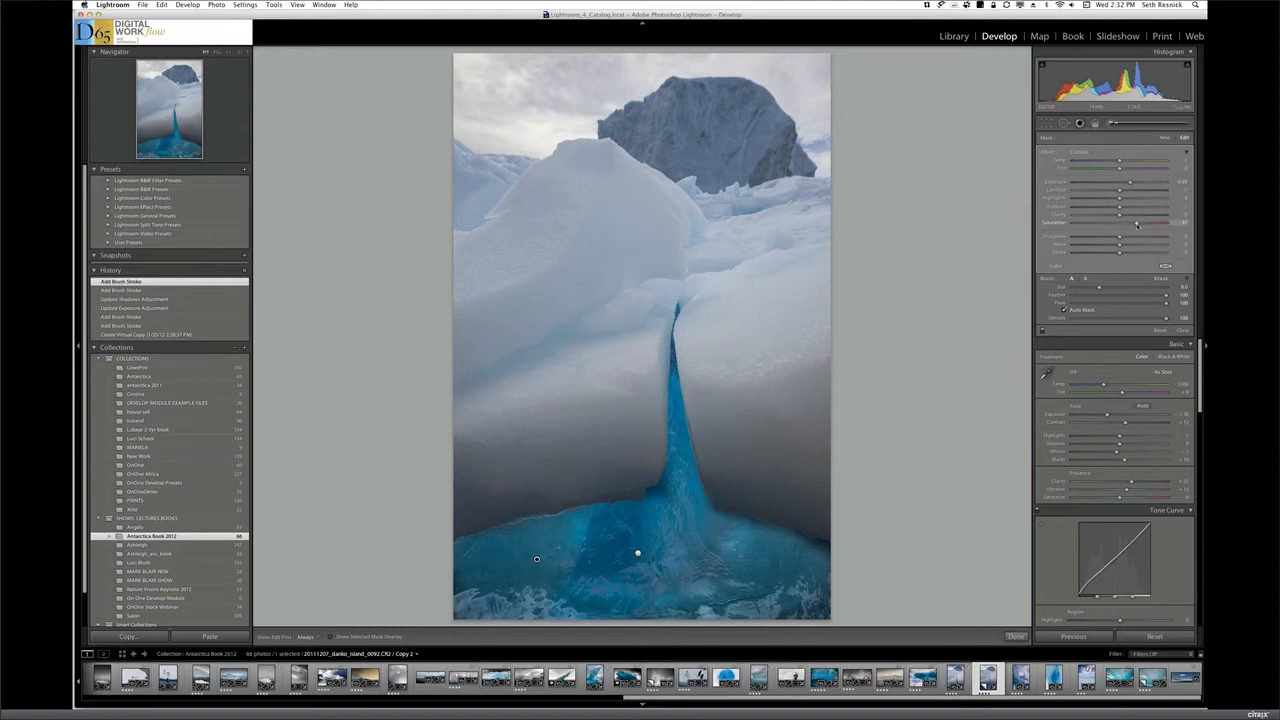
{"action": "left_click_drag", "start_coordinate": [1133, 221], "coordinate": [1135, 222]}
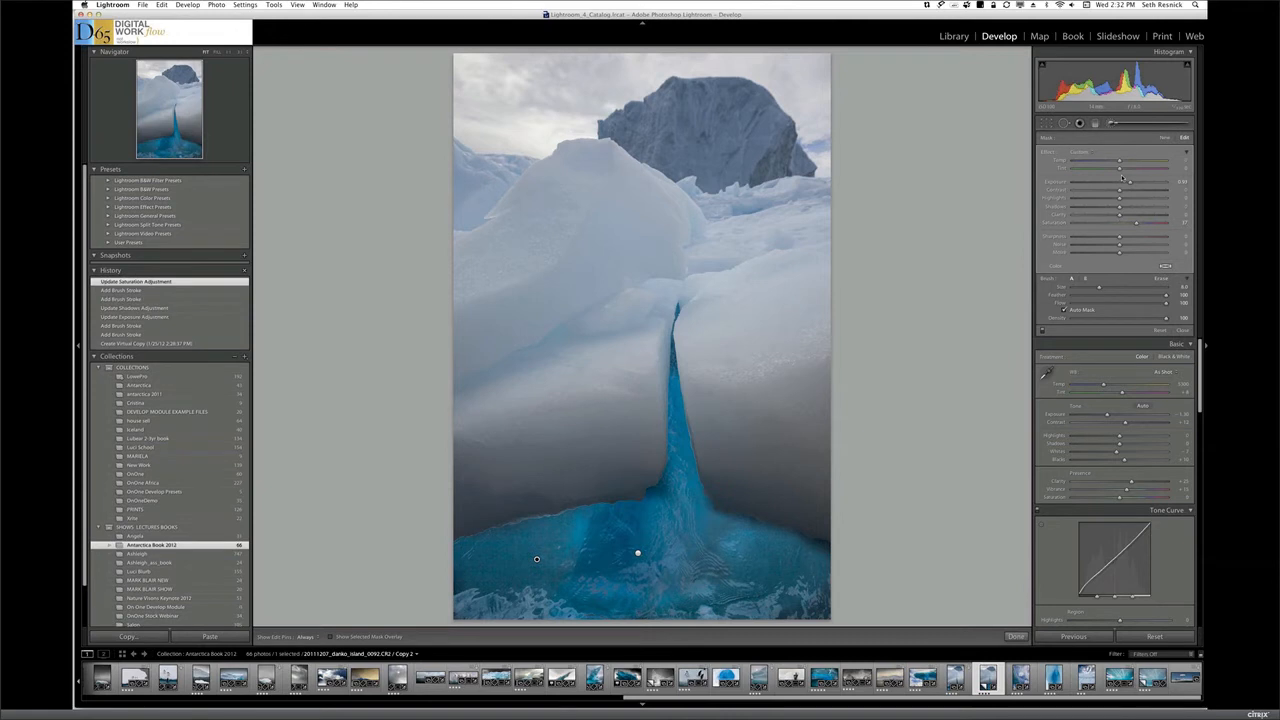
{"action": "key", "text": "Return"}
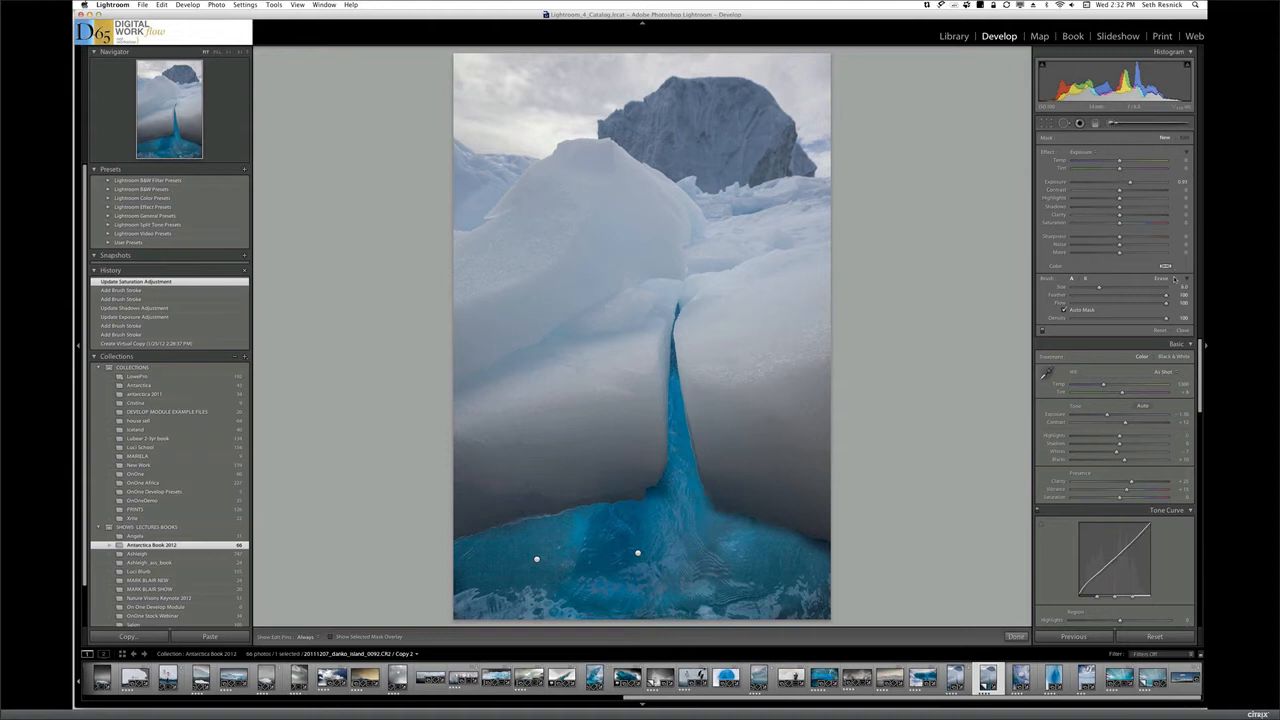
Set the photo's overall exposure to -0.70 and pick the white balance from the front iceberg, using an enlarged loupe scale
{"action": "left_click_drag", "start_coordinate": [1199, 383], "coordinate": [1199, 395]}
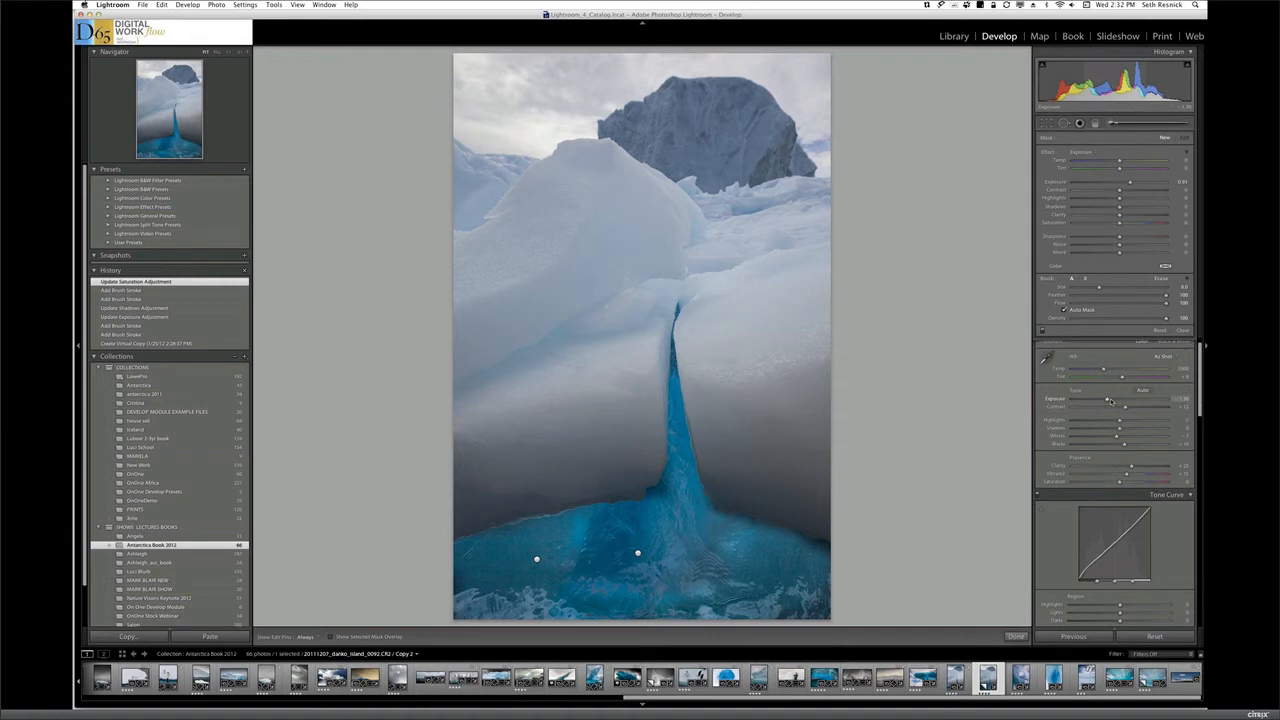
{"action": "left_click_drag", "start_coordinate": [1108, 400], "coordinate": [1111, 401]}
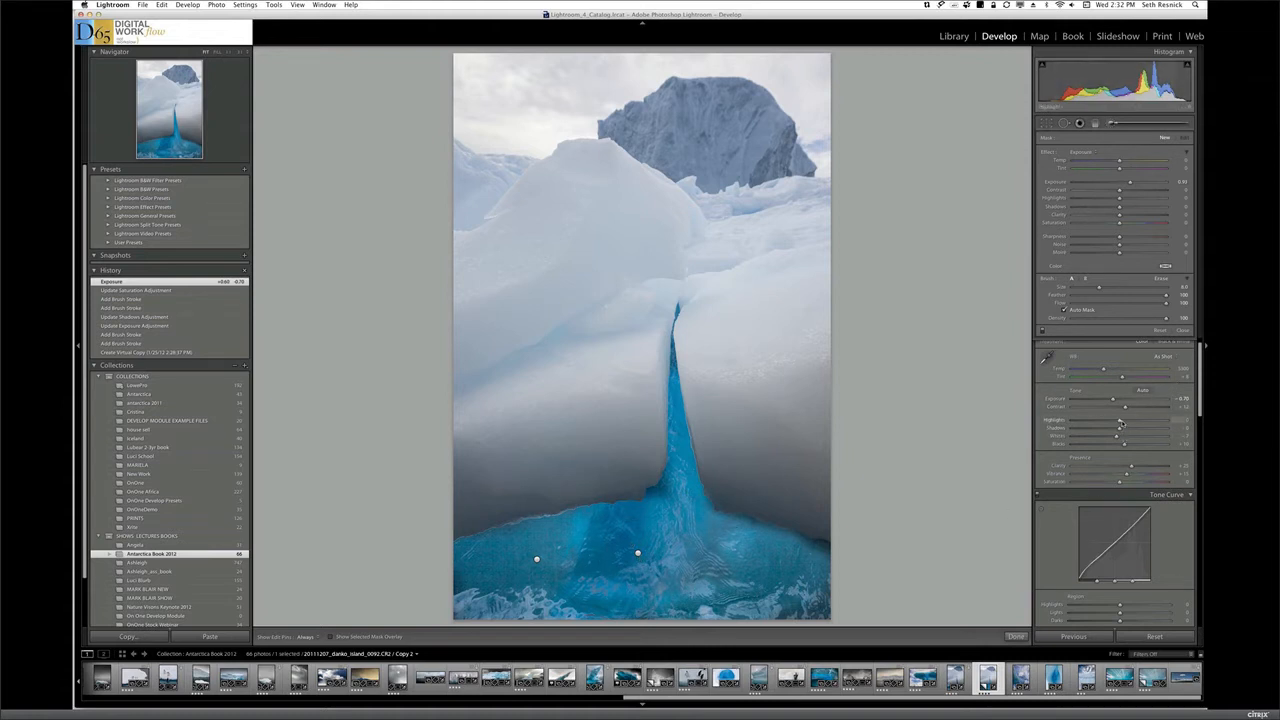
{"action": "left_click", "coordinate": [1047, 356]}
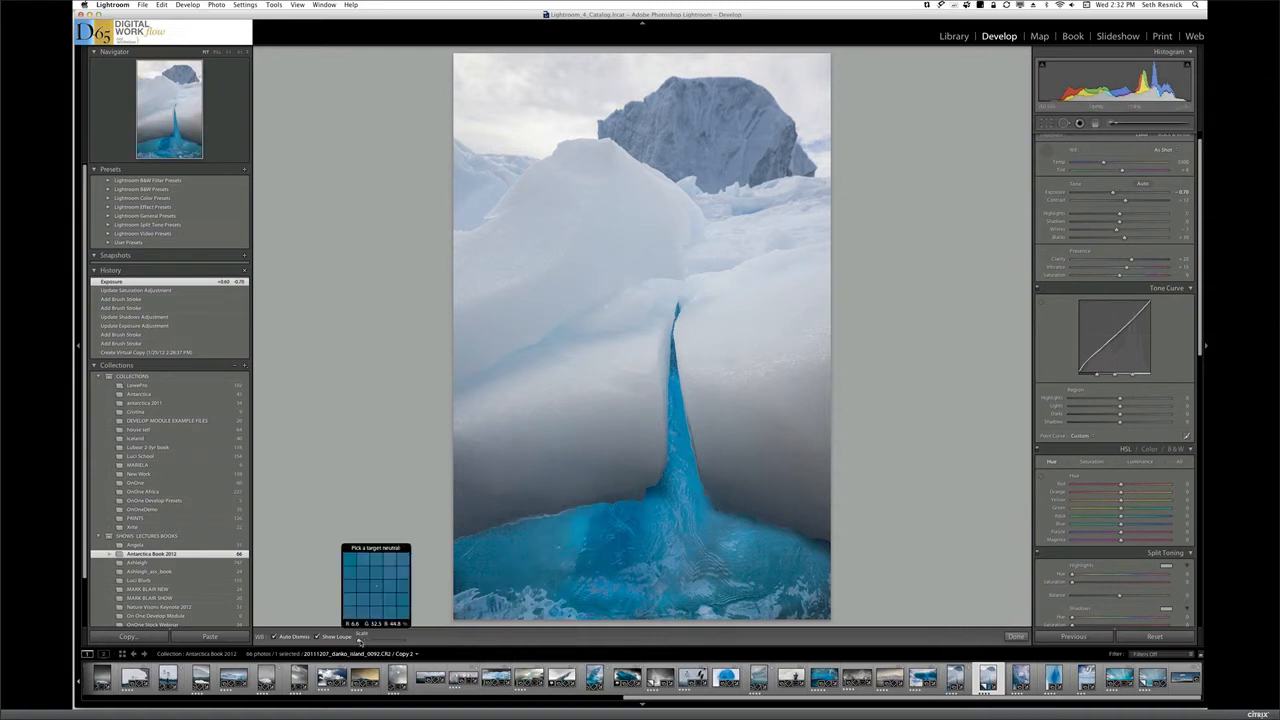
{"action": "left_click_drag", "start_coordinate": [358, 641], "coordinate": [385, 641]}
{"action": "left_click", "coordinate": [598, 178]}
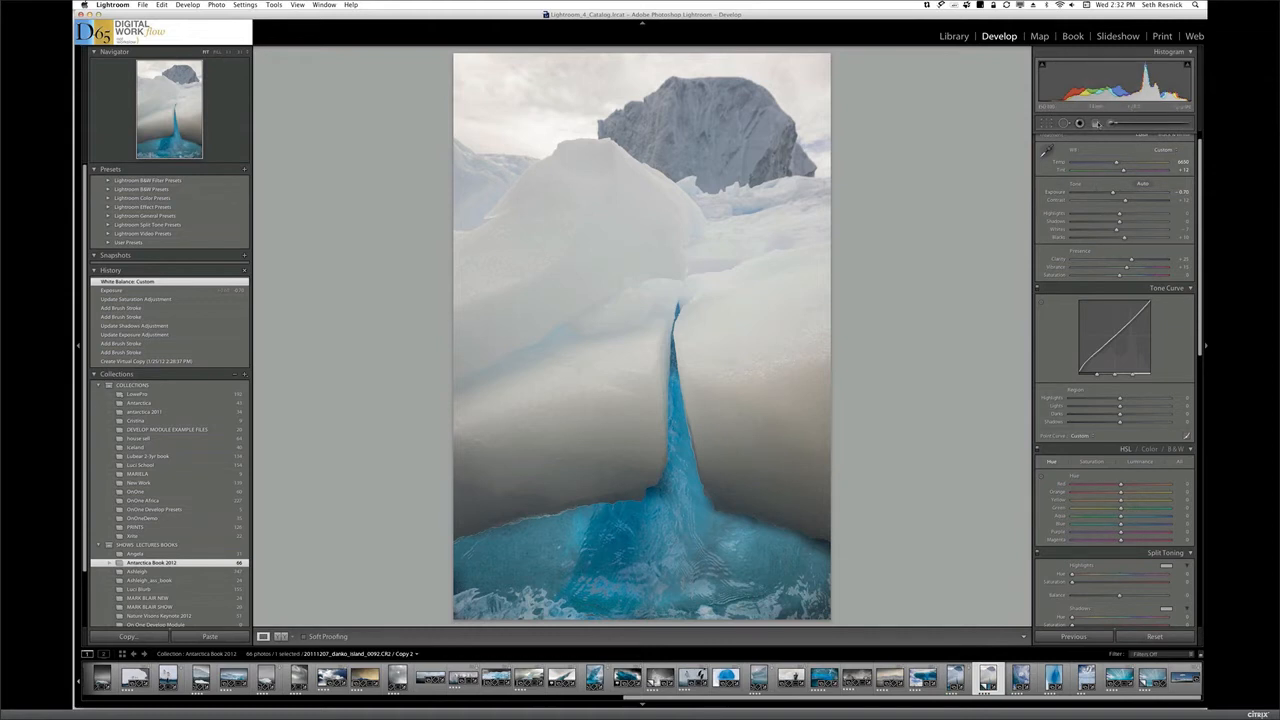
Darken the upper-left sky with a diagonal graduated filter at about -1.4 exposure and about -27 saturation
{"action": "left_click", "coordinate": [1096, 123]}
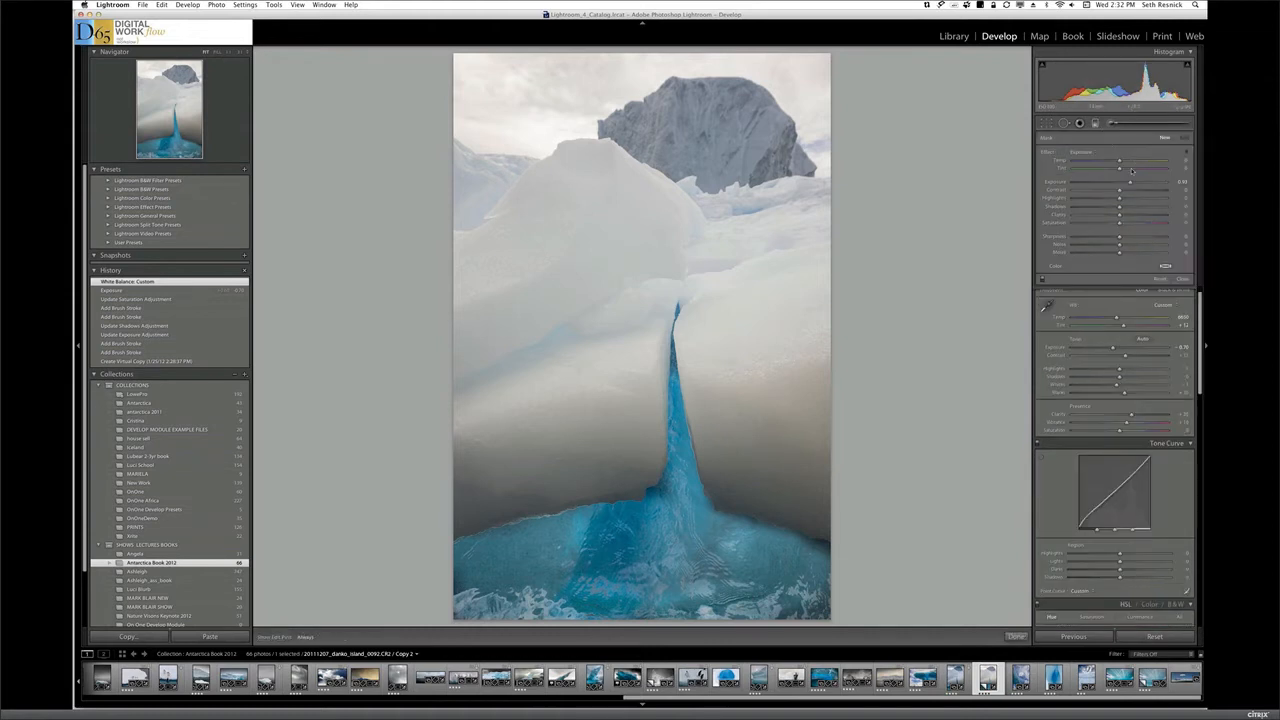
{"action": "left_click_drag", "start_coordinate": [1131, 183], "coordinate": [1113, 184]}
{"action": "left_click_drag", "start_coordinate": [501, 101], "coordinate": [580, 208]}
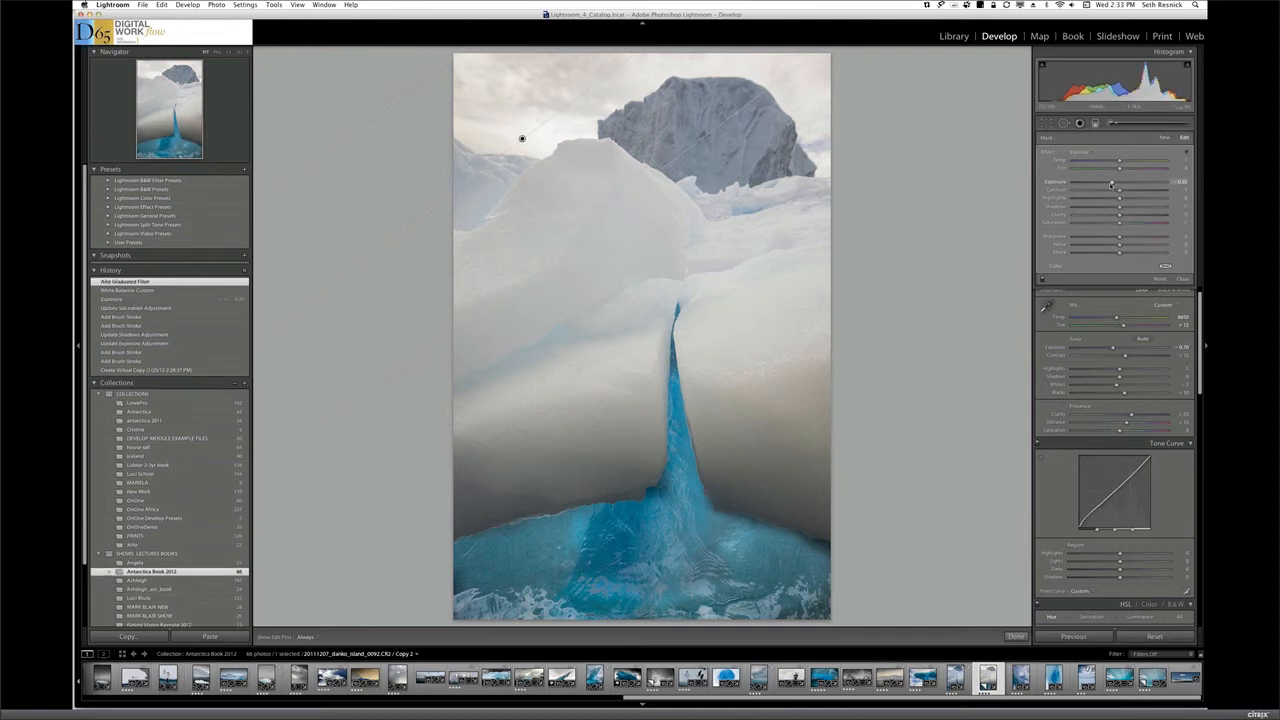
{"action": "left_click_drag", "start_coordinate": [1110, 184], "coordinate": [1102, 187]}
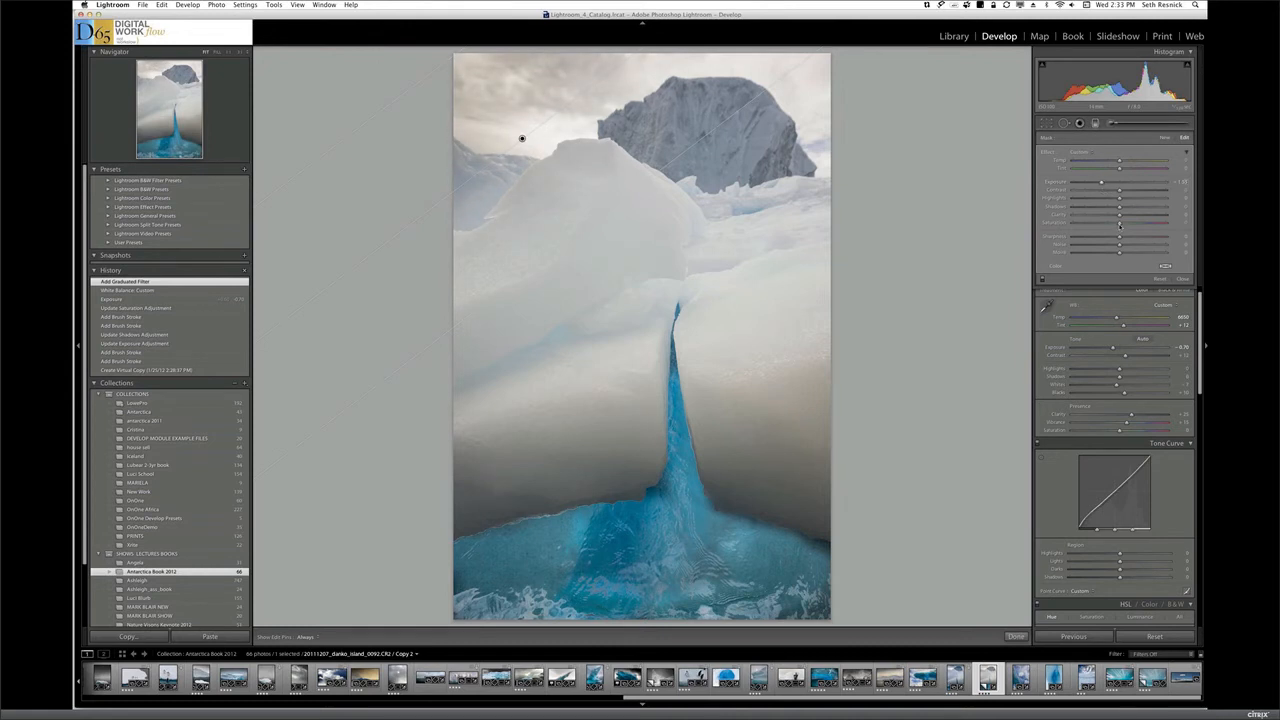
{"action": "left_click_drag", "start_coordinate": [1119, 226], "coordinate": [1100, 228]}
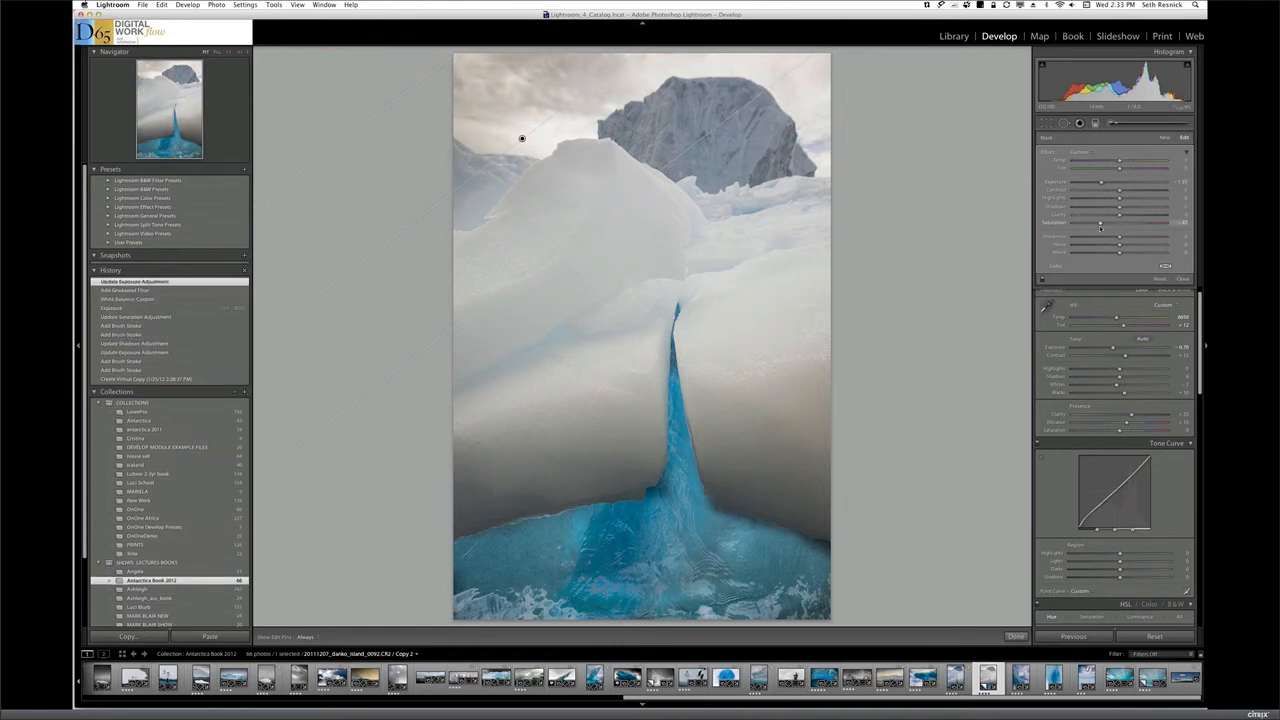
{"action": "left_click_drag", "start_coordinate": [1101, 225], "coordinate": [1104, 226]}
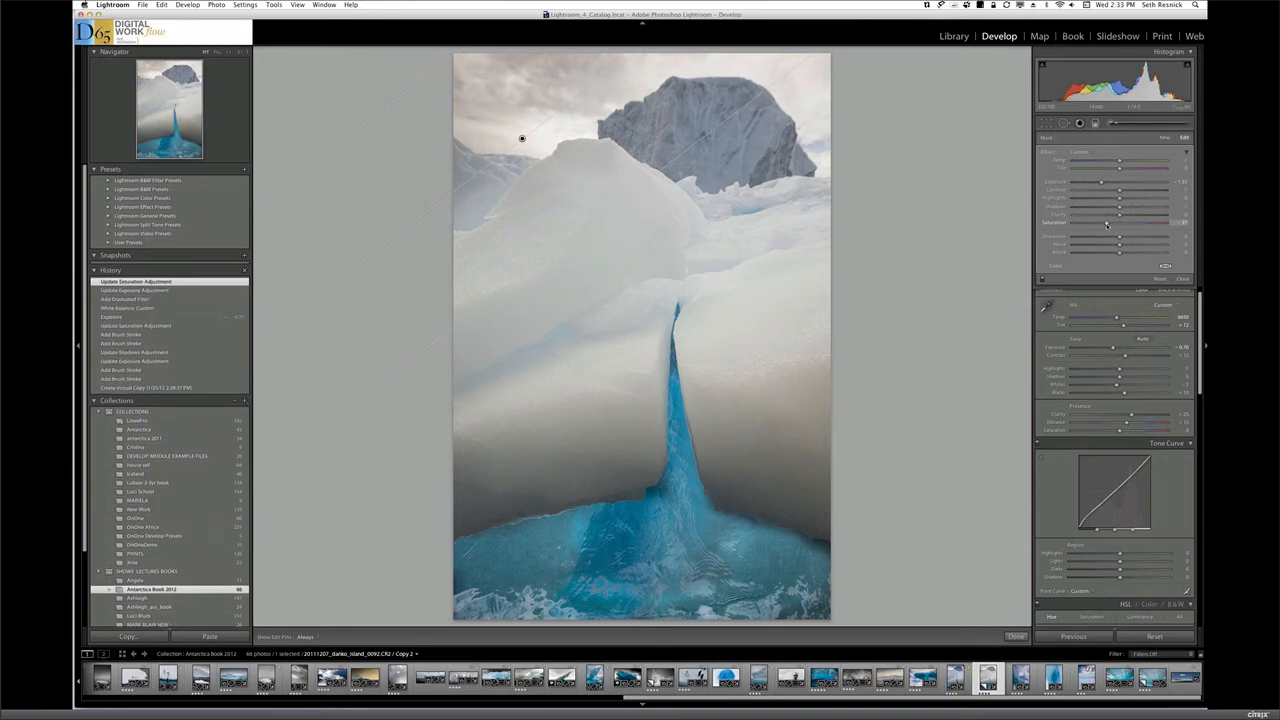
Add two more darkening graduated filters at about -0.56 exposure, one diagonal over the upper-right sky and one straight along the top edge
{"action": "left_click", "coordinate": [1164, 138]}
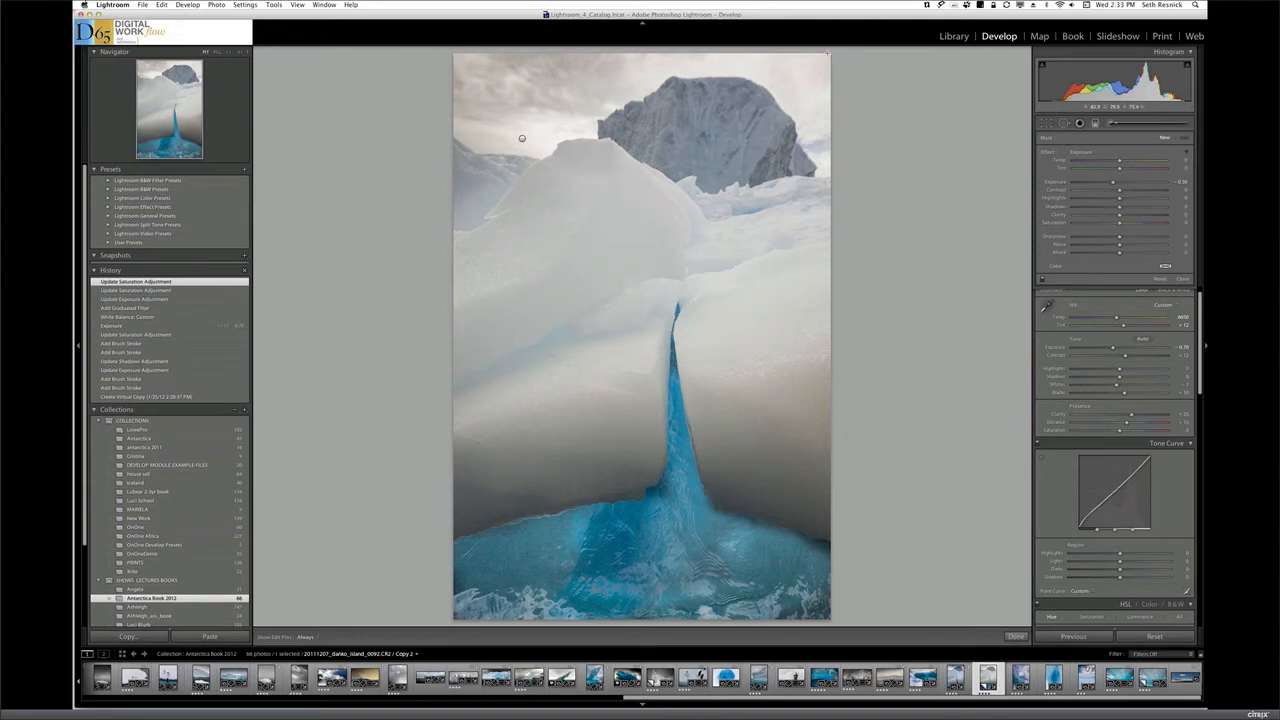
{"action": "left_click_drag", "start_coordinate": [781, 86], "coordinate": [750, 140]}
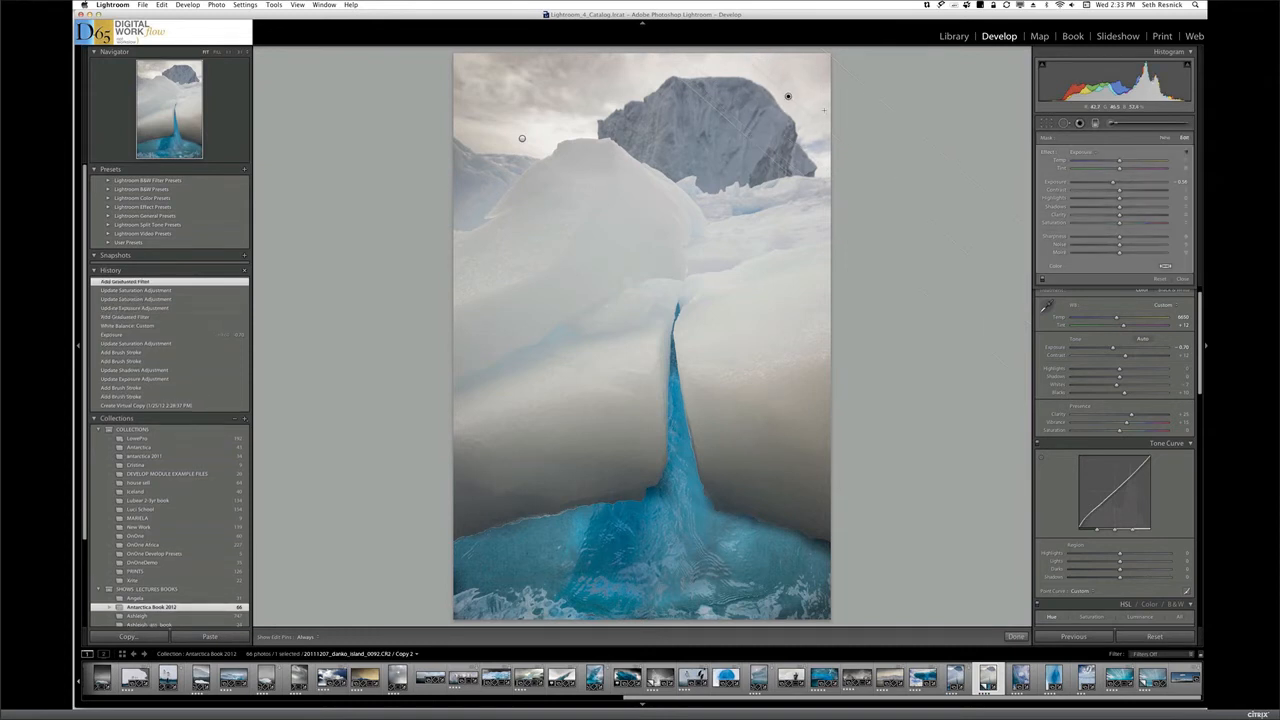
{"action": "left_click", "coordinate": [1165, 138]}
{"action": "key", "text": "shift"}
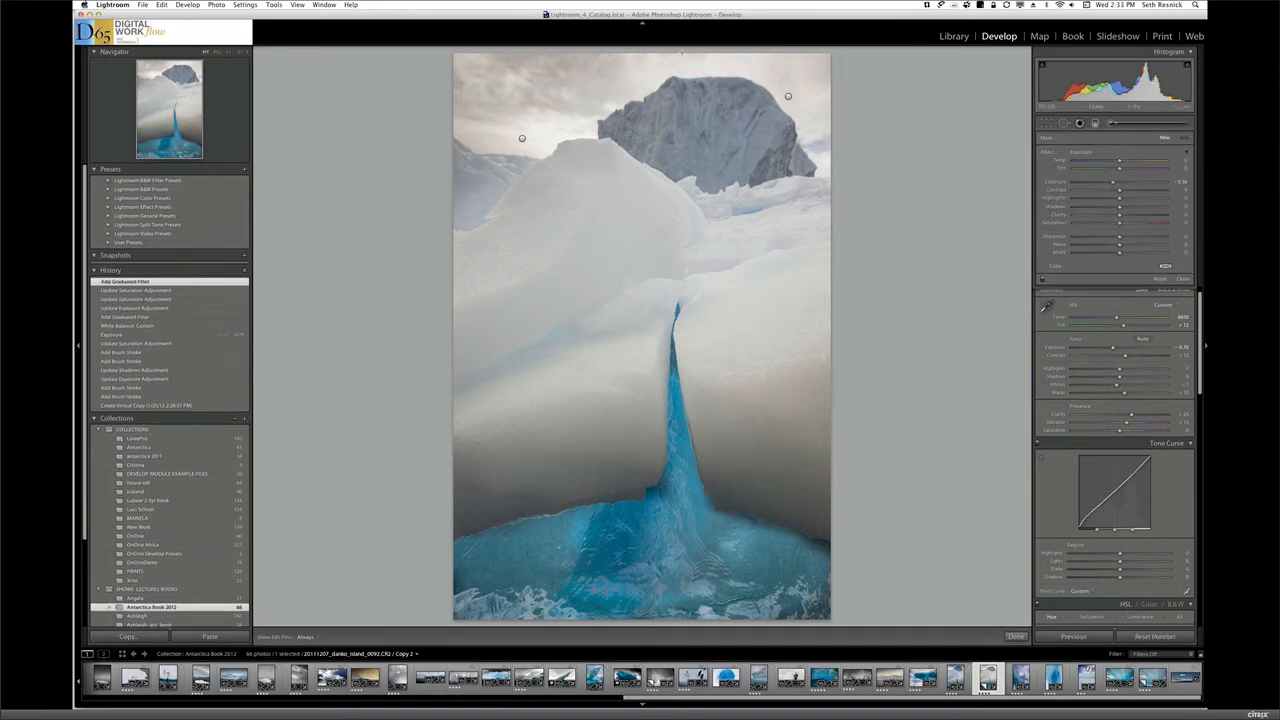
{"action": "left_click_drag", "start_coordinate": [680, 62], "coordinate": [680, 88]}
{"action": "left_click_drag", "start_coordinate": [794, 60], "coordinate": [794, 63]}
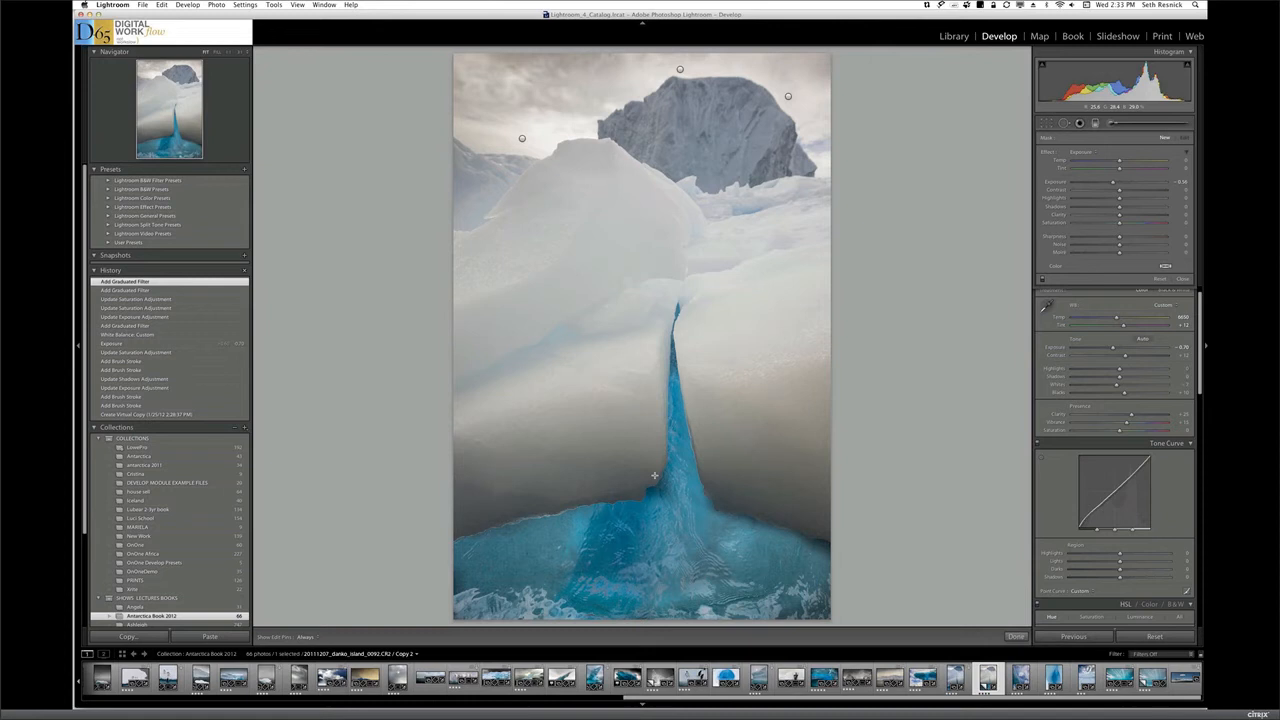
Compare the before and after views of the edited virtual copy, and show the original 20111207_danko_island_0092.CR2
{"action": "key", "text": "backslash"}
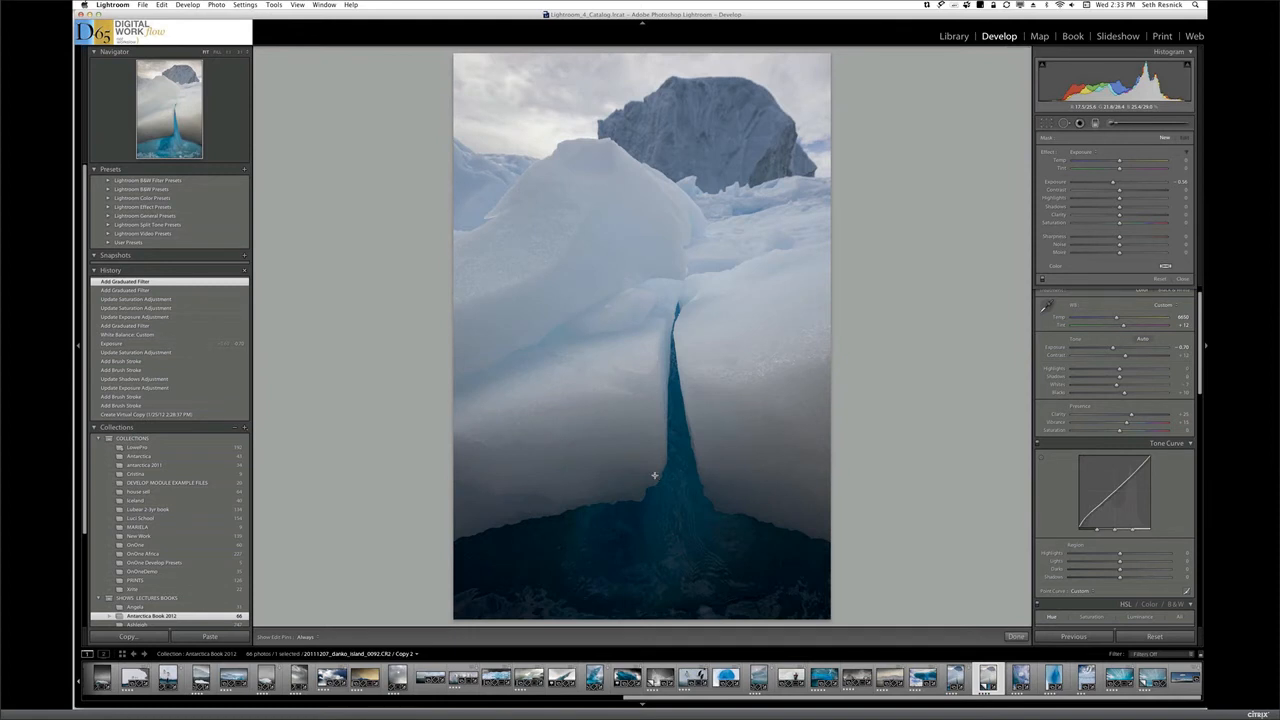
{"action": "key", "text": "backslash"}
{"action": "key", "text": "backslash"}
{"action": "key", "text": "backslash"}
{"action": "key", "text": "backslash"}
{"action": "key", "text": "backslash"}
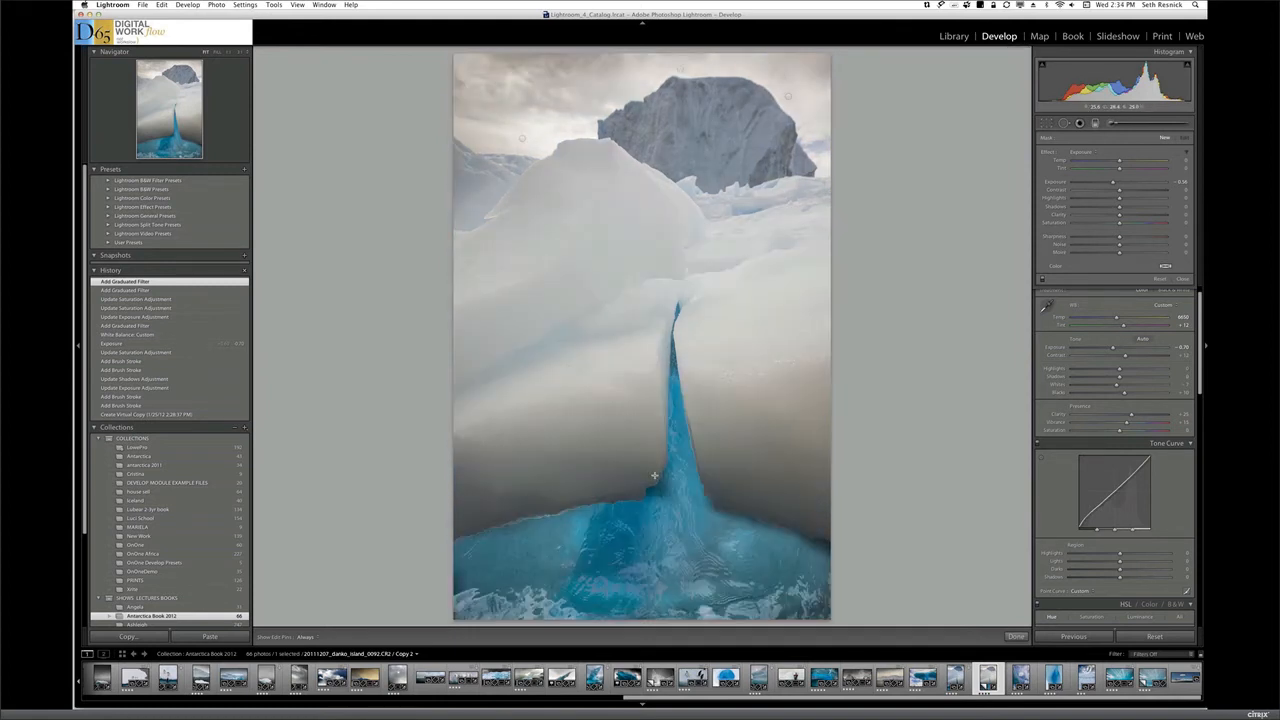
{"action": "key", "text": "backslash"}
{"action": "key", "text": "backslash"}
{"action": "key", "text": "backslash"}
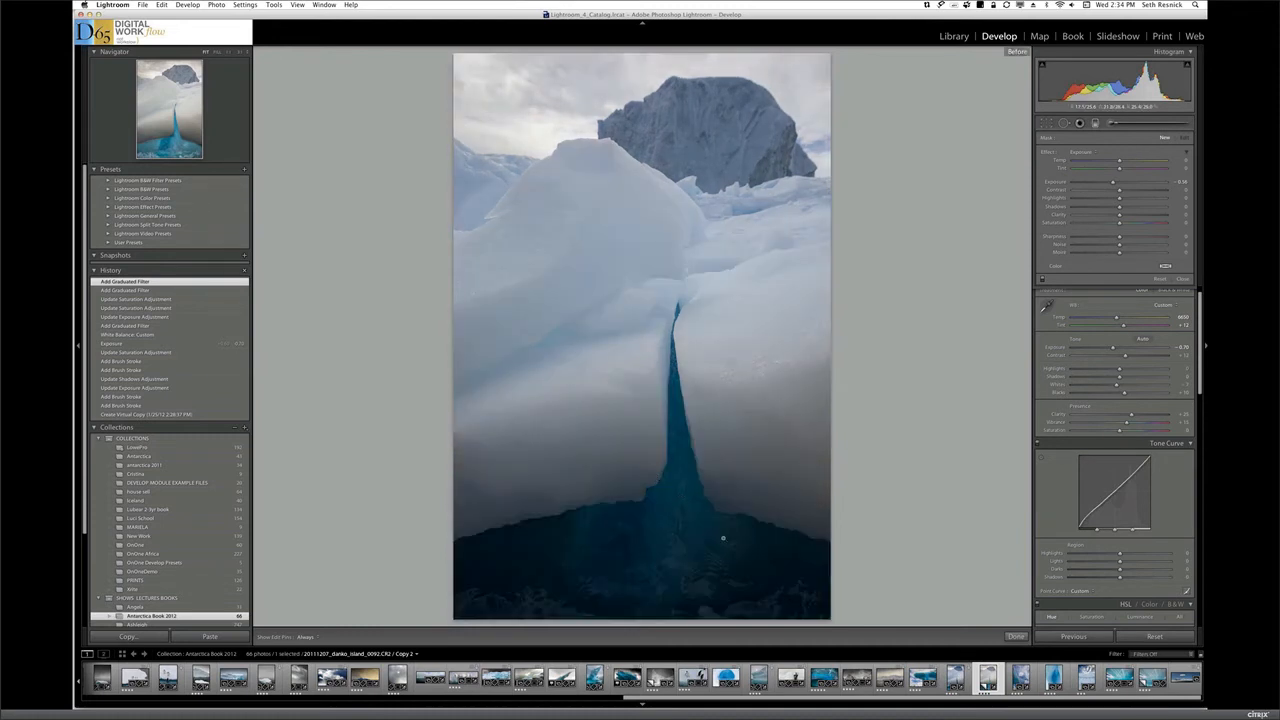
{"action": "key", "text": "backslash"}
{"action": "key", "text": "Left"}
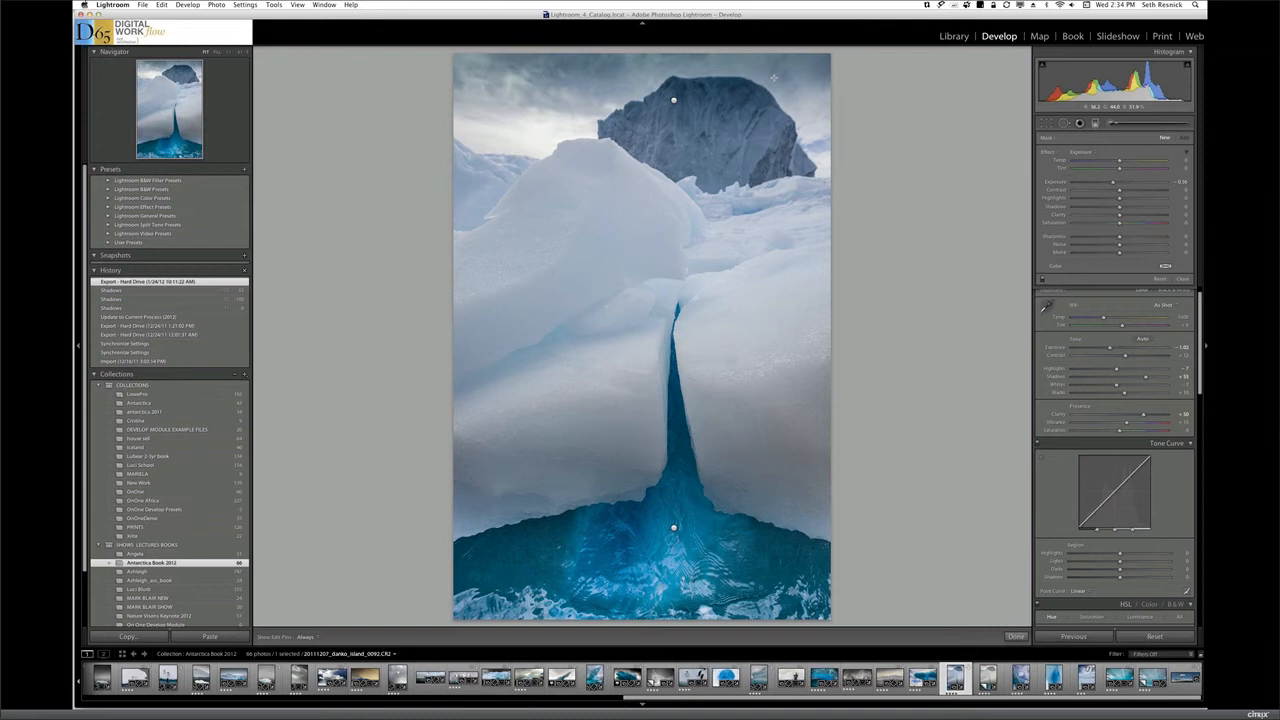
Find 20111205_neko_harbour_0009.cr2, the vertical shot of a small blue iceberg under storm clouds, in the Library grid and open it in Develop
{"action": "left_click", "coordinate": [955, 37]}
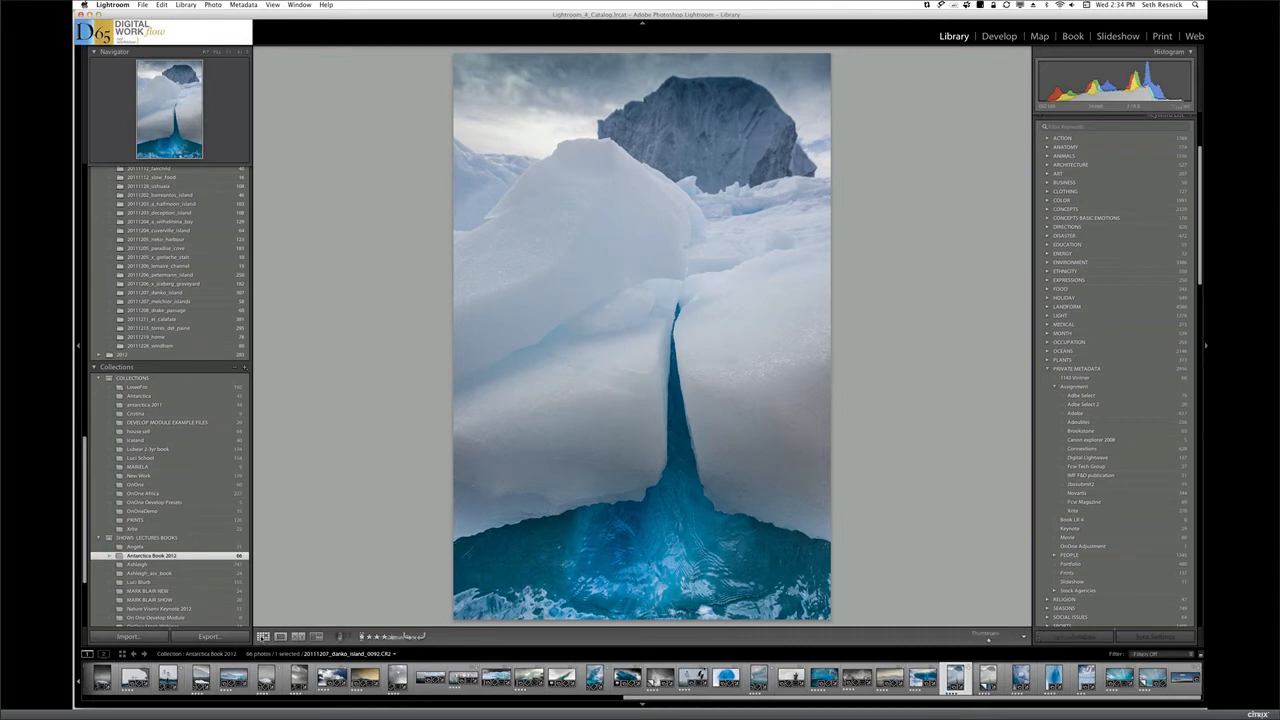
{"action": "key", "text": "g"}
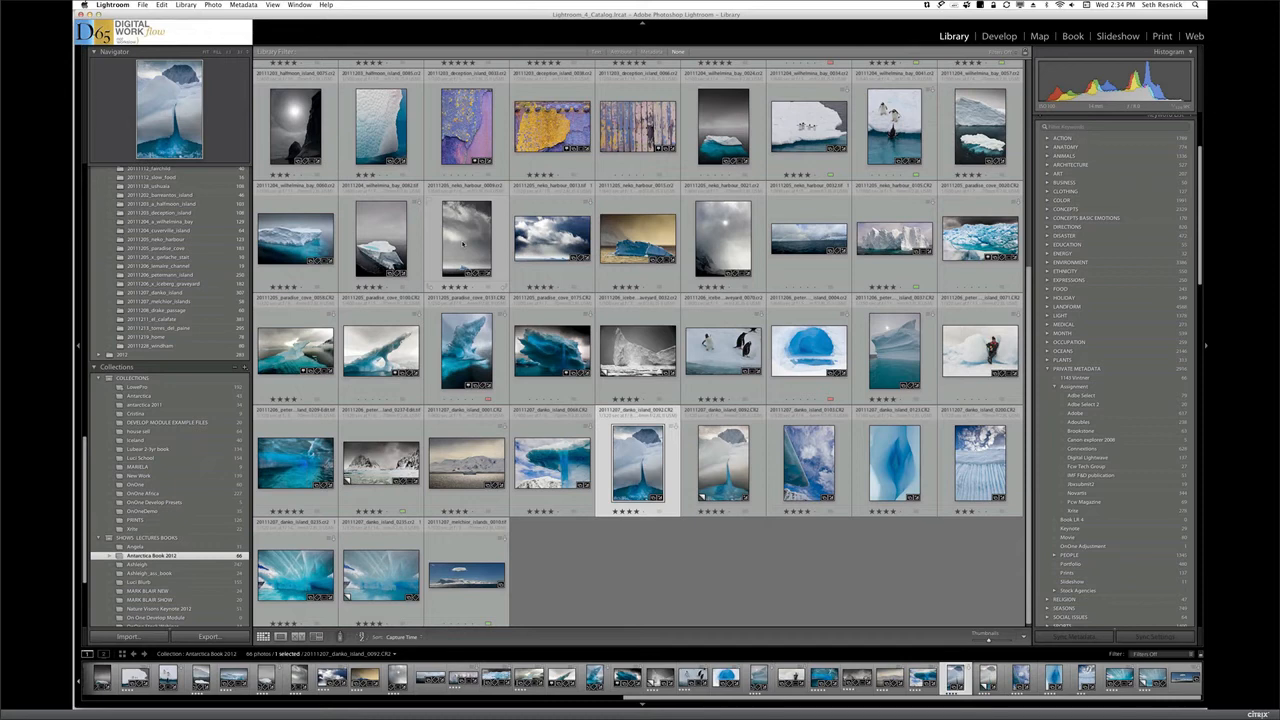
{"action": "left_click", "coordinate": [463, 243]}
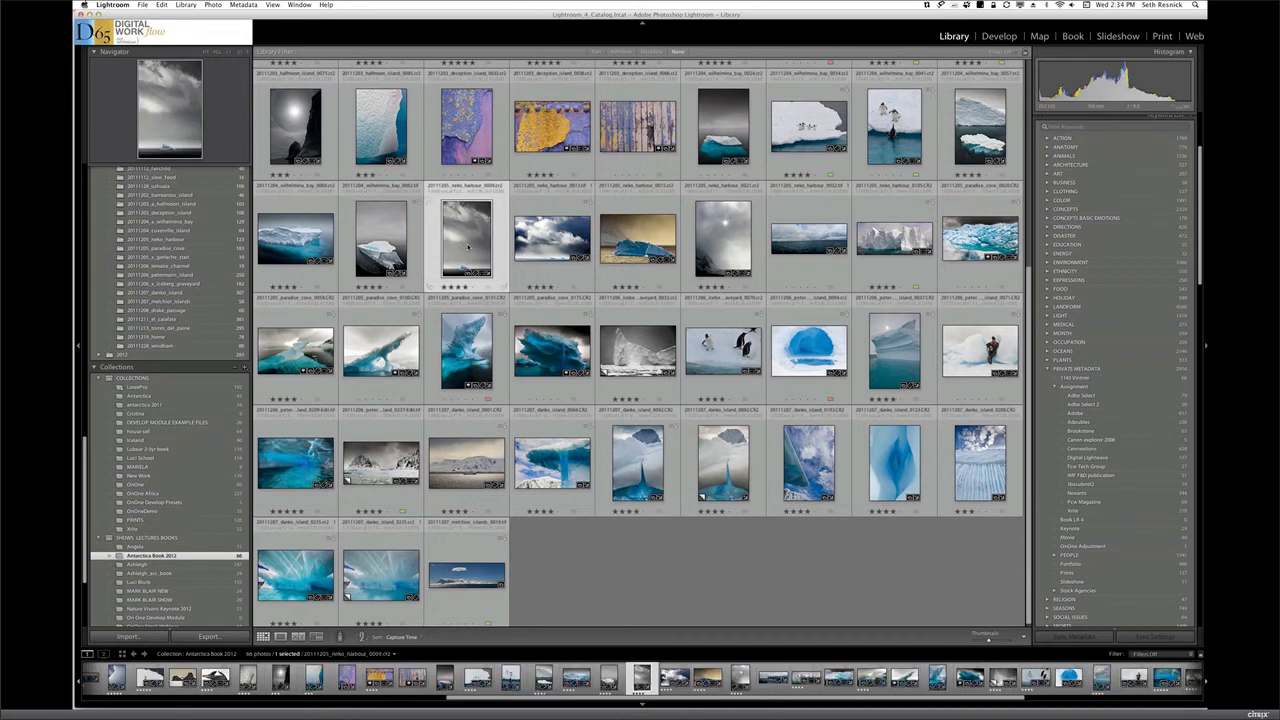
{"action": "double_click", "coordinate": [467, 246]}
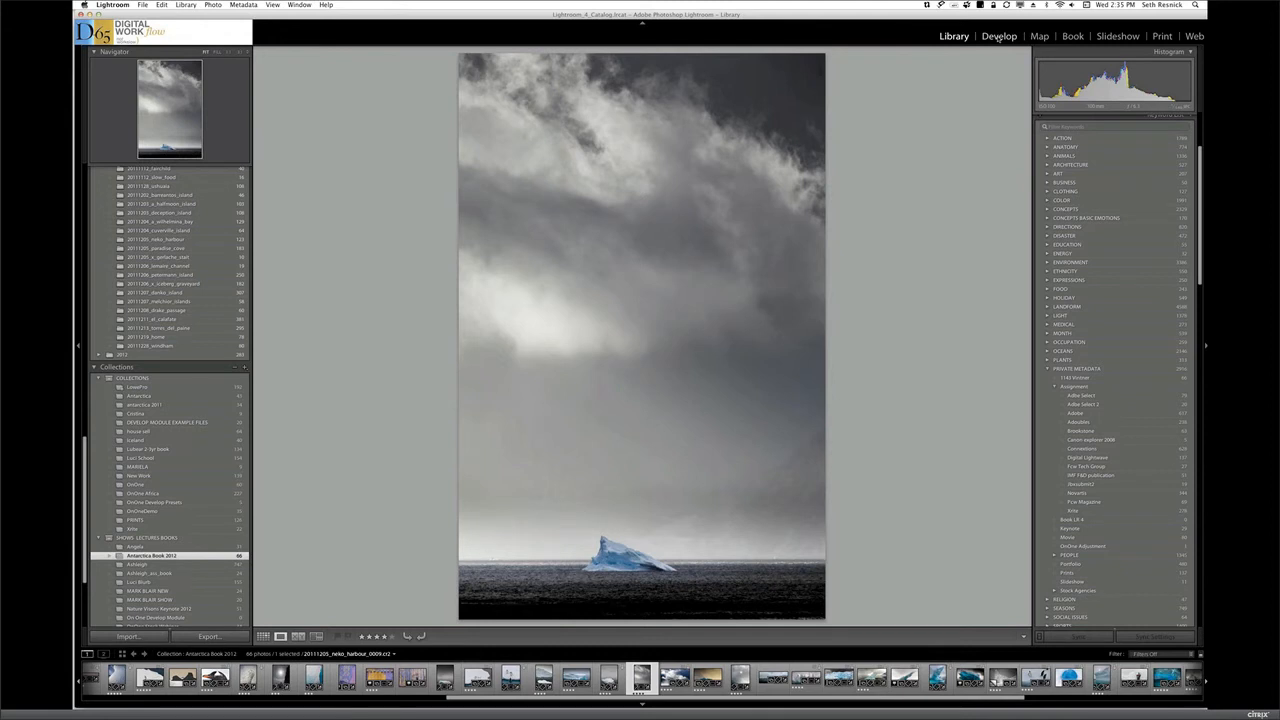
{"action": "left_click", "coordinate": [998, 37]}
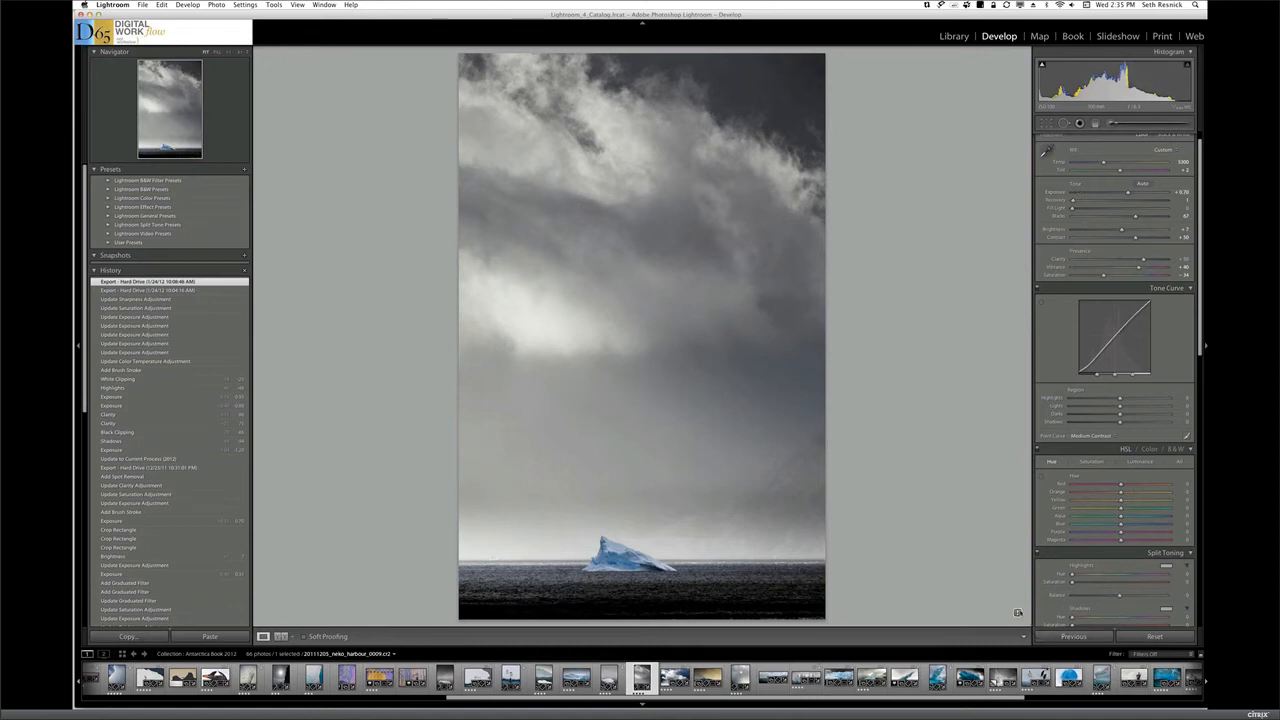
Update only this iceberg photo to the current process version
{"action": "left_click", "coordinate": [1017, 613]}
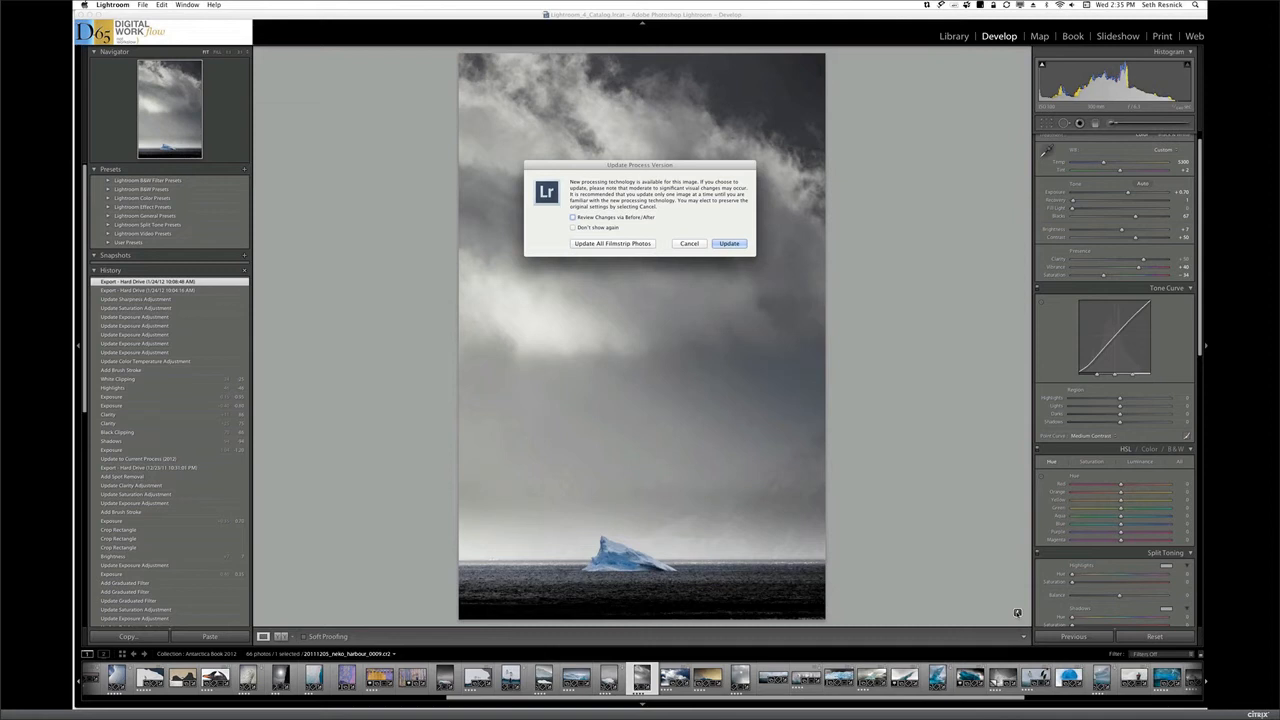
{"action": "left_click", "coordinate": [729, 244]}
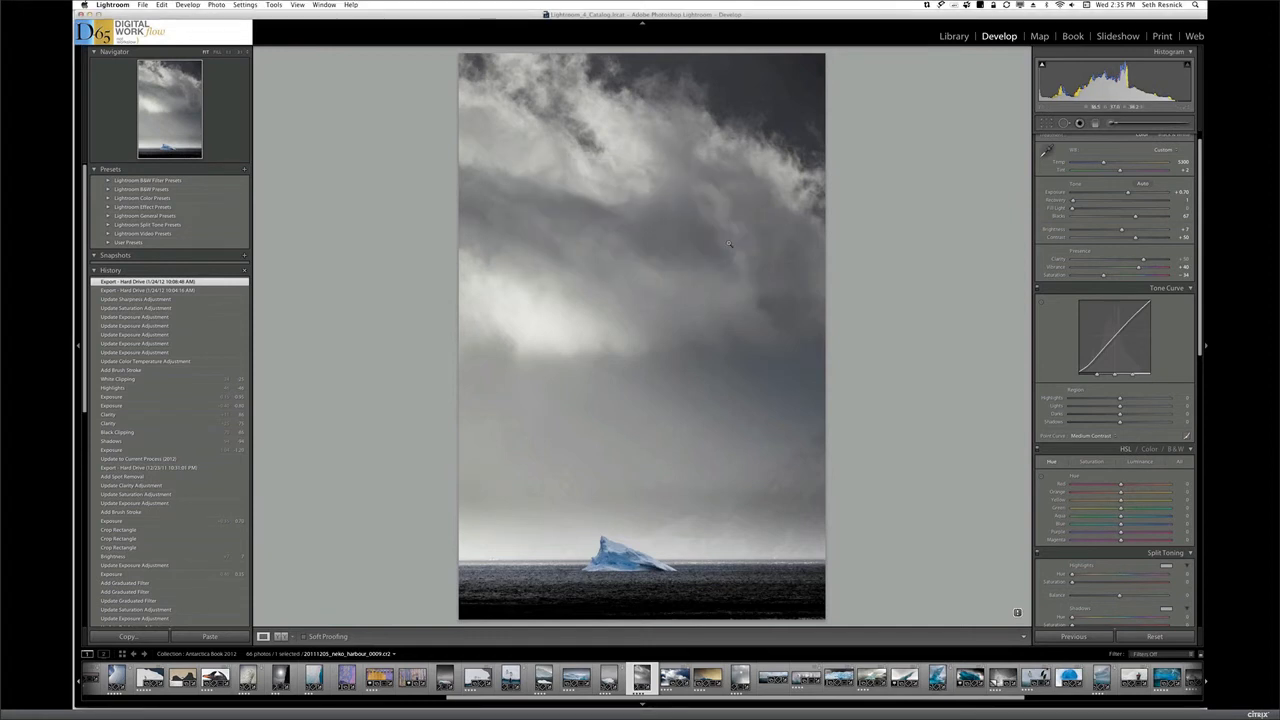
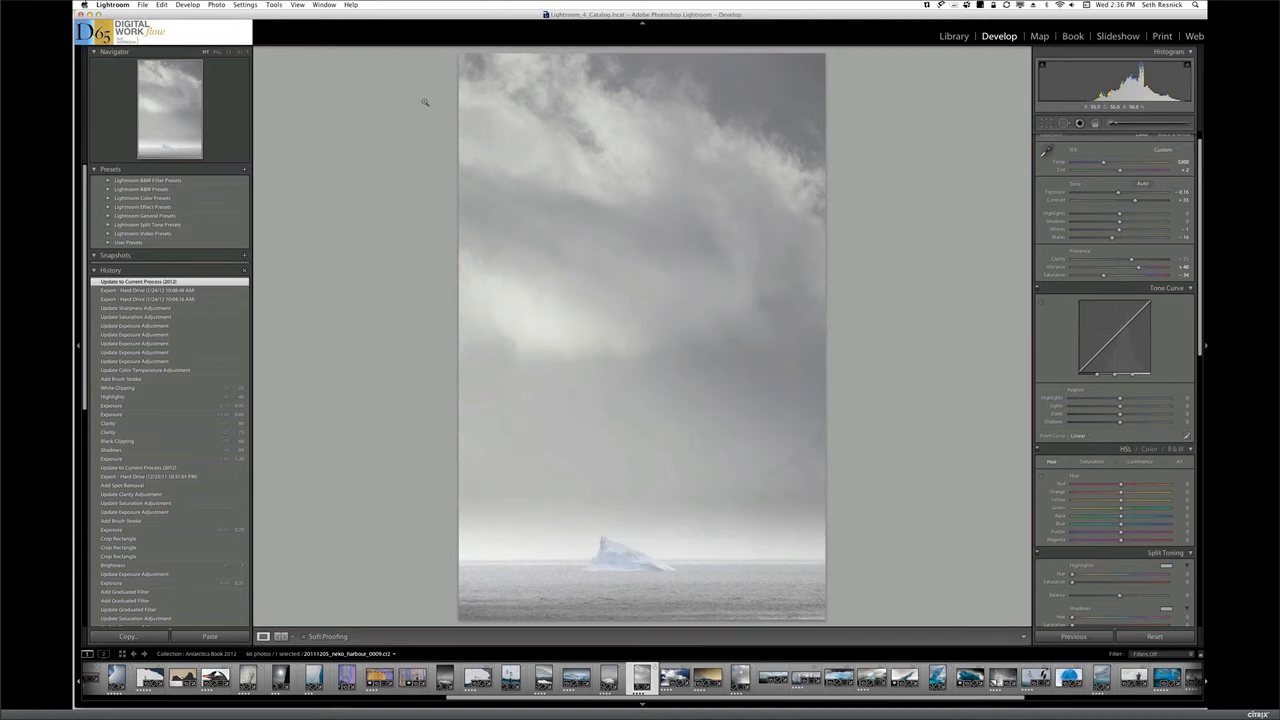
Create a virtual copy of the Neko Harbour iceberg photo and reset all of the copy's develop settings
{"action": "left_click", "coordinate": [217, 5]}
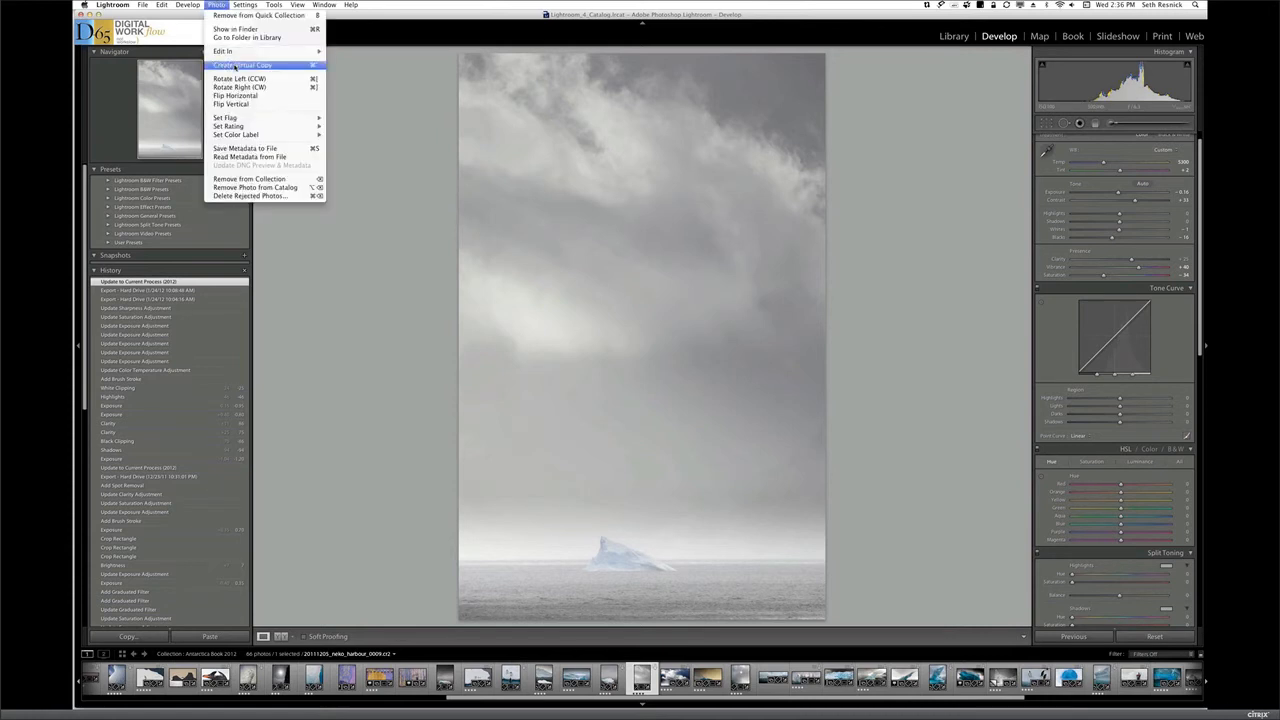
{"action": "left_click", "coordinate": [242, 65]}
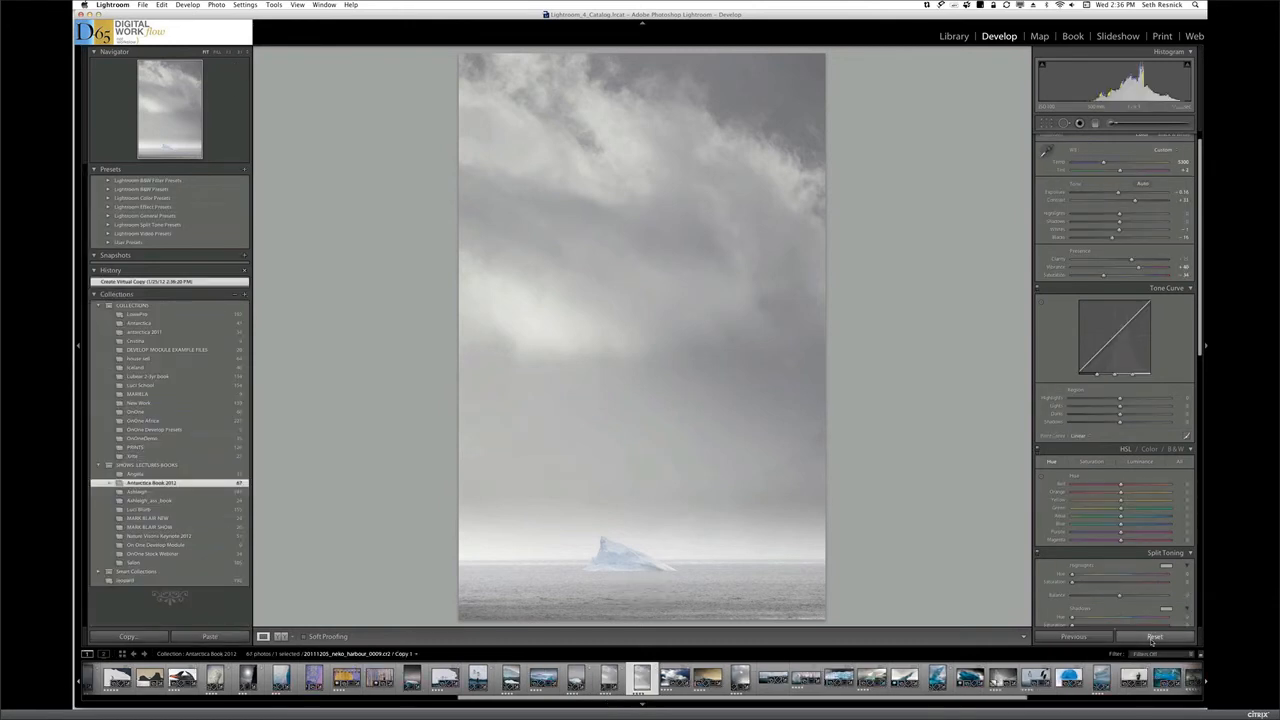
{"action": "left_click", "coordinate": [1154, 637]}
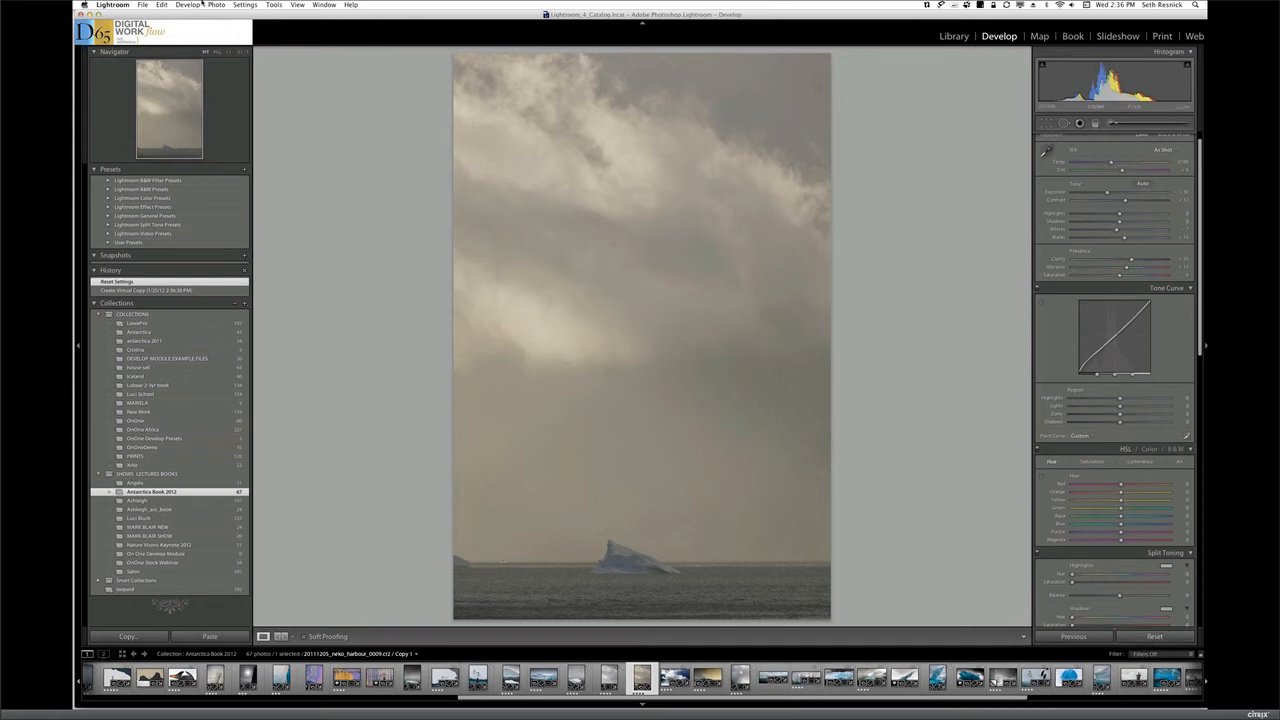
Make a second virtual copy from the reset version, remove the redundant copy, and select Copy 2 for editing
{"action": "left_click", "coordinate": [213, 5]}
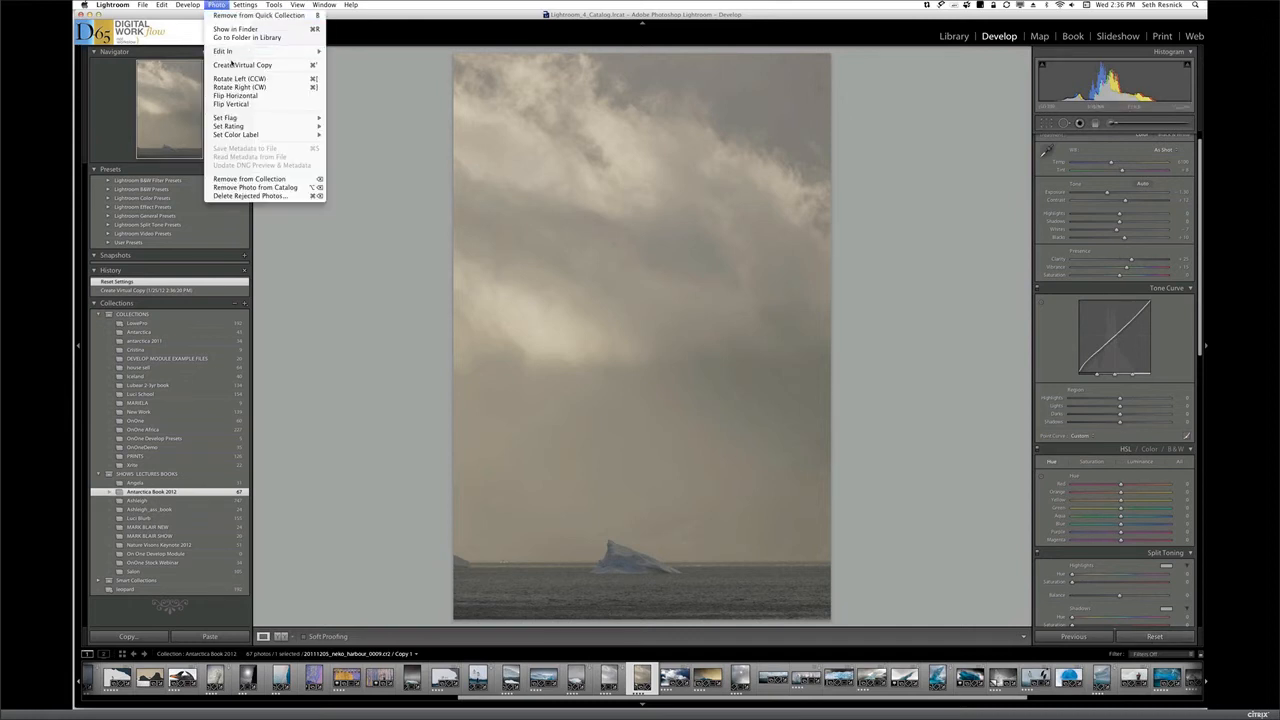
{"action": "left_click", "coordinate": [242, 64]}
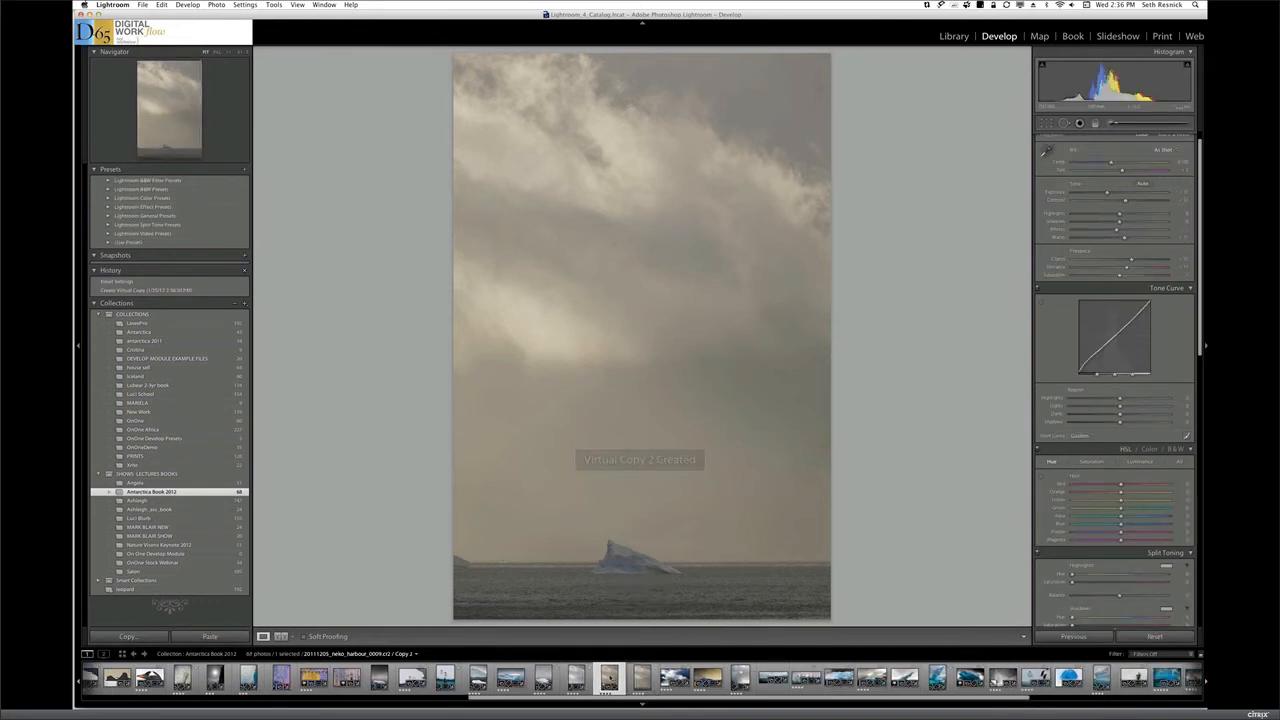
{"action": "key", "text": "super+apostrophe"}
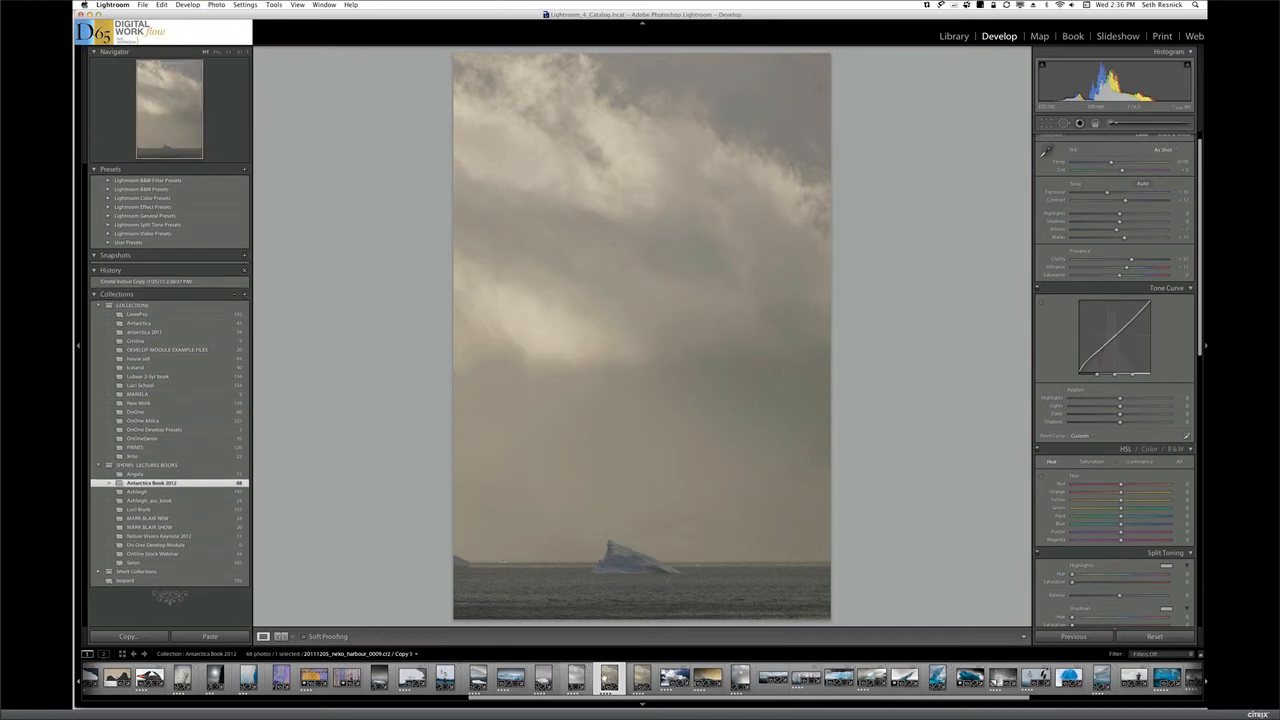
{"action": "key", "text": "Delete"}
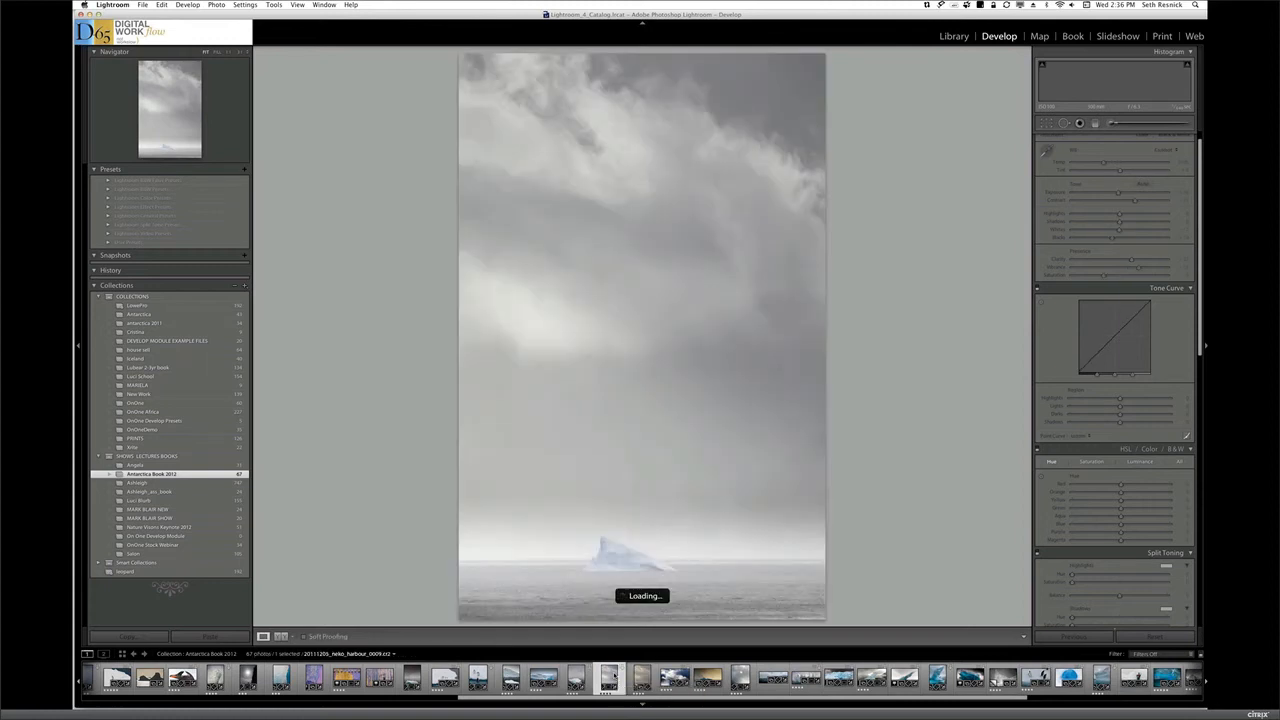
{"action": "left_click", "coordinate": [641, 679]}
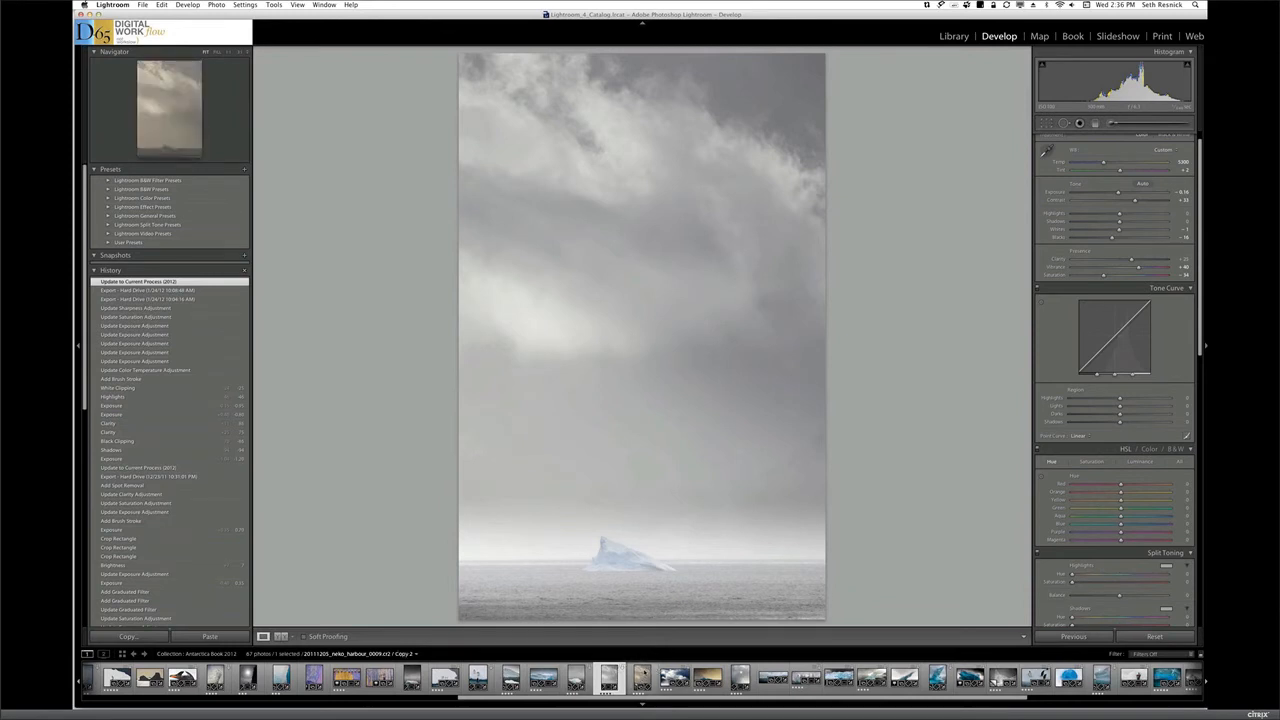
{"action": "left_click", "coordinate": [645, 672]}
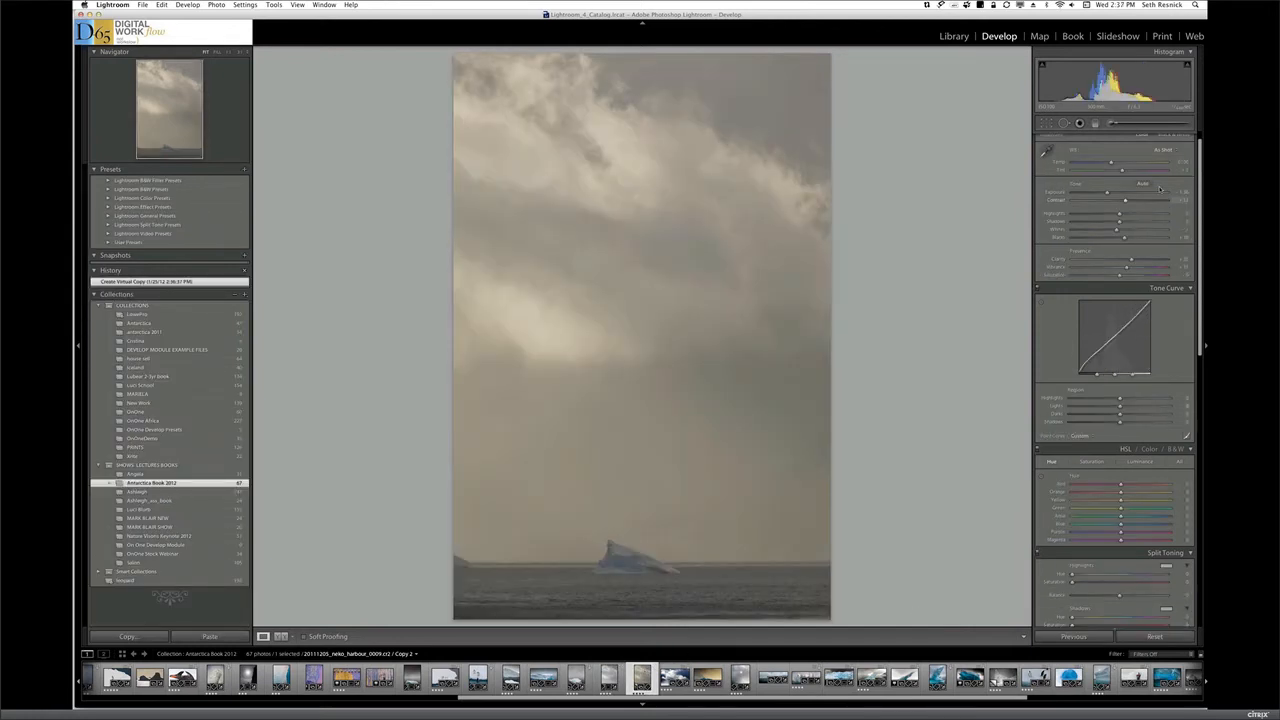
Apply Auto tone and add a straight graduated filter over the upper sky with about -0.7 exposure and -75 saturation
{"action": "left_click", "coordinate": [1143, 184]}
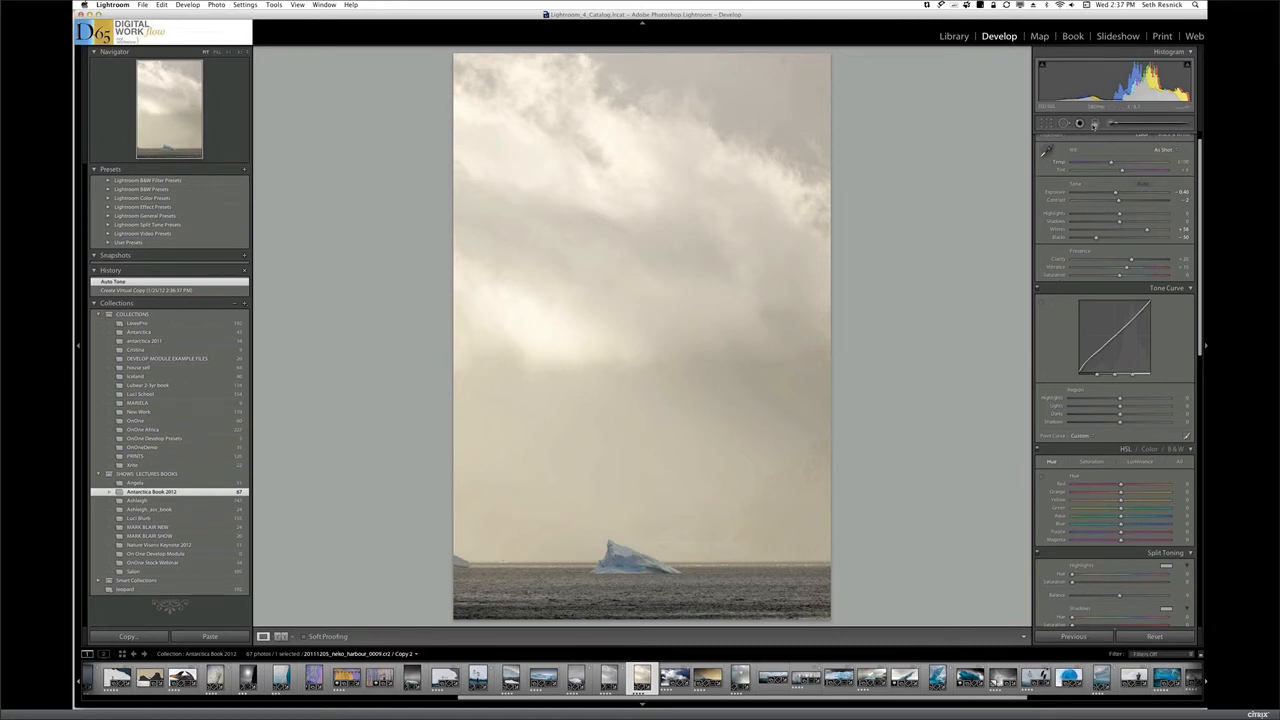
{"action": "left_click", "coordinate": [1094, 125]}
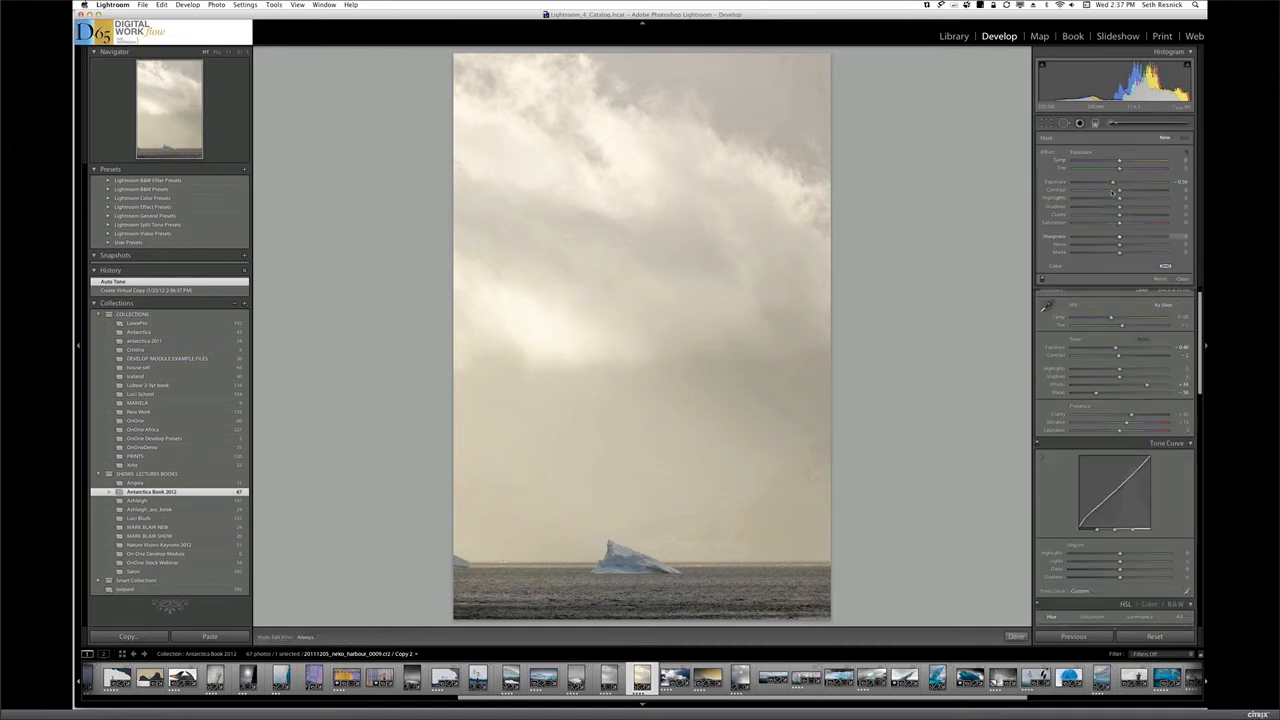
{"action": "left_click_drag", "start_coordinate": [1119, 223], "coordinate": [1086, 223]}
{"action": "key", "text": "shift"}
{"action": "left_click_drag", "start_coordinate": [638, 58], "coordinate": [640, 381]}
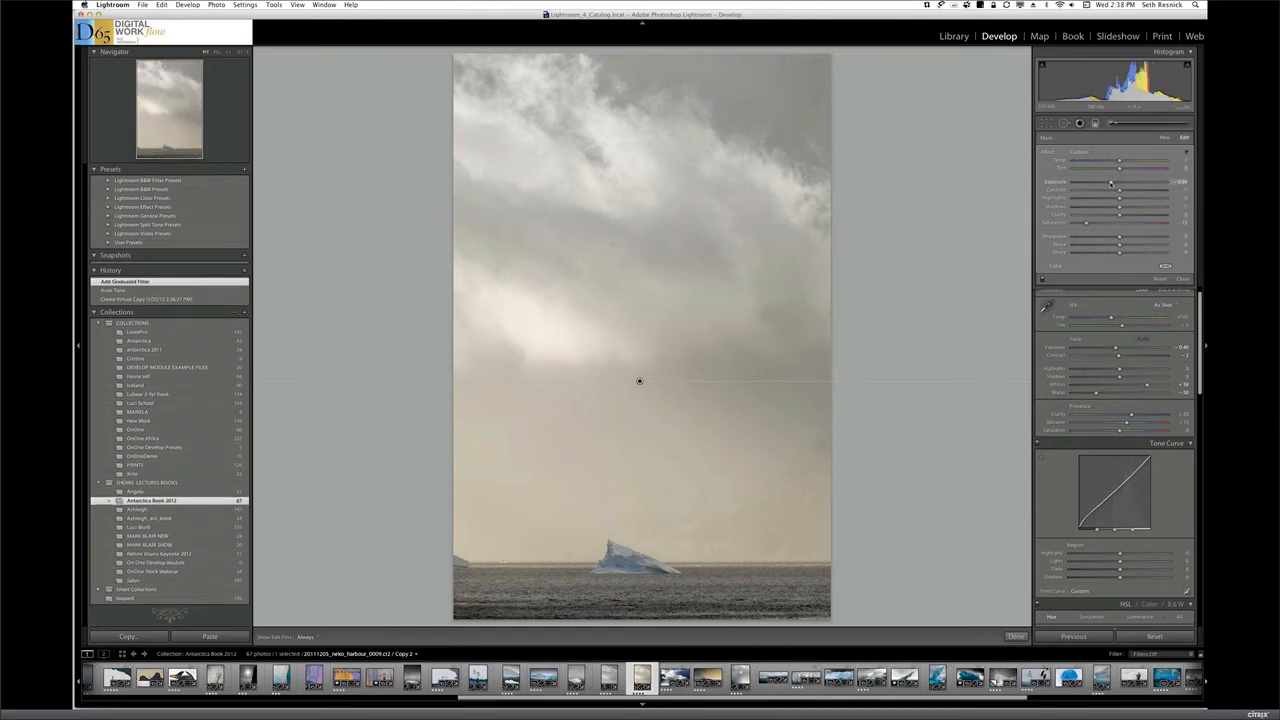
{"action": "left_click_drag", "start_coordinate": [1111, 184], "coordinate": [1110, 184]}
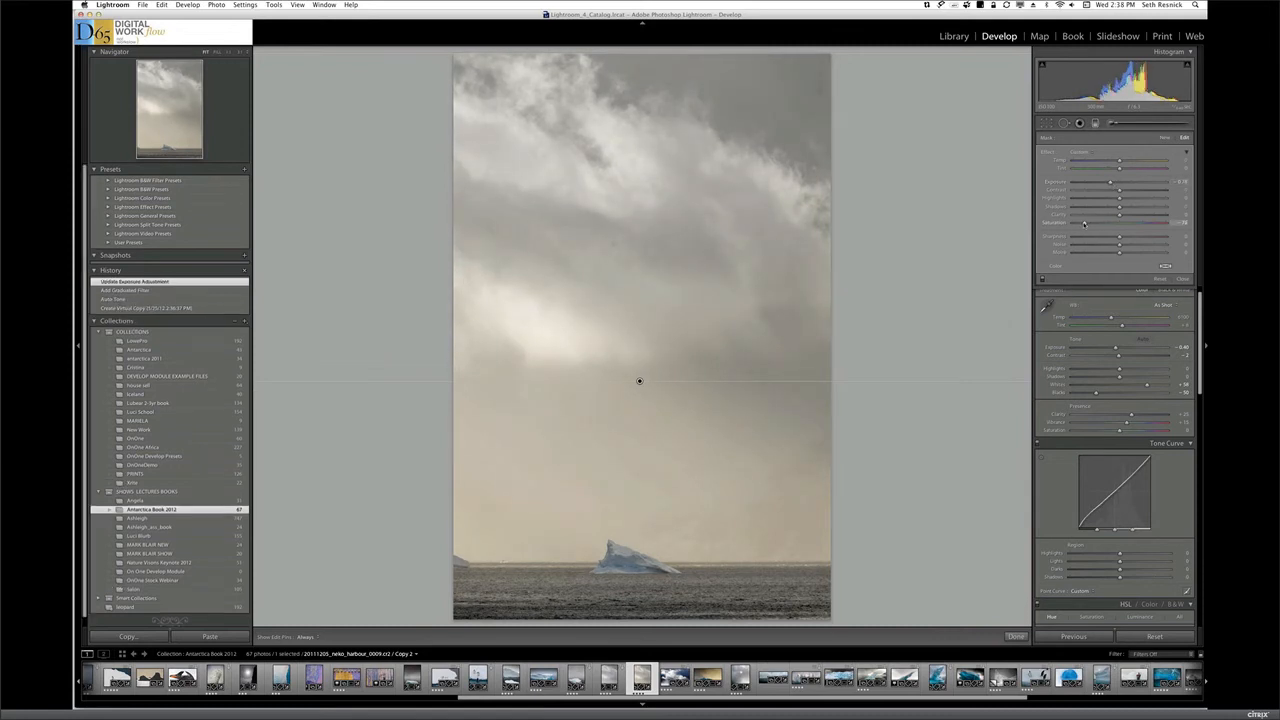
{"action": "left_click_drag", "start_coordinate": [1083, 223], "coordinate": [1083, 223]}
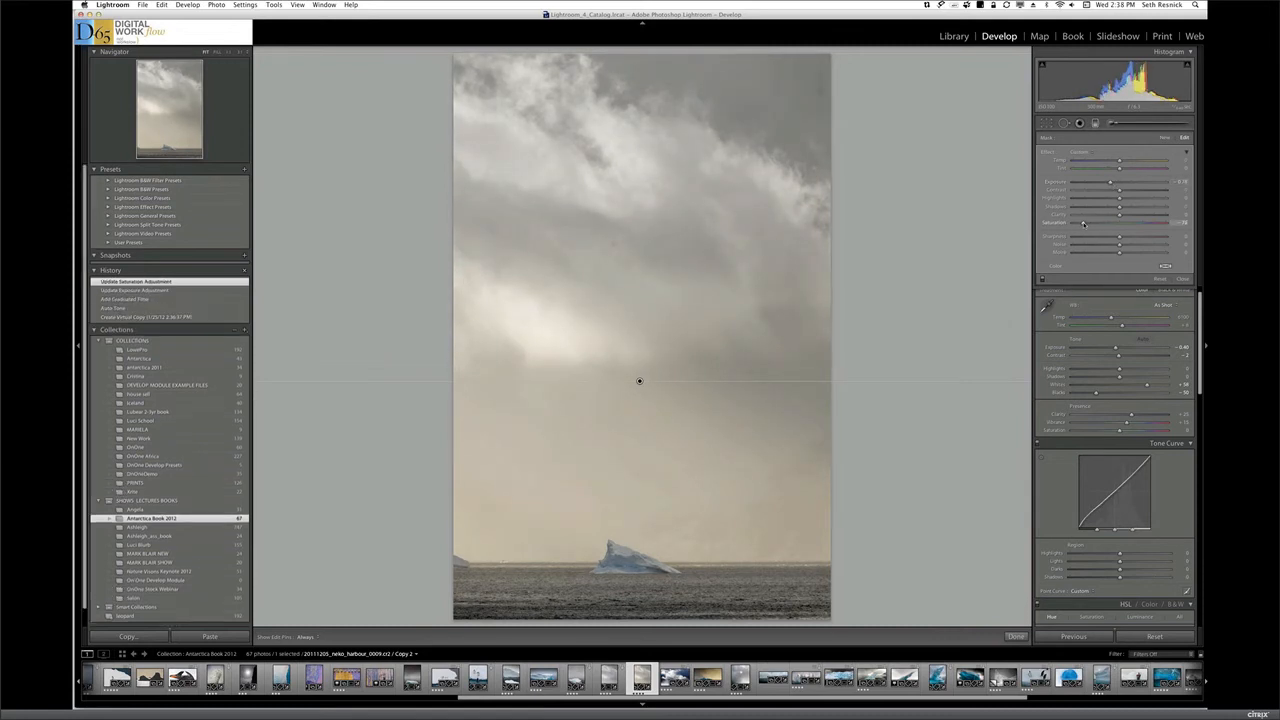
{"action": "key", "text": "Return"}
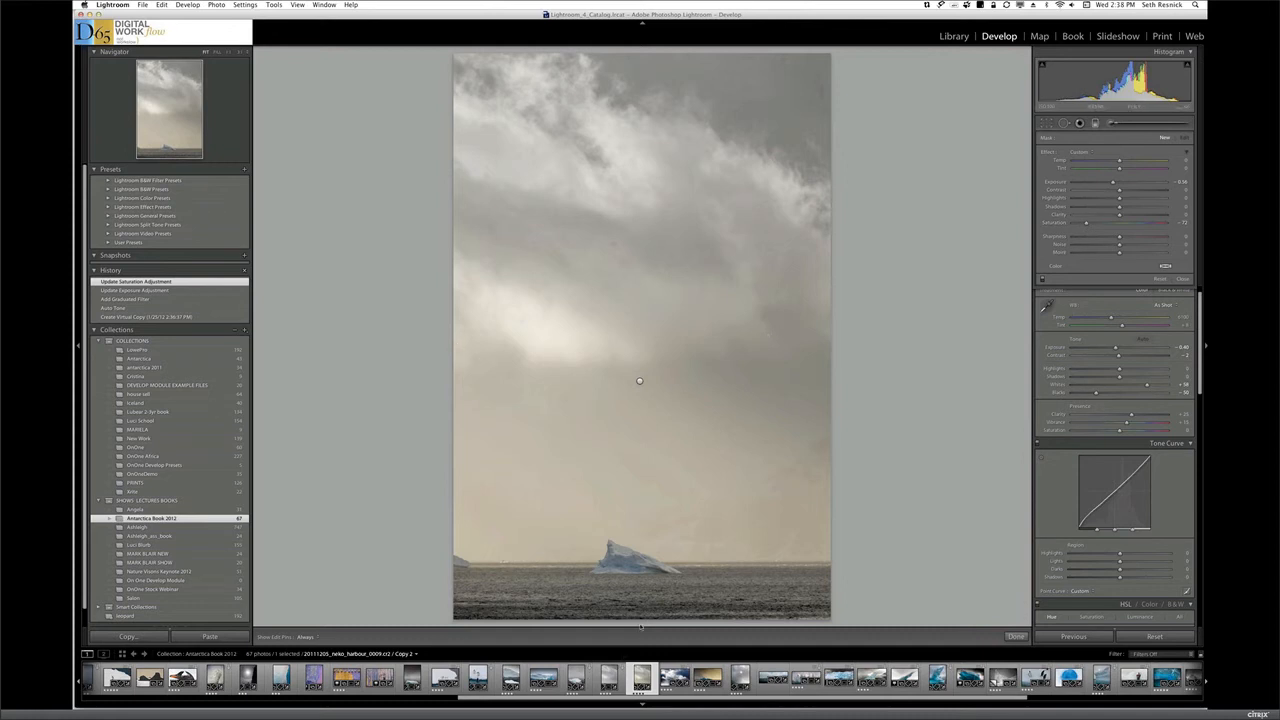
Add a graduated filter from the photo's bottom edge up across the water and lower its exposure to darken the sea
{"action": "key", "text": "shift"}
{"action": "left_click_drag", "start_coordinate": [638, 618], "coordinate": [657, 544]}
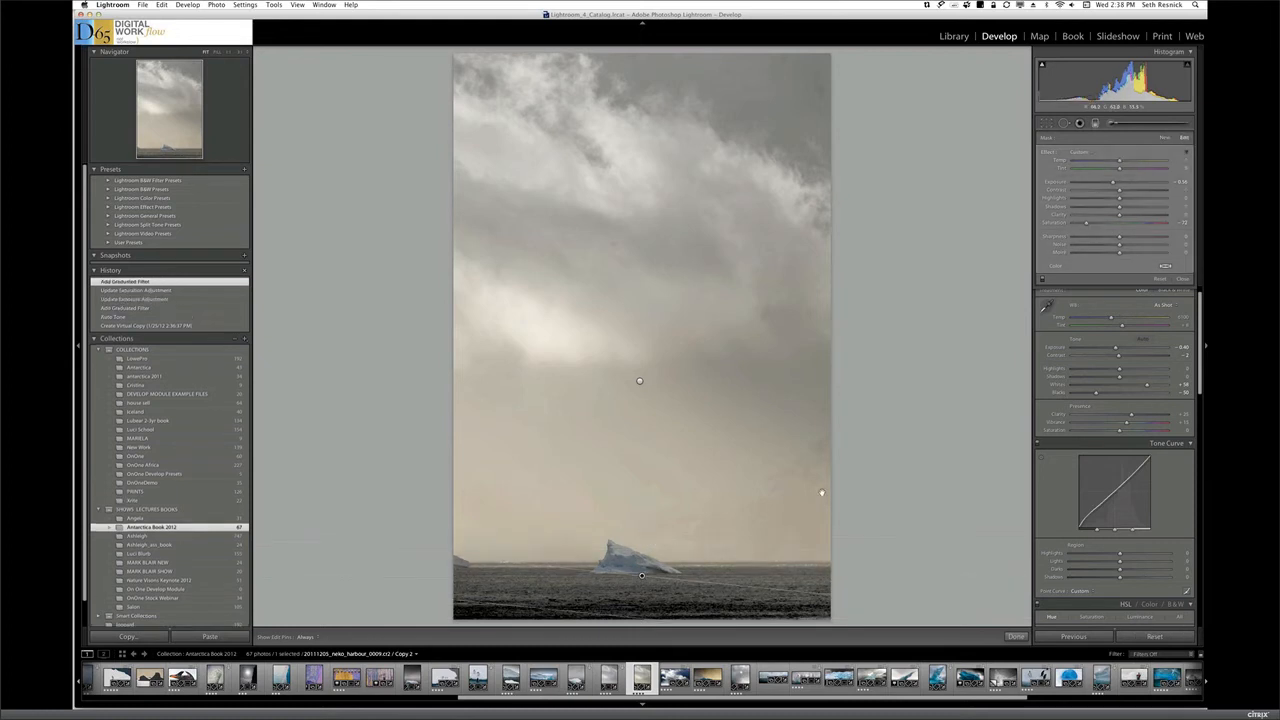
{"action": "left_click_drag", "start_coordinate": [1151, 186], "coordinate": [1106, 186]}
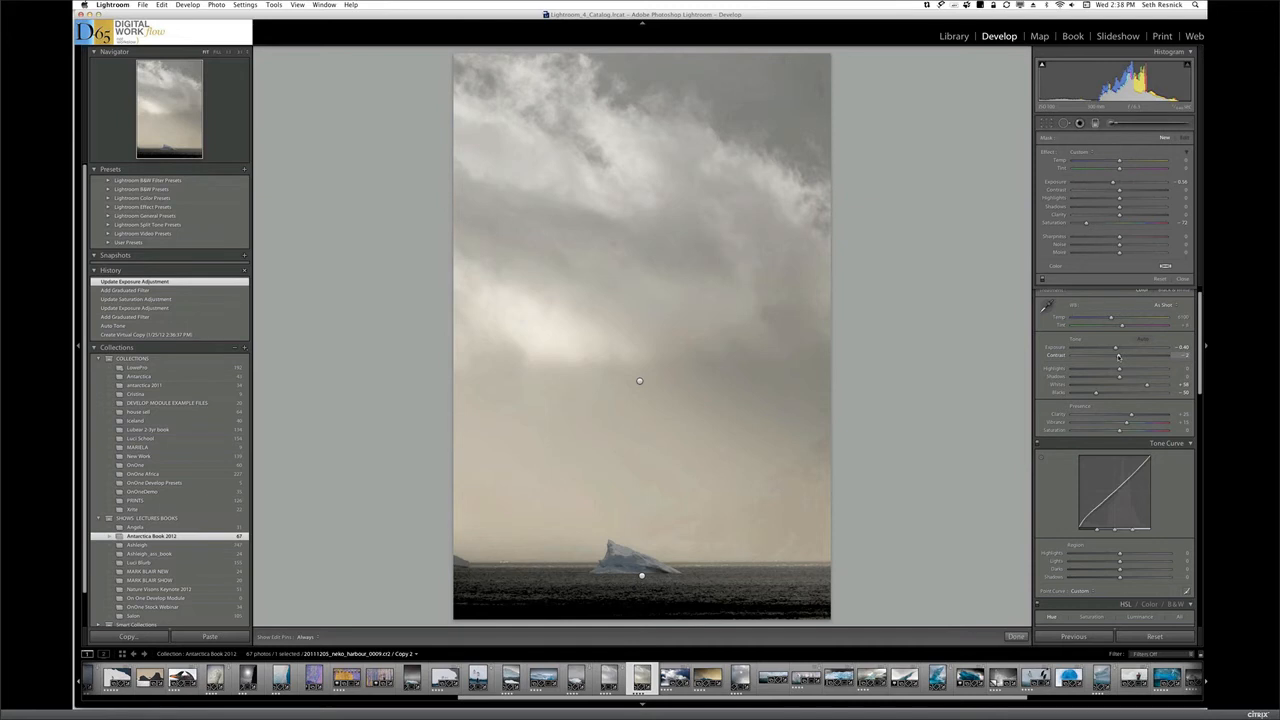
Adjust the overall tone: Contrast +40, Clarity +38, Shadows -16, Highlights +12 and Whites +39
{"action": "left_click_drag", "start_coordinate": [1118, 356], "coordinate": [1139, 357]}
{"action": "left_click_drag", "start_coordinate": [1134, 414], "coordinate": [1136, 414]}
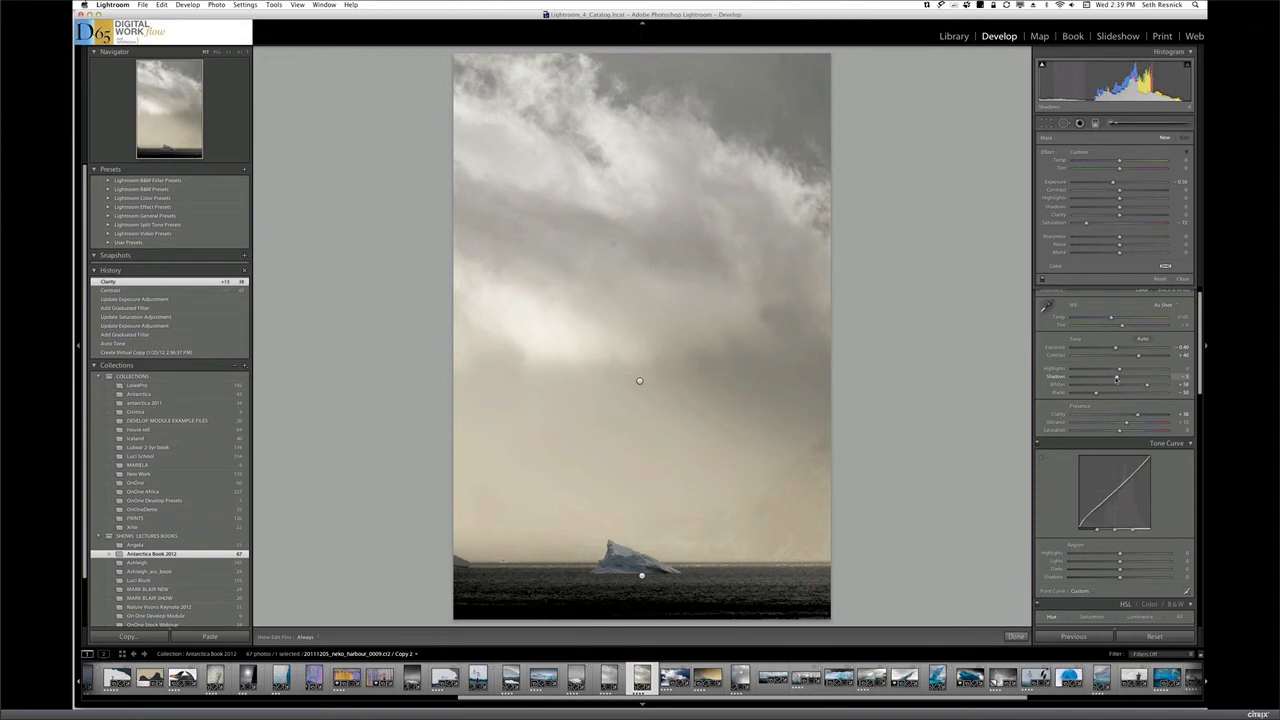
{"action": "left_click_drag", "start_coordinate": [1116, 378], "coordinate": [1113, 377]}
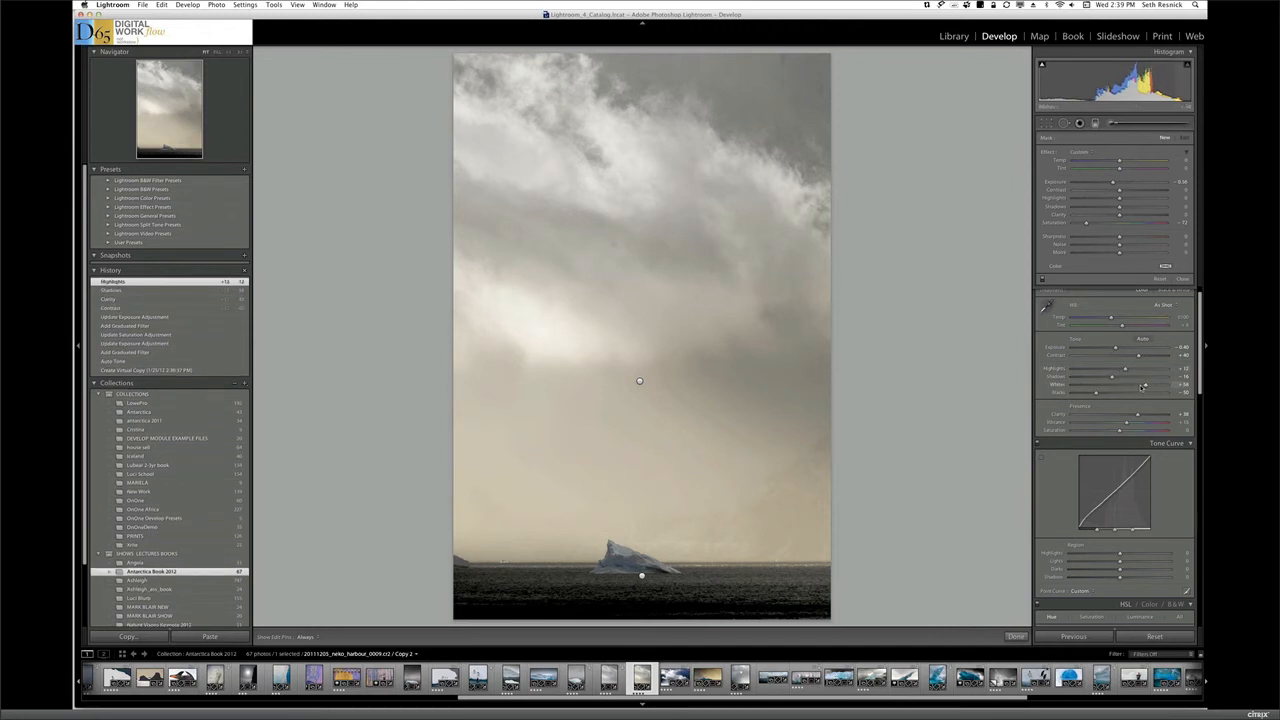
{"action": "left_click_drag", "start_coordinate": [1142, 387], "coordinate": [1137, 387]}
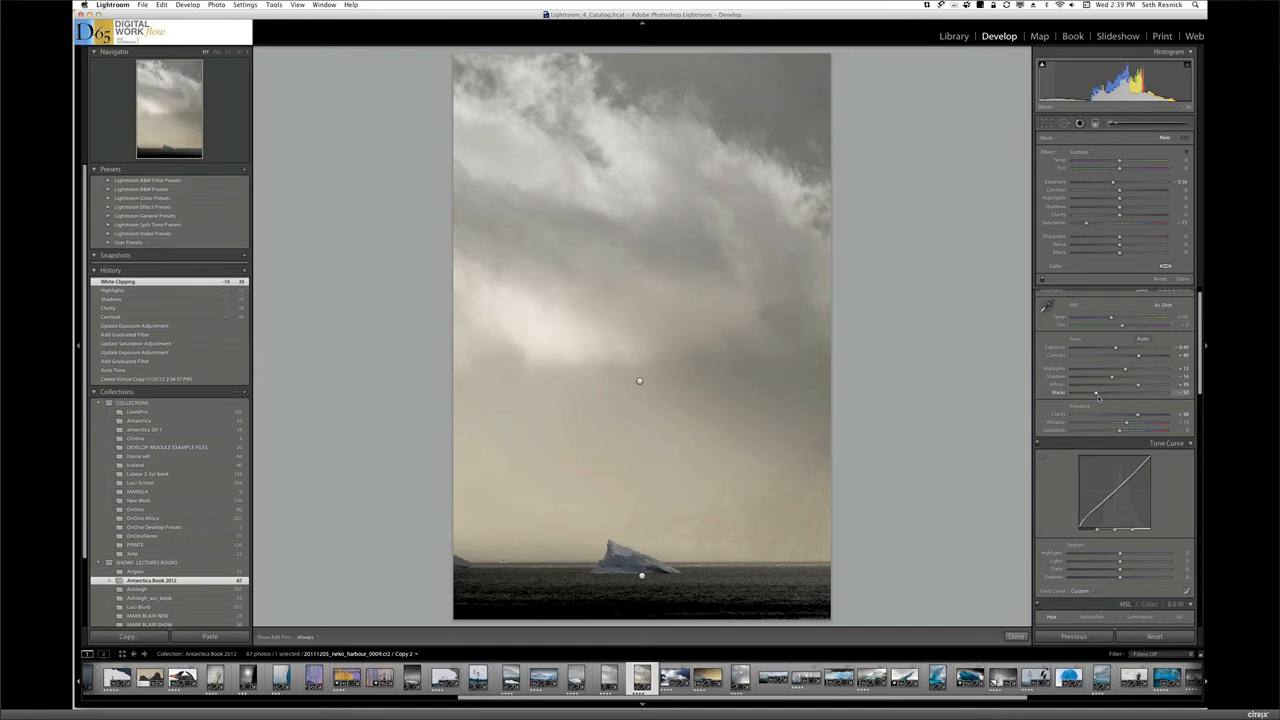
Paint the whole iceberg with a small Auto Mask adjustment brush using Temp -17, Exposure 0.72 and raised saturation
{"action": "left_click", "coordinate": [1119, 123]}
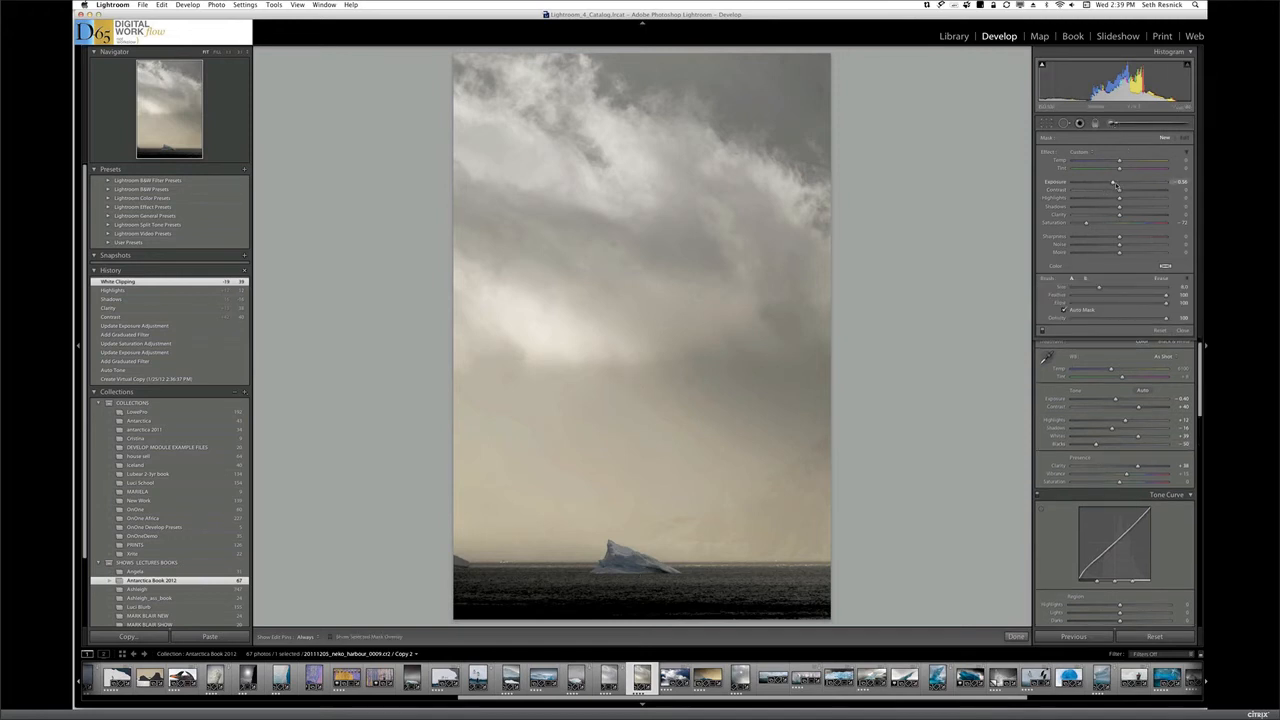
{"action": "mouse_move", "coordinate": [1116, 186]}
{"action": "left_mouse_down"}
{"action": "mouse_move", "coordinate": [1129, 184]}
{"action": "mouse_move", "coordinate": [1114, 224]}
{"action": "mouse_move", "coordinate": [1131, 225]}
{"action": "left_mouse_up"}
{"action": "left_click_drag", "start_coordinate": [1119, 160], "coordinate": [1116, 162]}
{"action": "key", "text": "["}
{"action": "key", "text": "["}
{"action": "key", "text": "["}
{"action": "key", "text": "["}
{"action": "key", "text": "["}
{"action": "key", "text": "["}
{"action": "key", "text": "["}
{"action": "mouse_move", "coordinate": [622, 561]}
{"action": "left_mouse_down"}
{"action": "mouse_move", "coordinate": [660, 570]}
{"action": "mouse_move", "coordinate": [621, 550]}
{"action": "left_mouse_up"}
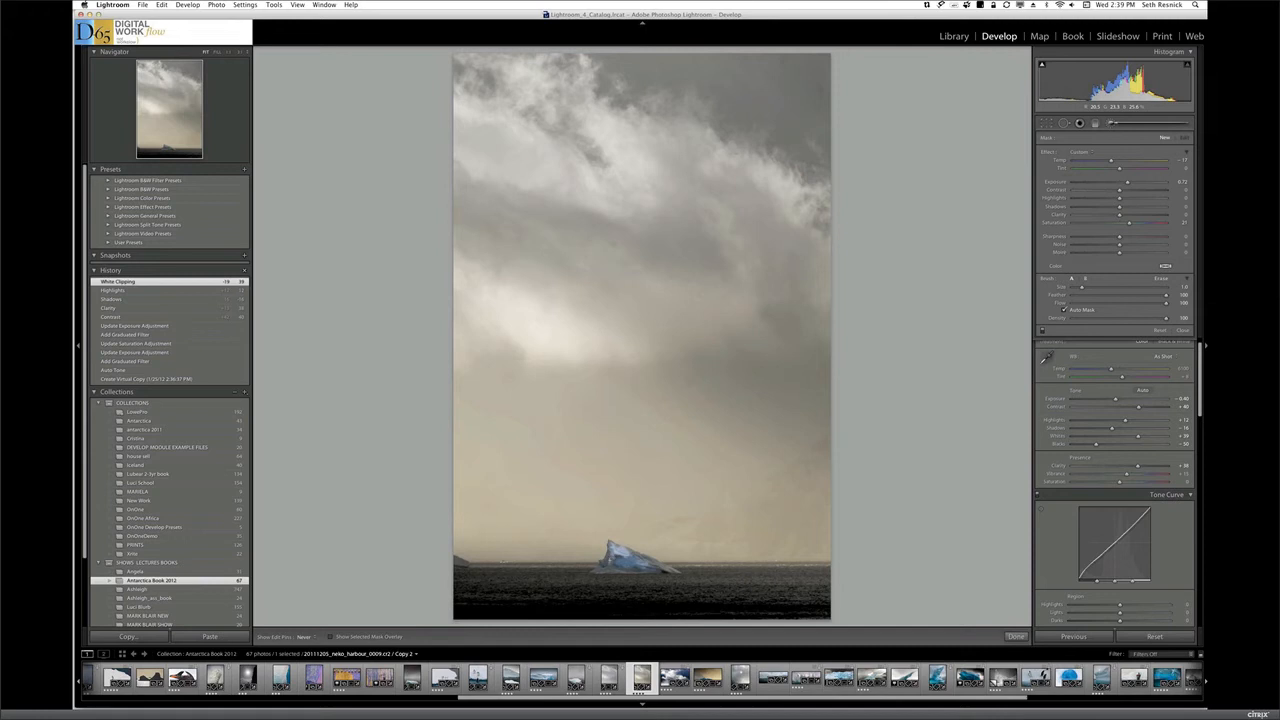
{"action": "left_click_drag", "start_coordinate": [602, 570], "coordinate": [618, 568]}
{"action": "left_click_drag", "start_coordinate": [659, 565], "coordinate": [656, 569]}
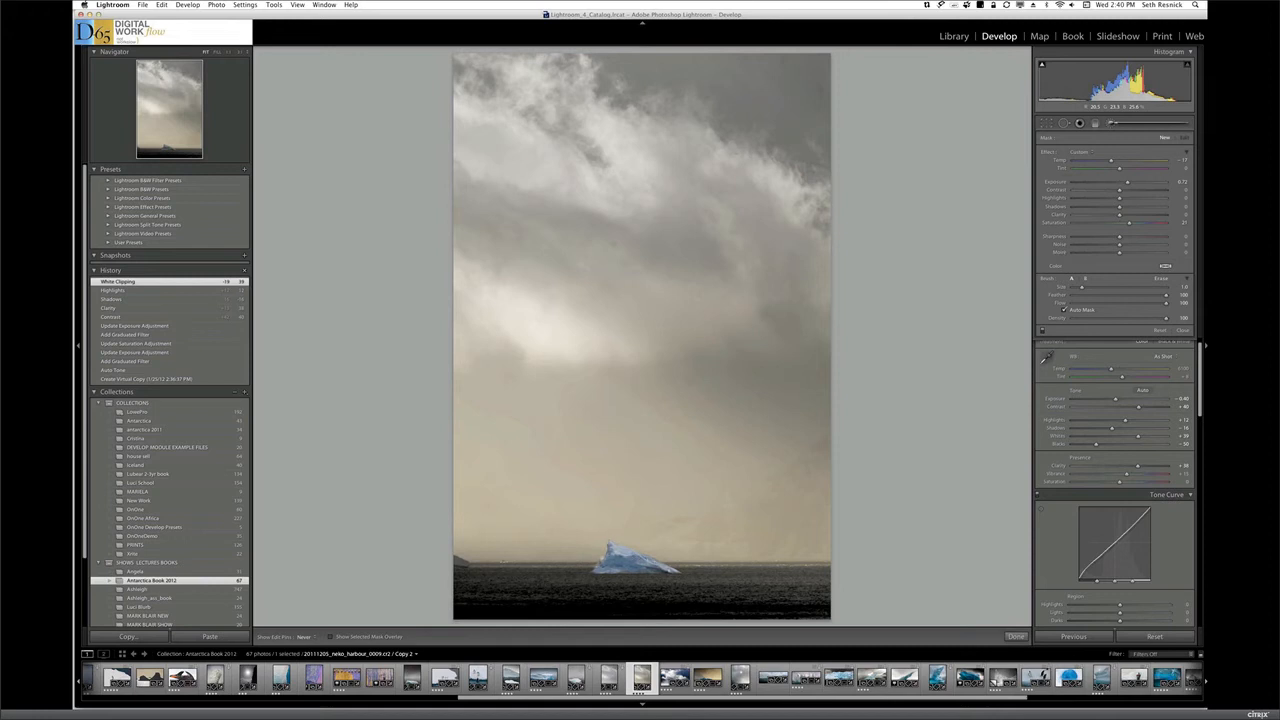
{"action": "left_click", "coordinate": [662, 544]}
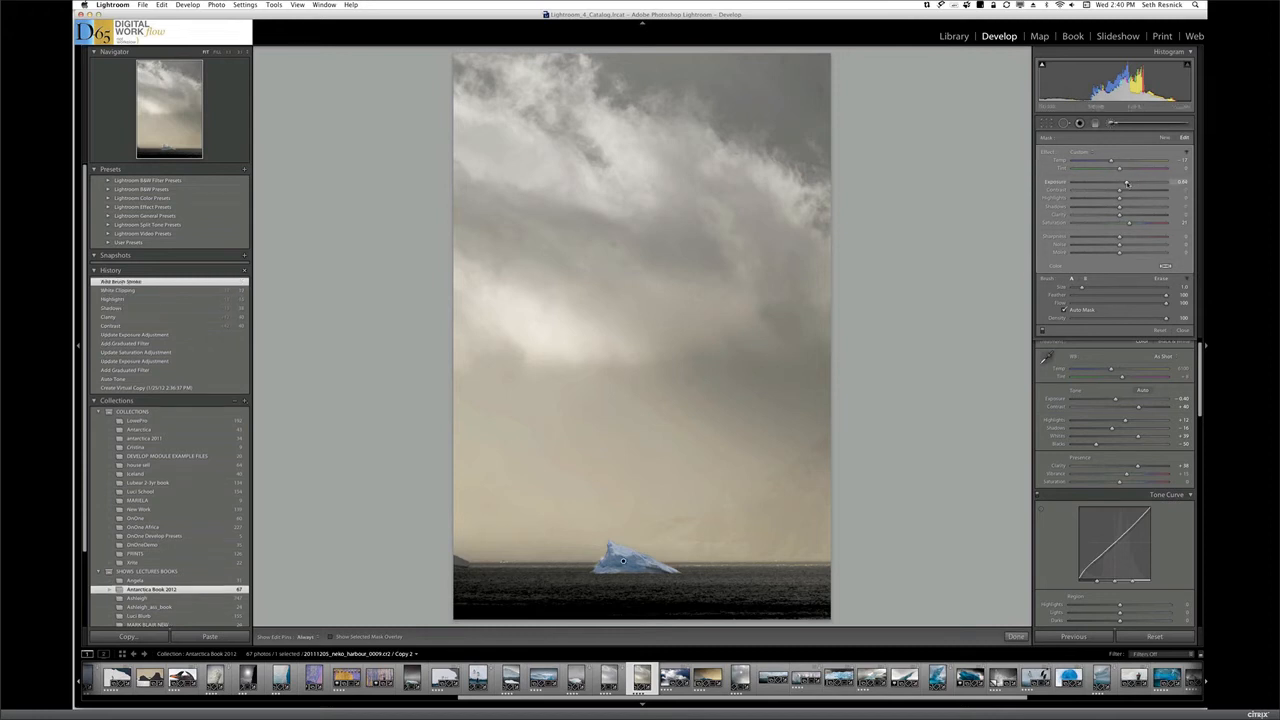
Fine-tune the exposure of the iceberg's brush adjustment and raise the photo's overall Saturation to +34
{"action": "left_click_drag", "start_coordinate": [1125, 183], "coordinate": [1124, 183]}
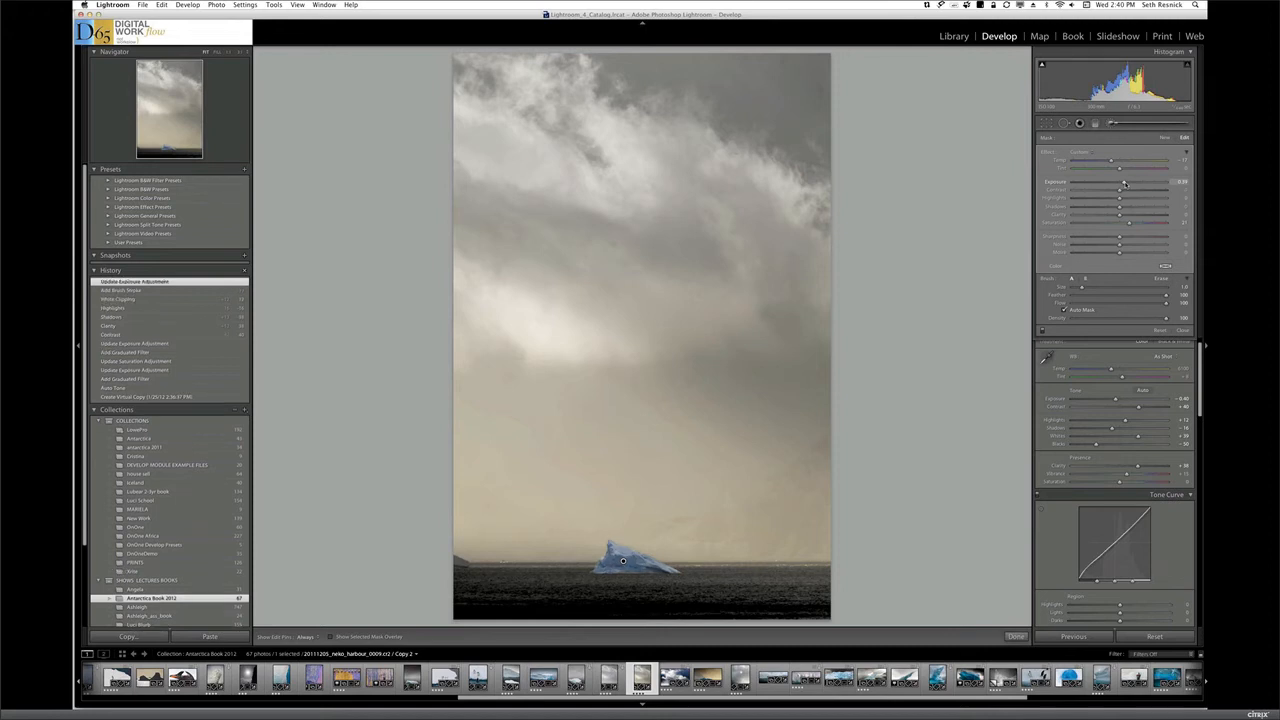
{"action": "left_click_drag", "start_coordinate": [1124, 183], "coordinate": [1126, 183]}
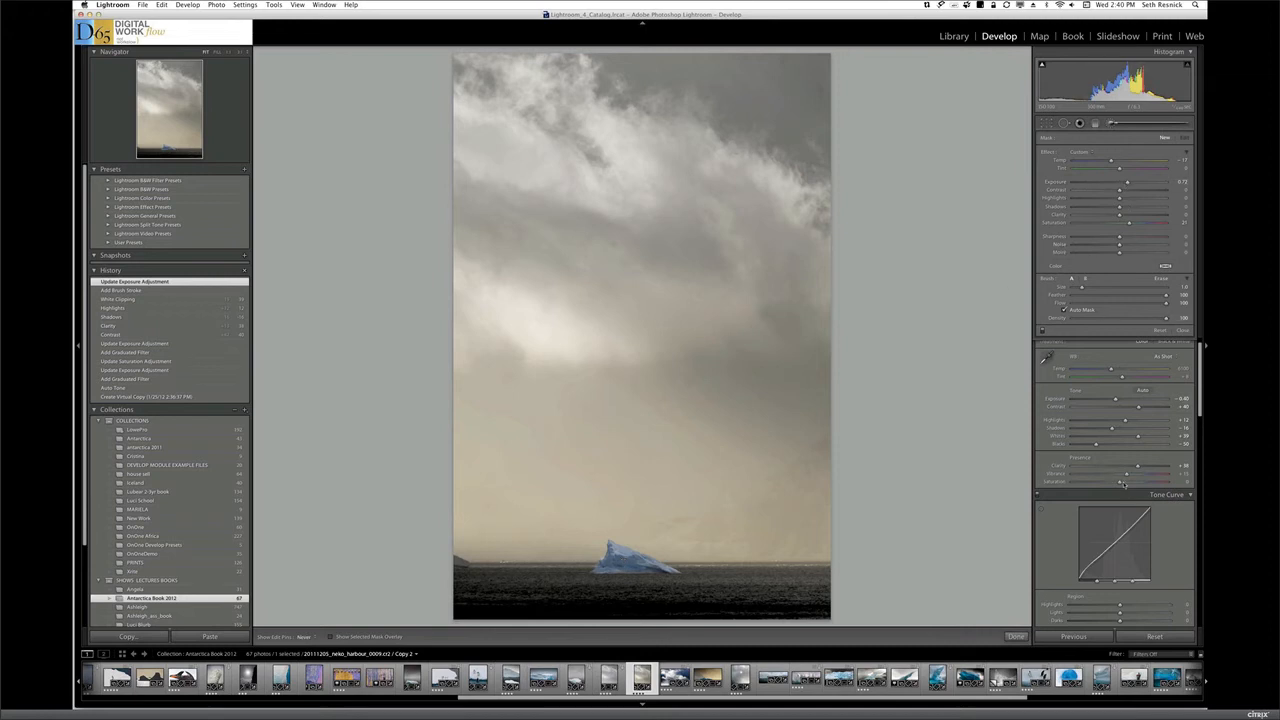
{"action": "left_click_drag", "start_coordinate": [1120, 483], "coordinate": [1131, 483]}
{"action": "left_click_drag", "start_coordinate": [1135, 482], "coordinate": [1136, 482]}
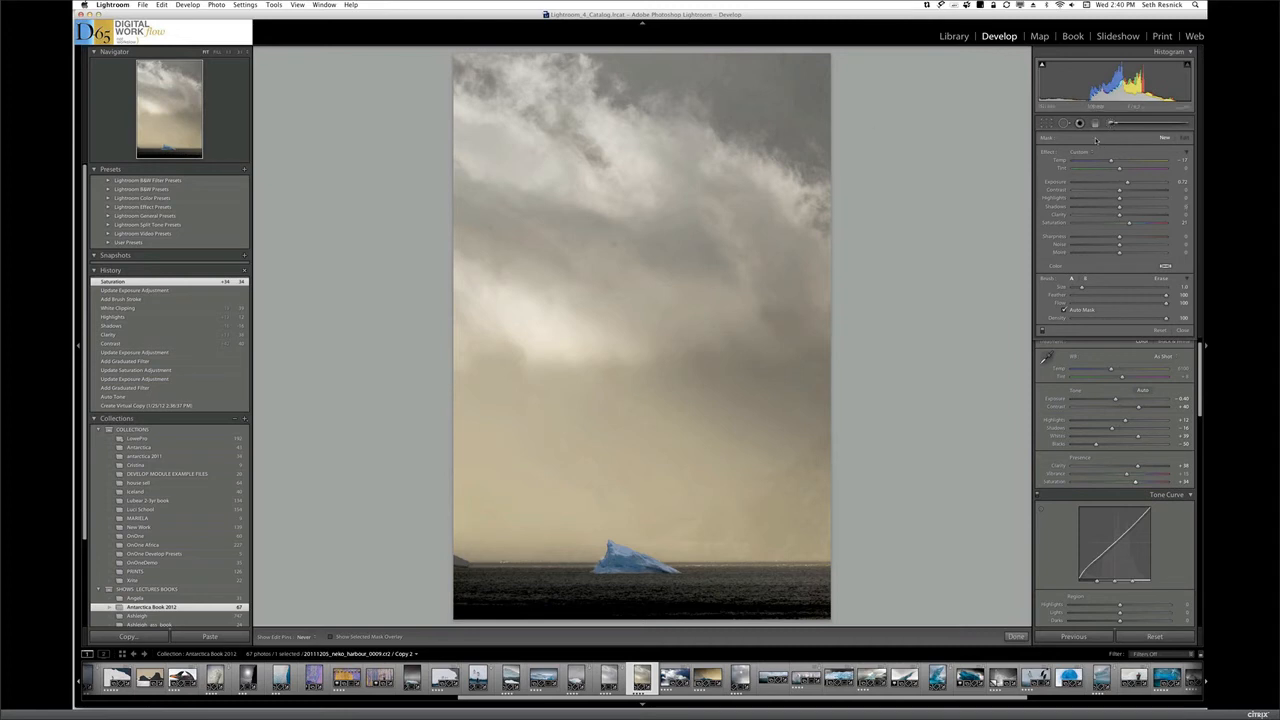
Add another straight graduated filter over the sky down to mid-frame with Saturation -72 and Exposure 0.07
{"action": "key", "text": "m"}
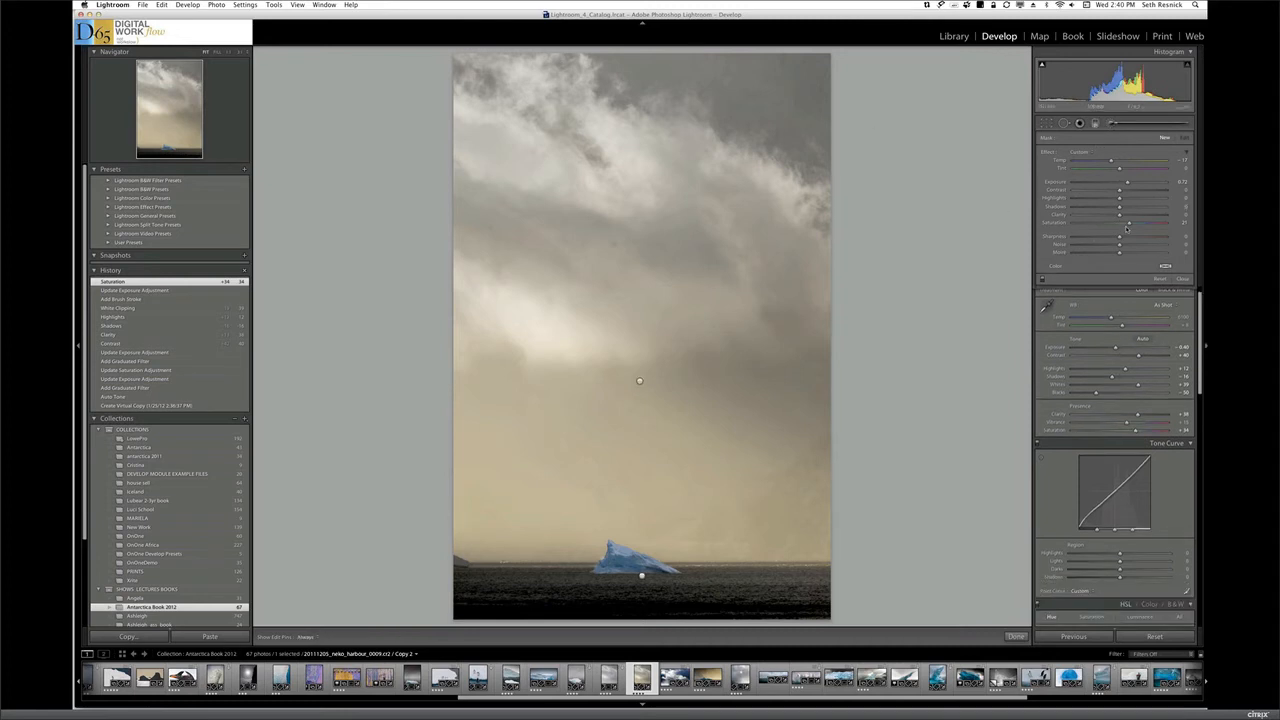
{"action": "left_click_drag", "start_coordinate": [1098, 223], "coordinate": [1086, 224]}
{"action": "left_click_drag", "start_coordinate": [1128, 184], "coordinate": [1121, 185]}
{"action": "left_click_drag", "start_coordinate": [623, 54], "coordinate": [631, 654]}
{"action": "left_click_drag", "start_coordinate": [623, 279], "coordinate": [623, 380]}
{"action": "left_click_drag", "start_coordinate": [672, 706], "coordinate": [677, 706]}
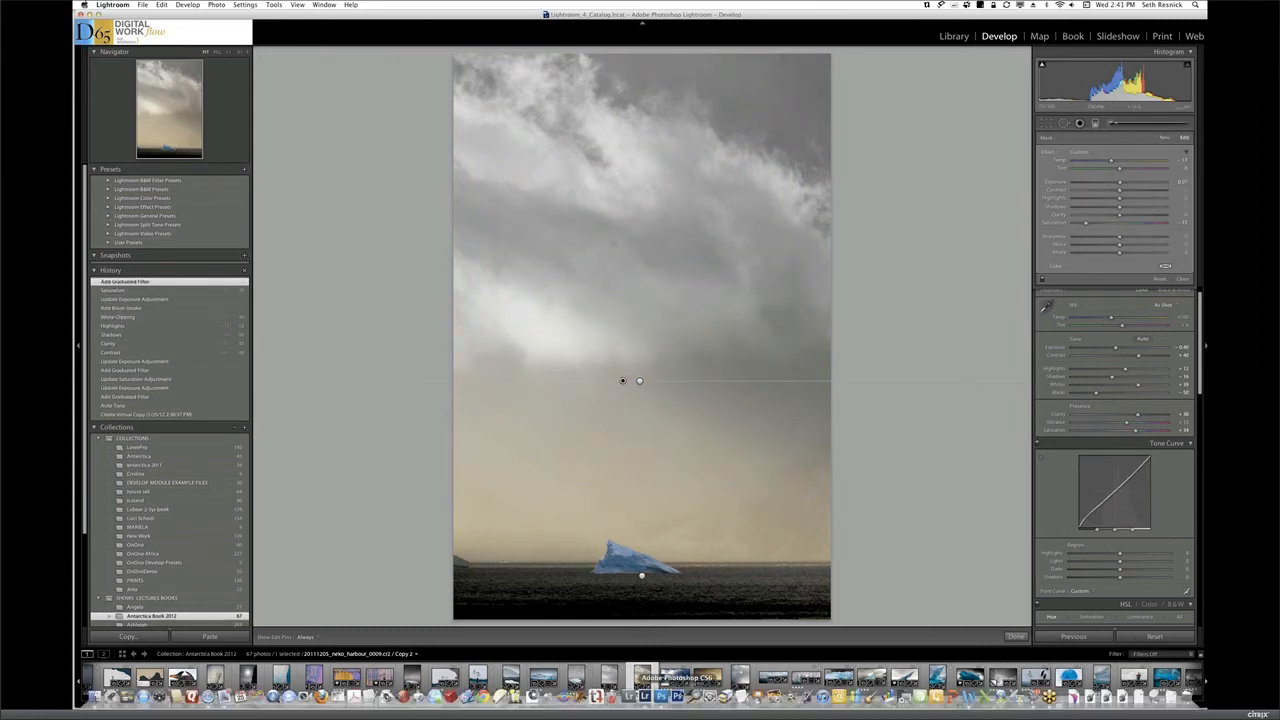
{"action": "left_click", "coordinate": [1164, 138]}
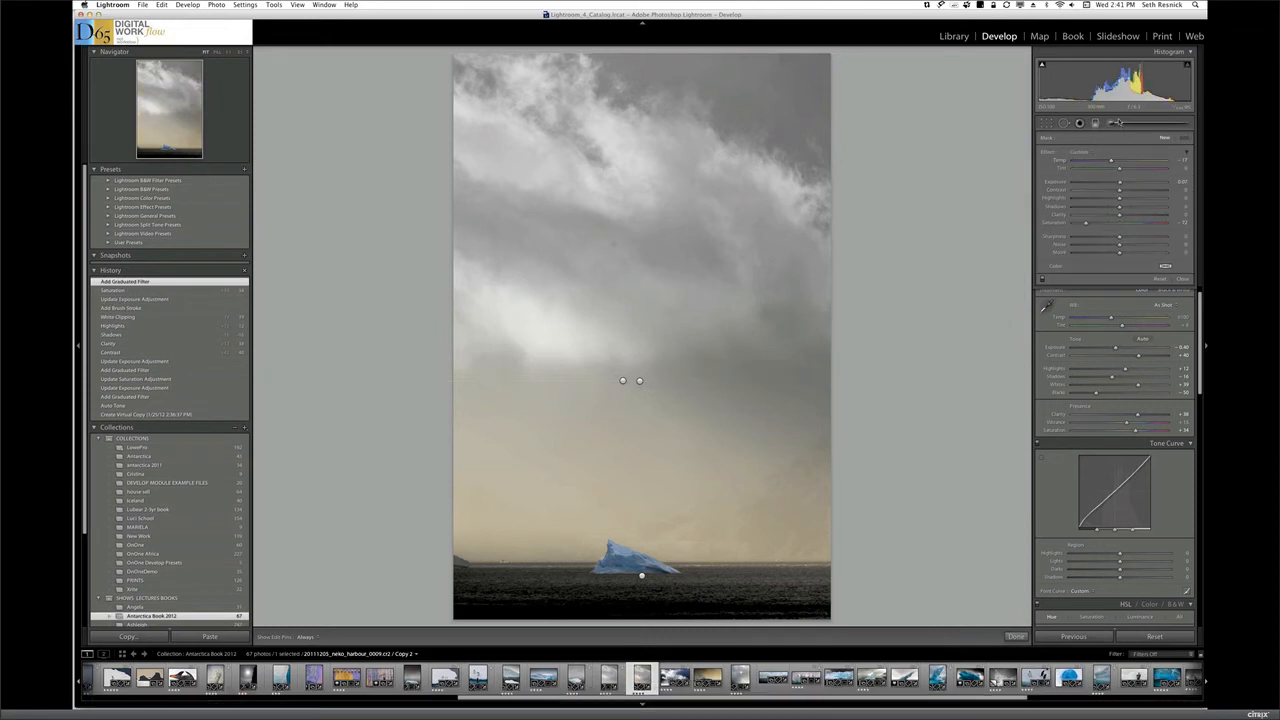
Paint the yellowish lower sky with a size 12.0 desaturating adjustment brush, and set the brush adjustment's Saturation to about -42
{"action": "left_click", "coordinate": [1119, 123]}
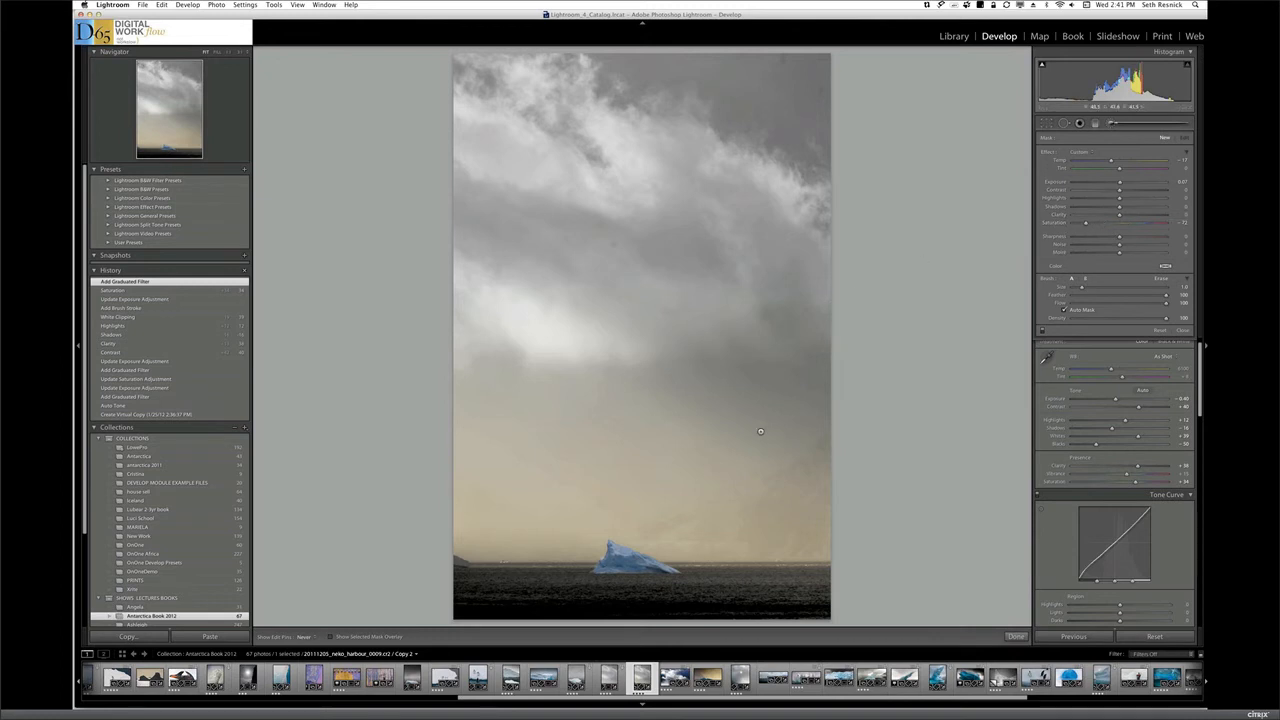
{"action": "key", "text": "bracketright"}
{"action": "key", "text": "bracketright"}
{"action": "key", "text": "bracketright"}
{"action": "key", "text": "bracketright"}
{"action": "key", "text": "bracketright"}
{"action": "key", "text": "bracketright"}
{"action": "key", "text": "bracketright"}
{"action": "key", "text": "bracketright"}
{"action": "key", "text": "bracketright"}
{"action": "key", "text": "bracketright"}
{"action": "key", "text": "bracketright"}
{"action": "key", "text": "bracketright"}
{"action": "key", "text": "bracketright"}
{"action": "mouse_move", "coordinate": [755, 477]}
{"action": "left_mouse_down"}
{"action": "mouse_move", "coordinate": [730, 427]}
{"action": "mouse_move", "coordinate": [763, 385]}
{"action": "mouse_move", "coordinate": [770, 400]}
{"action": "mouse_move", "coordinate": [746, 380]}
{"action": "mouse_move", "coordinate": [674, 430]}
{"action": "mouse_move", "coordinate": [770, 496]}
{"action": "mouse_move", "coordinate": [501, 510]}
{"action": "mouse_move", "coordinate": [572, 480]}
{"action": "mouse_move", "coordinate": [412, 461]}
{"action": "mouse_move", "coordinate": [550, 478]}
{"action": "mouse_move", "coordinate": [497, 499]}
{"action": "mouse_move", "coordinate": [458, 467]}
{"action": "mouse_move", "coordinate": [628, 409]}
{"action": "mouse_move", "coordinate": [512, 410]}
{"action": "mouse_move", "coordinate": [533, 424]}
{"action": "mouse_move", "coordinate": [504, 441]}
{"action": "mouse_move", "coordinate": [514, 458]}
{"action": "mouse_move", "coordinate": [482, 520]}
{"action": "mouse_move", "coordinate": [484, 547]}
{"action": "mouse_move", "coordinate": [516, 553]}
{"action": "mouse_move", "coordinate": [466, 543]}
{"action": "mouse_move", "coordinate": [565, 549]}
{"action": "mouse_move", "coordinate": [758, 499]}
{"action": "mouse_move", "coordinate": [798, 528]}
{"action": "mouse_move", "coordinate": [813, 516]}
{"action": "mouse_move", "coordinate": [825, 538]}
{"action": "mouse_move", "coordinate": [656, 541]}
{"action": "mouse_move", "coordinate": [806, 524]}
{"action": "mouse_move", "coordinate": [791, 449]}
{"action": "mouse_move", "coordinate": [785, 520]}
{"action": "mouse_move", "coordinate": [528, 411]}
{"action": "mouse_move", "coordinate": [442, 401]}
{"action": "mouse_move", "coordinate": [448, 367]}
{"action": "mouse_move", "coordinate": [767, 452]}
{"action": "mouse_move", "coordinate": [809, 488]}
{"action": "mouse_move", "coordinate": [806, 388]}
{"action": "mouse_move", "coordinate": [787, 362]}
{"action": "mouse_move", "coordinate": [661, 493]}
{"action": "mouse_move", "coordinate": [719, 512]}
{"action": "mouse_move", "coordinate": [826, 488]}
{"action": "mouse_move", "coordinate": [799, 363]}
{"action": "left_mouse_up"}
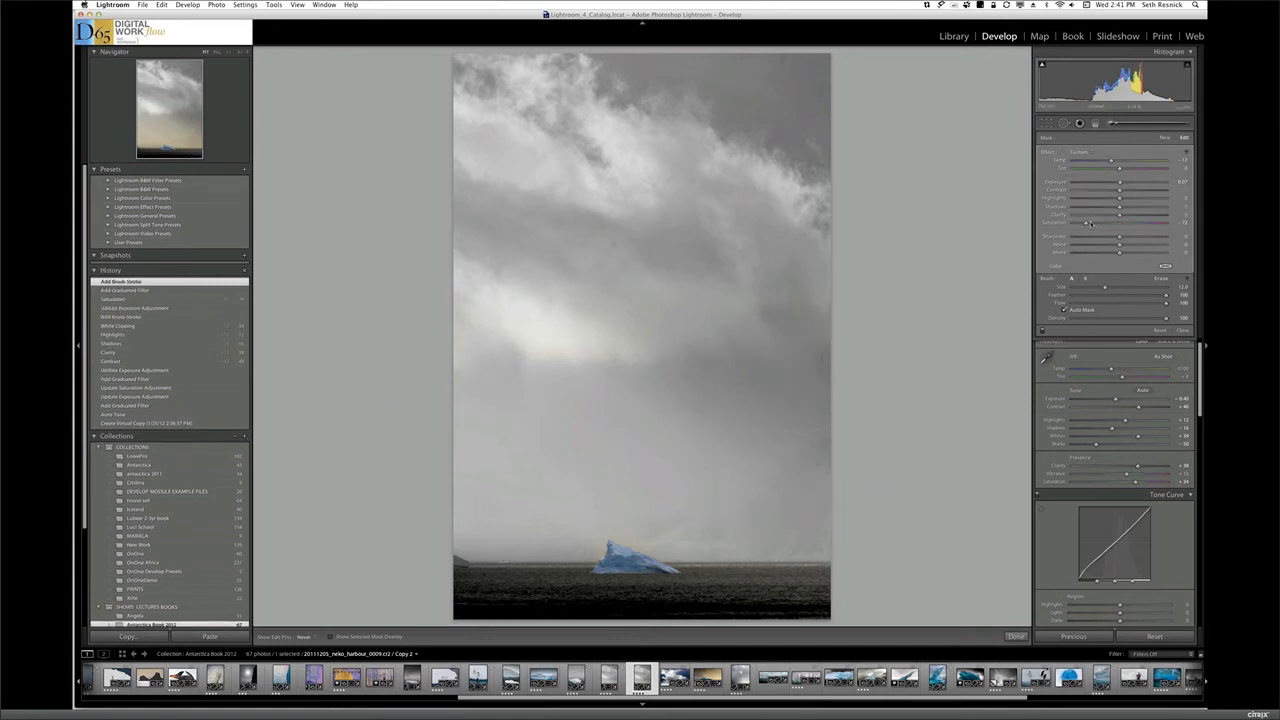
{"action": "left_click", "coordinate": [1100, 224]}
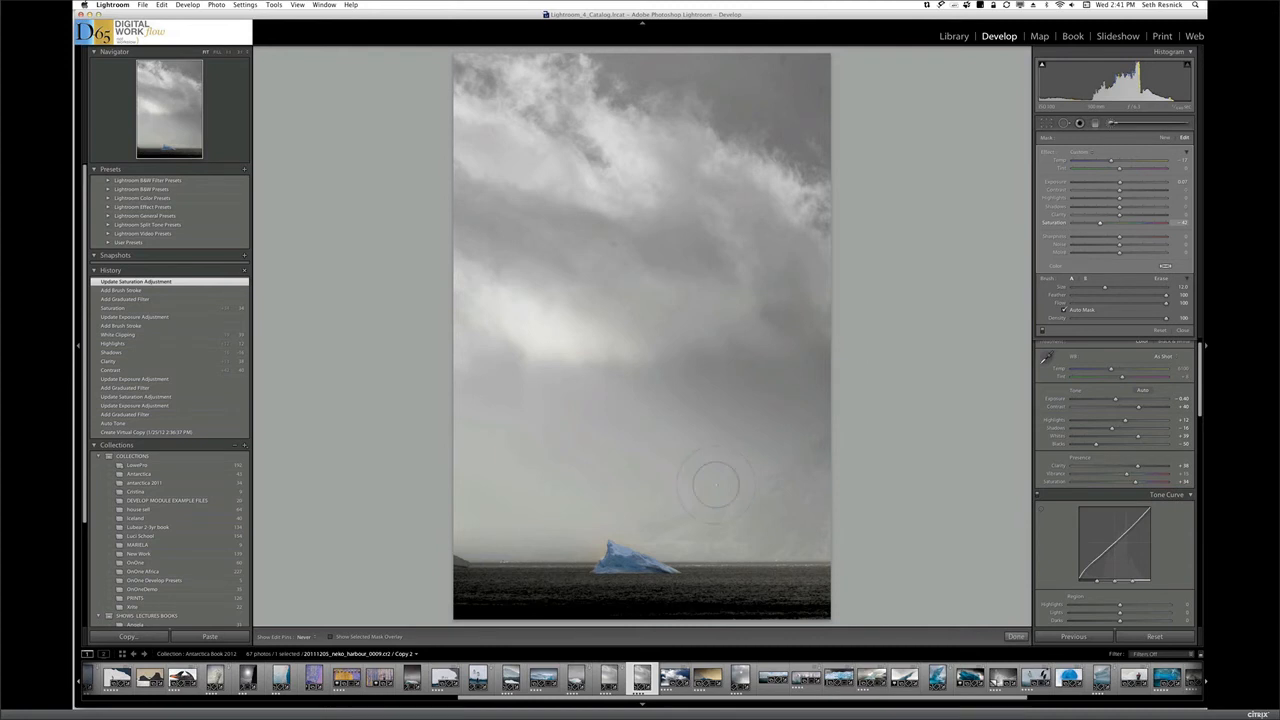
Show the original Neko Harbour version for comparison, and open the blue iceberg photo 20111205_paradise_cove_0131.CR2
{"action": "key", "text": "Left"}
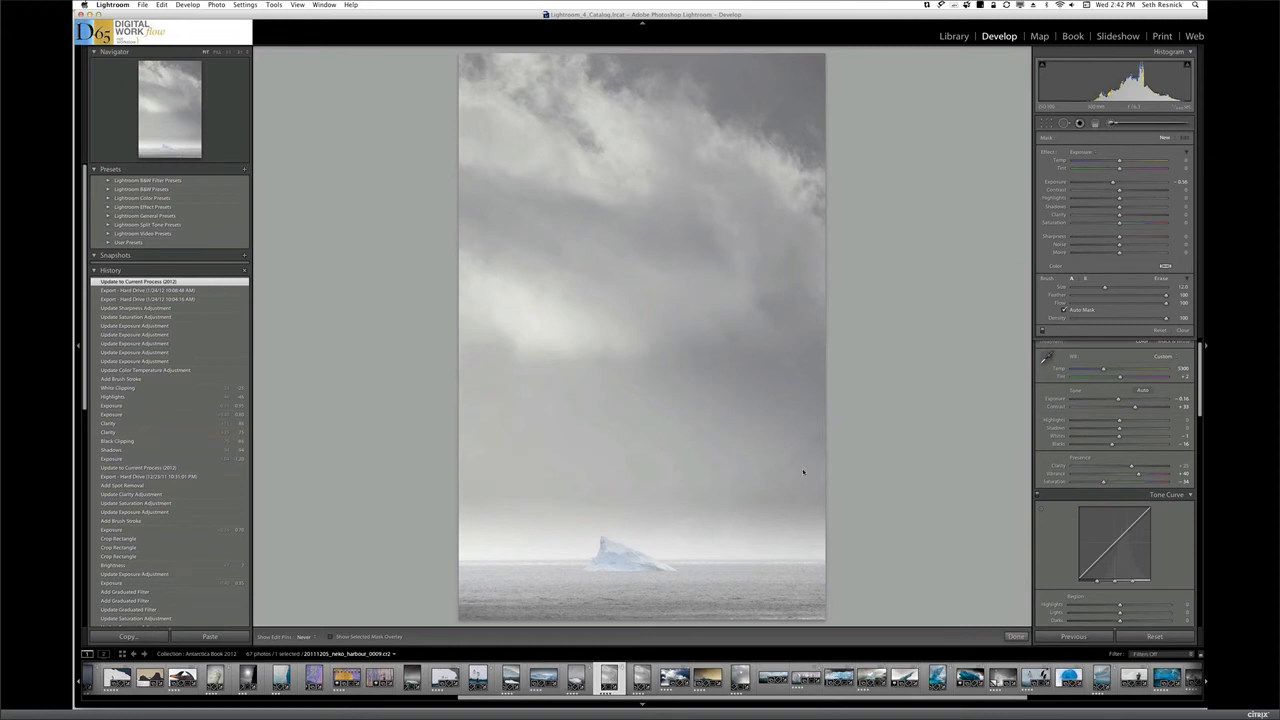
{"action": "left_click", "coordinate": [937, 678]}
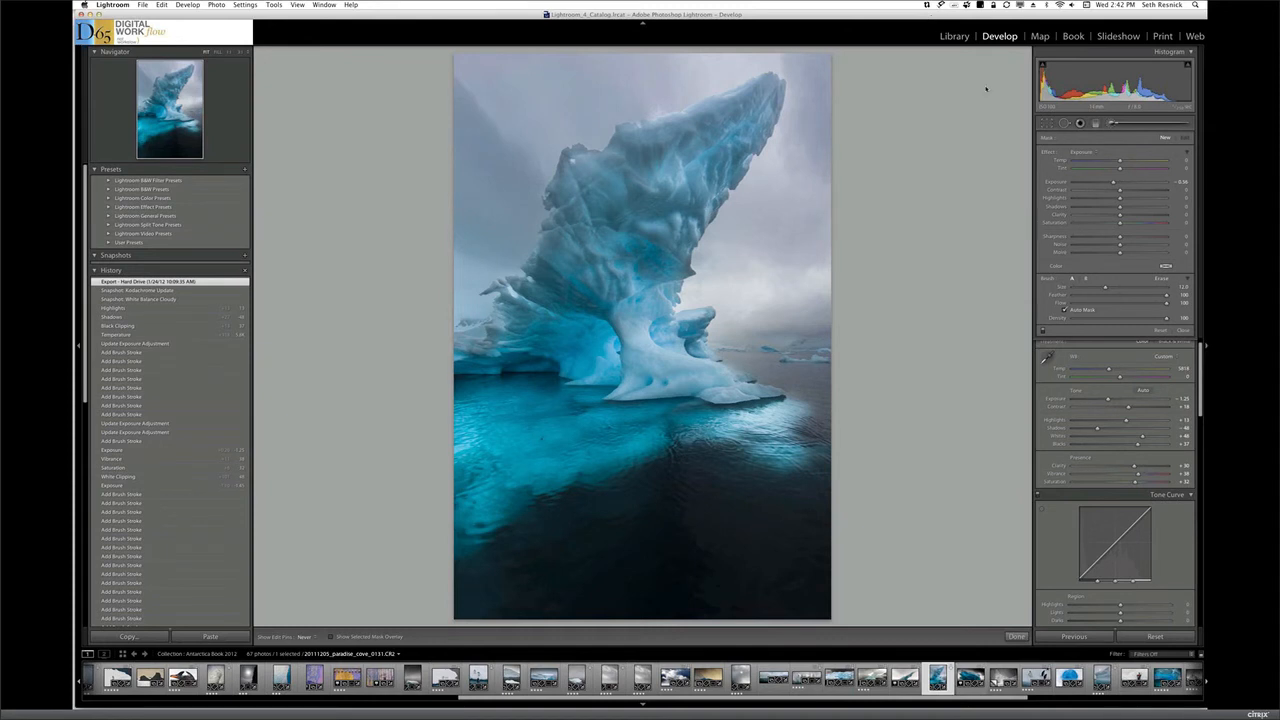
Go to the next iceberg photo, 20111205_paradise_cove_0175.CR2, and view it in the Library module
{"action": "key", "text": "ctrl+Right"}
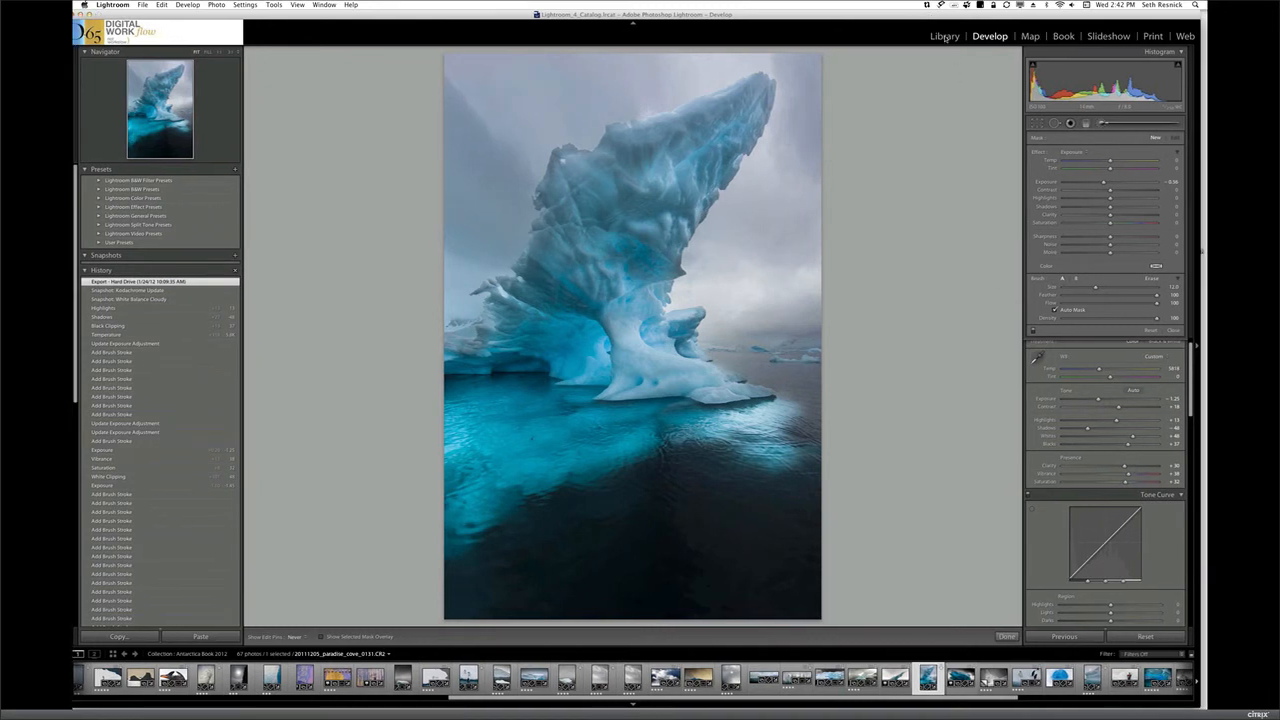
{"action": "key", "text": "Right"}
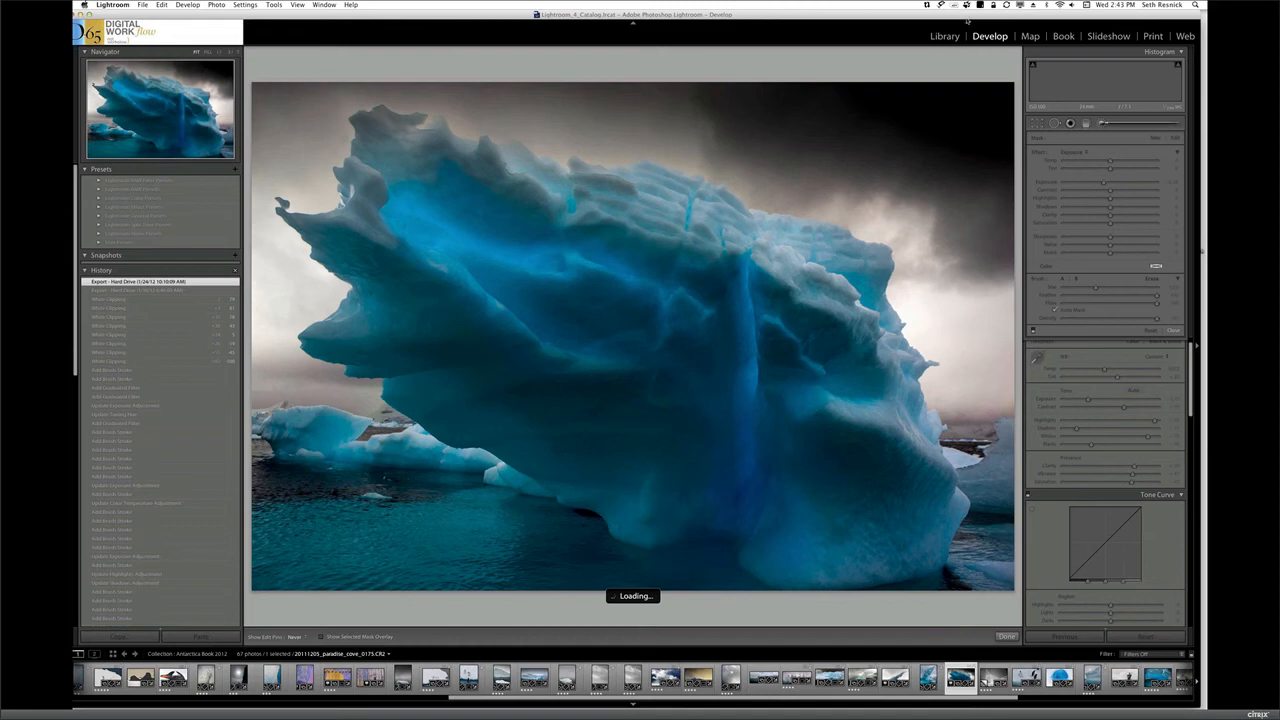
{"action": "left_click_drag", "start_coordinate": [960, 17], "coordinate": [946, 16]}
{"action": "left_click", "coordinate": [941, 37]}
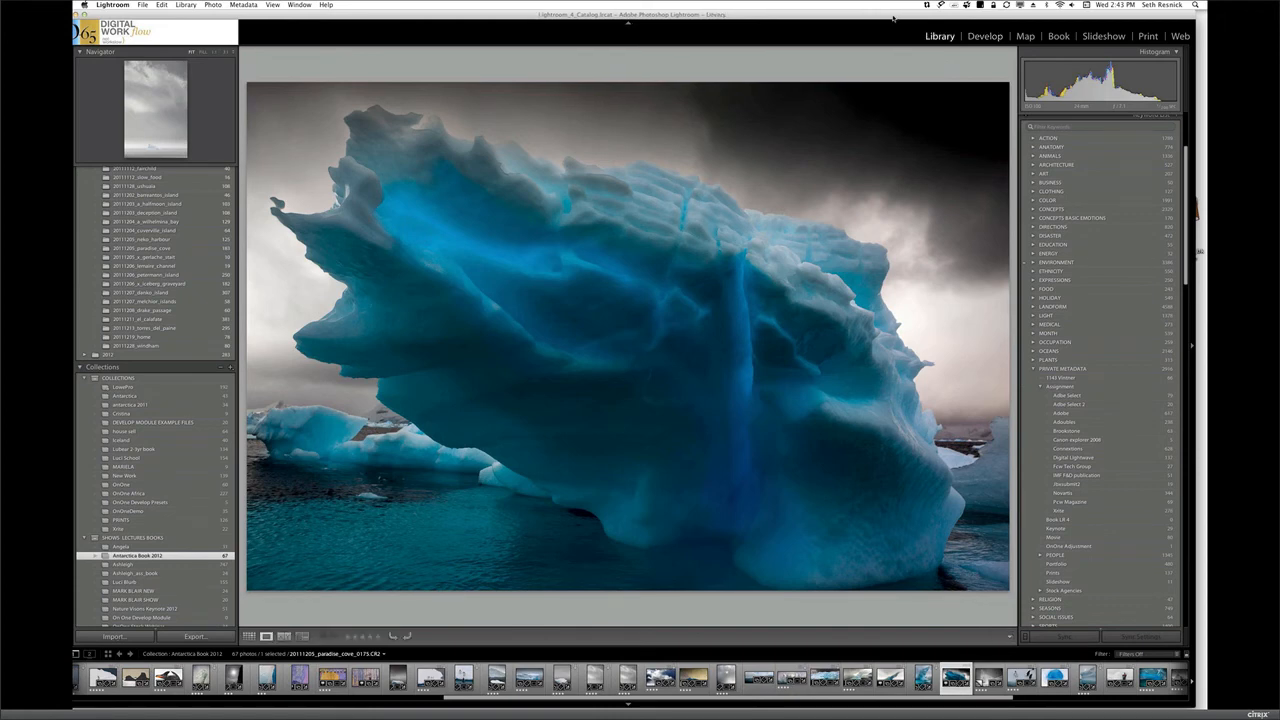
View photo 20111206_petermann_island_0209-Edit.tif, and return to 20111205_paradise_cove_0175.CR2 in the Develop module
{"action": "key", "text": "Right"}
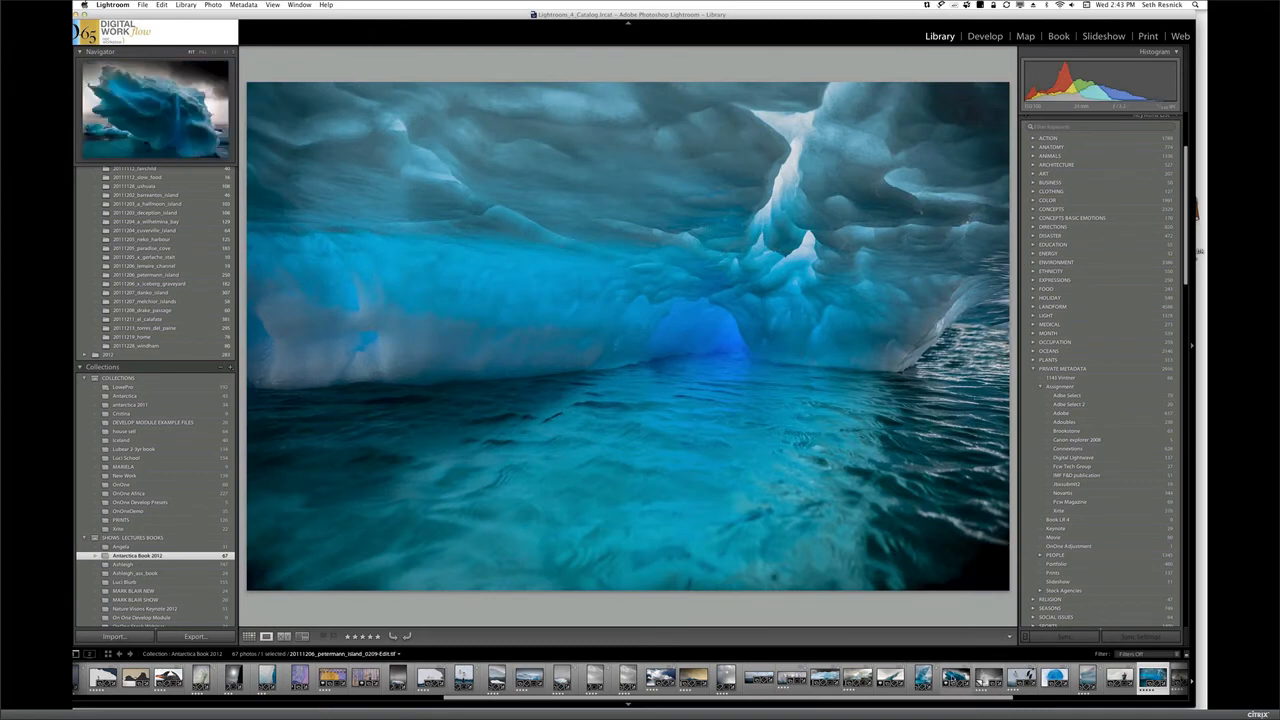
{"action": "left_click", "coordinate": [956, 679]}
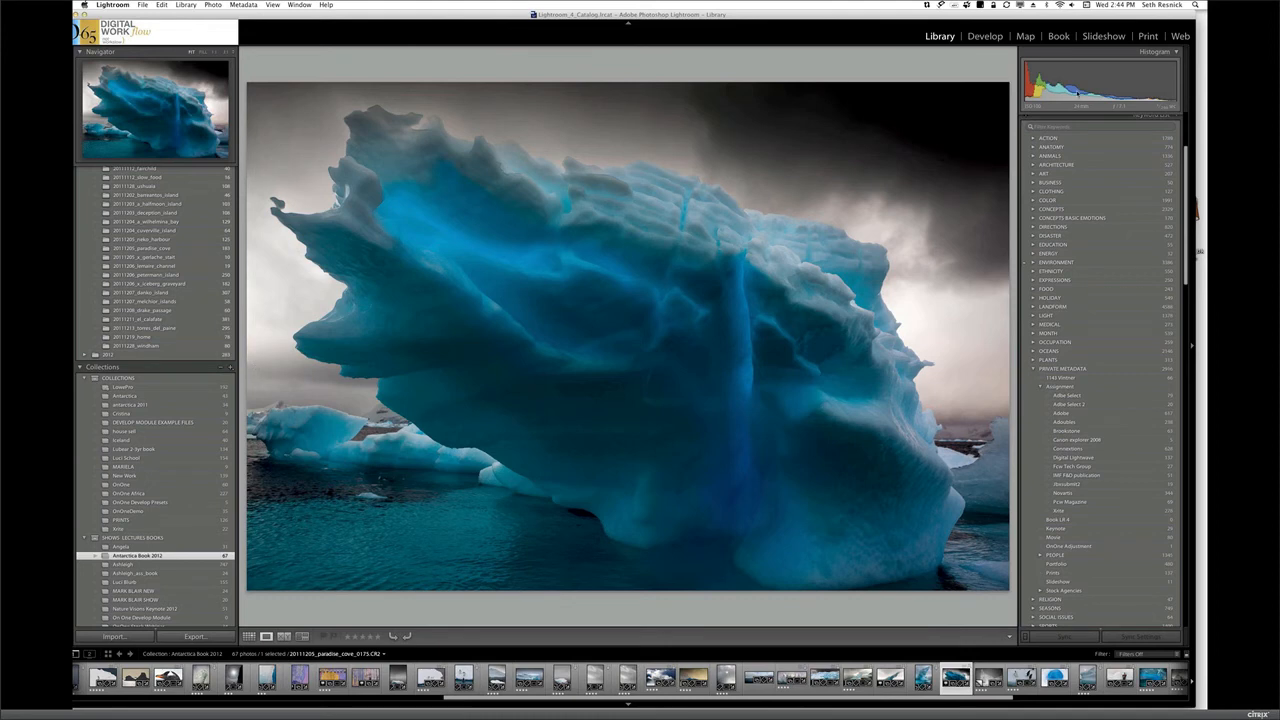
{"action": "left_click", "coordinate": [985, 36]}
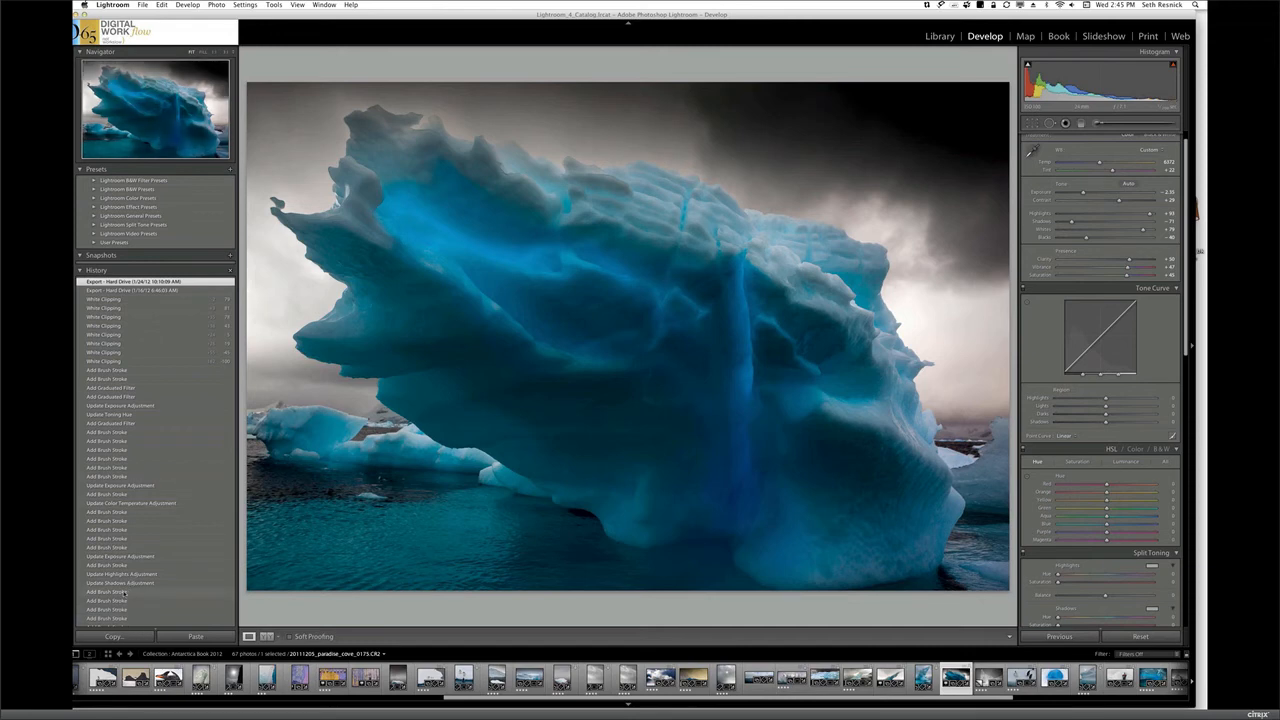
Preview earlier brush-stroke states and the Update Clarity Adjustment state in the iceberg photo's history
{"action": "left_click", "coordinate": [124, 593]}
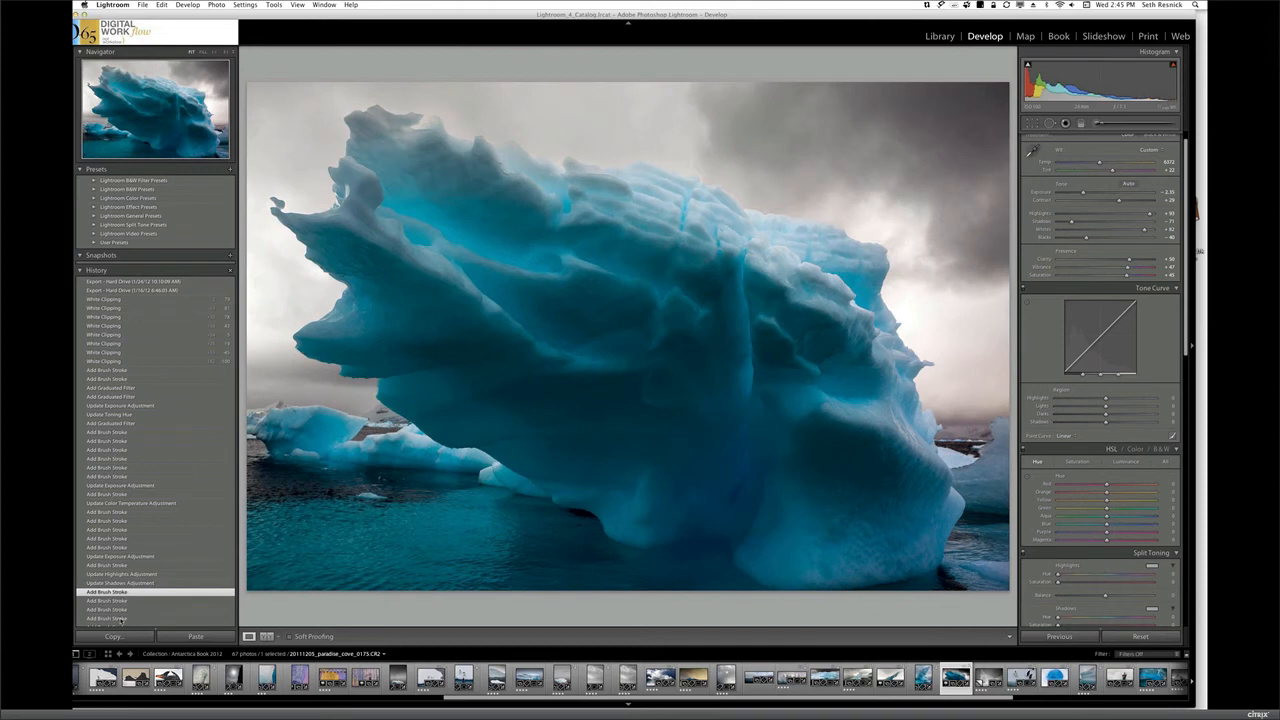
{"action": "left_click", "coordinate": [120, 619]}
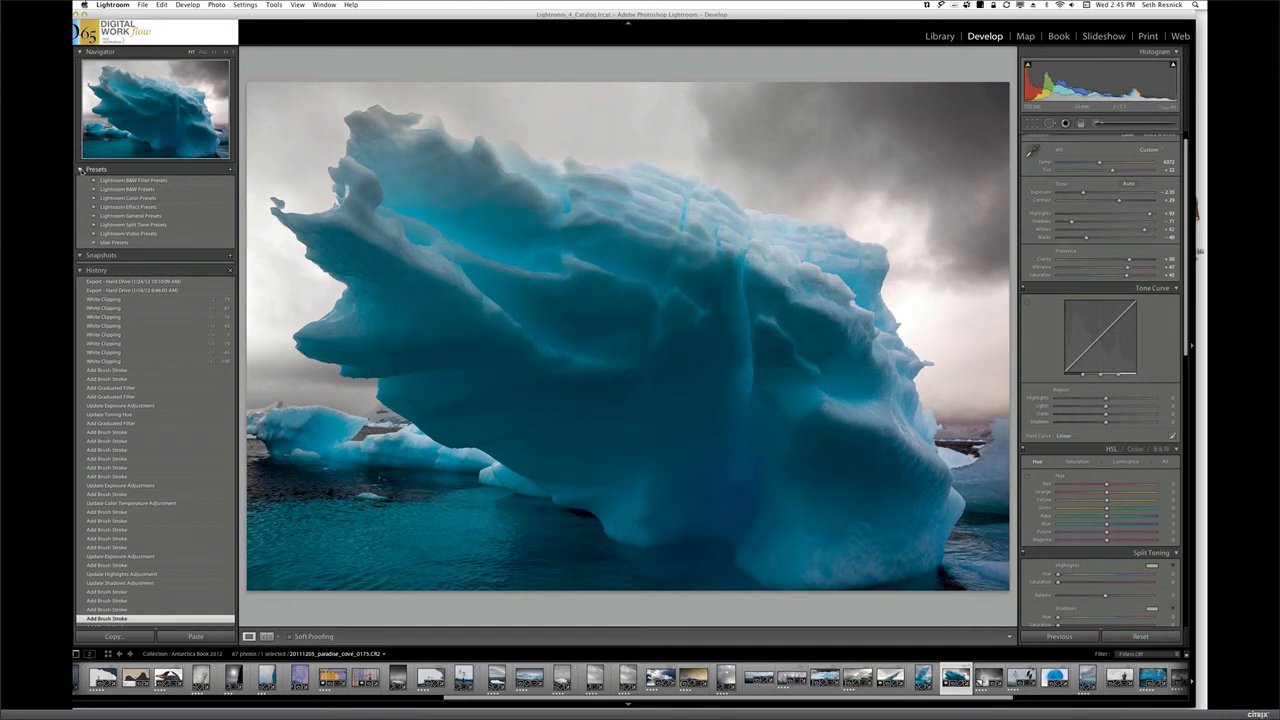
{"action": "left_click", "coordinate": [80, 170]}
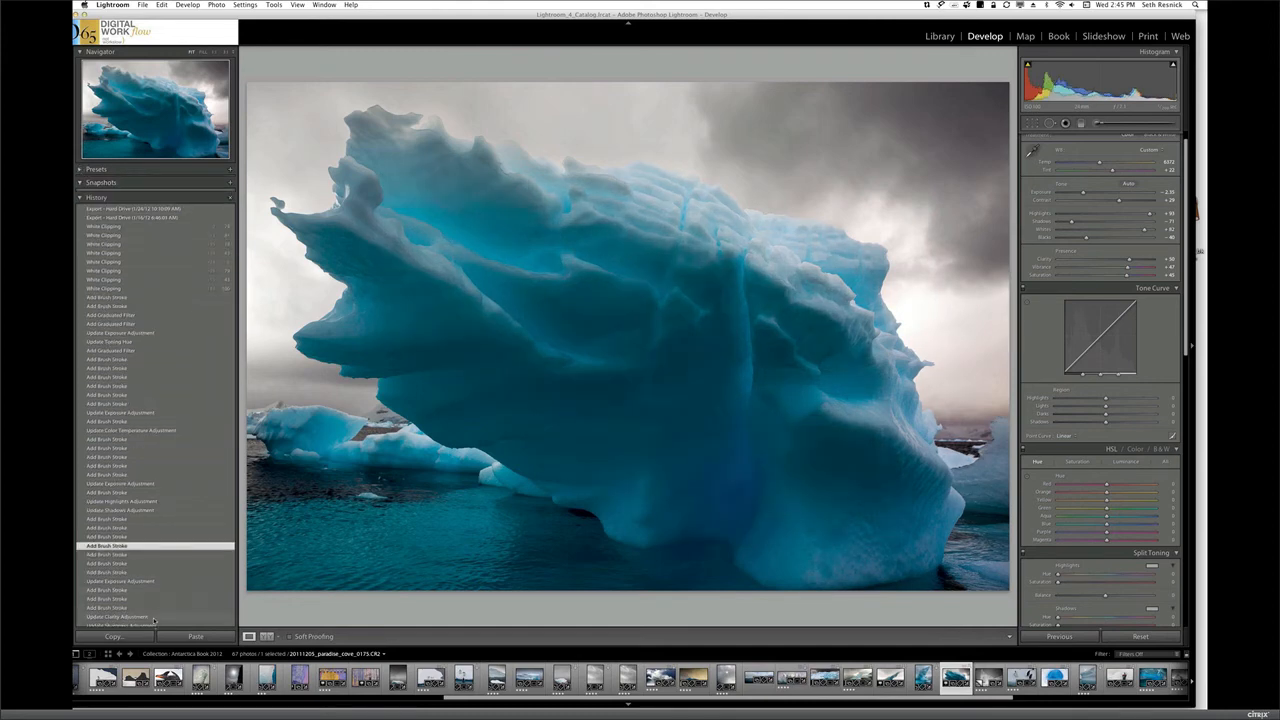
{"action": "left_click", "coordinate": [152, 619]}
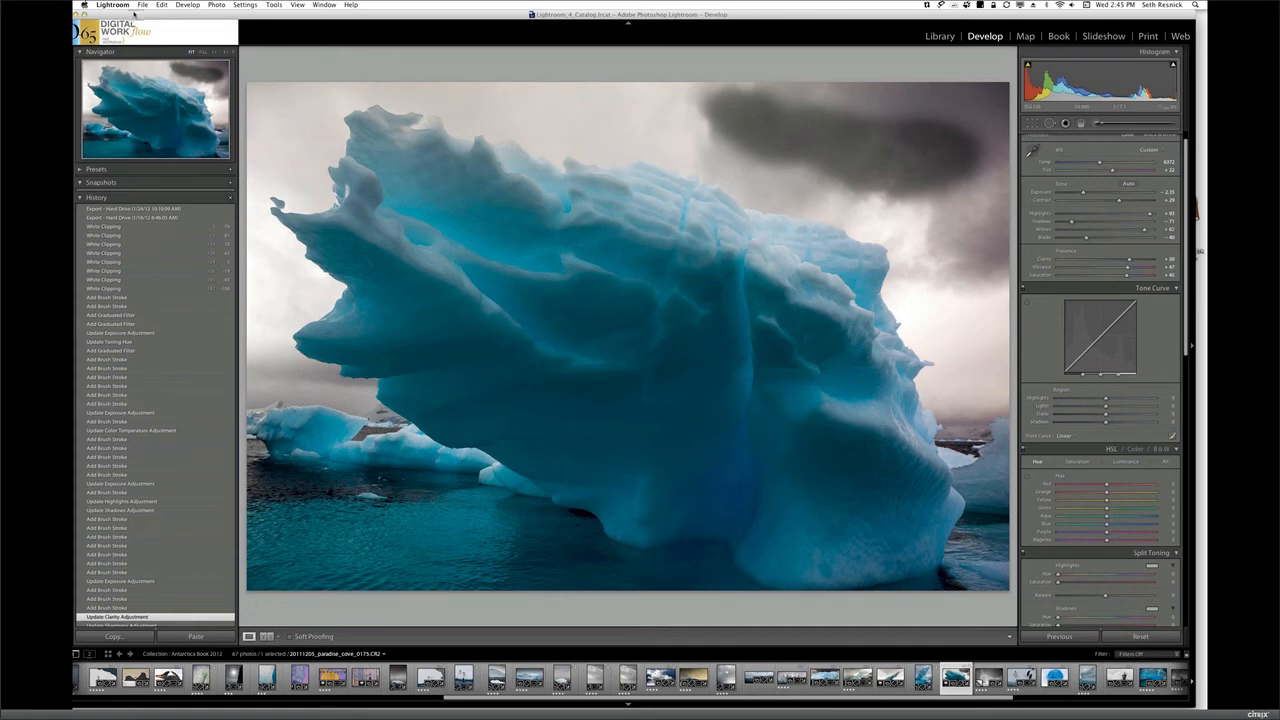
Show the photo's original Import state in the history, followed by its Update to Current Process (2012) state
{"action": "left_click_drag", "start_coordinate": [132, 13], "coordinate": [139, 15]}
{"action": "left_click_drag", "start_coordinate": [77, 170], "coordinate": [76, 286]}
{"action": "left_click", "coordinate": [138, 540]}
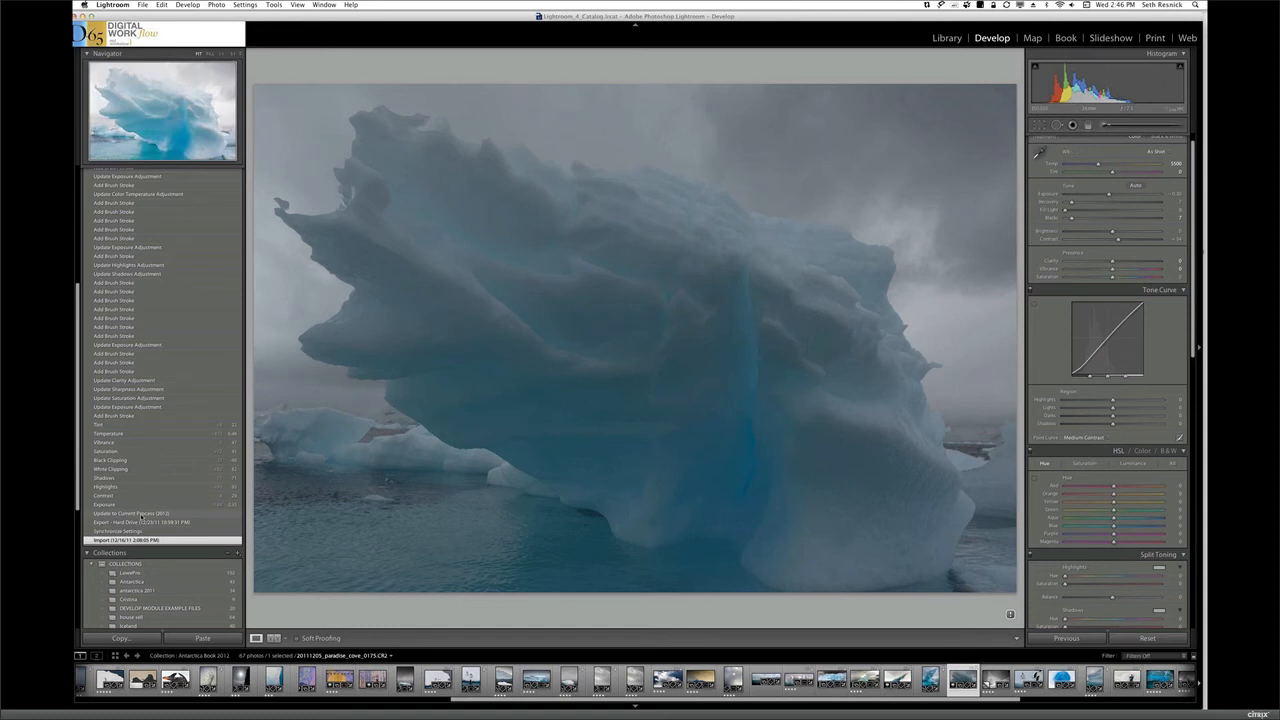
{"action": "left_click", "coordinate": [141, 514]}
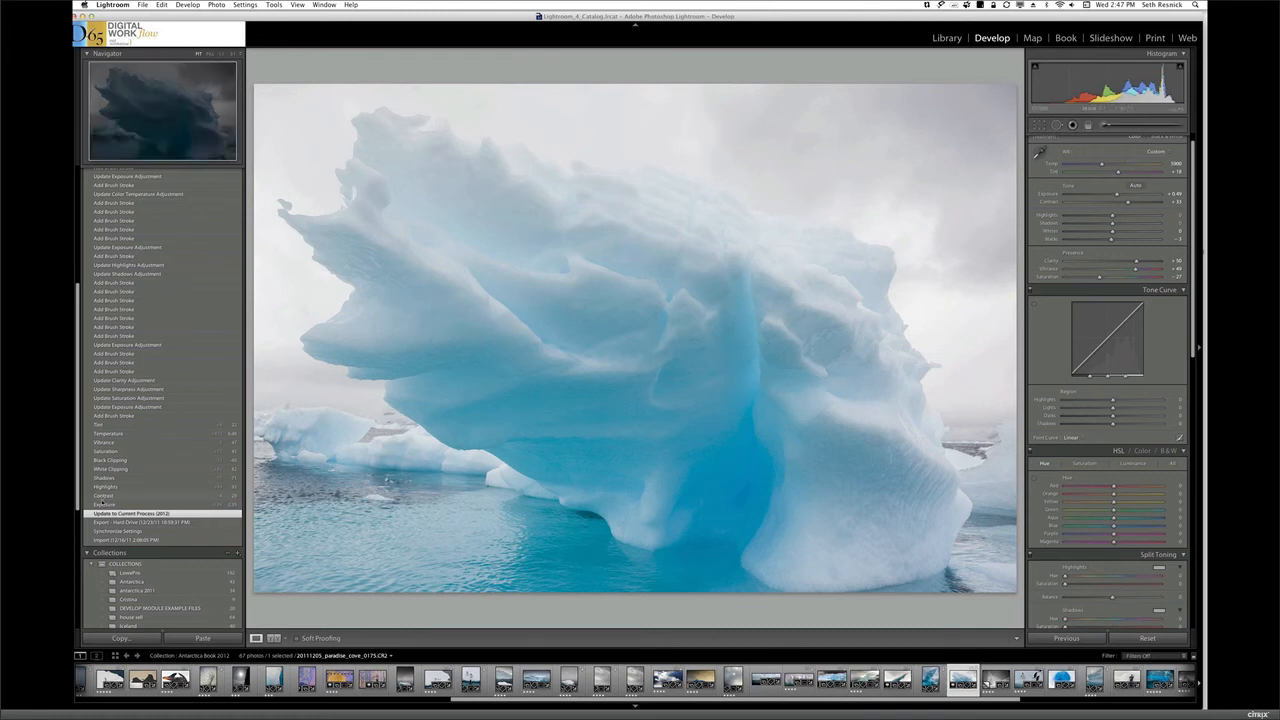
Step through the photo's global edits in the history, showing the Exposure, Contrast, Shadows and Tint states
{"action": "left_click", "coordinate": [104, 505]}
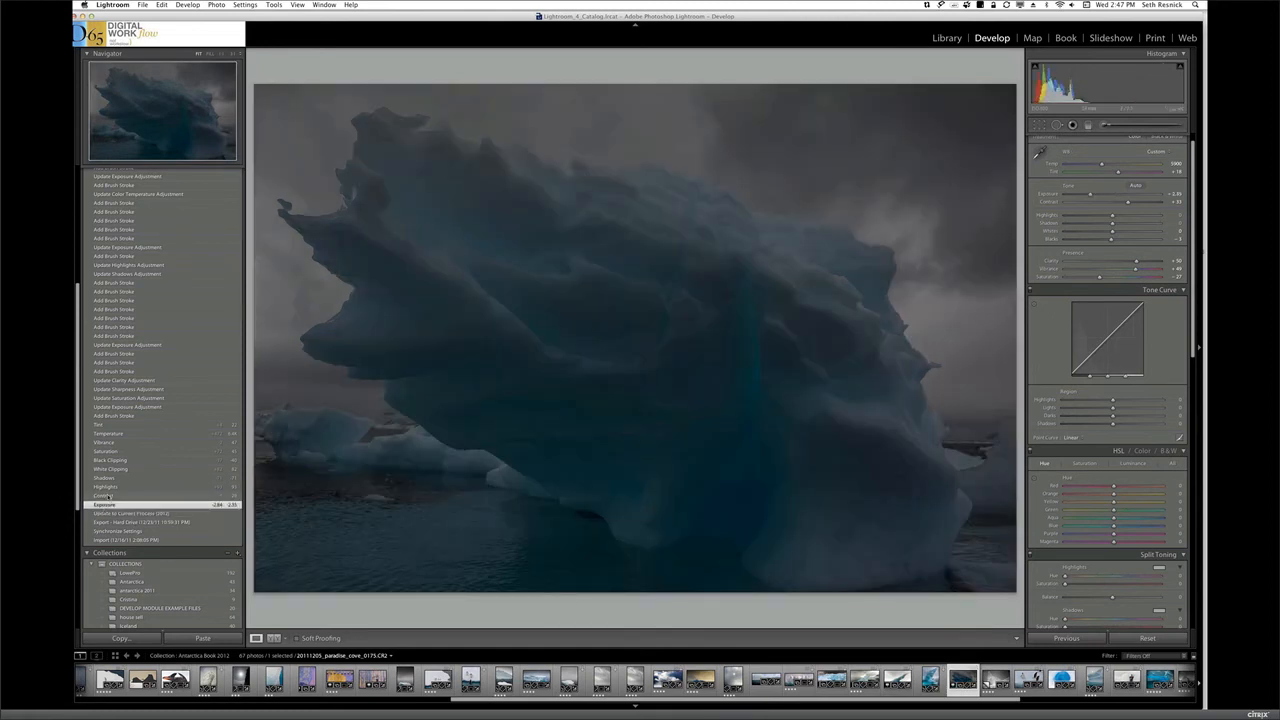
{"action": "left_click", "coordinate": [105, 496]}
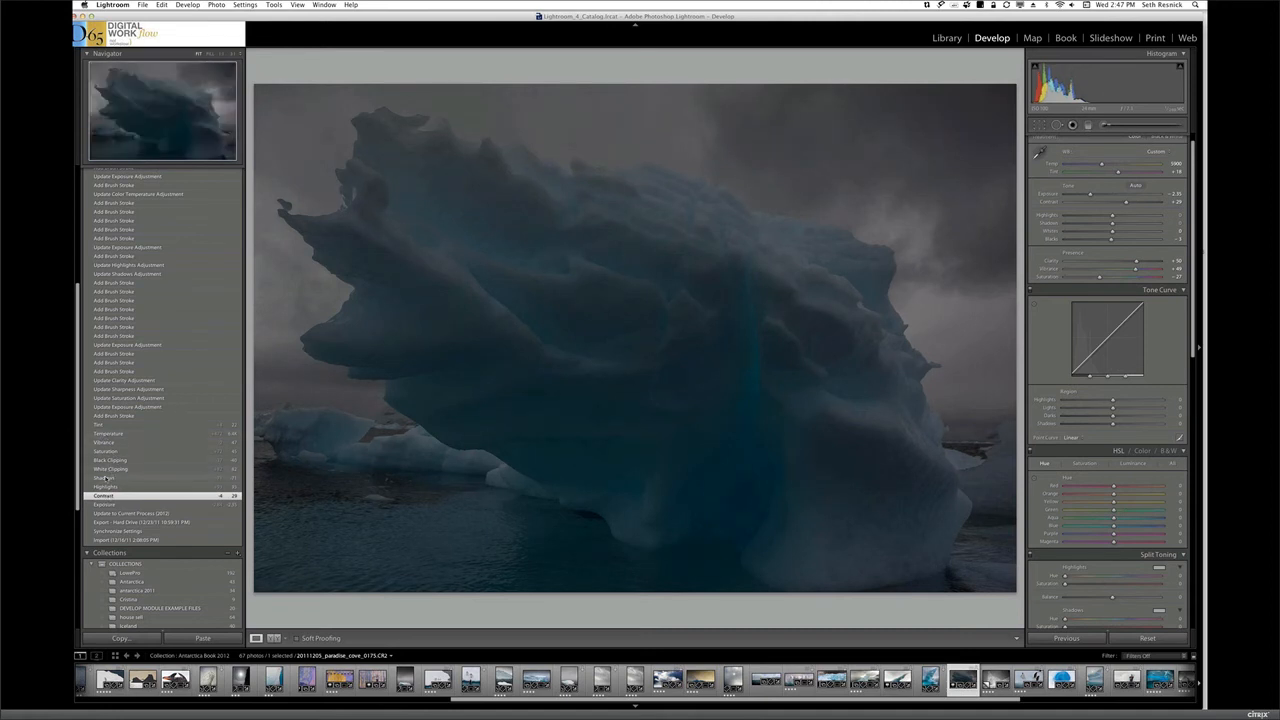
{"action": "left_click", "coordinate": [105, 478]}
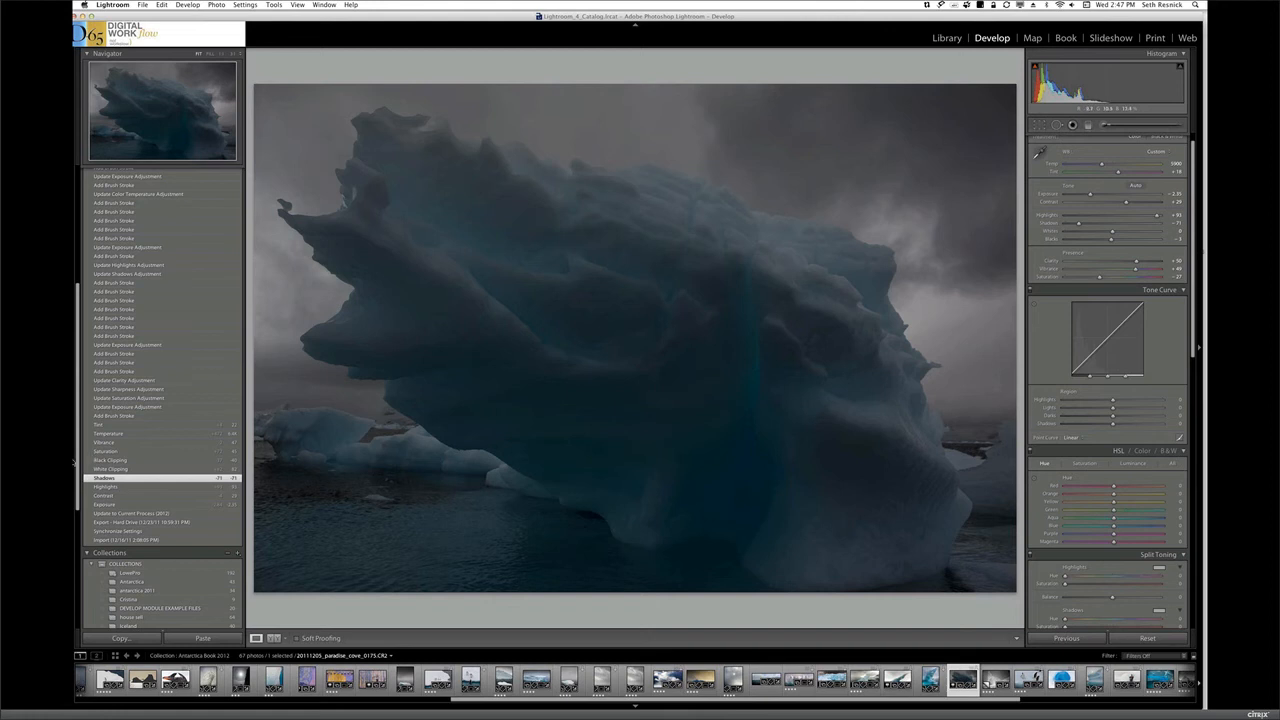
{"action": "left_click", "coordinate": [110, 425]}
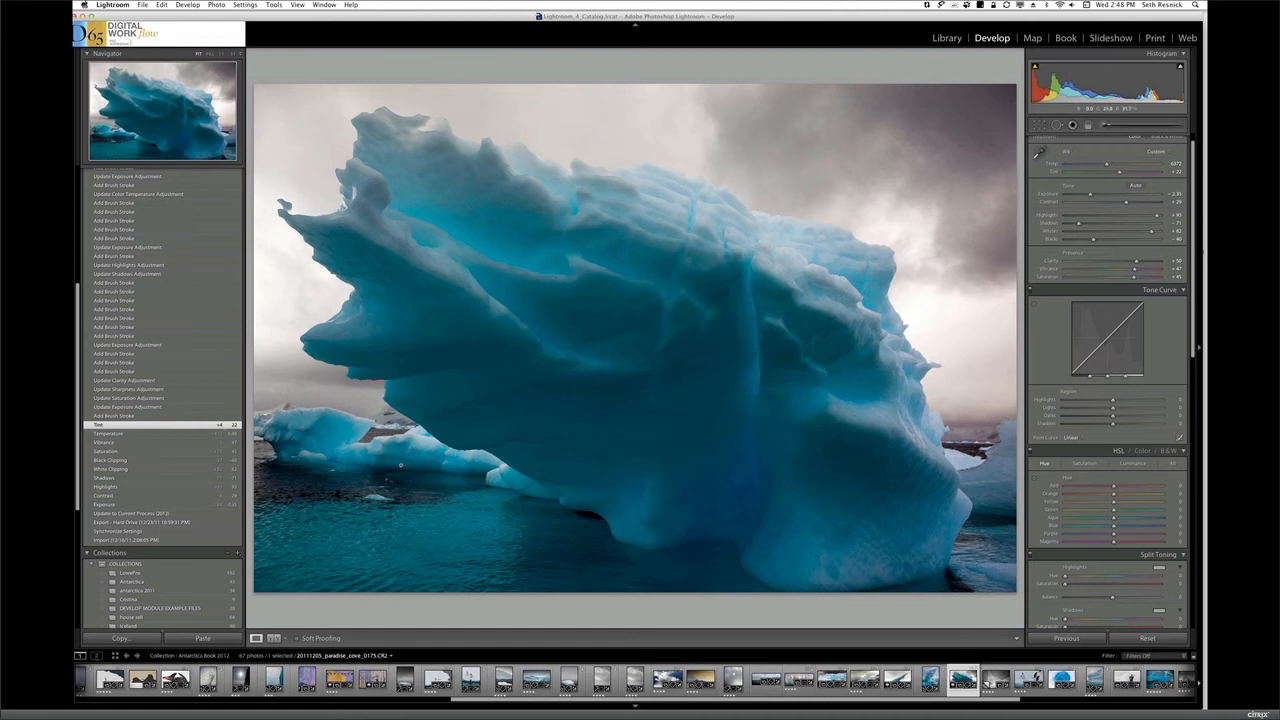
Step through the first local edits in the history, from the earliest brush stroke through Update Highlights Adjustment to the vivid blue stroke
{"action": "left_click", "coordinate": [118, 416]}
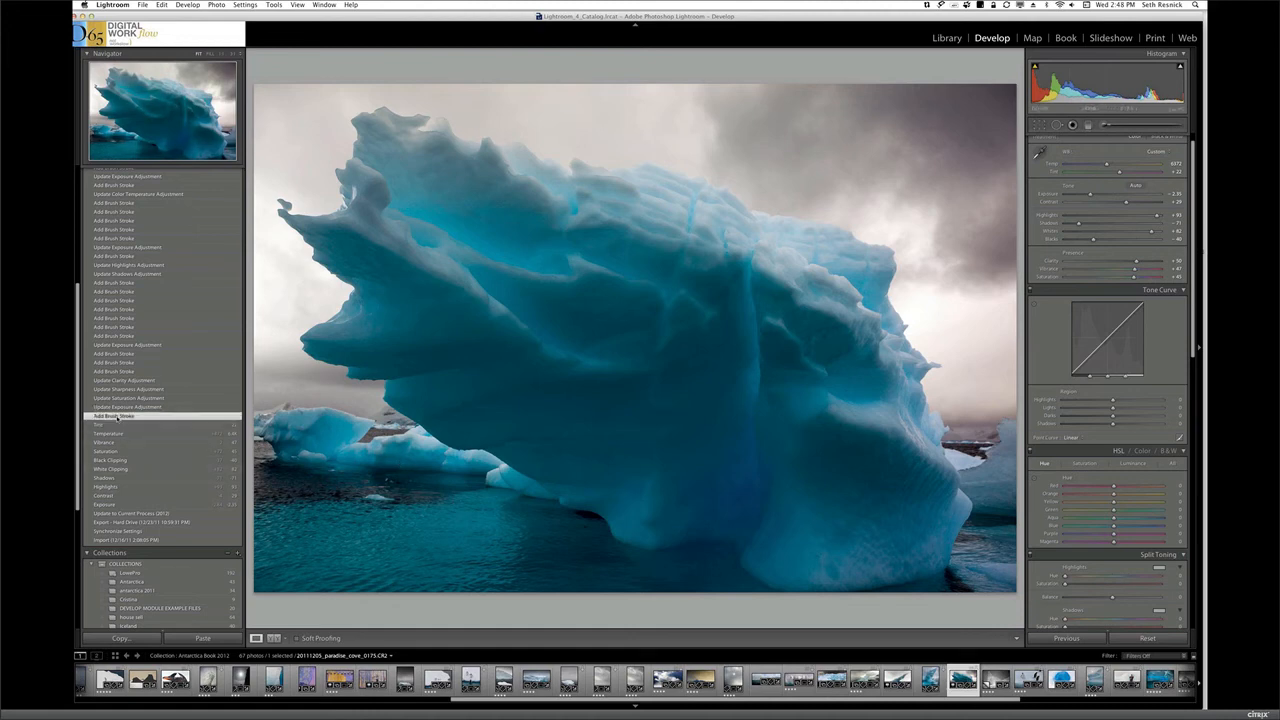
{"action": "left_click", "coordinate": [120, 354]}
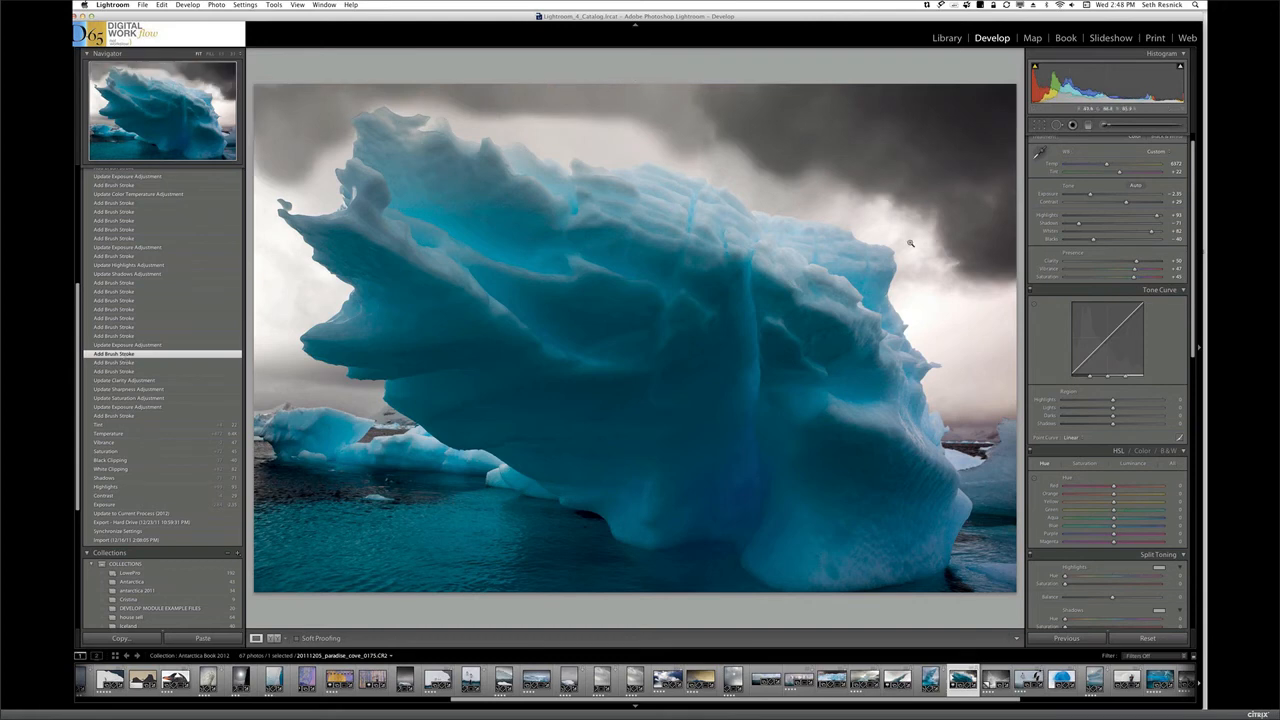
{"action": "left_click", "coordinate": [122, 310]}
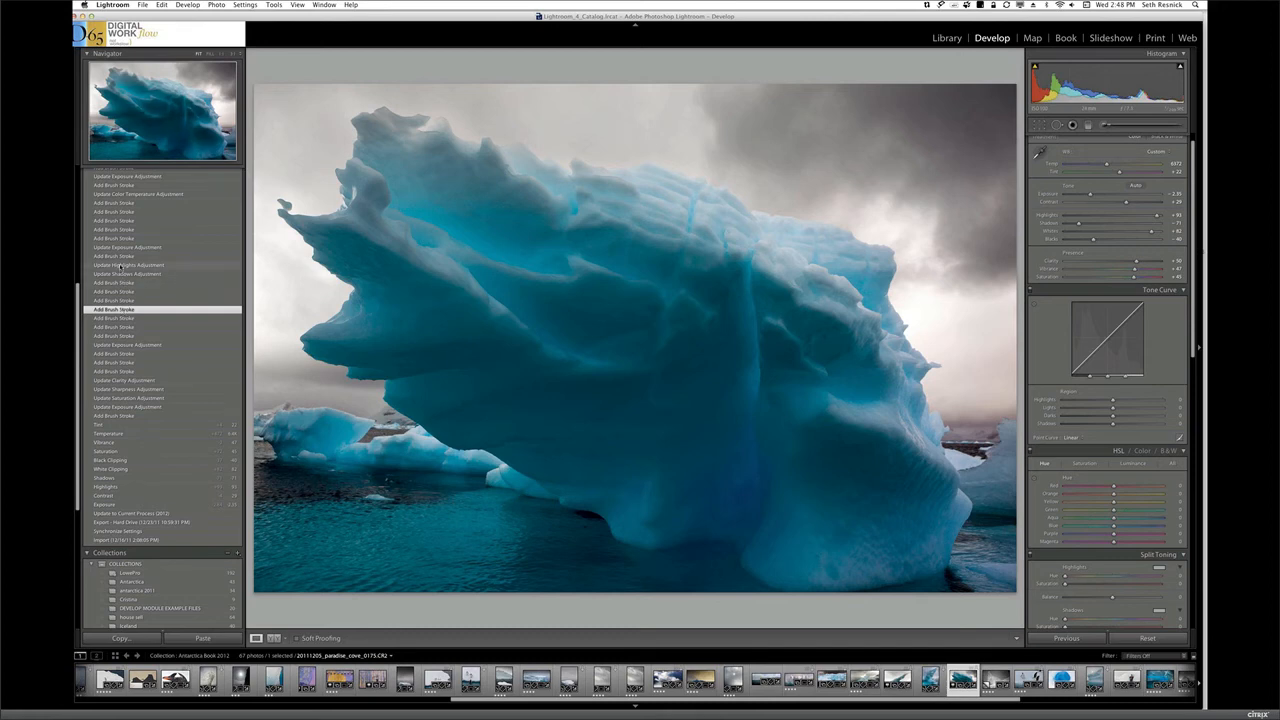
{"action": "left_click", "coordinate": [118, 265]}
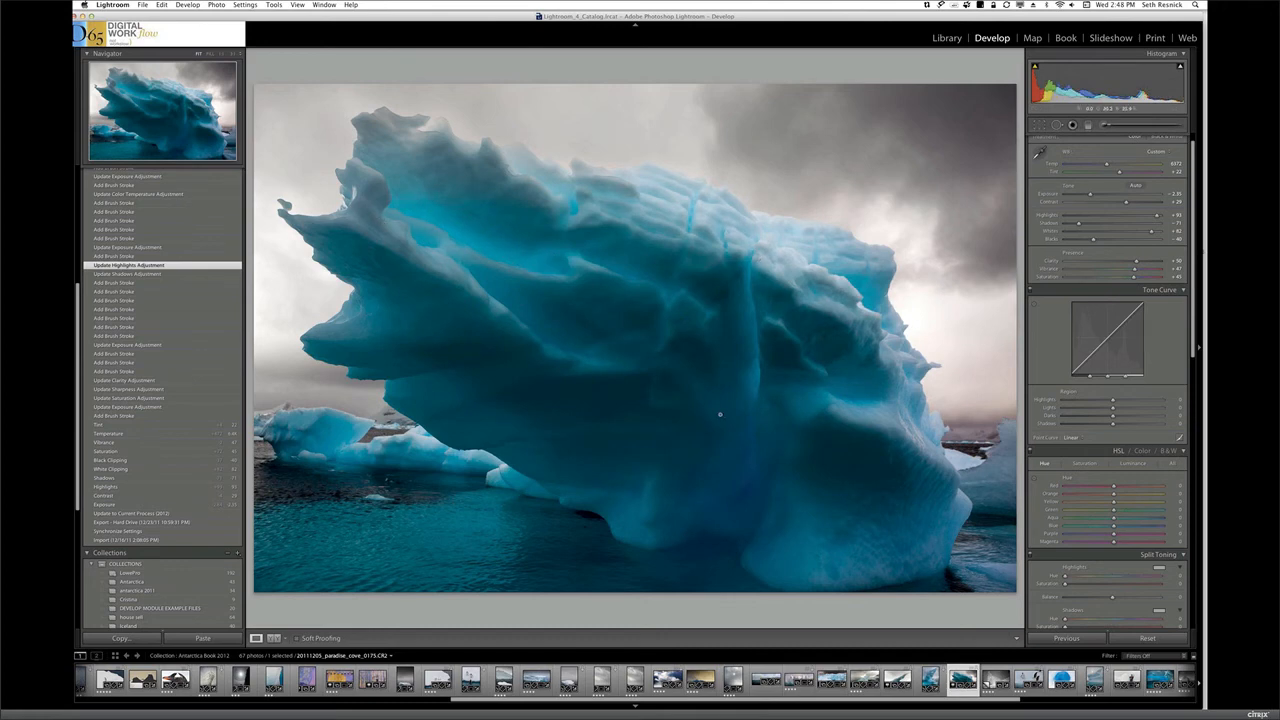
{"action": "left_click", "coordinate": [118, 204]}
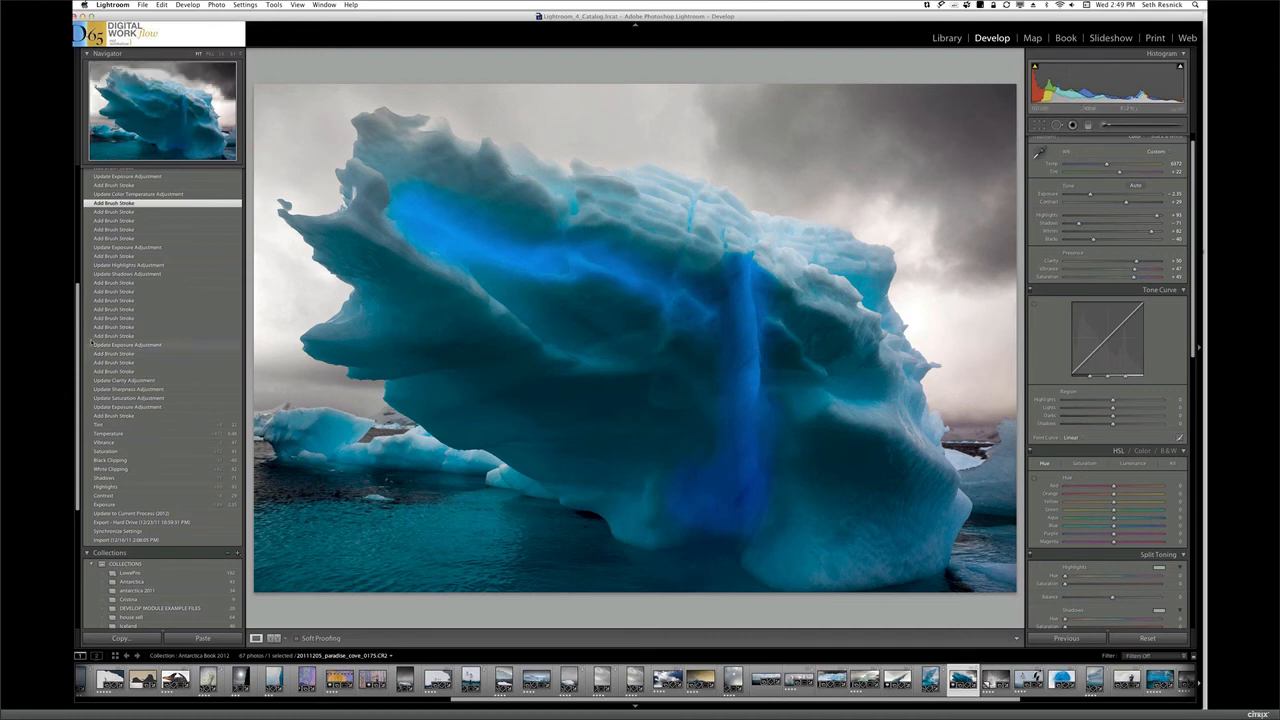
Preview a more recent brush-stroke state and the Update Exposure Adjustment state just above Update Toning Hue in the history
{"action": "left_click_drag", "start_coordinate": [80, 336], "coordinate": [80, 312]}
{"action": "scroll", "coordinate": [138, 311], "scroll_direction": "up", "scroll_amount": 3}
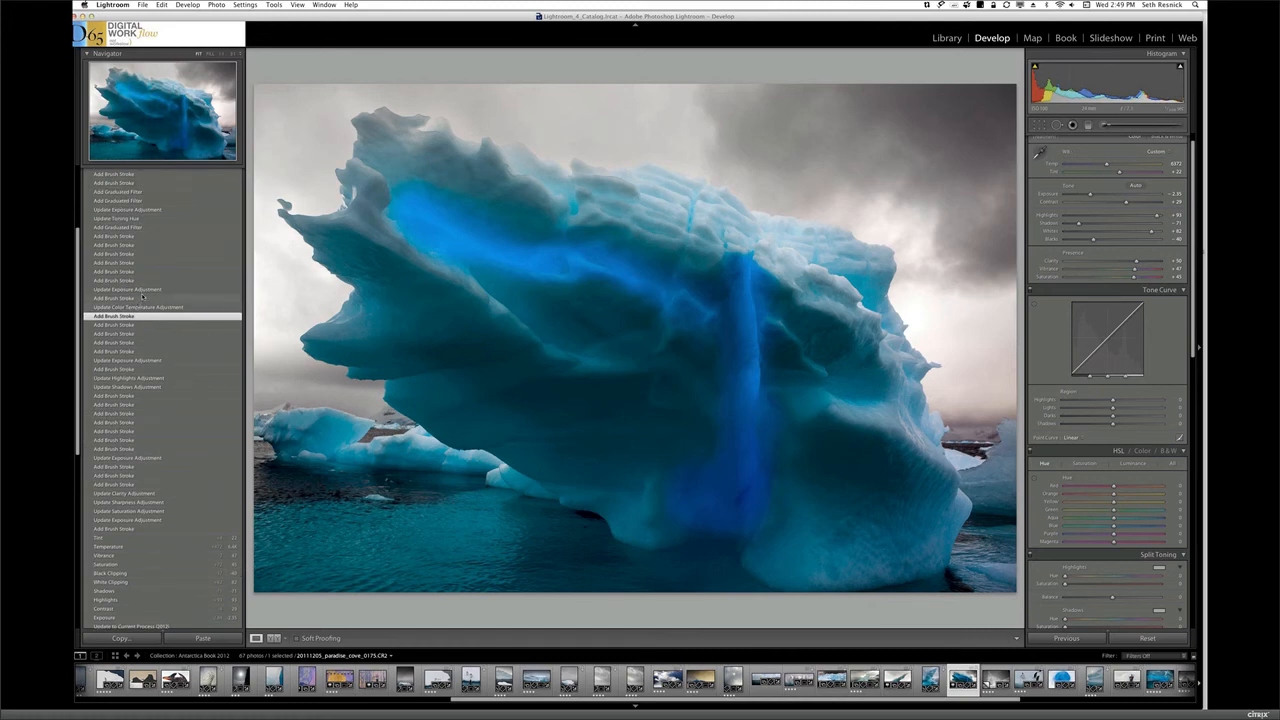
{"action": "left_click", "coordinate": [129, 254]}
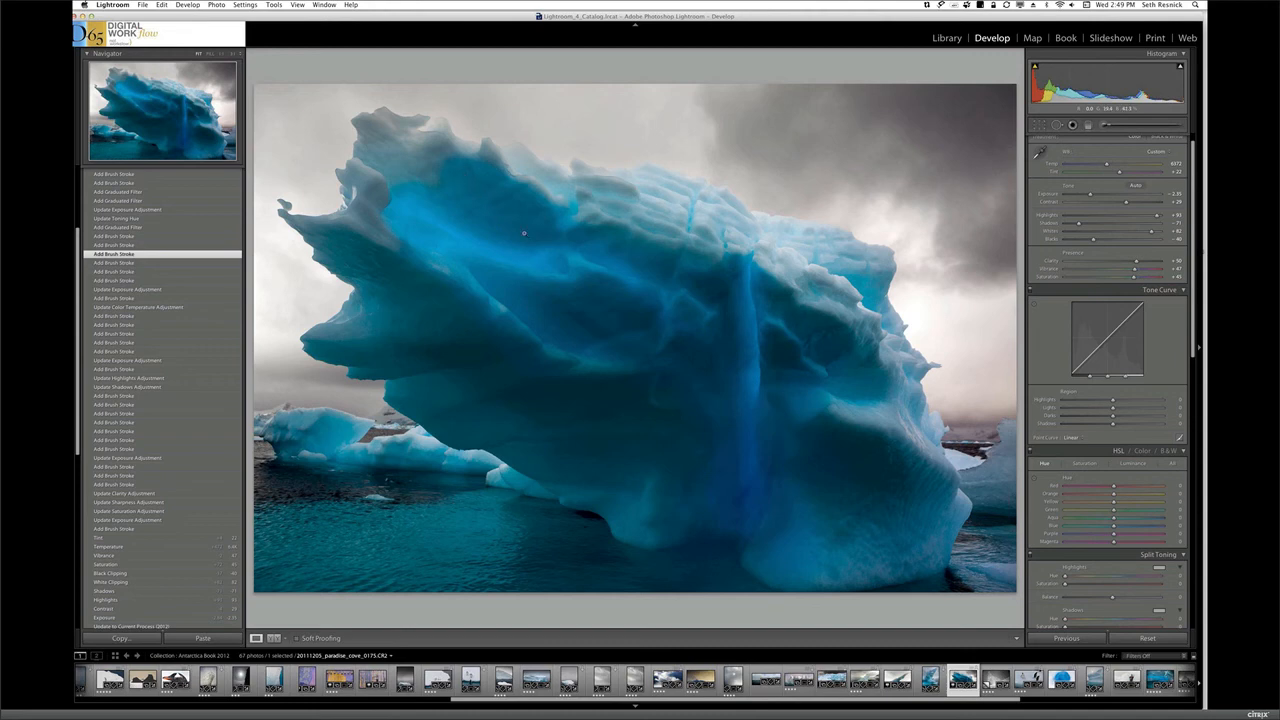
{"action": "left_click", "coordinate": [126, 210]}
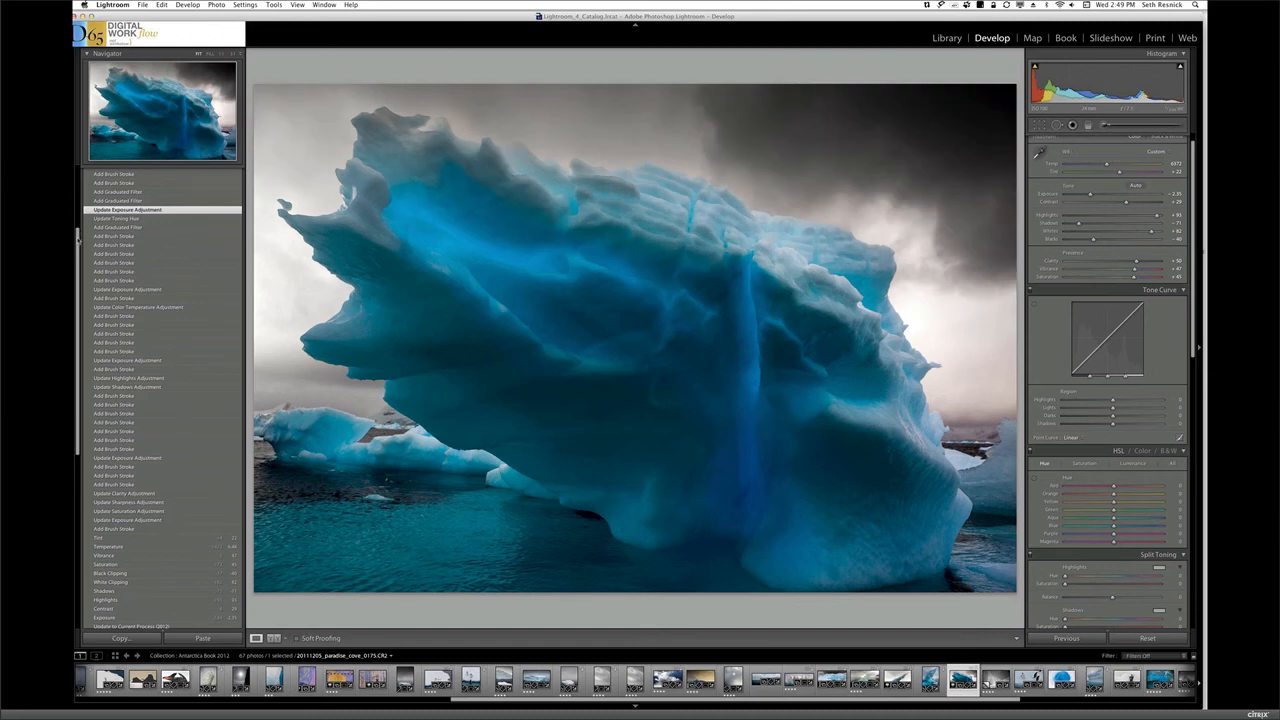
Show the photo's most recent White Clipping state in the history
{"action": "scroll", "coordinate": [77, 230], "scroll_direction": "up", "scroll_amount": 2}
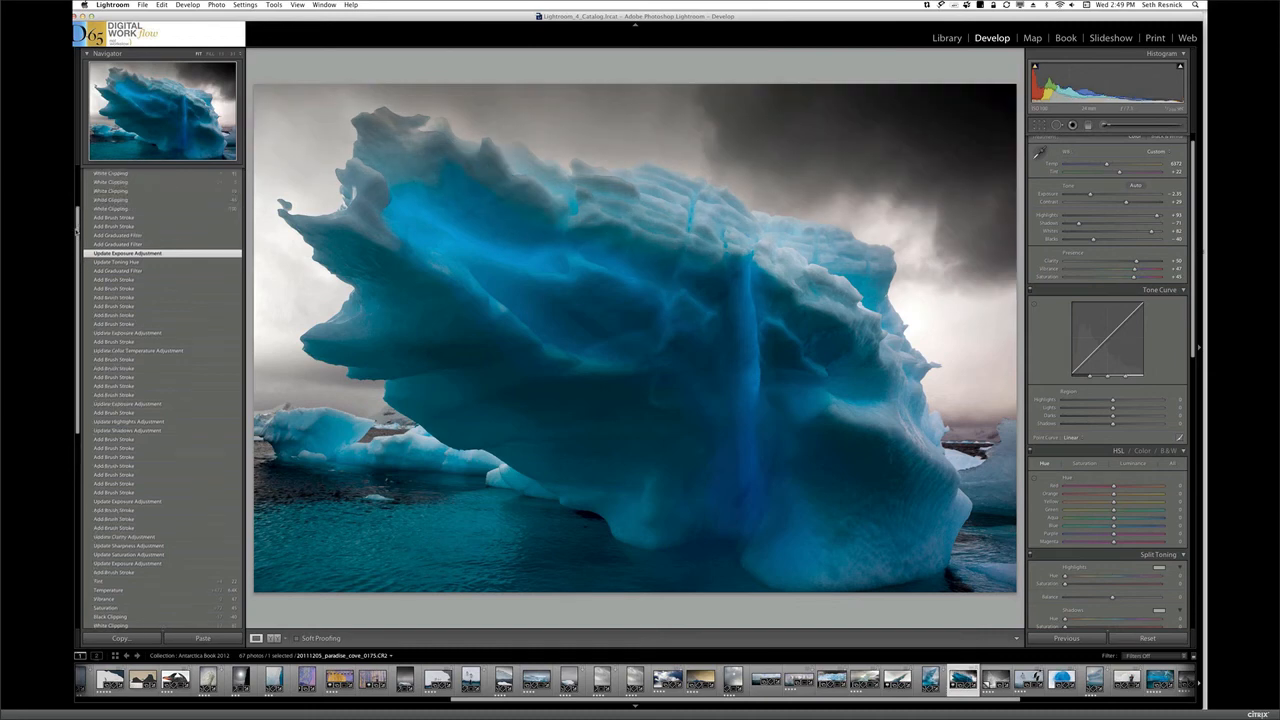
{"action": "scroll", "coordinate": [77, 231], "scroll_direction": "up", "scroll_amount": 5}
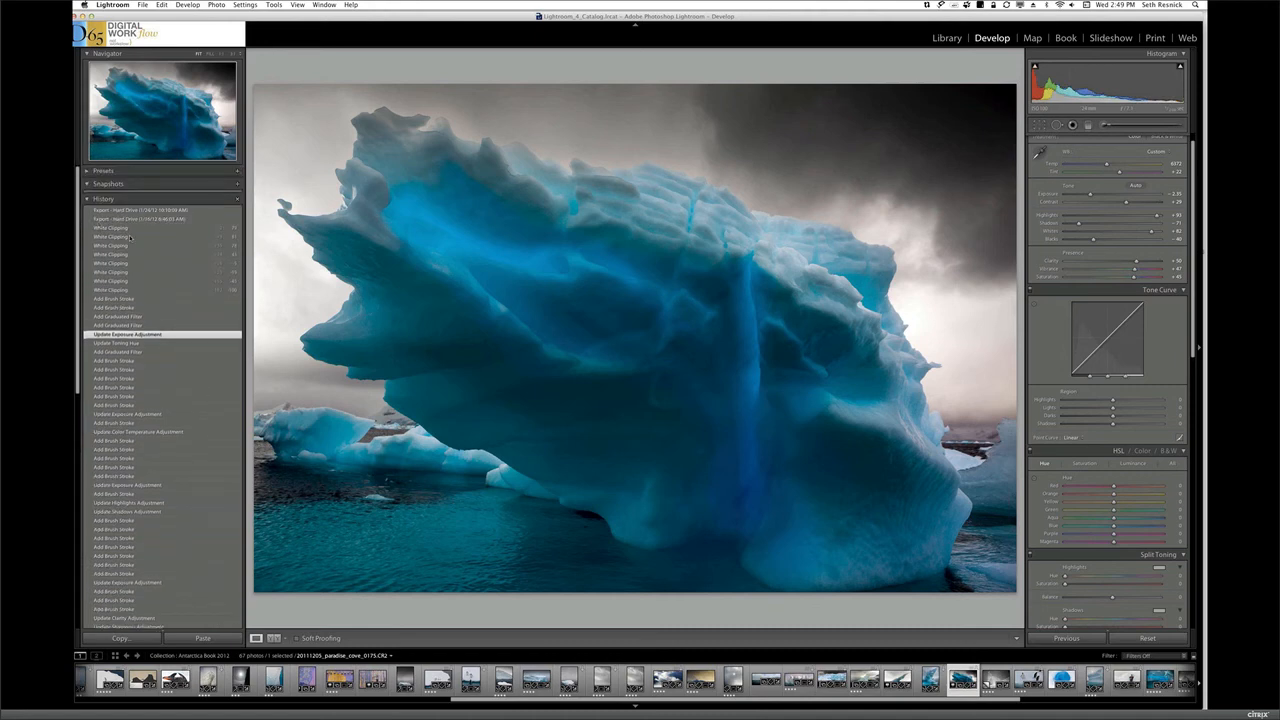
{"action": "left_click", "coordinate": [114, 229]}
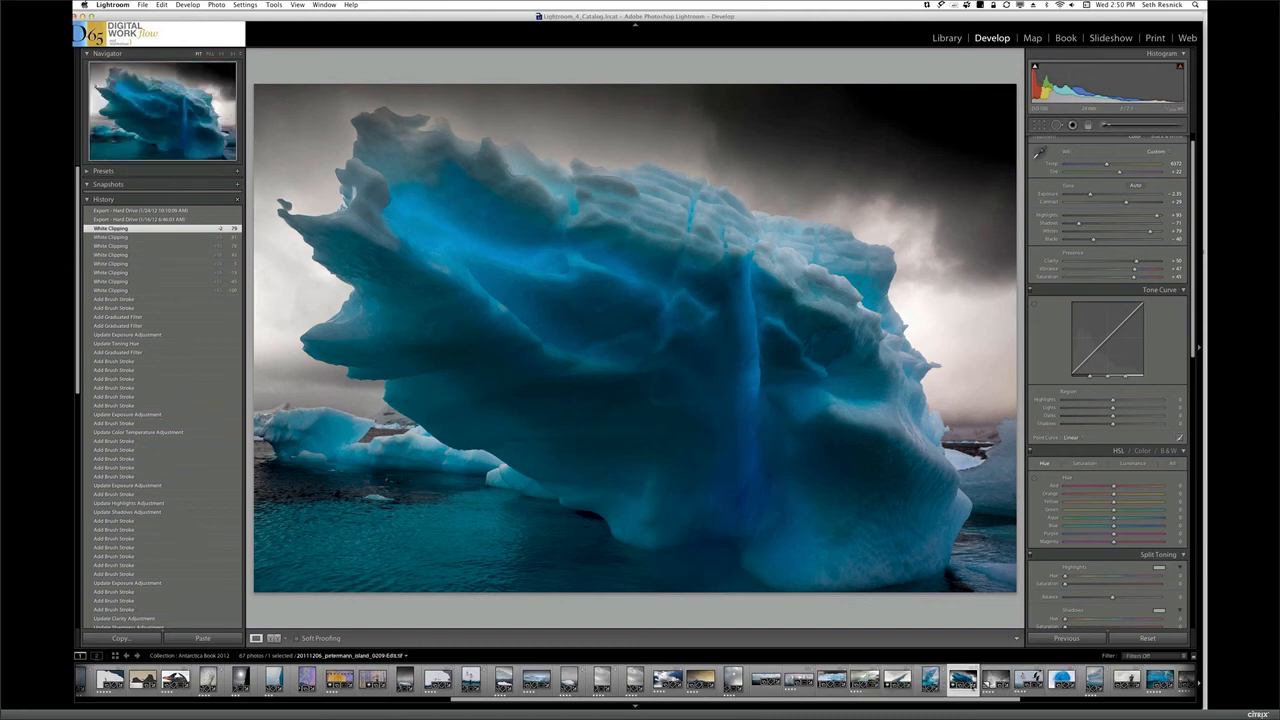
Compare 20111205_paradise_cove_0131.CR2 with the portrait 20111206_petermann_island_0071.CR2, and return to the paradise_cove_0131 iceberg
{"action": "left_click", "coordinate": [930, 679]}
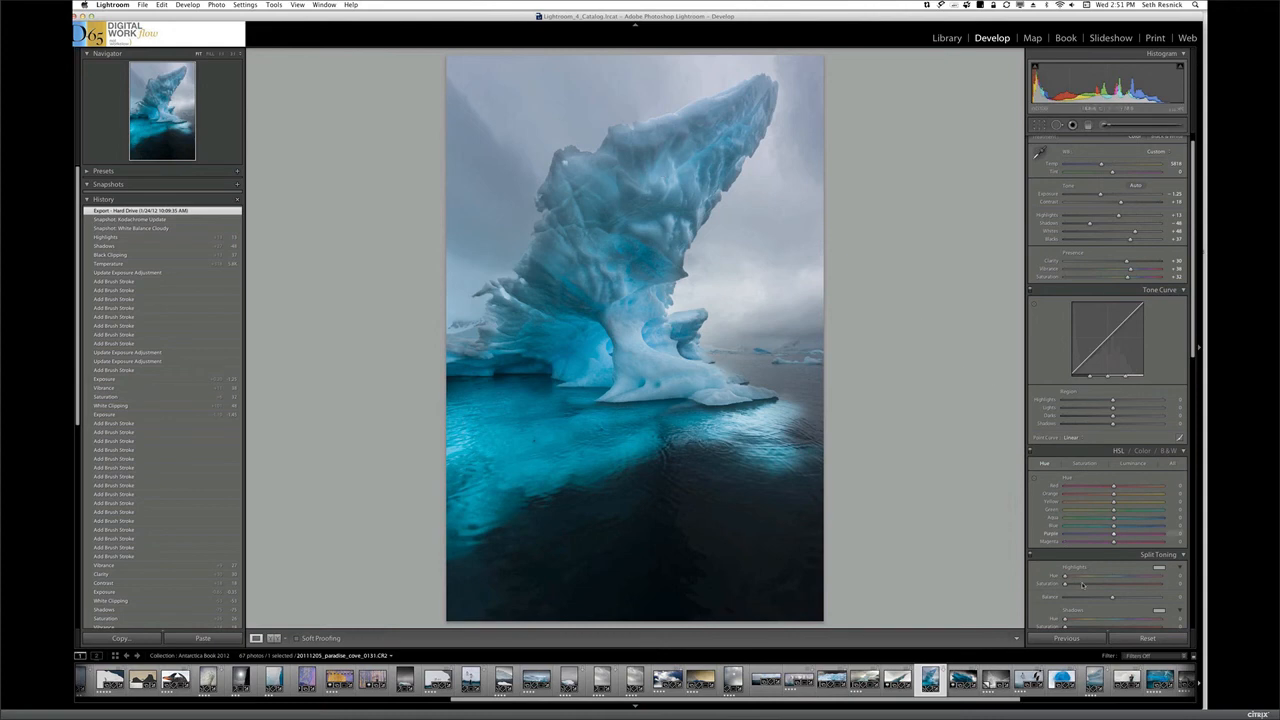
{"action": "left_click", "coordinate": [1127, 680]}
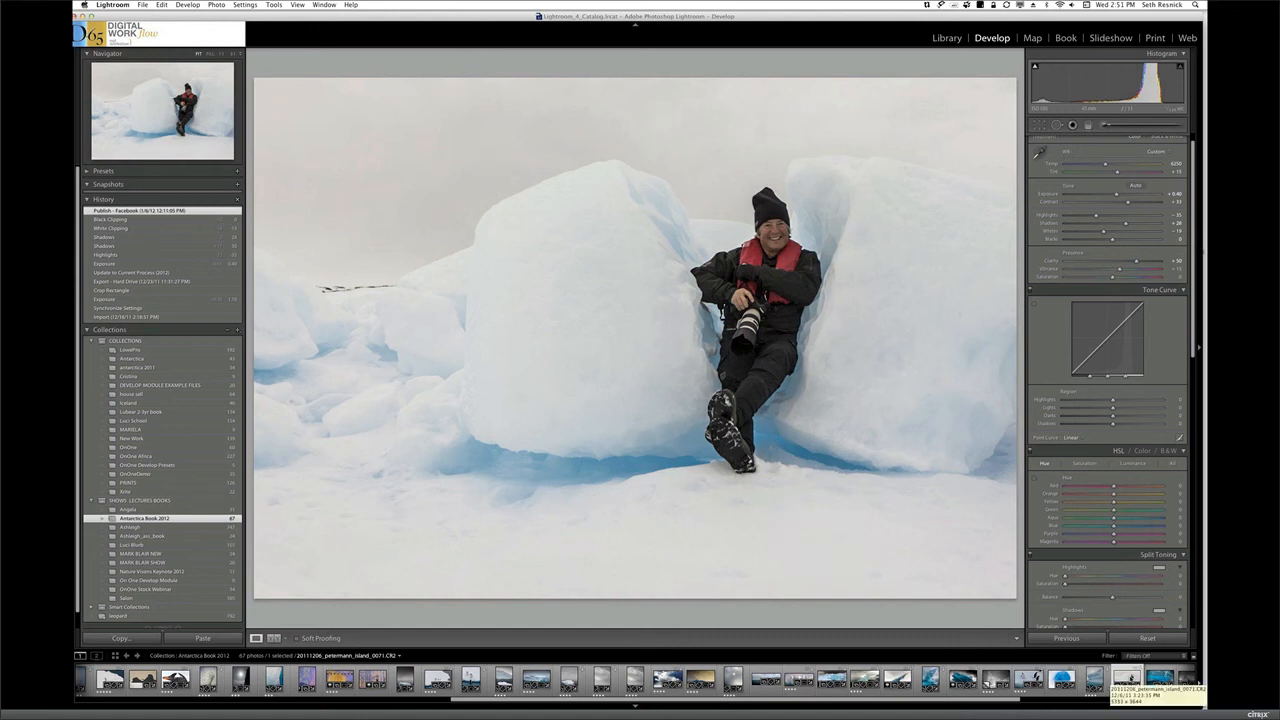
{"action": "left_click", "coordinate": [930, 680]}
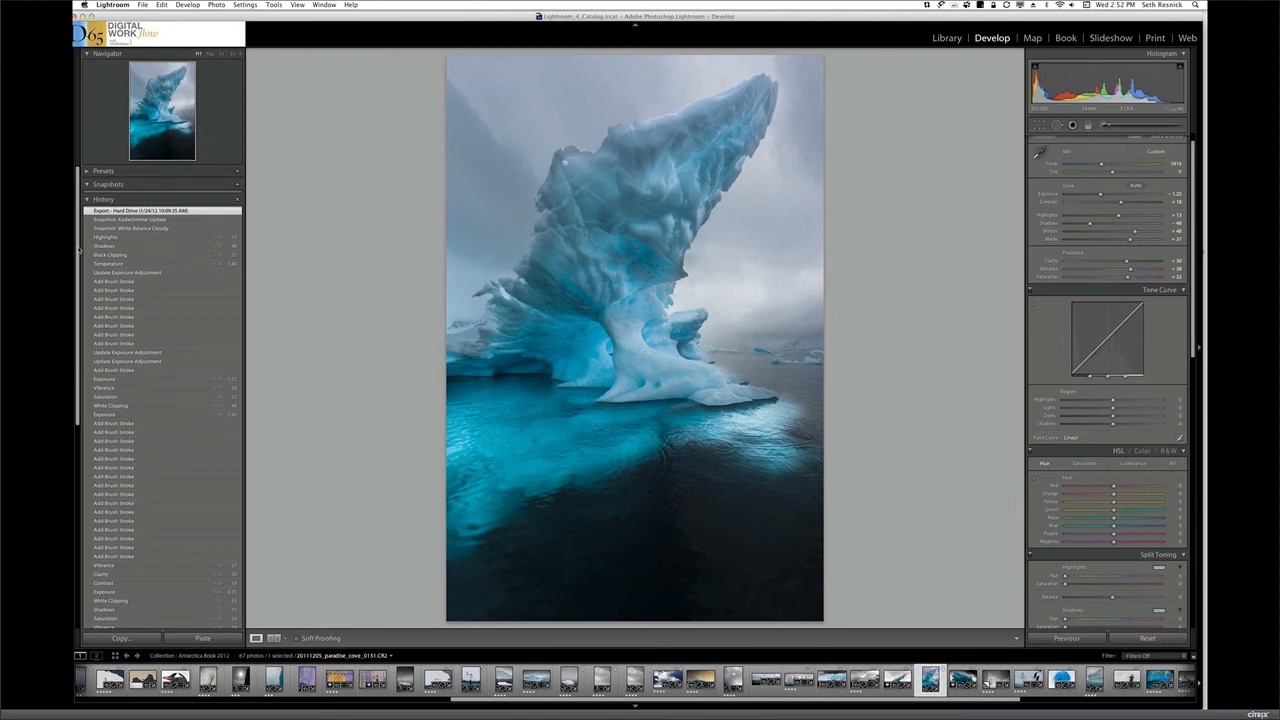
Create a virtual copy of the photo from its Update to Current Process (2012) history state, and return to the original photo
{"action": "left_click_drag", "start_coordinate": [78, 250], "coordinate": [74, 411]}
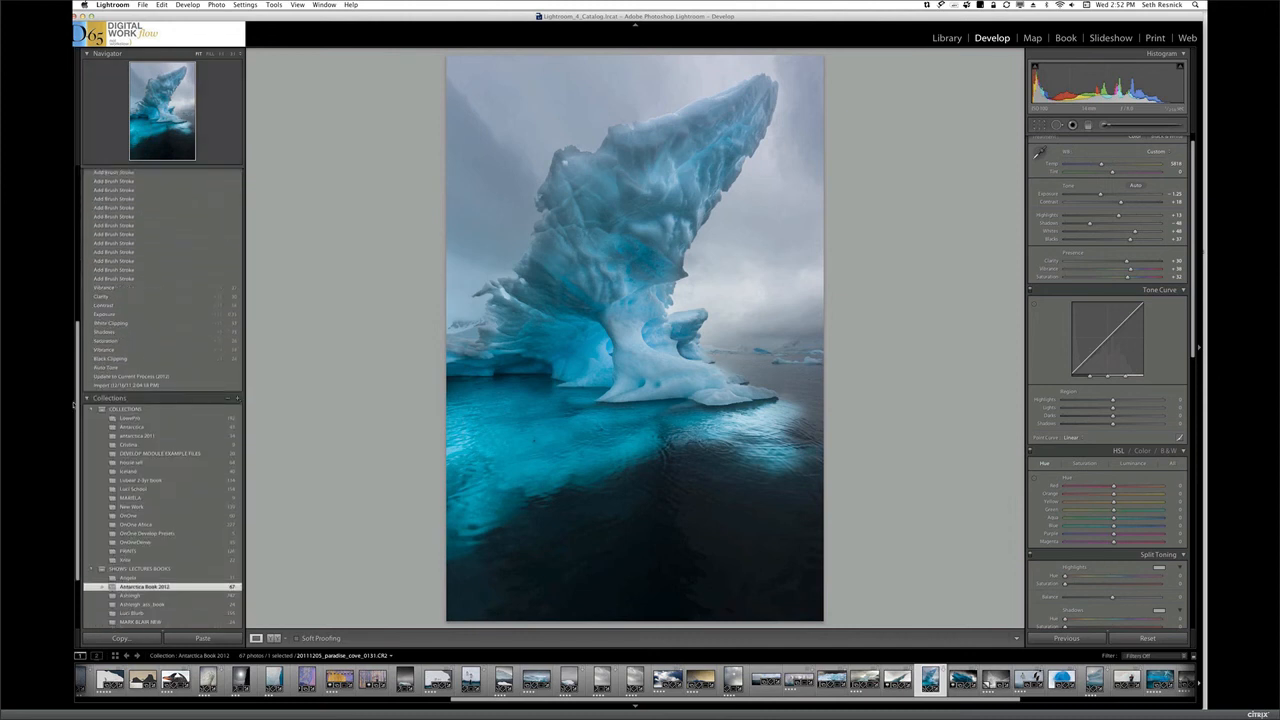
{"action": "left_click", "coordinate": [132, 379]}
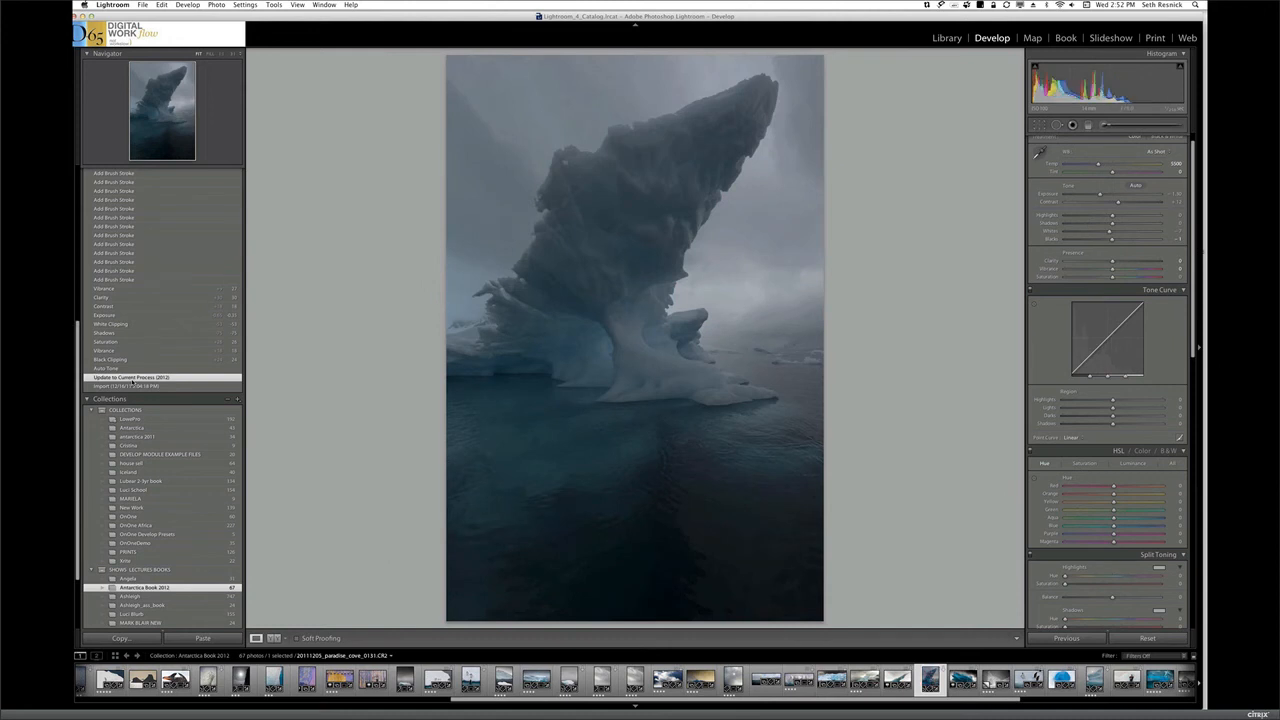
{"action": "left_click", "coordinate": [215, 5]}
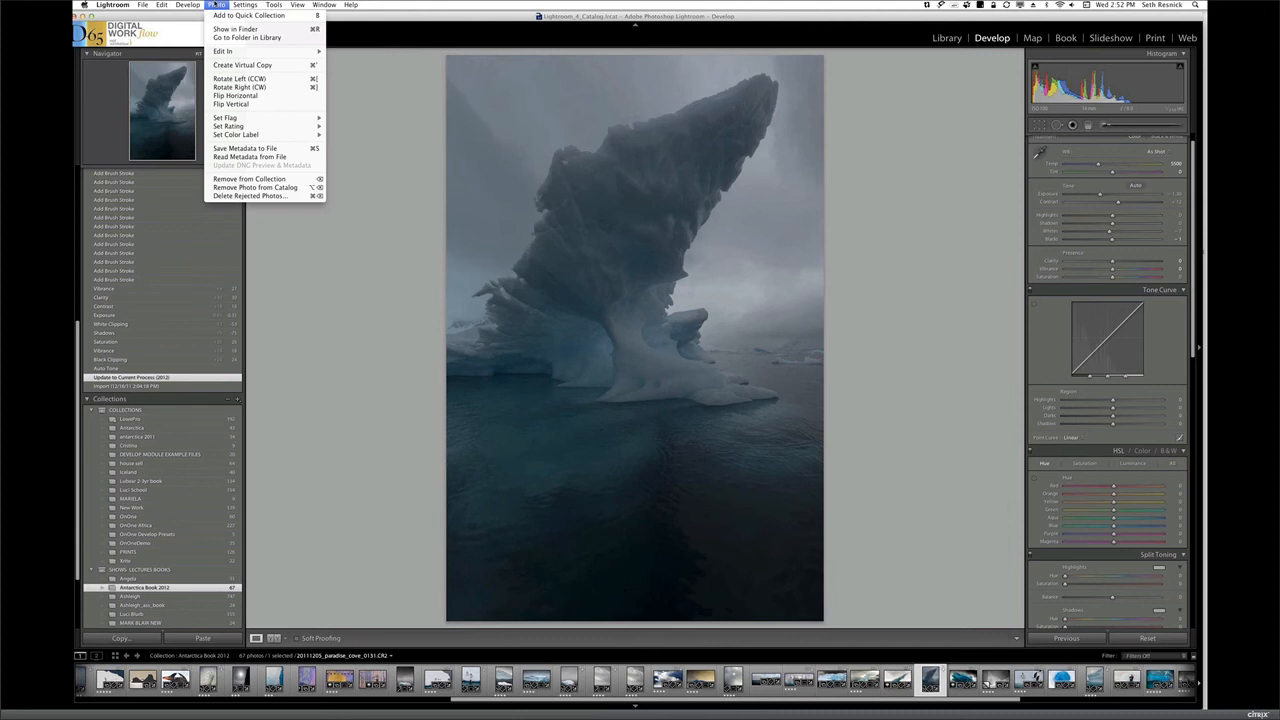
{"action": "left_click", "coordinate": [232, 67]}
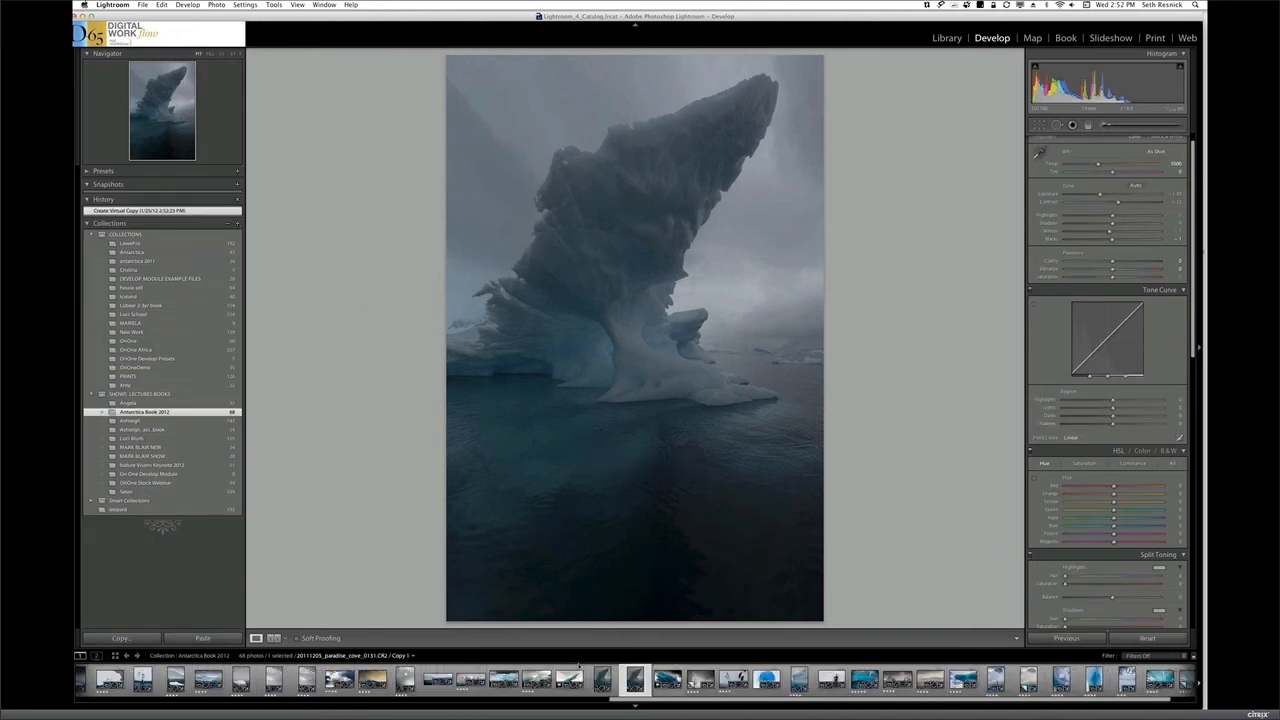
{"action": "key", "text": "Left"}
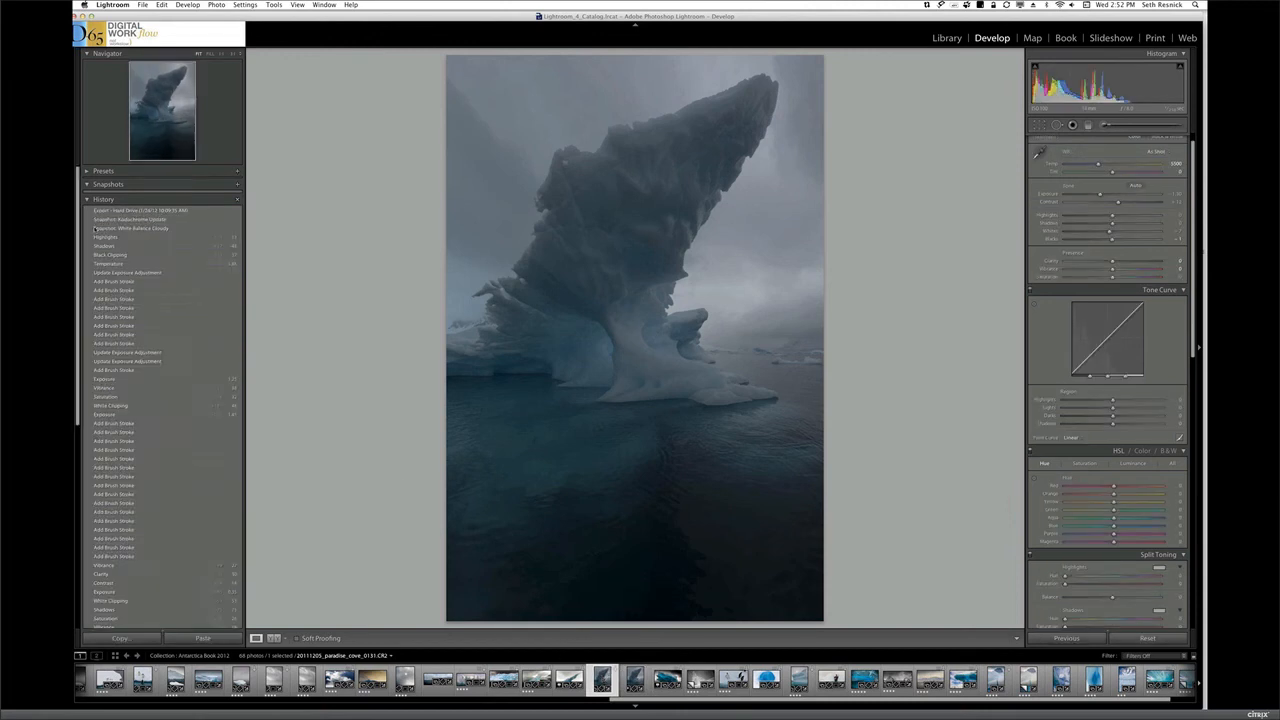
Restore the original iceberg photo to its Snapshot: Kodachrome Update history state and open its virtual copy, Copy 1
{"action": "left_click", "coordinate": [115, 220]}
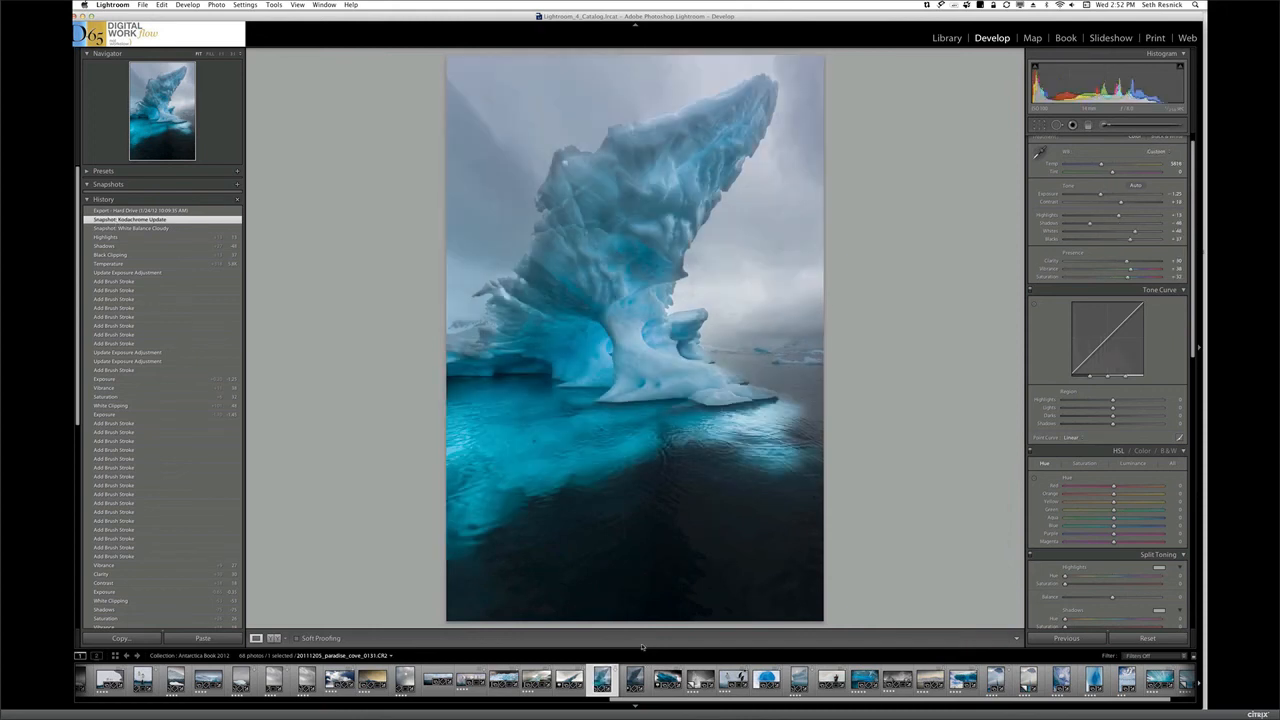
{"action": "left_click", "coordinate": [634, 679]}
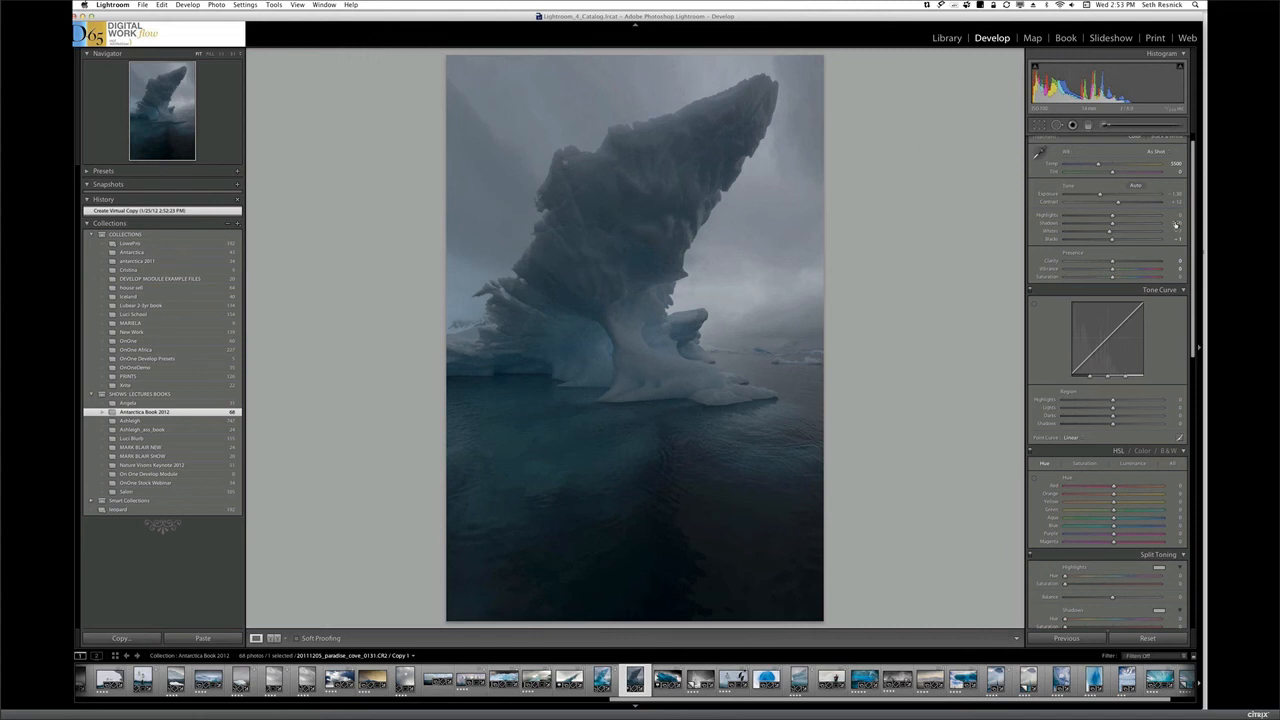
Apply Auto Tone to the virtual copy and lower its Exposure to -0.05
{"action": "left_click", "coordinate": [1135, 186]}
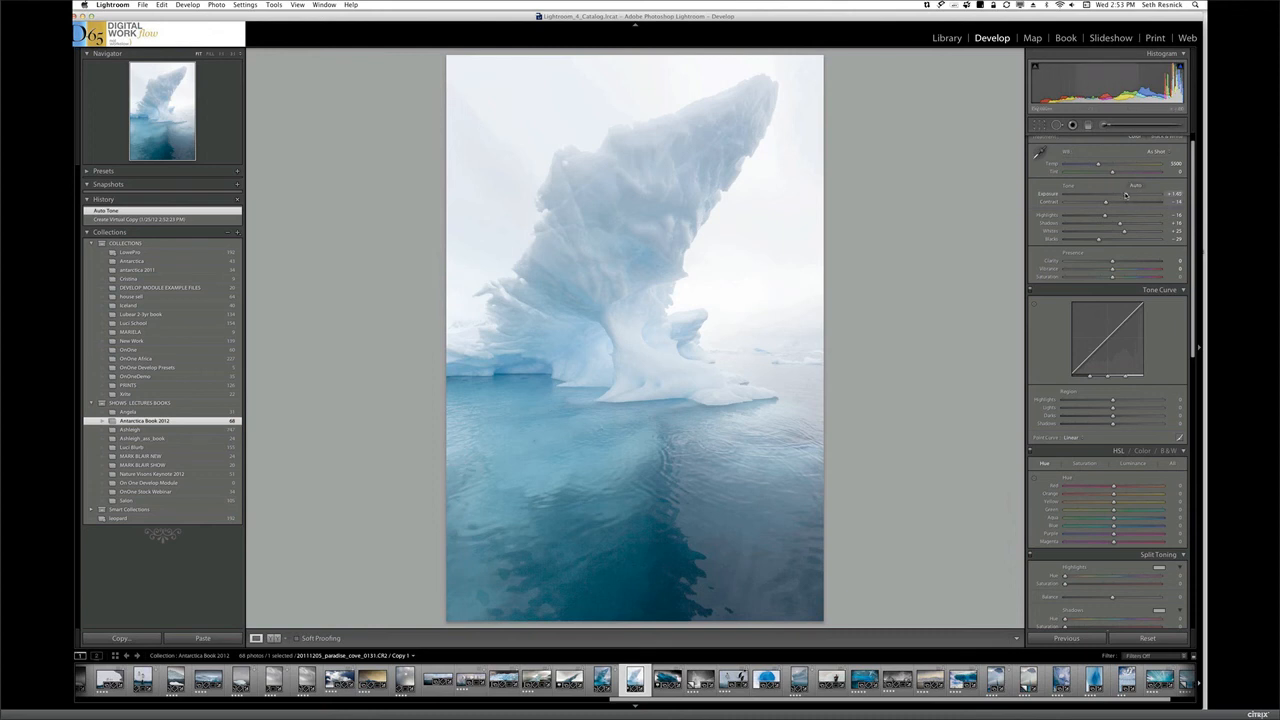
{"action": "left_click_drag", "start_coordinate": [1125, 195], "coordinate": [1099, 197]}
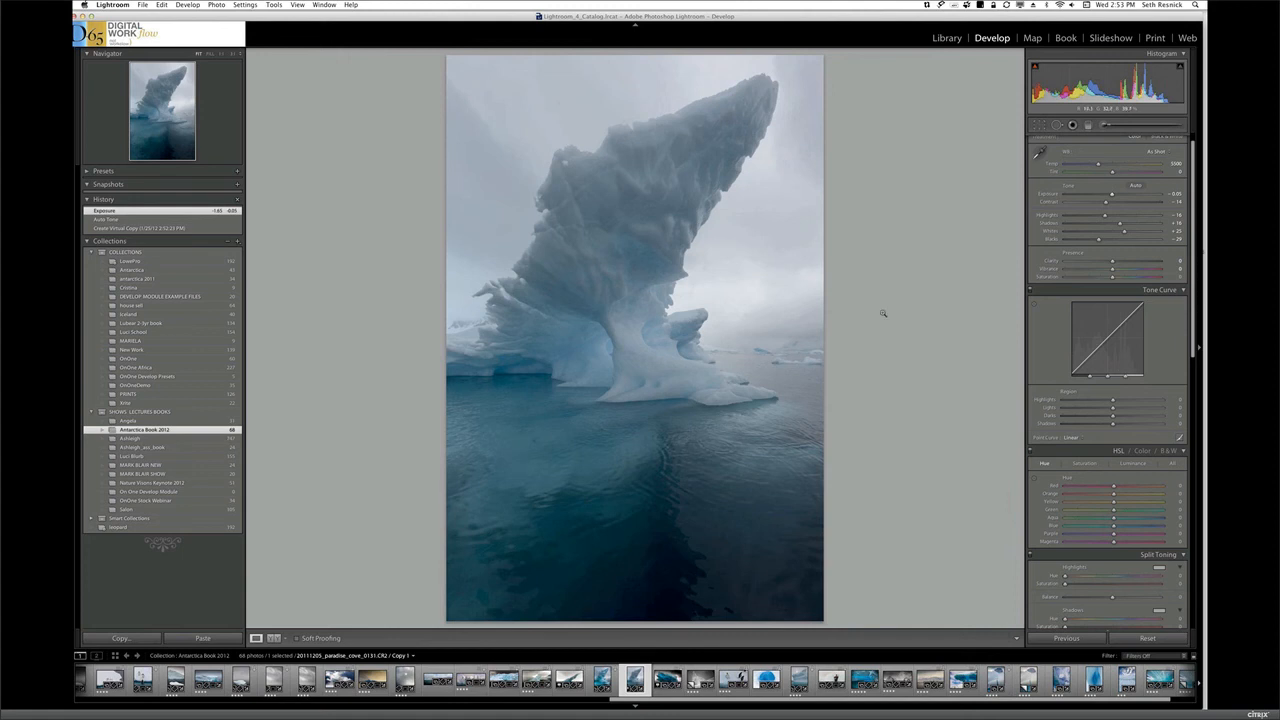
Set up an adjustment brush of size 7.0 with a cooler temperature and raised exposure and saturation
{"action": "left_click", "coordinate": [1120, 127]}
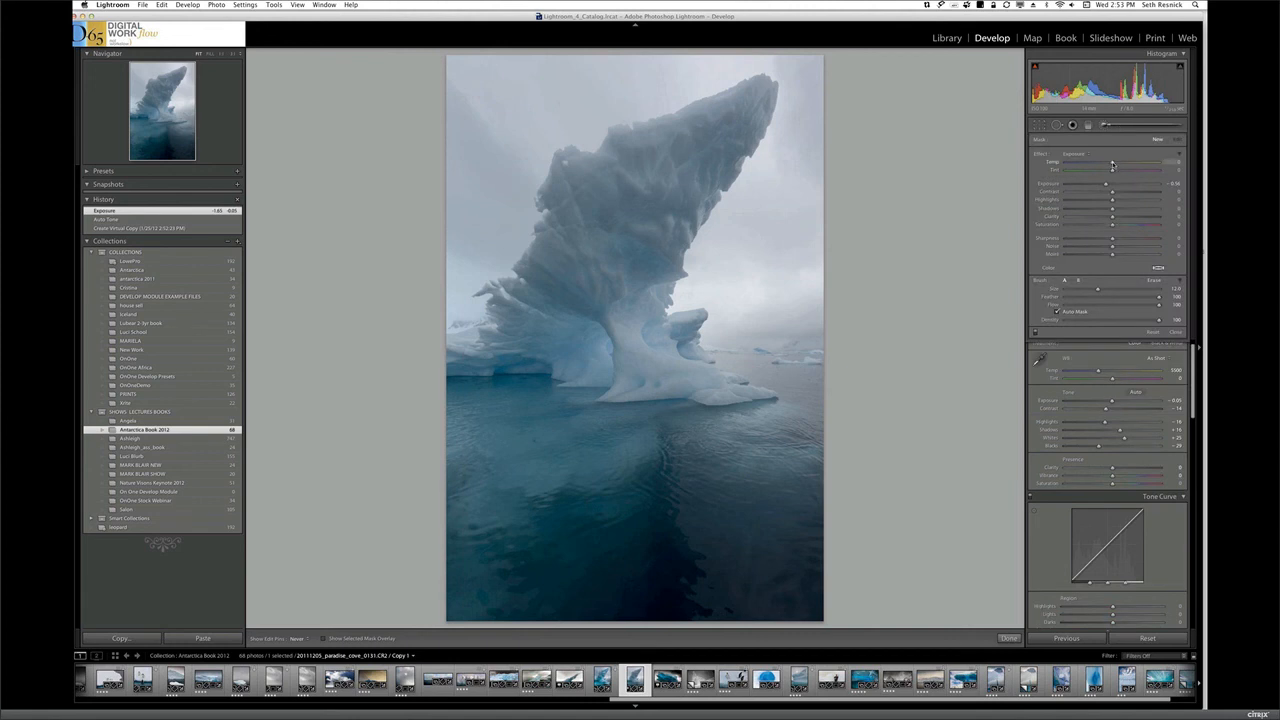
{"action": "left_click_drag", "start_coordinate": [1113, 163], "coordinate": [1105, 163]}
{"action": "left_click_drag", "start_coordinate": [1106, 184], "coordinate": [1121, 186]}
{"action": "key", "text": "bracketleft"}
{"action": "key", "text": "bracketleft"}
{"action": "key", "text": "bracketleft"}
{"action": "key", "text": "bracketleft"}
{"action": "key", "text": "bracketleft"}
Paint the cooler, brighter adjustment over the water in front of the iceberg and along the photo's left edge, and finish the mask
{"action": "mouse_move", "coordinate": [541, 453]}
{"action": "left_mouse_down"}
{"action": "mouse_move", "coordinate": [516, 475]}
{"action": "mouse_move", "coordinate": [637, 441]}
{"action": "mouse_move", "coordinate": [645, 414]}
{"action": "mouse_move", "coordinate": [618, 411]}
{"action": "mouse_move", "coordinate": [656, 416]}
{"action": "mouse_move", "coordinate": [620, 416]}
{"action": "mouse_move", "coordinate": [561, 447]}
{"action": "mouse_move", "coordinate": [589, 431]}
{"action": "mouse_move", "coordinate": [494, 437]}
{"action": "left_mouse_up"}
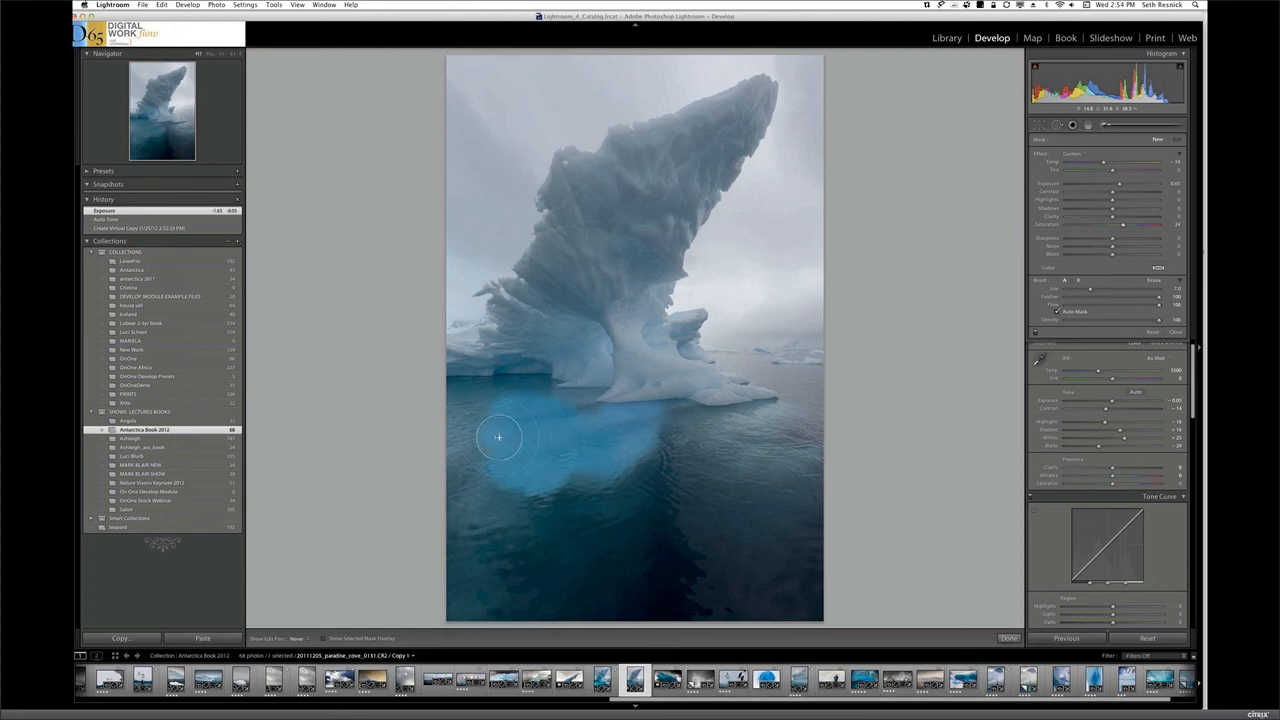
{"action": "mouse_move", "coordinate": [503, 508]}
{"action": "left_mouse_down"}
{"action": "mouse_move", "coordinate": [586, 475]}
{"action": "mouse_move", "coordinate": [499, 507]}
{"action": "mouse_move", "coordinate": [480, 573]}
{"action": "left_mouse_up"}
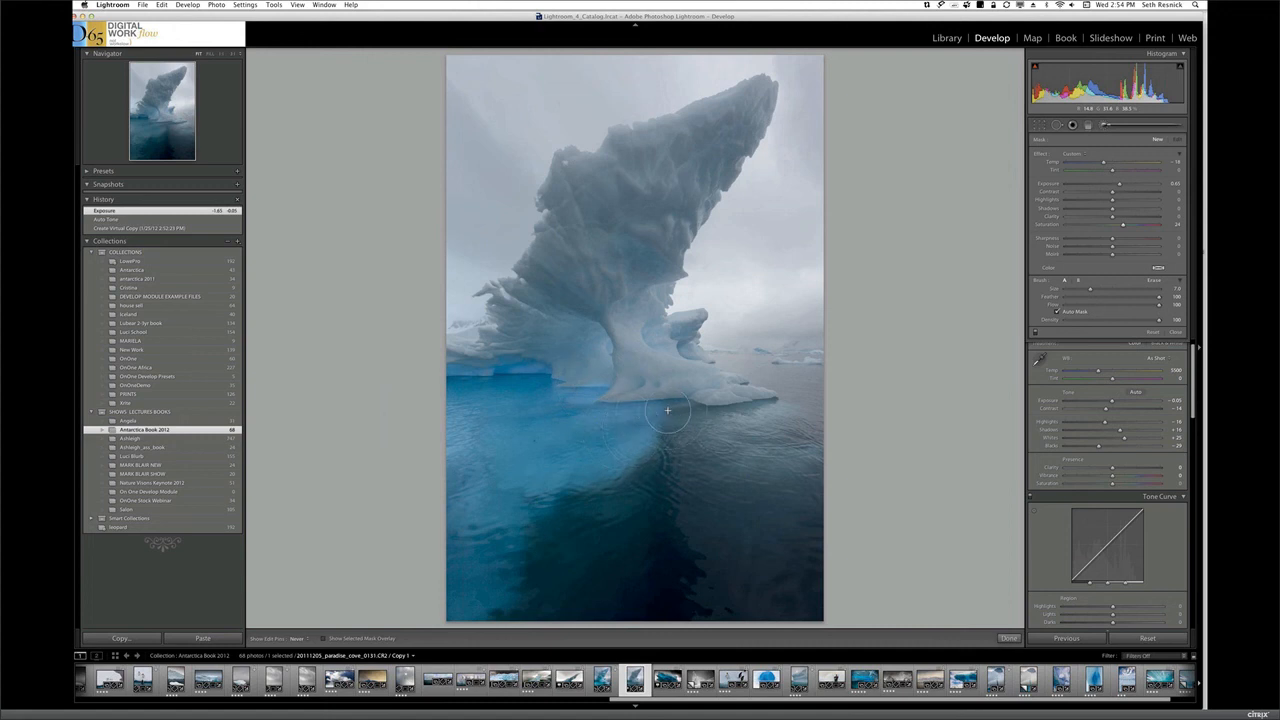
{"action": "mouse_move", "coordinate": [713, 421]}
{"action": "left_mouse_down"}
{"action": "mouse_move", "coordinate": [782, 411]}
{"action": "mouse_move", "coordinate": [740, 426]}
{"action": "mouse_move", "coordinate": [767, 460]}
{"action": "mouse_move", "coordinate": [808, 458]}
{"action": "mouse_move", "coordinate": [741, 460]}
{"action": "mouse_move", "coordinate": [798, 459]}
{"action": "mouse_move", "coordinate": [763, 464]}
{"action": "left_mouse_up"}
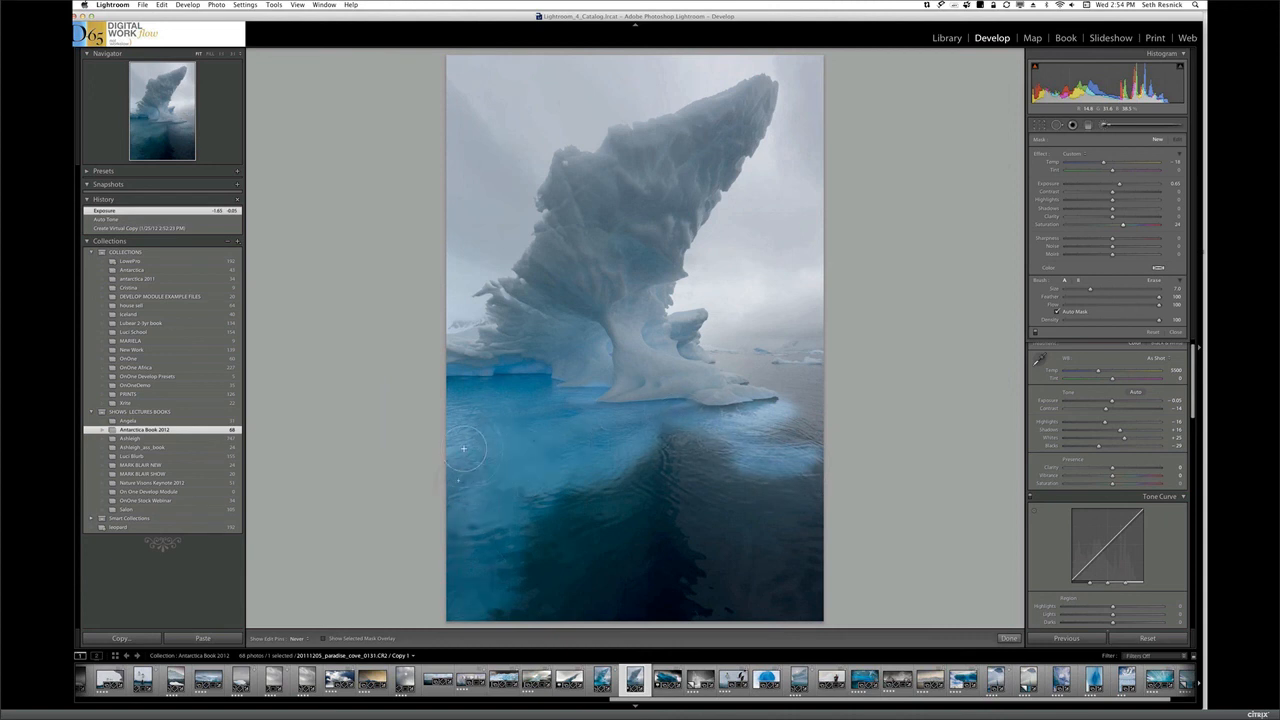
{"action": "left_click_drag", "start_coordinate": [451, 557], "coordinate": [449, 566]}
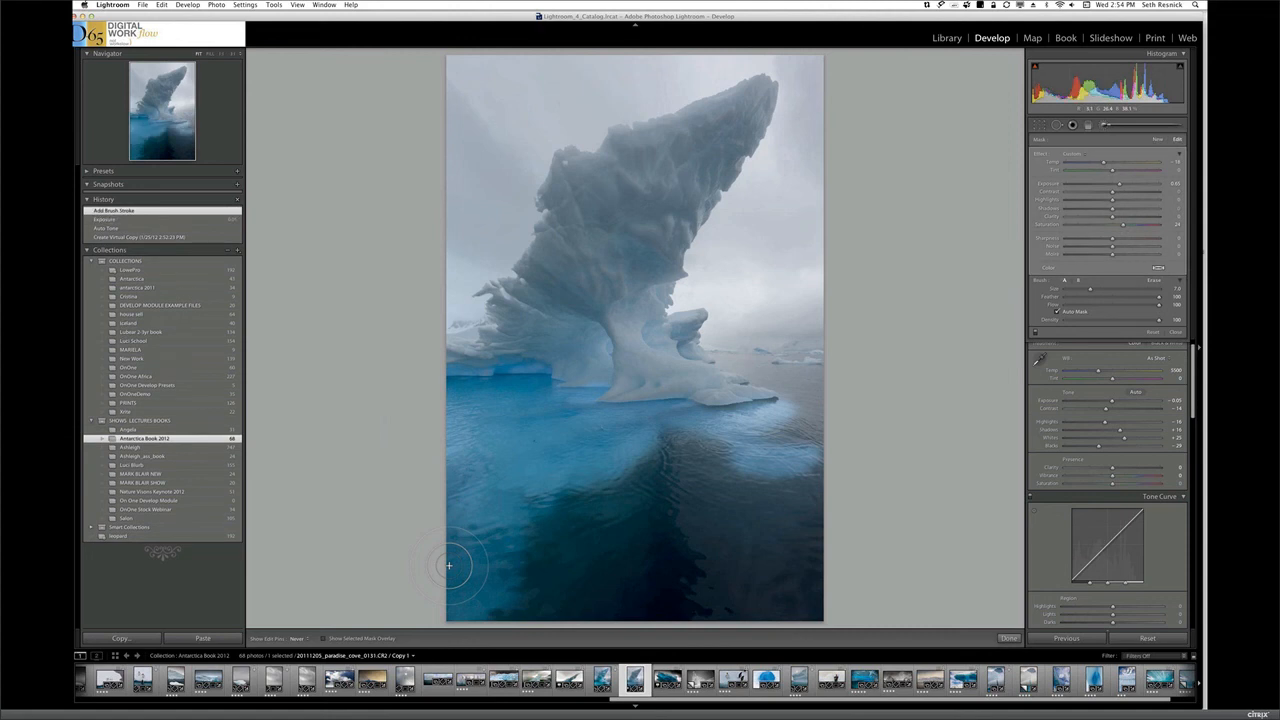
{"action": "key", "text": "Return"}
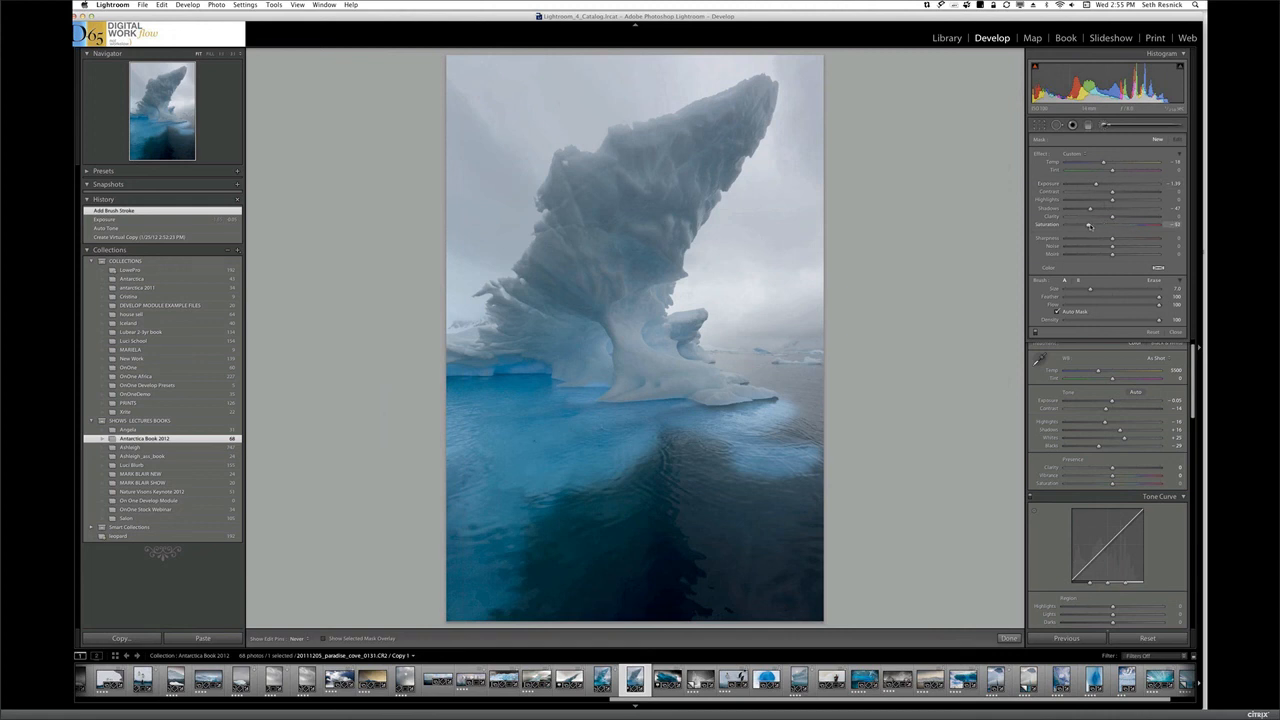
Paint the whole sky around the iceberg with a new brush adjustment of lowered exposure, shadows and saturation
{"action": "mouse_move", "coordinate": [792, 80]}
{"action": "left_mouse_down"}
{"action": "mouse_move", "coordinate": [808, 78]}
{"action": "mouse_move", "coordinate": [792, 100]}
{"action": "mouse_move", "coordinate": [805, 150]}
{"action": "mouse_move", "coordinate": [789, 62]}
{"action": "mouse_move", "coordinate": [805, 110]}
{"action": "mouse_move", "coordinate": [788, 219]}
{"action": "mouse_move", "coordinate": [800, 182]}
{"action": "mouse_move", "coordinate": [716, 254]}
{"action": "mouse_move", "coordinate": [752, 208]}
{"action": "left_mouse_up"}
{"action": "mouse_move", "coordinate": [812, 61]}
{"action": "left_mouse_down"}
{"action": "mouse_move", "coordinate": [505, 93]}
{"action": "mouse_move", "coordinate": [652, 103]}
{"action": "mouse_move", "coordinate": [377, 72]}
{"action": "mouse_move", "coordinate": [456, 47]}
{"action": "mouse_move", "coordinate": [465, 64]}
{"action": "mouse_move", "coordinate": [537, 56]}
{"action": "mouse_move", "coordinate": [705, 70]}
{"action": "mouse_move", "coordinate": [706, 84]}
{"action": "mouse_move", "coordinate": [711, 73]}
{"action": "mouse_move", "coordinate": [679, 69]}
{"action": "mouse_move", "coordinate": [740, 54]}
{"action": "mouse_move", "coordinate": [669, 68]}
{"action": "mouse_move", "coordinate": [650, 94]}
{"action": "mouse_move", "coordinate": [445, 118]}
{"action": "mouse_move", "coordinate": [415, 139]}
{"action": "mouse_move", "coordinate": [451, 126]}
{"action": "mouse_move", "coordinate": [459, 98]}
{"action": "mouse_move", "coordinate": [452, 140]}
{"action": "mouse_move", "coordinate": [447, 94]}
{"action": "mouse_move", "coordinate": [473, 247]}
{"action": "mouse_move", "coordinate": [493, 217]}
{"action": "mouse_move", "coordinate": [493, 178]}
{"action": "mouse_move", "coordinate": [486, 221]}
{"action": "mouse_move", "coordinate": [518, 170]}
{"action": "mouse_move", "coordinate": [518, 150]}
{"action": "mouse_move", "coordinate": [507, 153]}
{"action": "mouse_move", "coordinate": [556, 133]}
{"action": "mouse_move", "coordinate": [592, 140]}
{"action": "mouse_move", "coordinate": [512, 200]}
{"action": "mouse_move", "coordinate": [538, 179]}
{"action": "mouse_move", "coordinate": [522, 238]}
{"action": "mouse_move", "coordinate": [469, 274]}
{"action": "mouse_move", "coordinate": [463, 302]}
{"action": "mouse_move", "coordinate": [453, 183]}
{"action": "mouse_move", "coordinate": [478, 155]}
{"action": "mouse_move", "coordinate": [475, 171]}
{"action": "mouse_move", "coordinate": [485, 126]}
{"action": "mouse_move", "coordinate": [475, 173]}
{"action": "mouse_move", "coordinate": [474, 120]}
{"action": "left_mouse_up"}
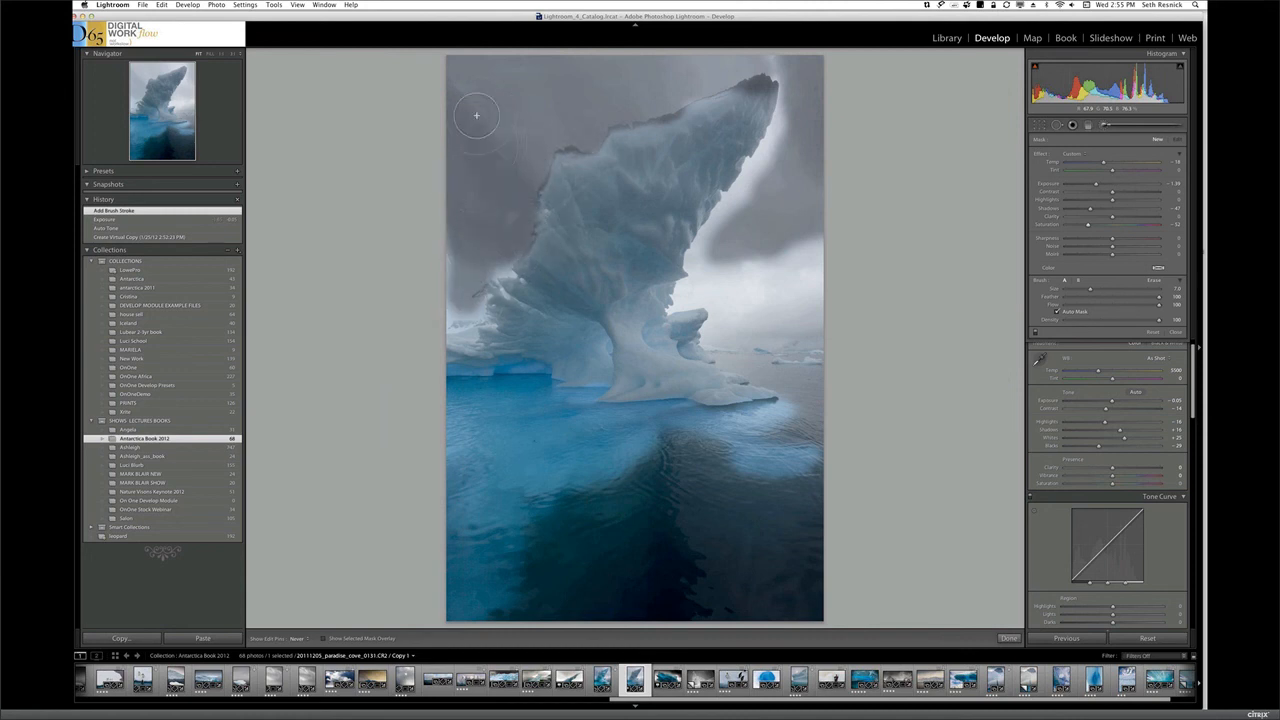
{"action": "mouse_move", "coordinate": [795, 97]}
{"action": "left_mouse_down"}
{"action": "mouse_move", "coordinate": [711, 230]}
{"action": "mouse_move", "coordinate": [693, 265]}
{"action": "mouse_move", "coordinate": [703, 292]}
{"action": "mouse_move", "coordinate": [691, 291]}
{"action": "mouse_move", "coordinate": [757, 282]}
{"action": "mouse_move", "coordinate": [740, 284]}
{"action": "mouse_move", "coordinate": [759, 296]}
{"action": "mouse_move", "coordinate": [751, 268]}
{"action": "mouse_move", "coordinate": [723, 273]}
{"action": "mouse_move", "coordinate": [724, 260]}
{"action": "mouse_move", "coordinate": [809, 238]}
{"action": "mouse_move", "coordinate": [817, 282]}
{"action": "mouse_move", "coordinate": [794, 316]}
{"action": "mouse_move", "coordinate": [770, 318]}
{"action": "mouse_move", "coordinate": [807, 309]}
{"action": "mouse_move", "coordinate": [805, 272]}
{"action": "mouse_move", "coordinate": [722, 332]}
{"action": "mouse_move", "coordinate": [839, 341]}
{"action": "mouse_move", "coordinate": [816, 341]}
{"action": "mouse_move", "coordinate": [807, 266]}
{"action": "left_mouse_up"}
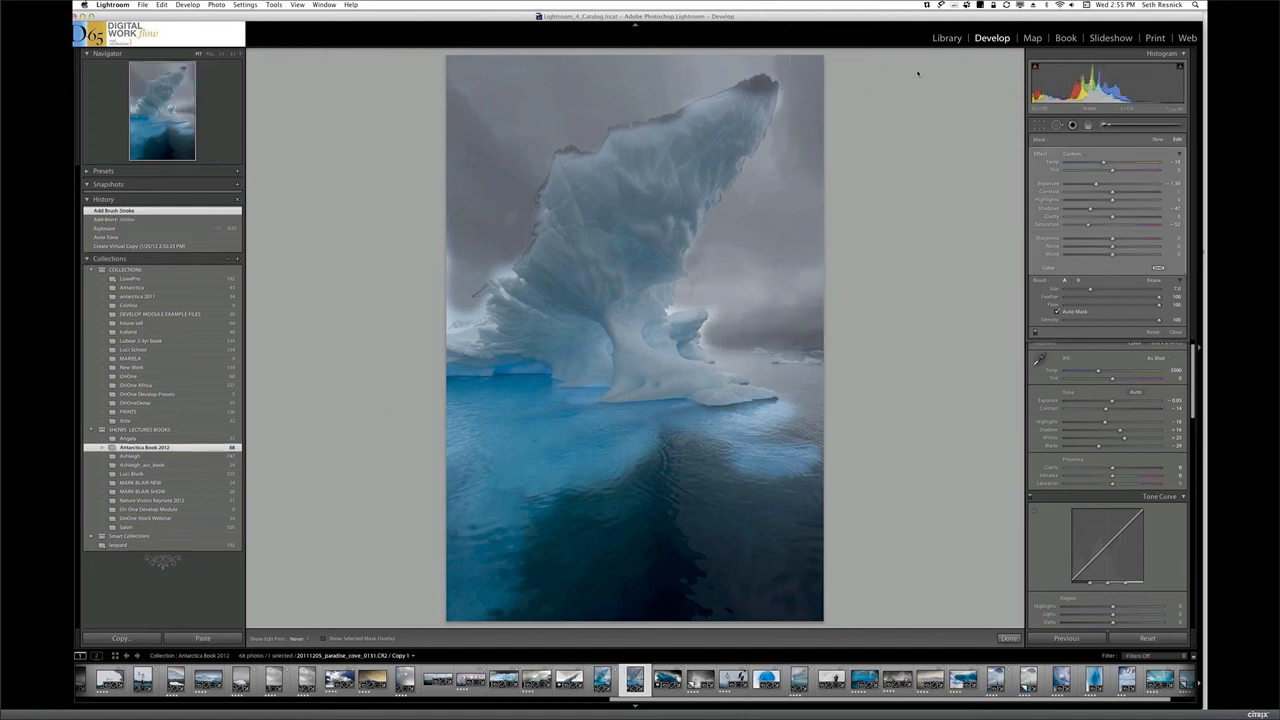
Erase the sky mask's spill from the iceberg's tip and upper edge using the mask overlay, and finish the mask
{"action": "key", "text": "o"}
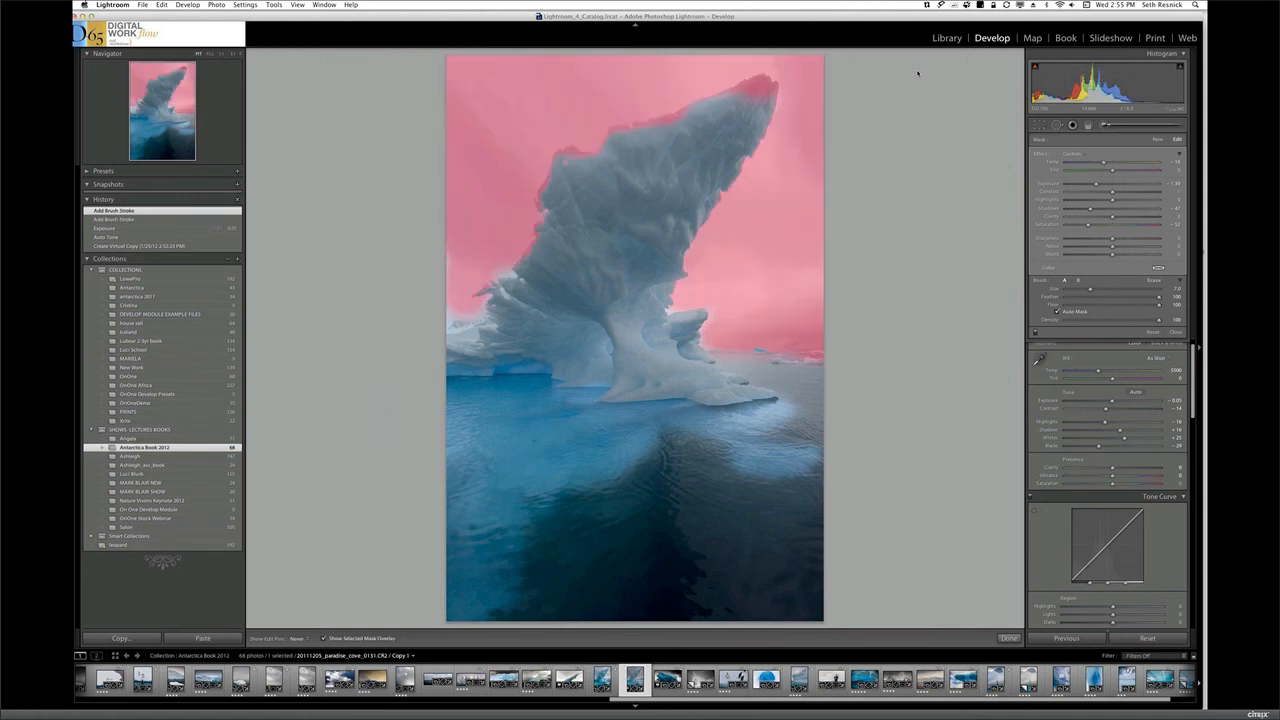
{"action": "key", "text": "alt"}
{"action": "left_click_drag", "start_coordinate": [740, 86], "coordinate": [756, 98]}
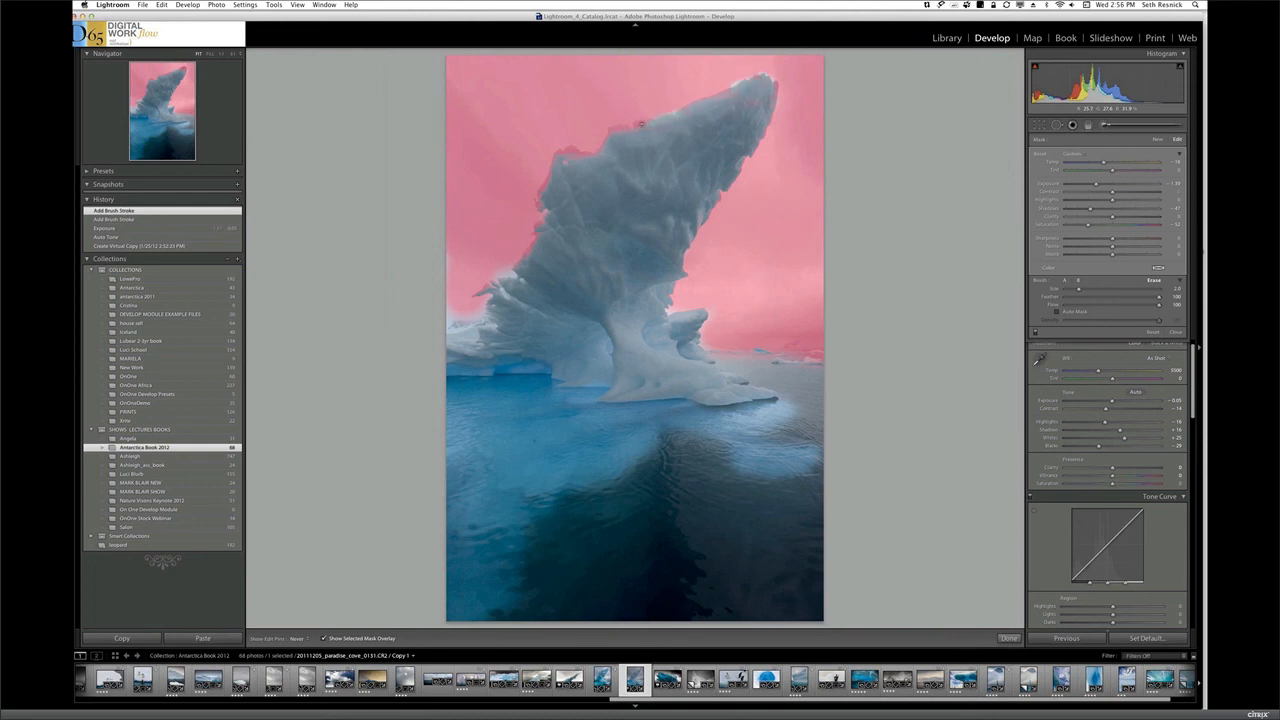
{"action": "left_click_drag", "start_coordinate": [621, 125], "coordinate": [571, 150]}
{"action": "key", "text": "o"}
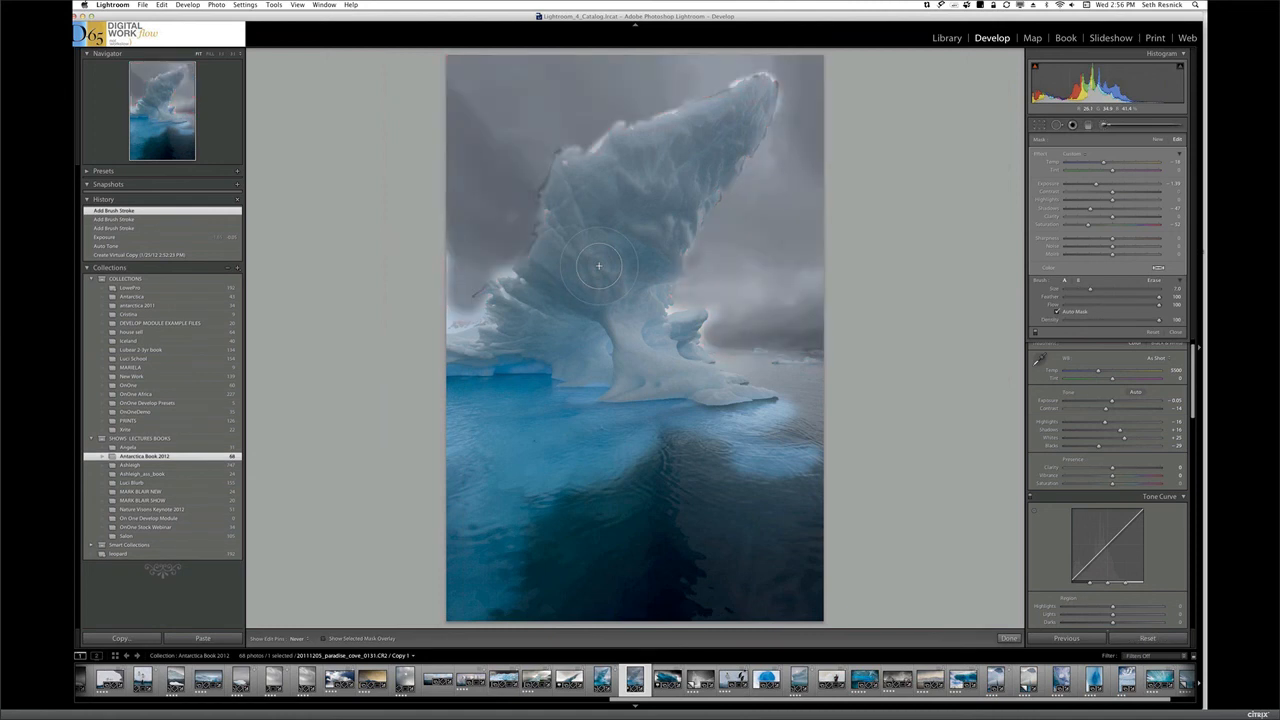
{"action": "key", "text": "Return"}
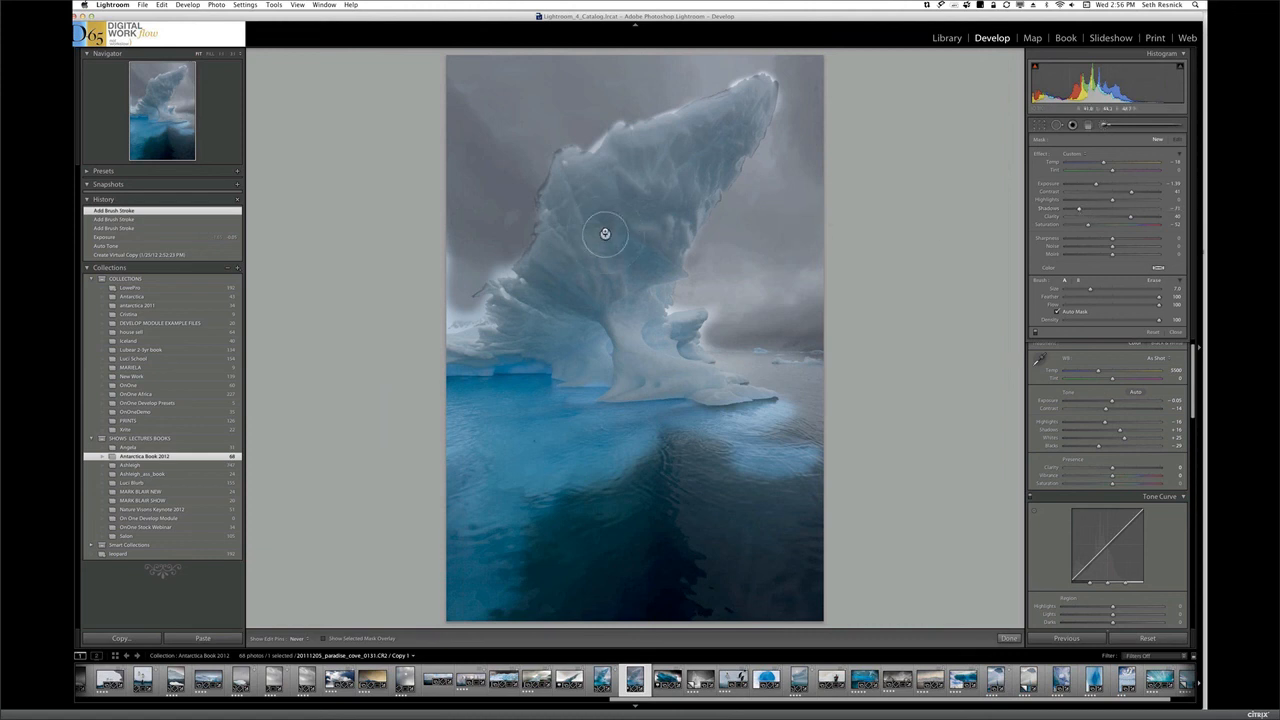
Paint a new contrast and clarity brush adjustment over the iceberg's upper body, and raise that adjustment's exposure and saturation
{"action": "mouse_move", "coordinate": [606, 238]}
{"action": "left_mouse_down"}
{"action": "mouse_move", "coordinate": [634, 201]}
{"action": "mouse_move", "coordinate": [615, 240]}
{"action": "mouse_move", "coordinate": [662, 202]}
{"action": "mouse_move", "coordinate": [677, 226]}
{"action": "mouse_move", "coordinate": [626, 259]}
{"action": "mouse_move", "coordinate": [686, 243]}
{"action": "mouse_move", "coordinate": [647, 261]}
{"action": "mouse_move", "coordinate": [658, 263]}
{"action": "mouse_move", "coordinate": [644, 289]}
{"action": "mouse_move", "coordinate": [701, 158]}
{"action": "mouse_move", "coordinate": [689, 170]}
{"action": "mouse_move", "coordinate": [740, 117]}
{"action": "mouse_move", "coordinate": [640, 142]}
{"action": "mouse_move", "coordinate": [618, 160]}
{"action": "mouse_move", "coordinate": [641, 152]}
{"action": "mouse_move", "coordinate": [609, 202]}
{"action": "mouse_move", "coordinate": [661, 163]}
{"action": "mouse_move", "coordinate": [573, 228]}
{"action": "mouse_move", "coordinate": [589, 186]}
{"action": "mouse_move", "coordinate": [569, 203]}
{"action": "mouse_move", "coordinate": [567, 187]}
{"action": "mouse_move", "coordinate": [585, 286]}
{"action": "mouse_move", "coordinate": [565, 306]}
{"action": "mouse_move", "coordinate": [557, 266]}
{"action": "mouse_move", "coordinate": [549, 280]}
{"action": "mouse_move", "coordinate": [544, 263]}
{"action": "mouse_move", "coordinate": [527, 284]}
{"action": "mouse_move", "coordinate": [603, 277]}
{"action": "mouse_move", "coordinate": [630, 316]}
{"action": "mouse_move", "coordinate": [629, 289]}
{"action": "mouse_move", "coordinate": [632, 315]}
{"action": "mouse_move", "coordinate": [658, 239]}
{"action": "mouse_move", "coordinate": [660, 257]}
{"action": "mouse_move", "coordinate": [676, 209]}
{"action": "mouse_move", "coordinate": [722, 161]}
{"action": "mouse_move", "coordinate": [669, 239]}
{"action": "mouse_move", "coordinate": [646, 214]}
{"action": "left_mouse_up"}
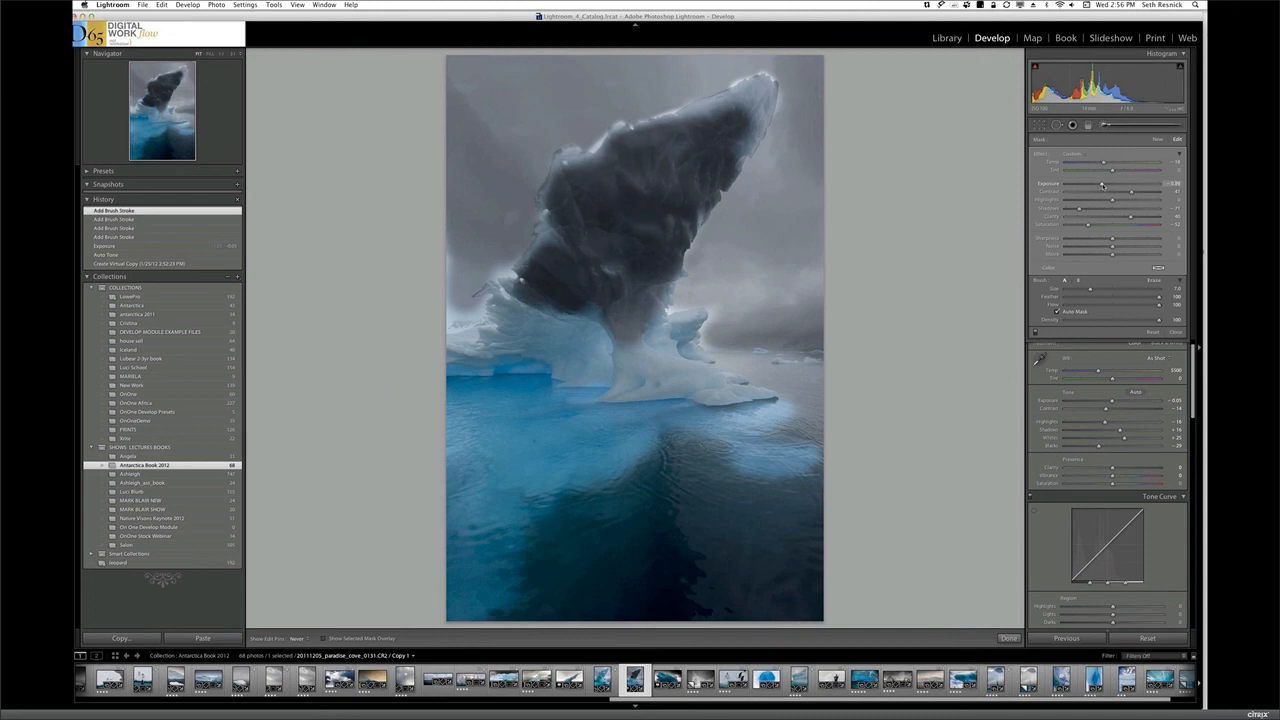
{"action": "left_click_drag", "start_coordinate": [1104, 185], "coordinate": [1107, 185]}
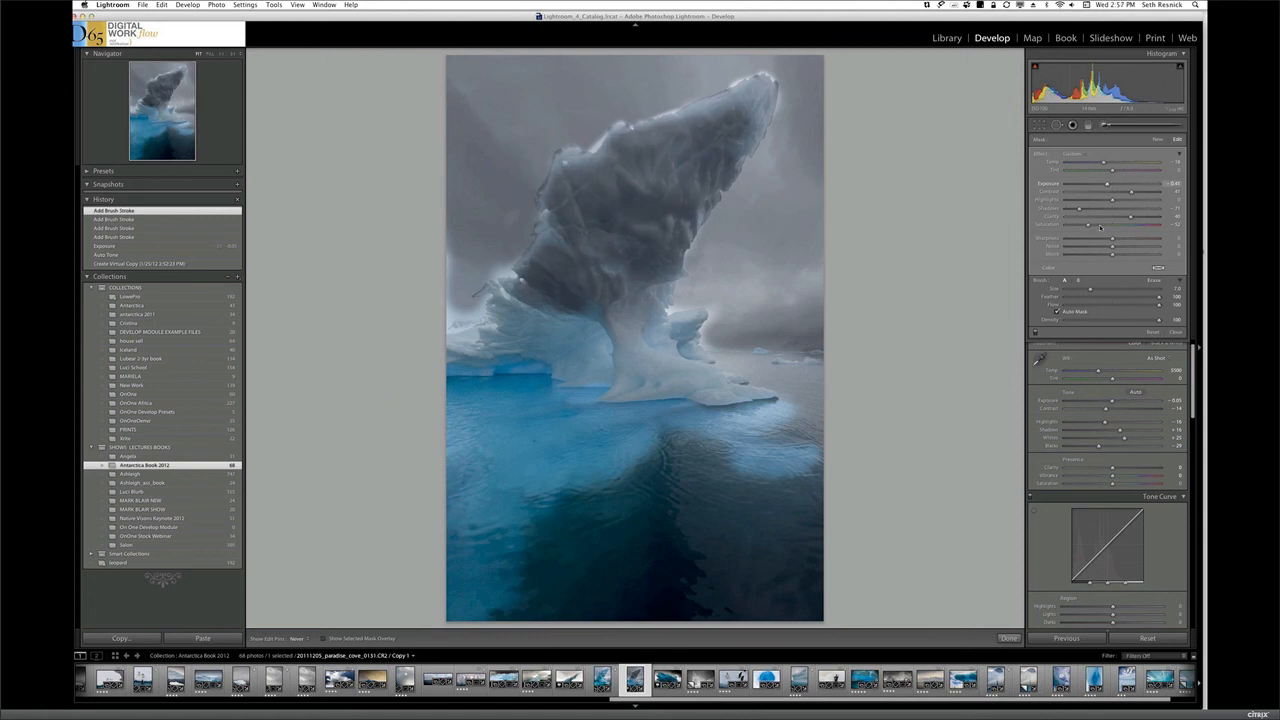
{"action": "left_click_drag", "start_coordinate": [1089, 226], "coordinate": [1120, 228]}
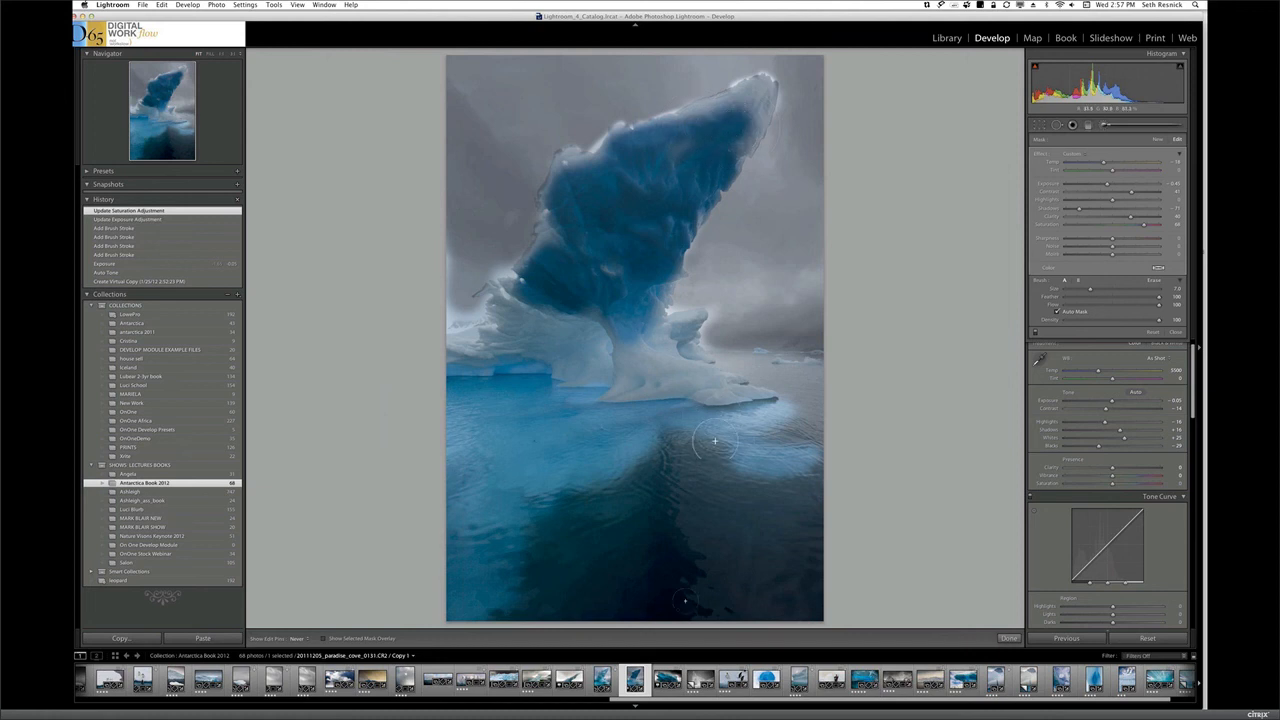
Soft proof the original iceberg photo with the Epson Exhibition Fiber Paper profile, Perceptual intent and Simulate Paper & Ink
{"action": "left_click", "coordinate": [604, 676]}
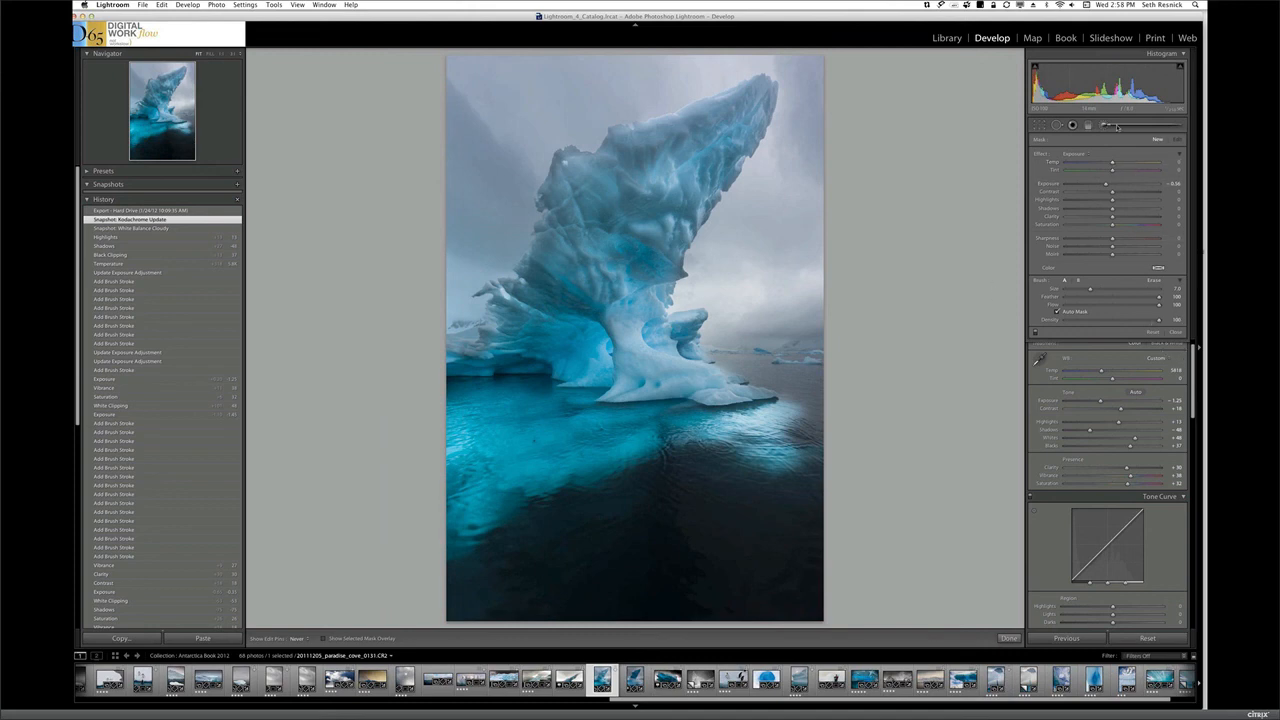
{"action": "left_click", "coordinate": [1117, 126]}
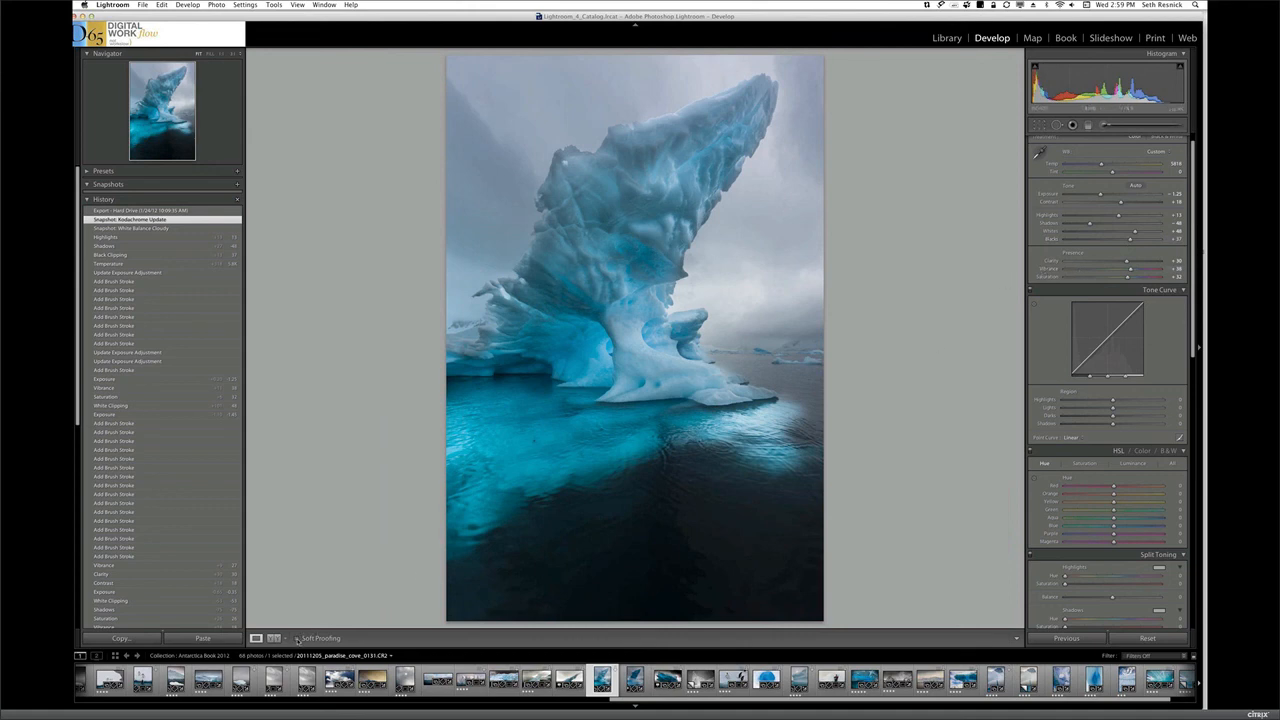
{"action": "left_click", "coordinate": [297, 638]}
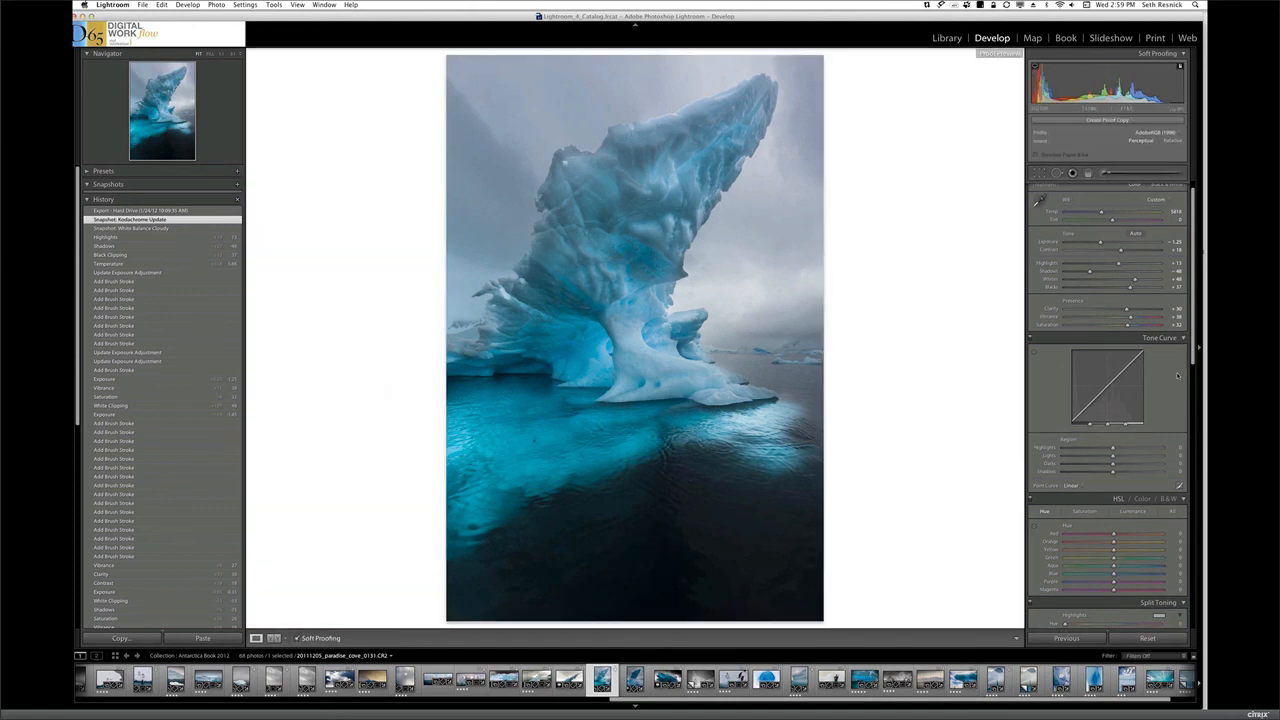
{"action": "left_click", "coordinate": [1177, 133]}
{"action": "left_click", "coordinate": [1178, 143]}
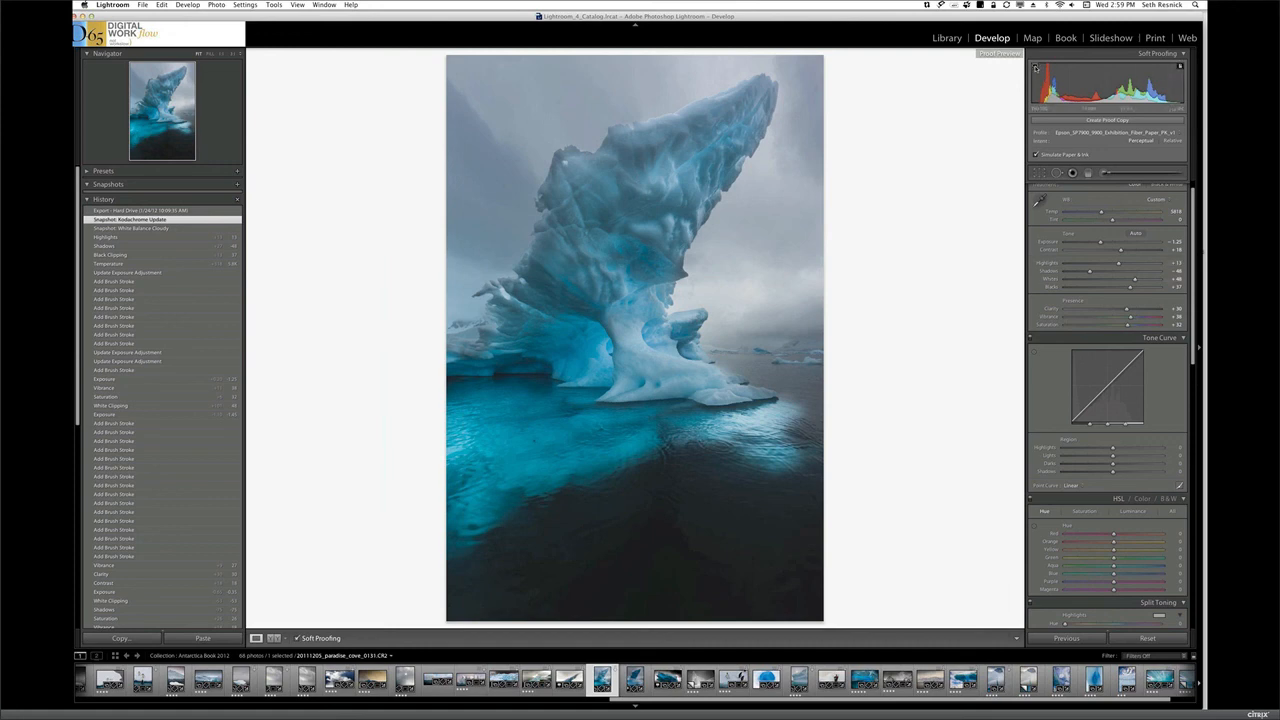
Check the soft proof for colors outside the monitor gamut and the destination gamut
{"action": "left_click", "coordinate": [1036, 67]}
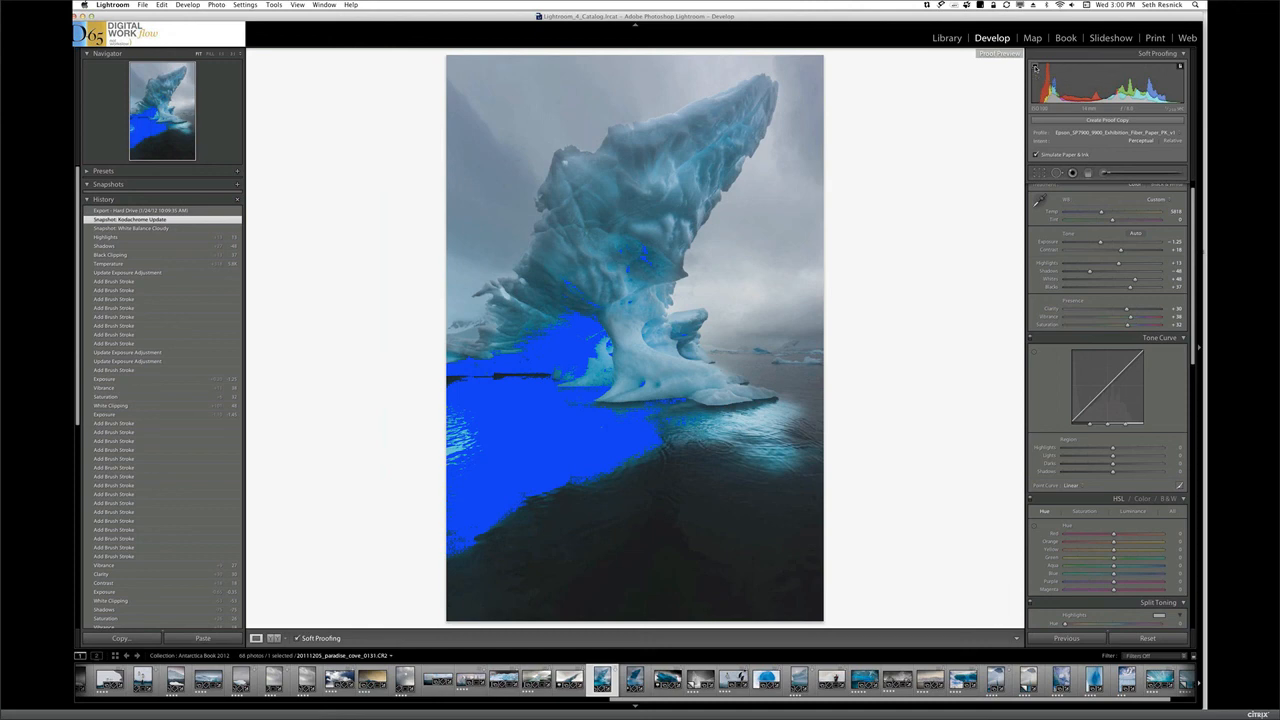
{"action": "left_click", "coordinate": [1181, 66]}
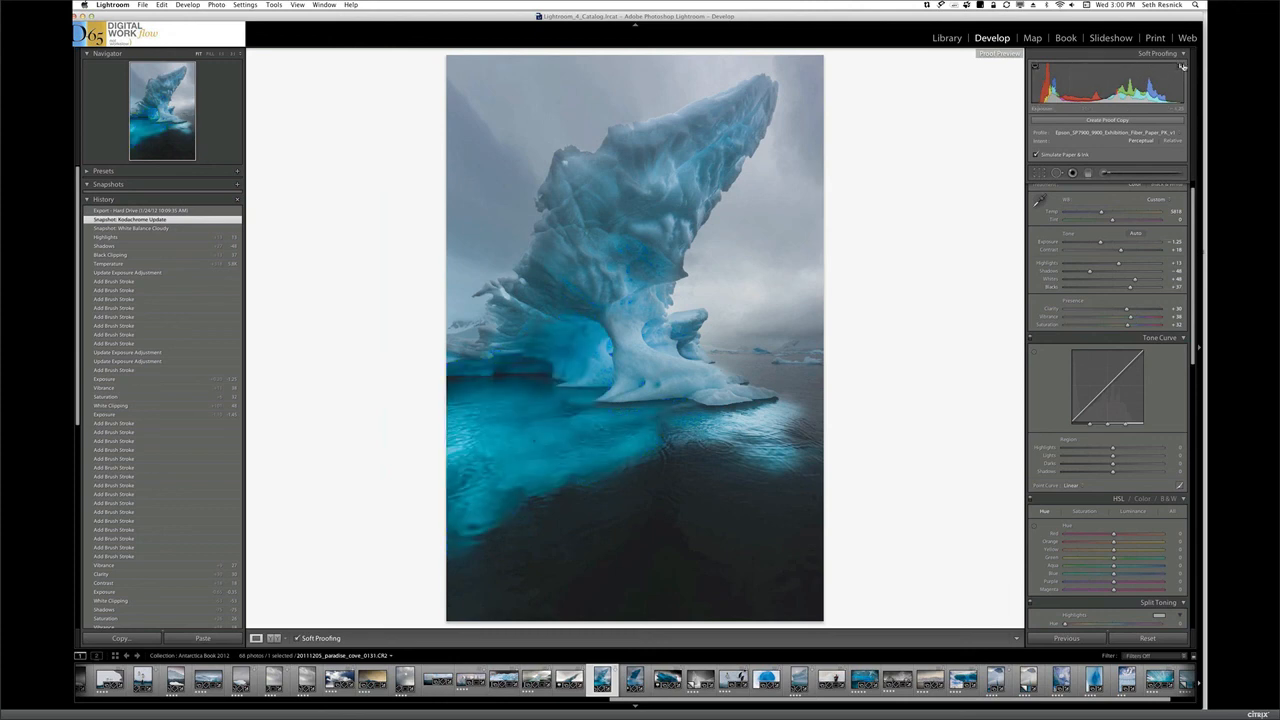